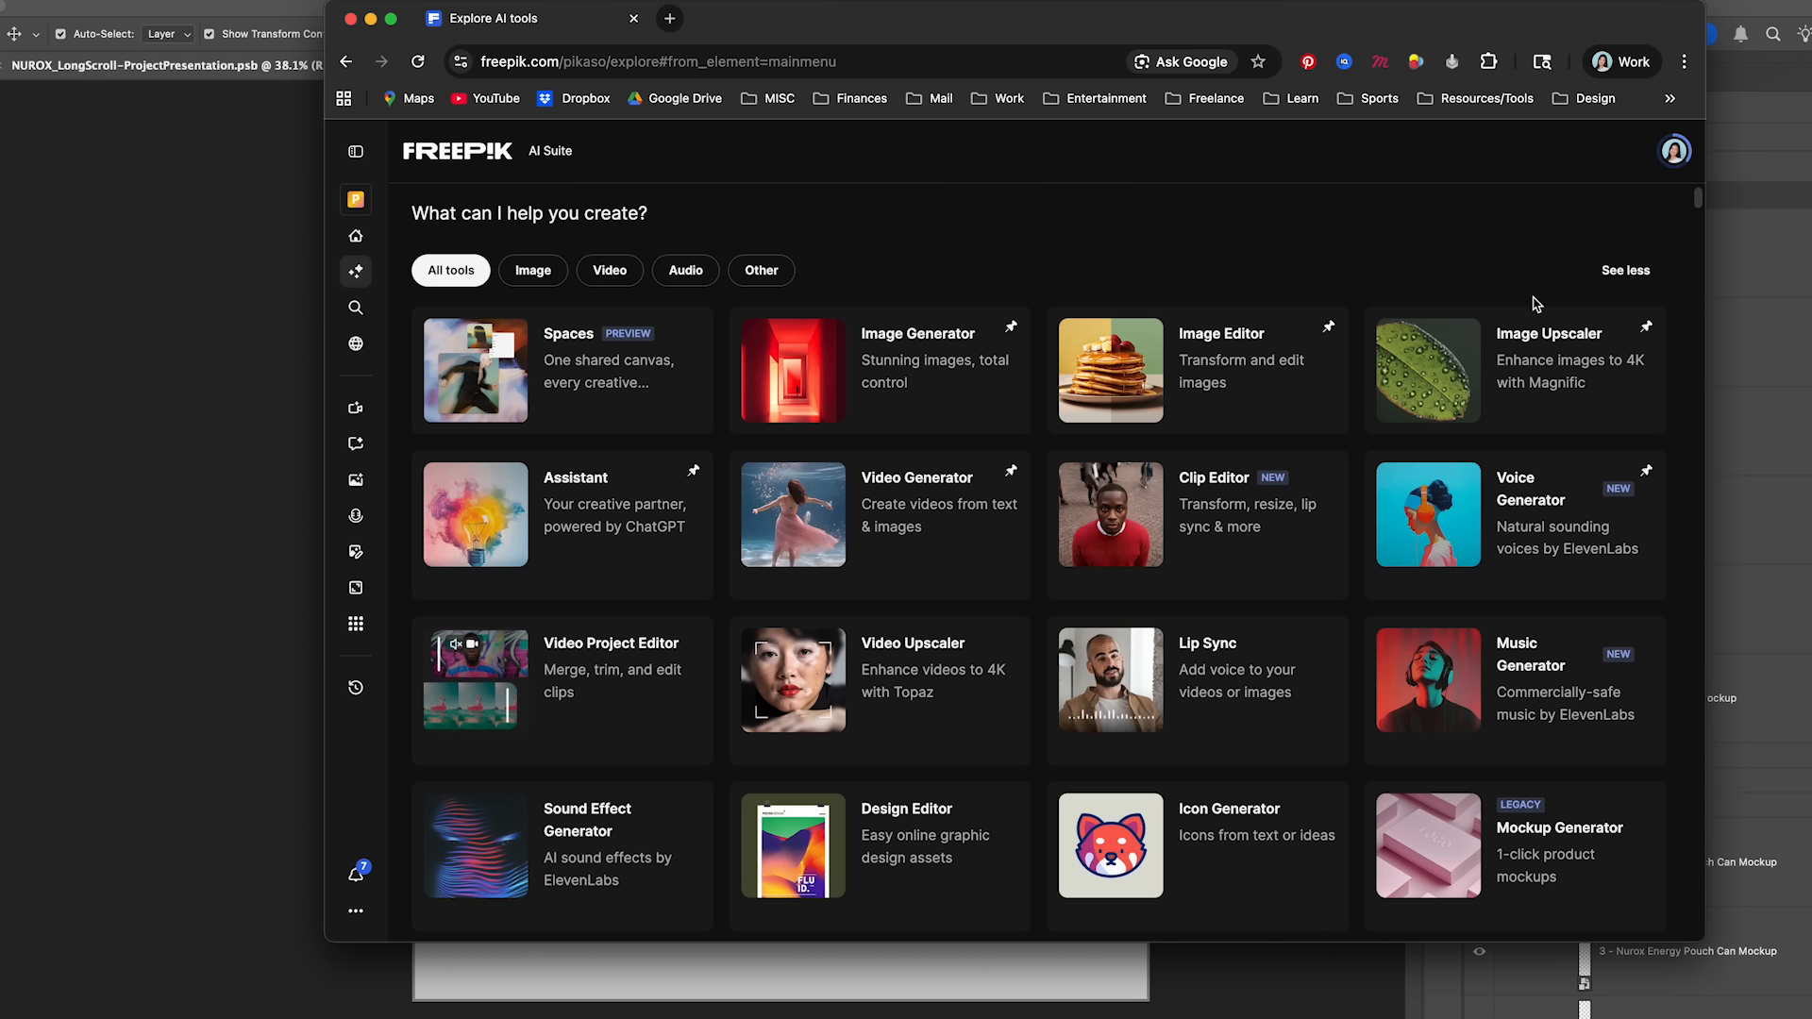
# - Look through the AI Suite tools and continue to the creative workflows section of the page
pyautogui.scroll(-1, 1094, 378)
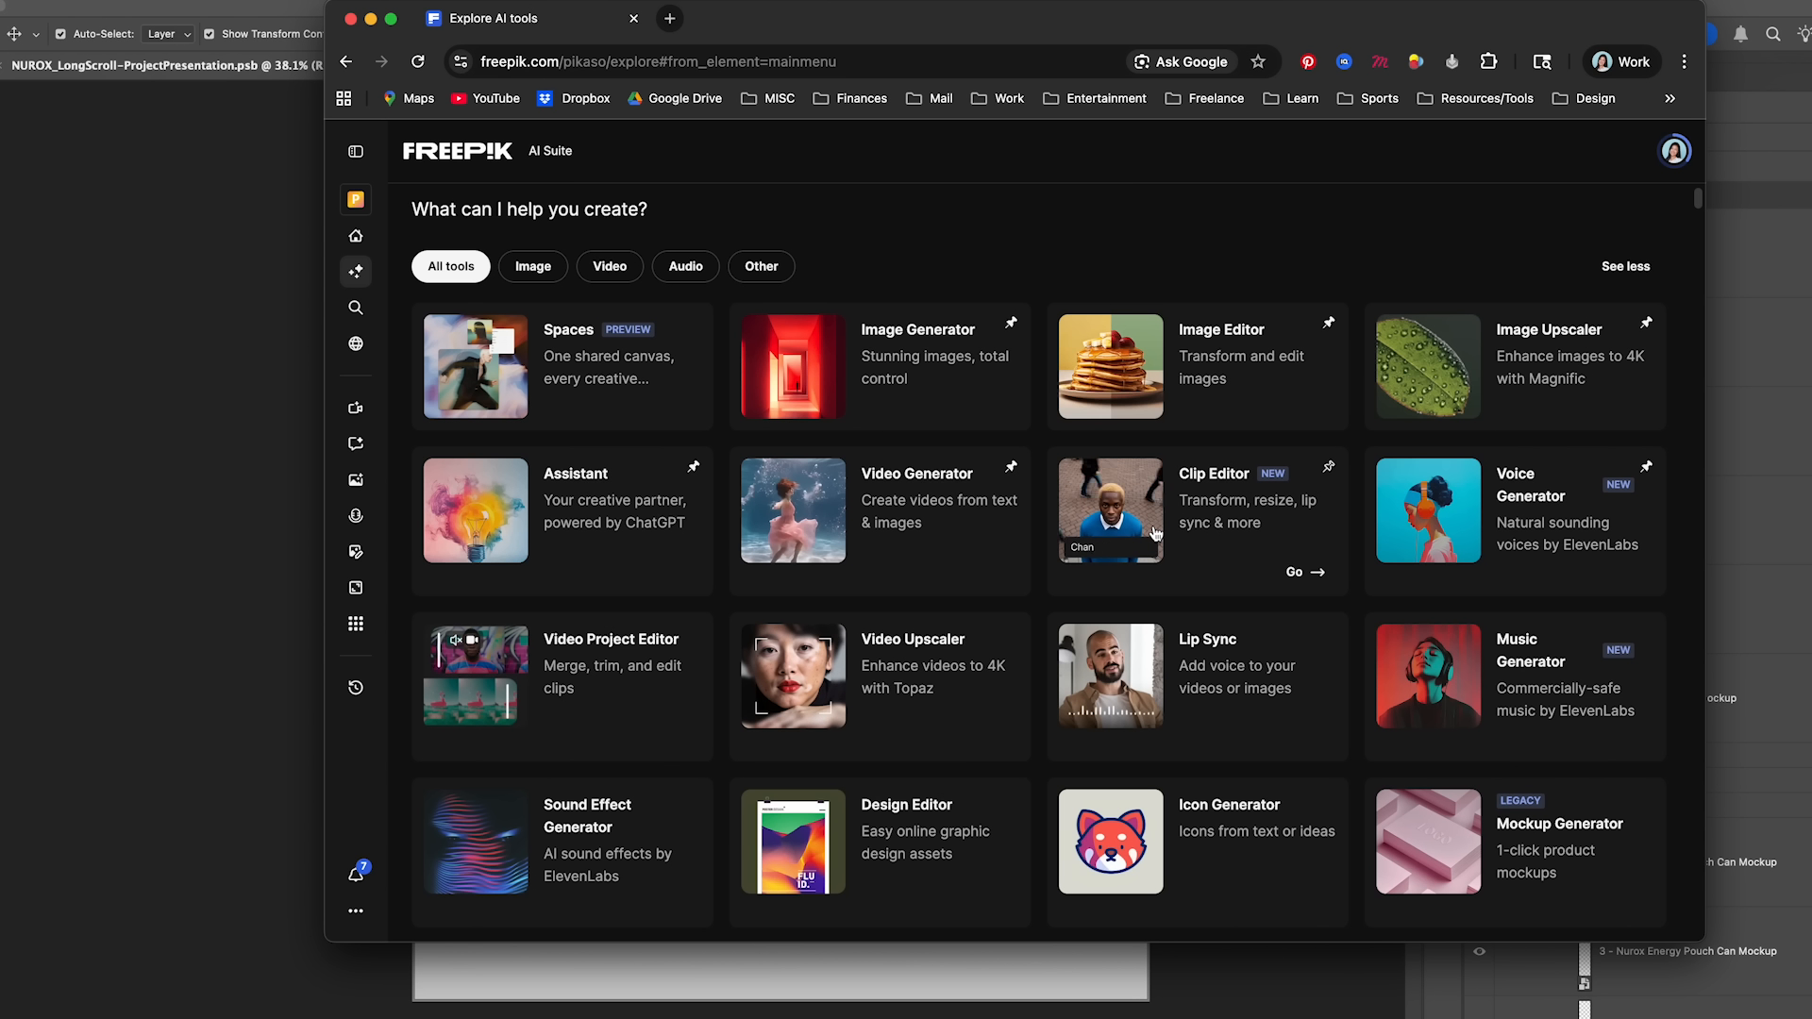
pyautogui.scroll(-5, 1155, 533)
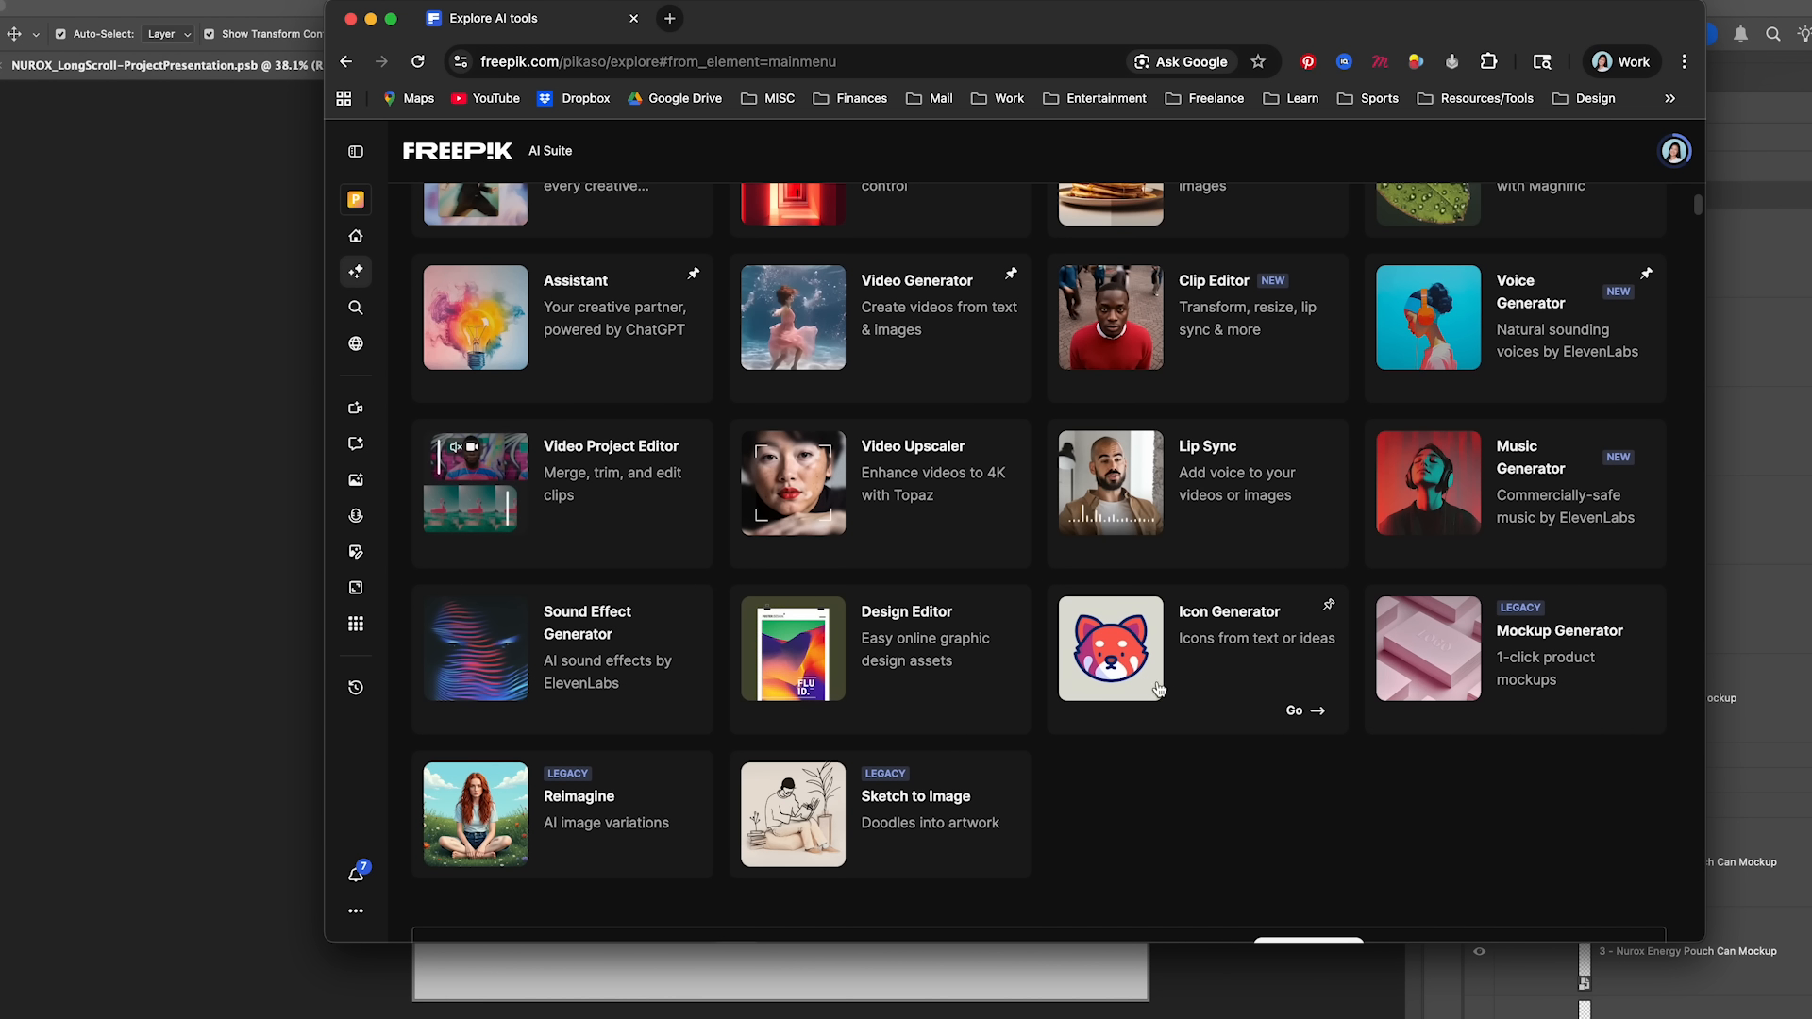
pyautogui.scroll(-3, 1193, 700)
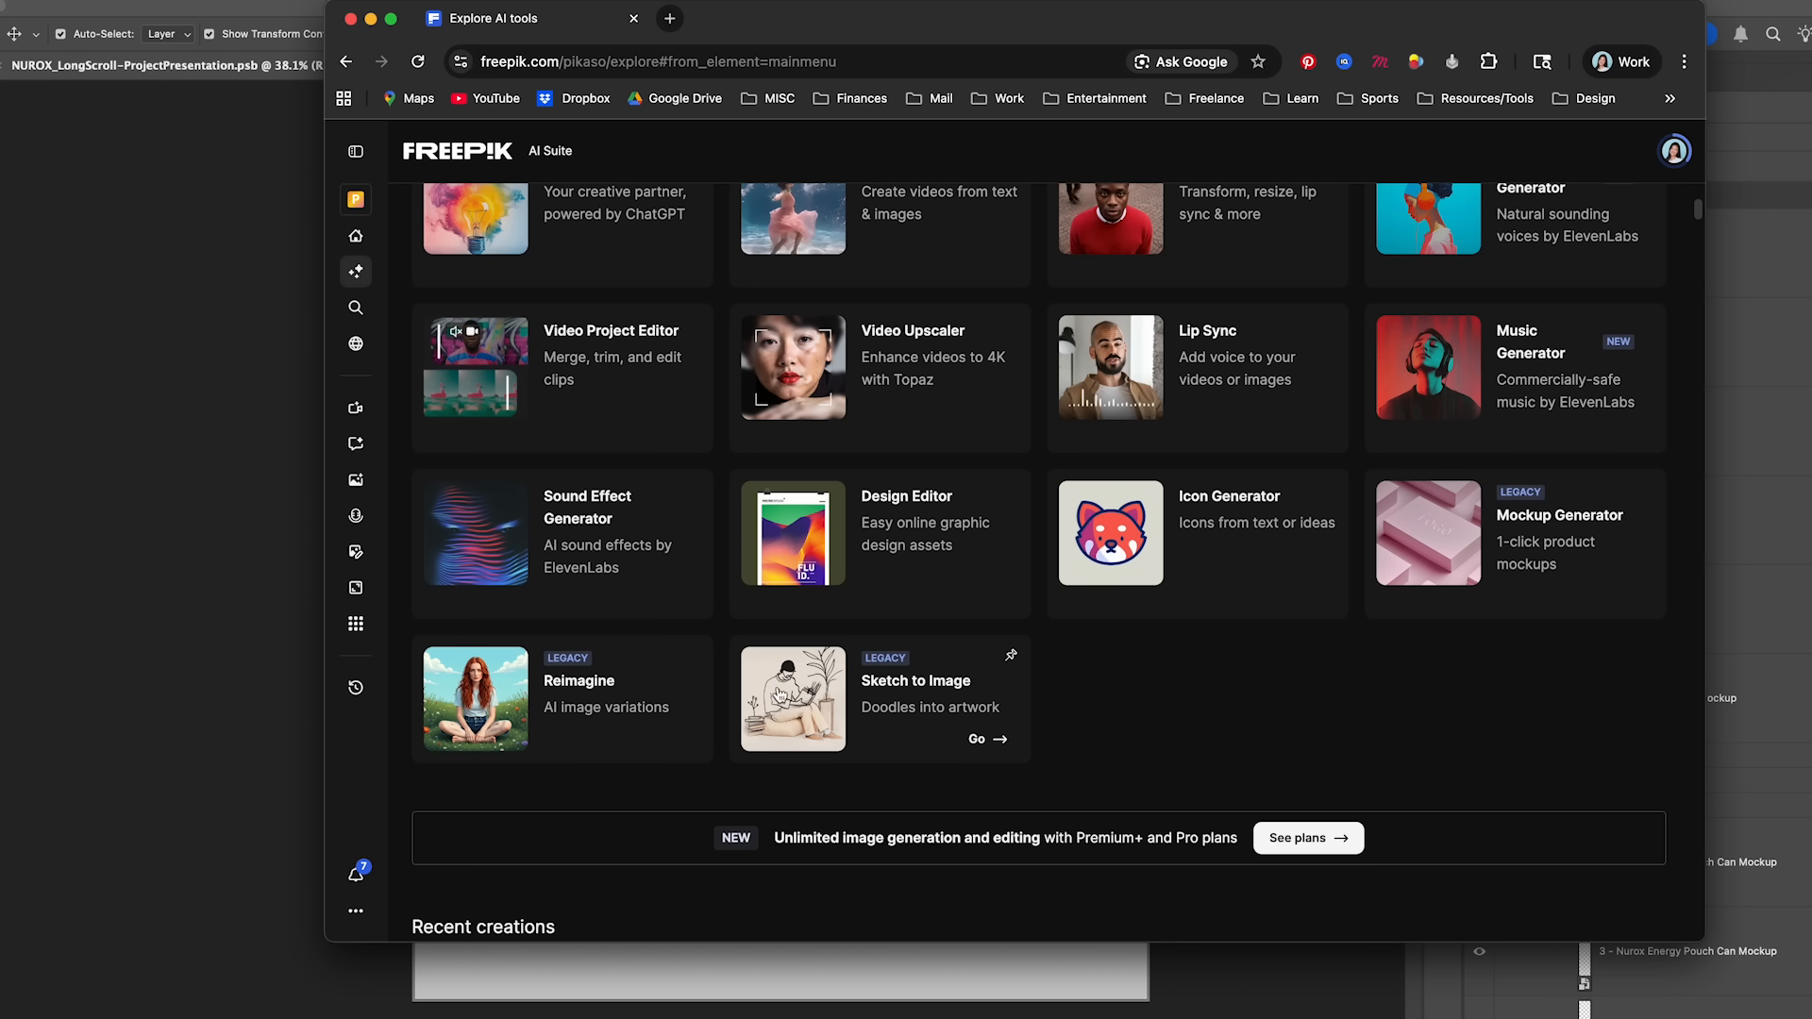
pyautogui.scroll(-20, 779, 696)
pyautogui.scroll(-3, 661, 728)
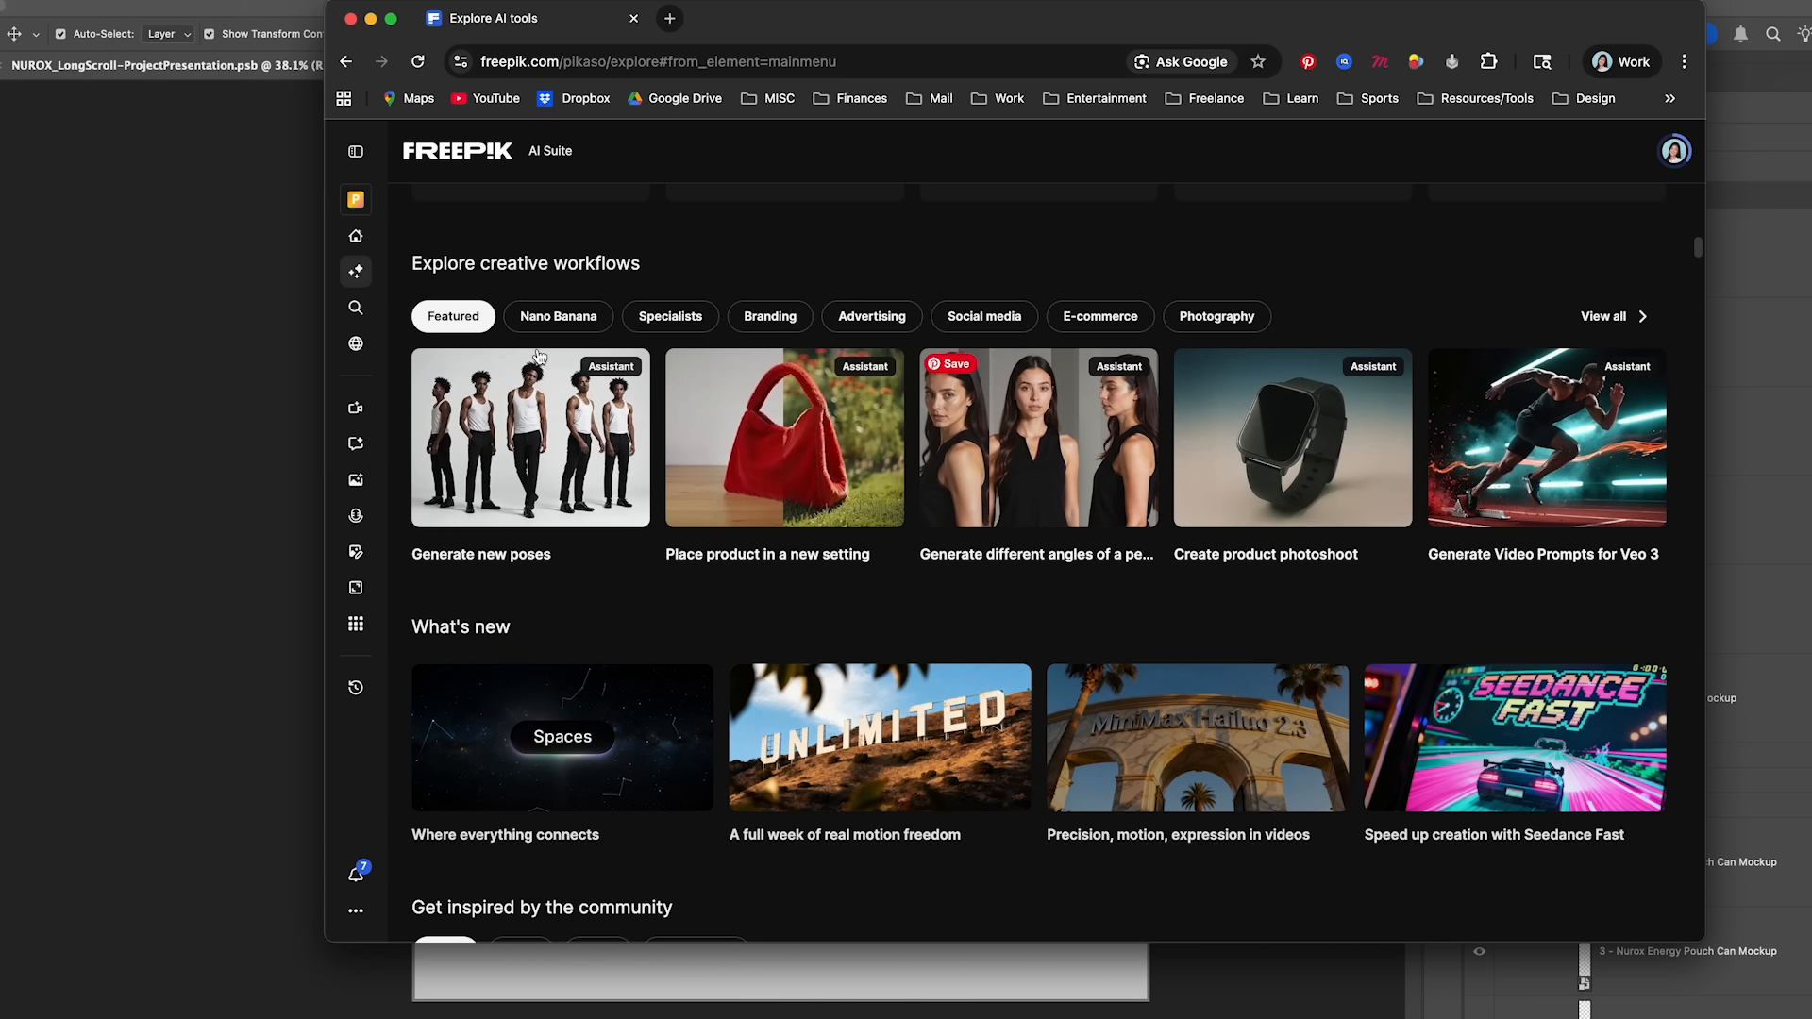
# - Open the complete workflows collection and browse the Featured workflows through to the video keyframes example
pyautogui.click(1610, 316)
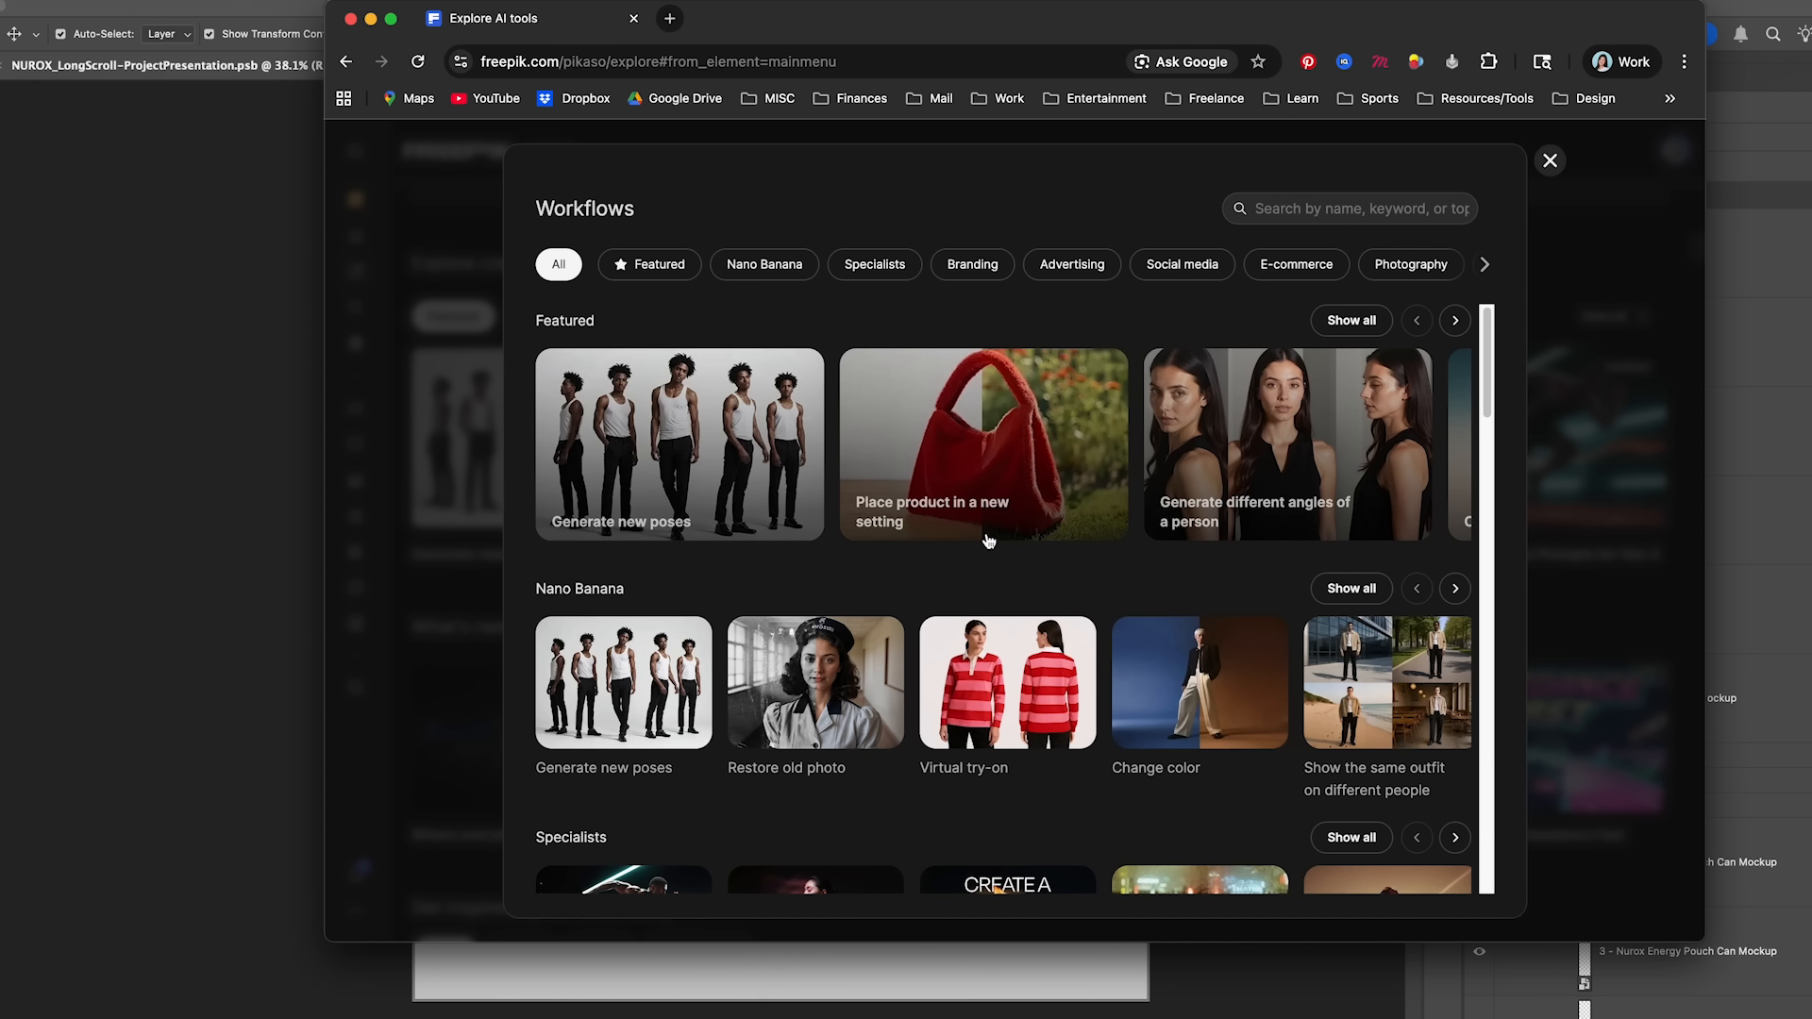
pyautogui.scroll(-1, 989, 542)
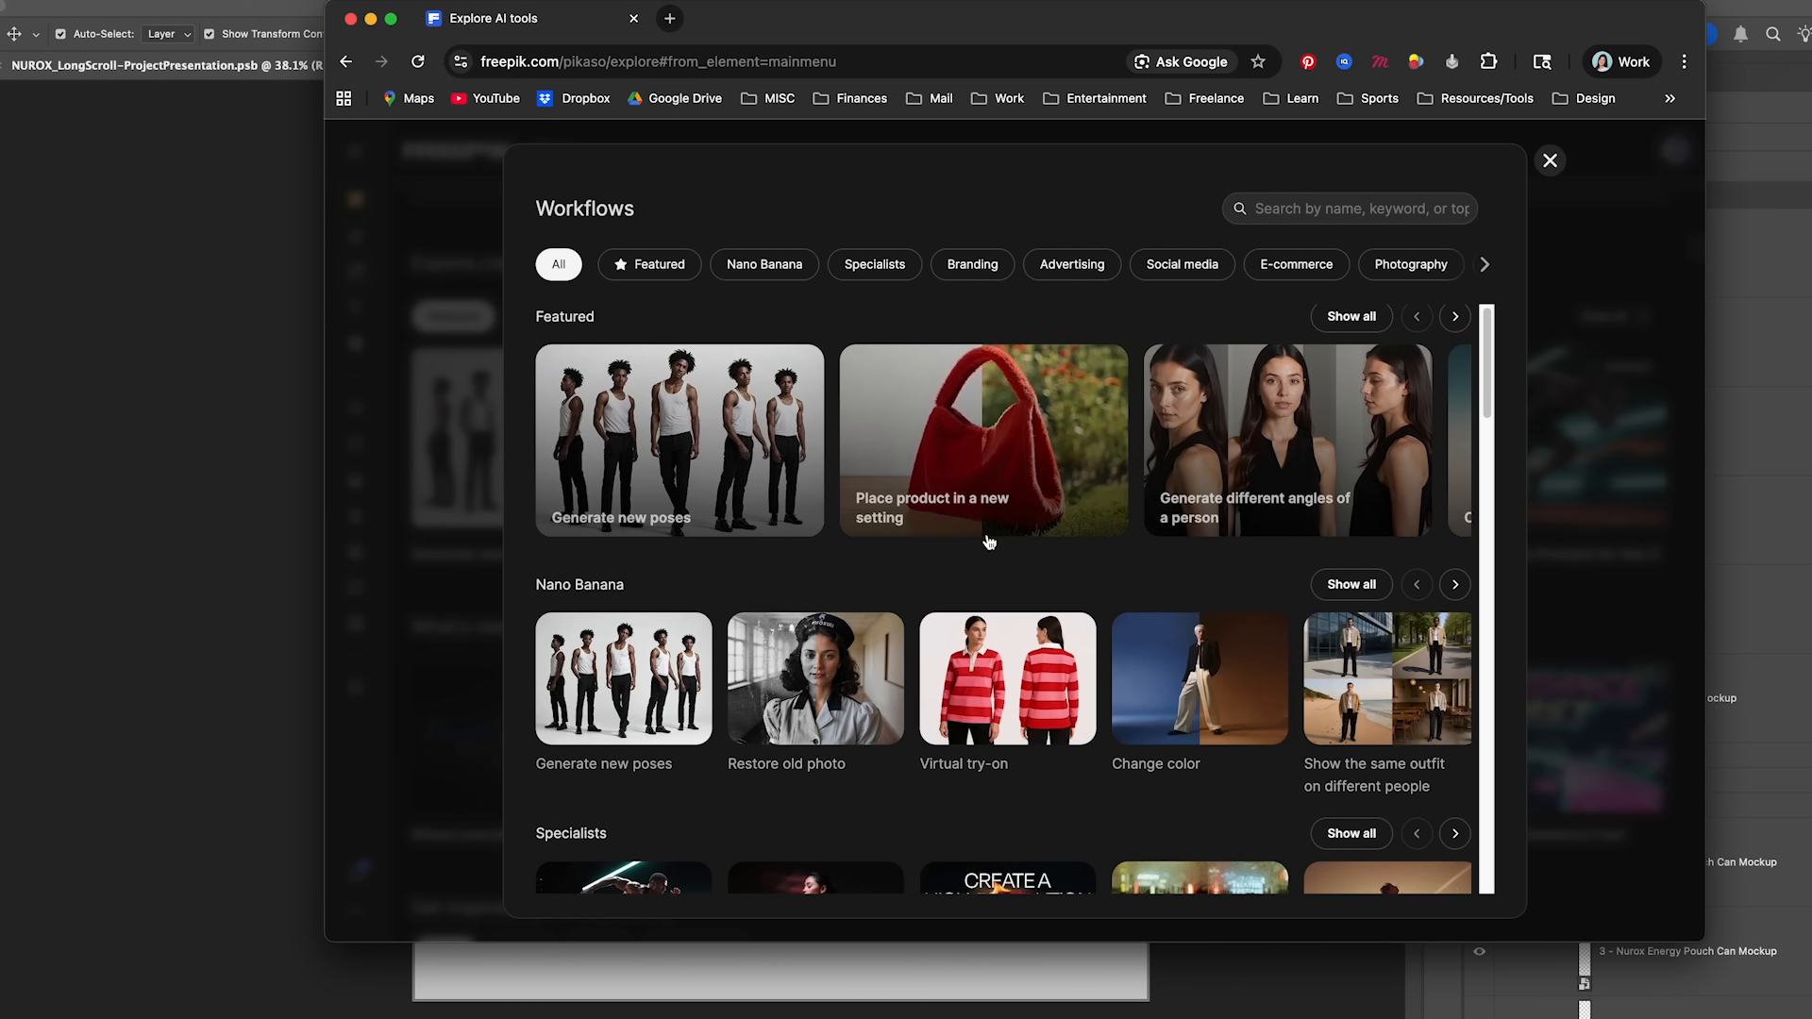
pyautogui.scroll(-5, 989, 541)
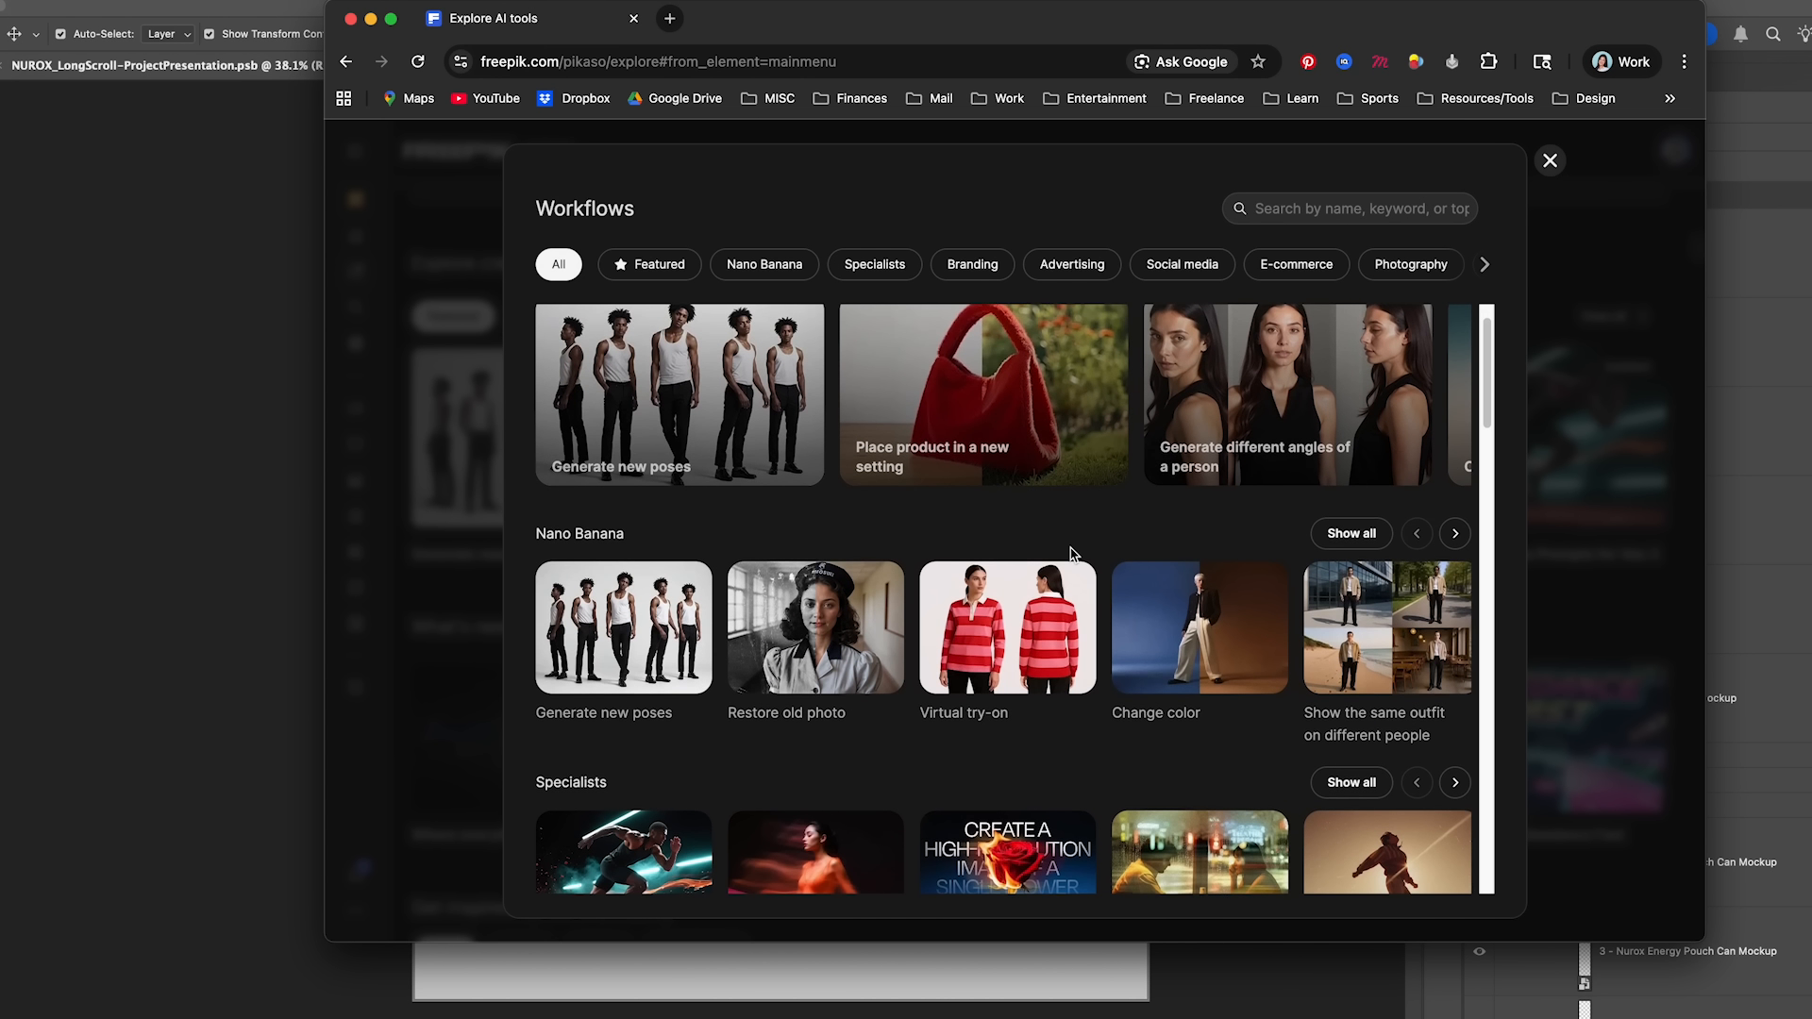
pyautogui.scroll(5, 1069, 553)
pyautogui.hscroll(2, 760, 478)
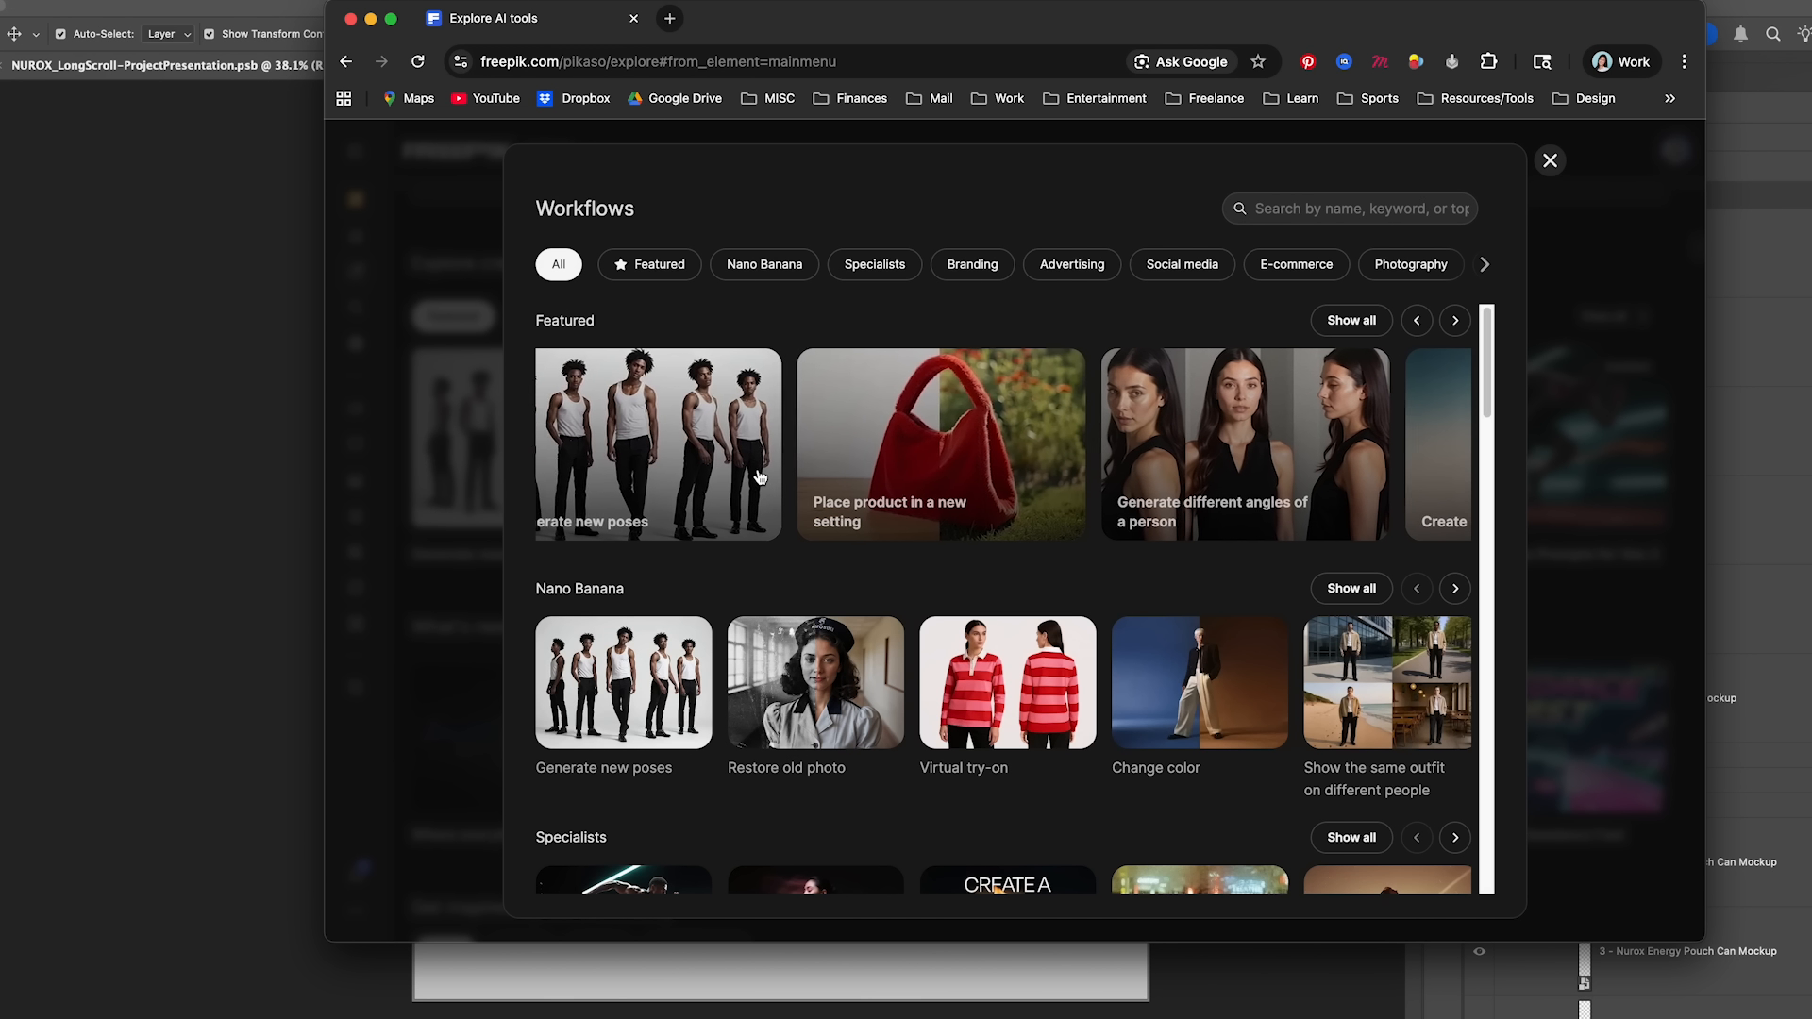
pyautogui.hscroll(5, 759, 478)
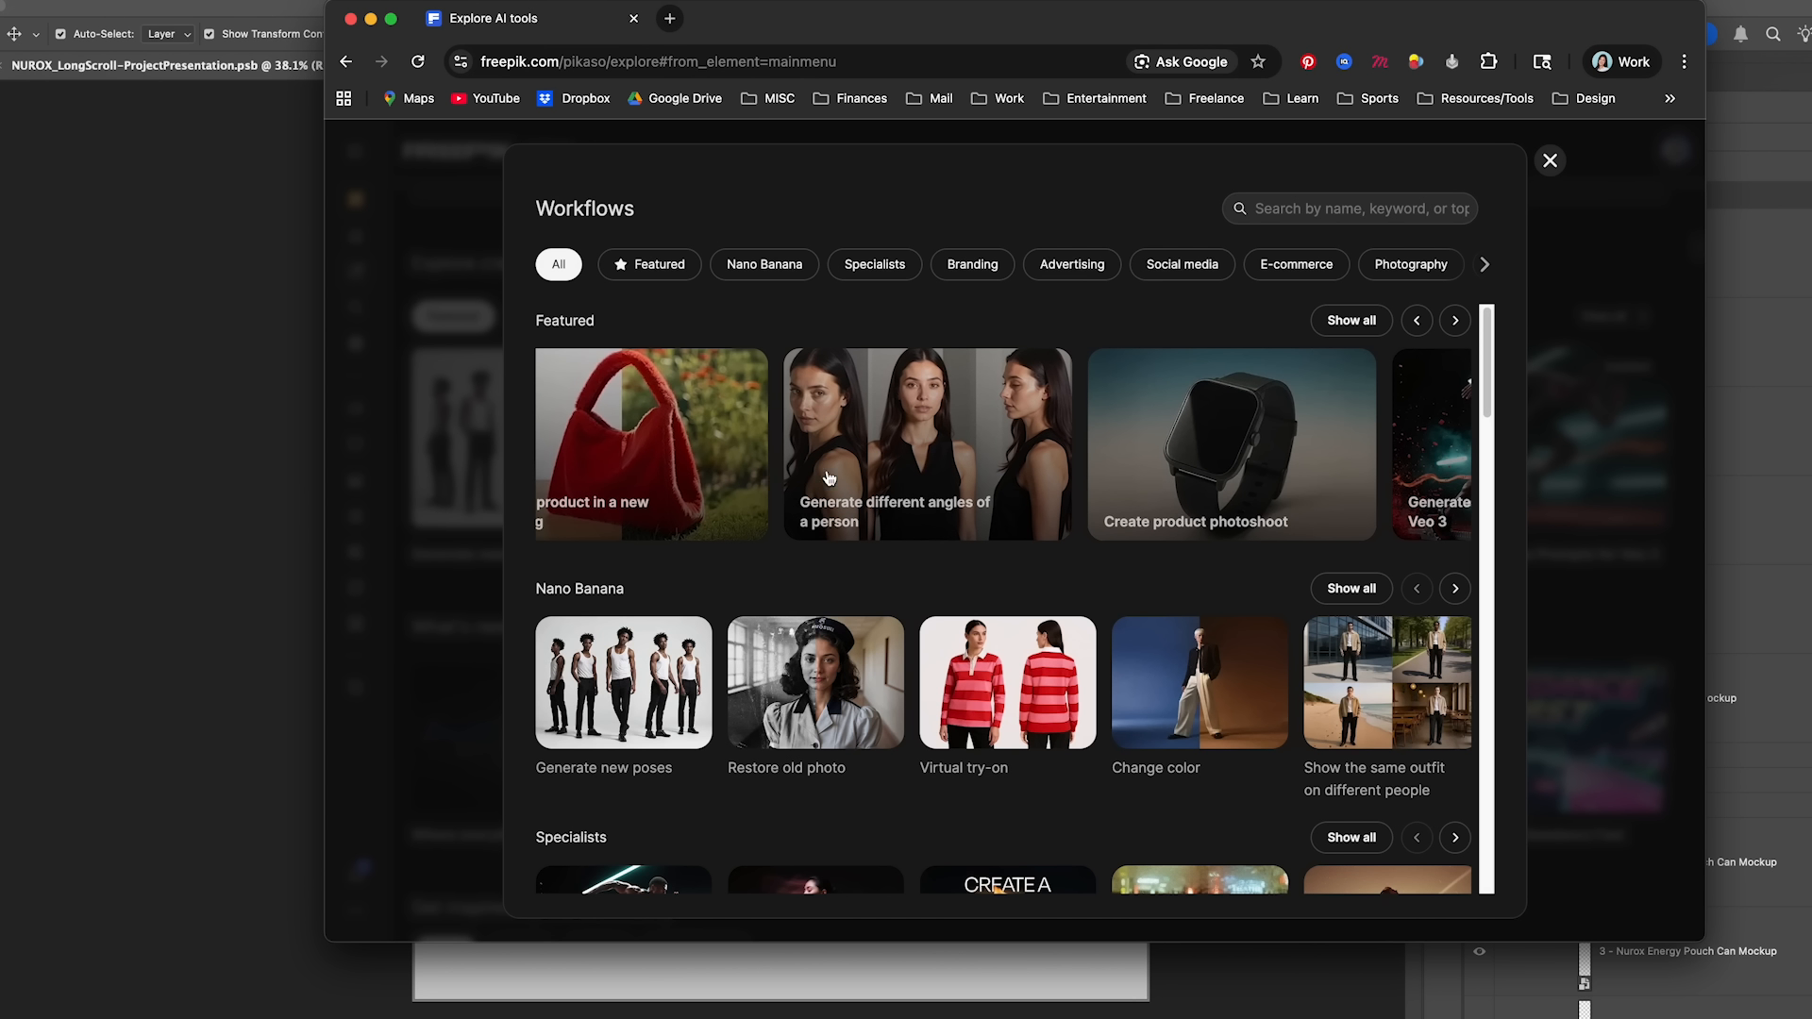
pyautogui.hscroll(15, 1245, 509)
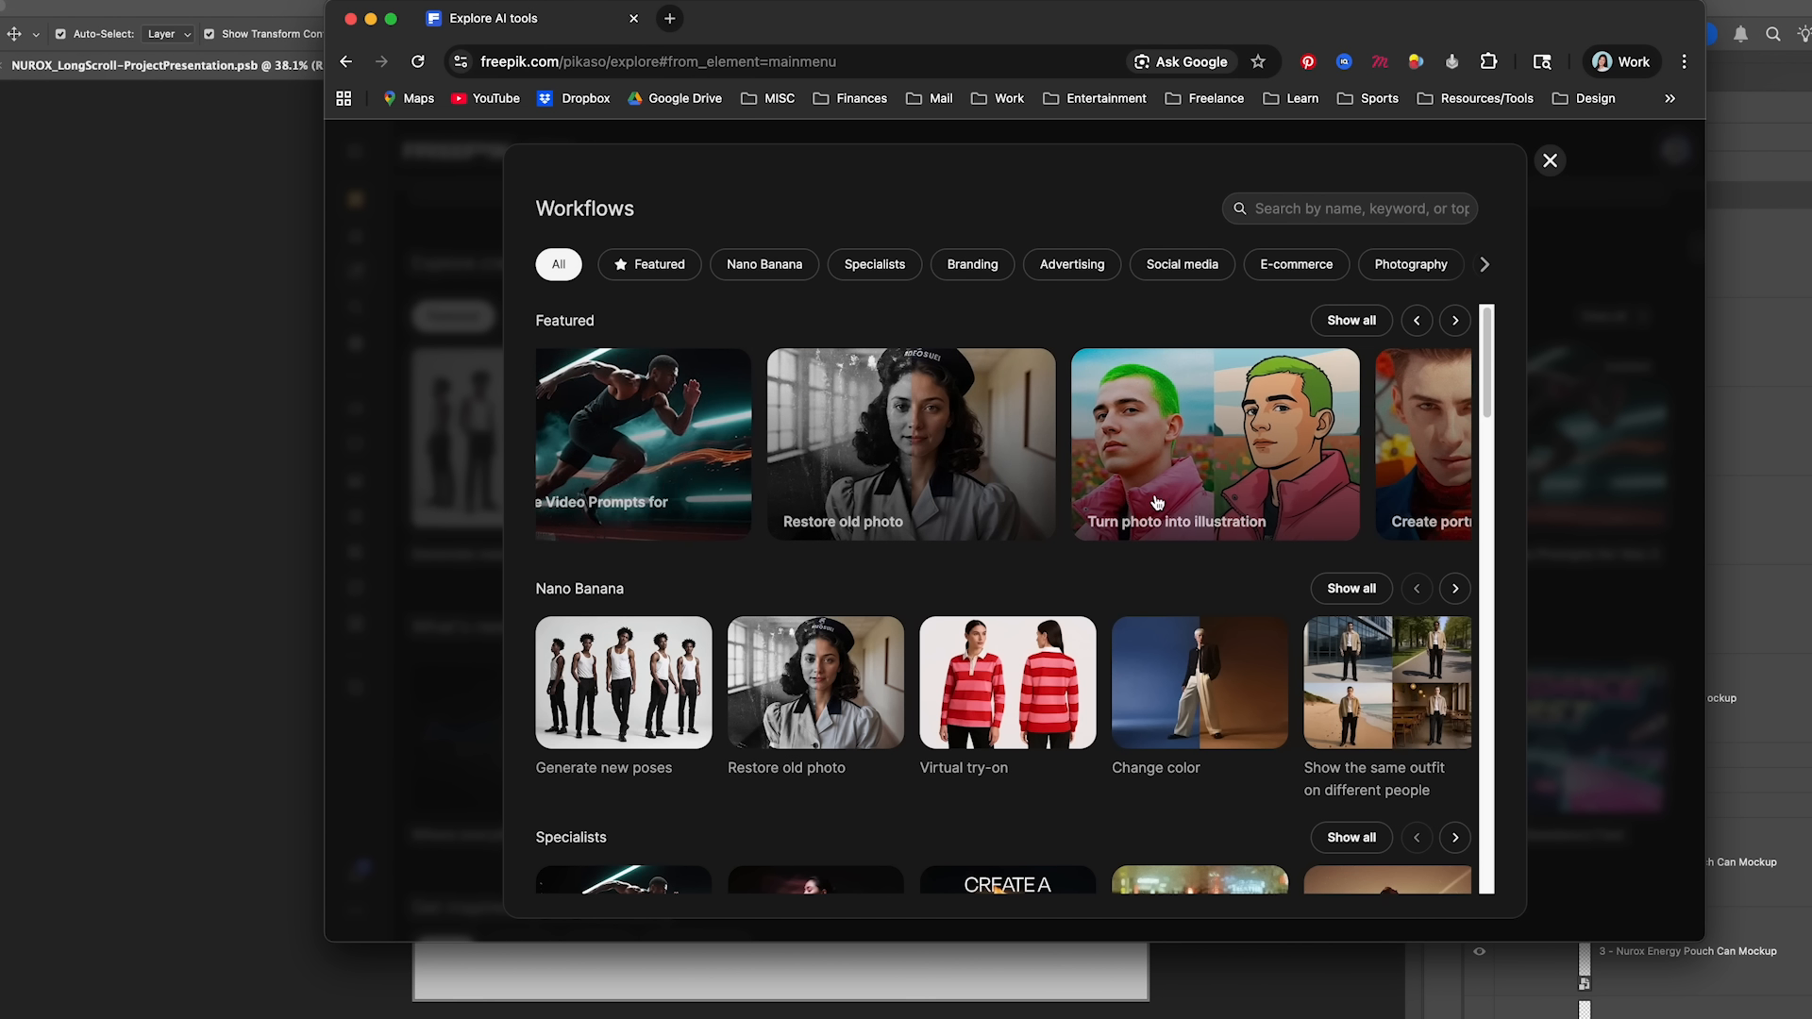
pyautogui.hscroll(10, 1227, 498)
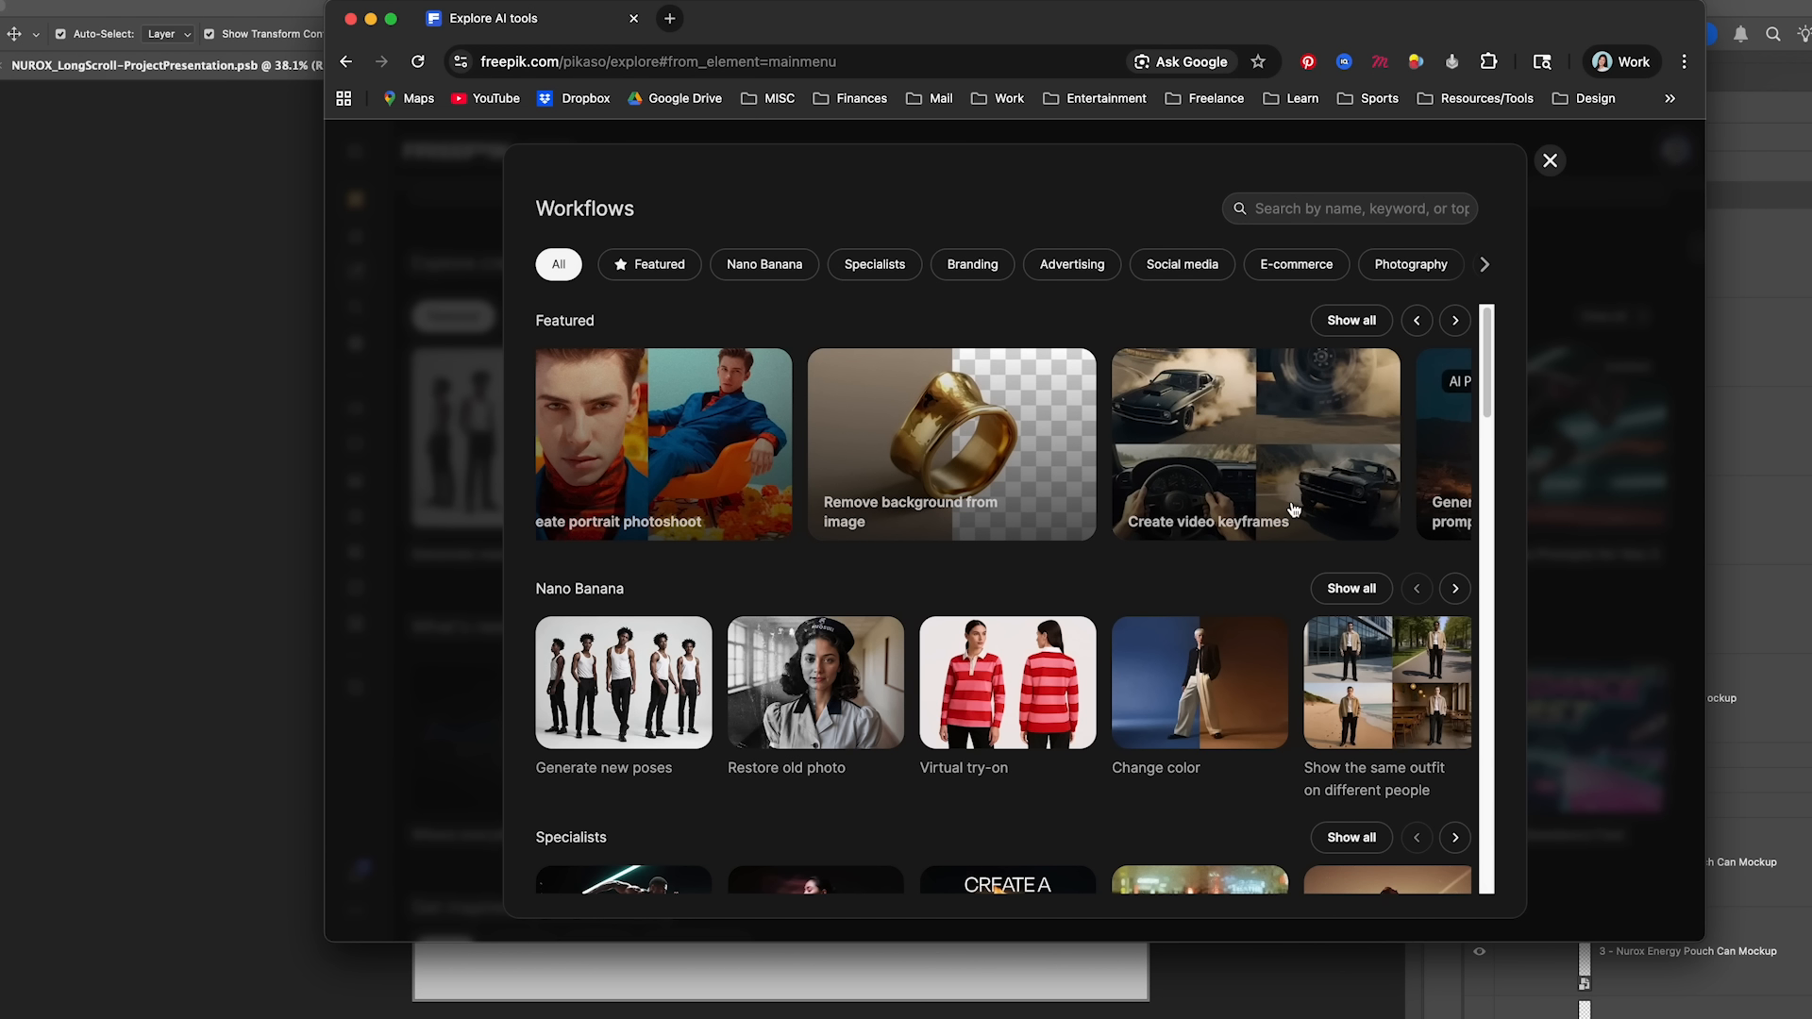
# - Browse the remaining workflow categories from Branding to Fun, including more of the Fun examples, and close the collection
pyautogui.scroll(-7, 1293, 510)
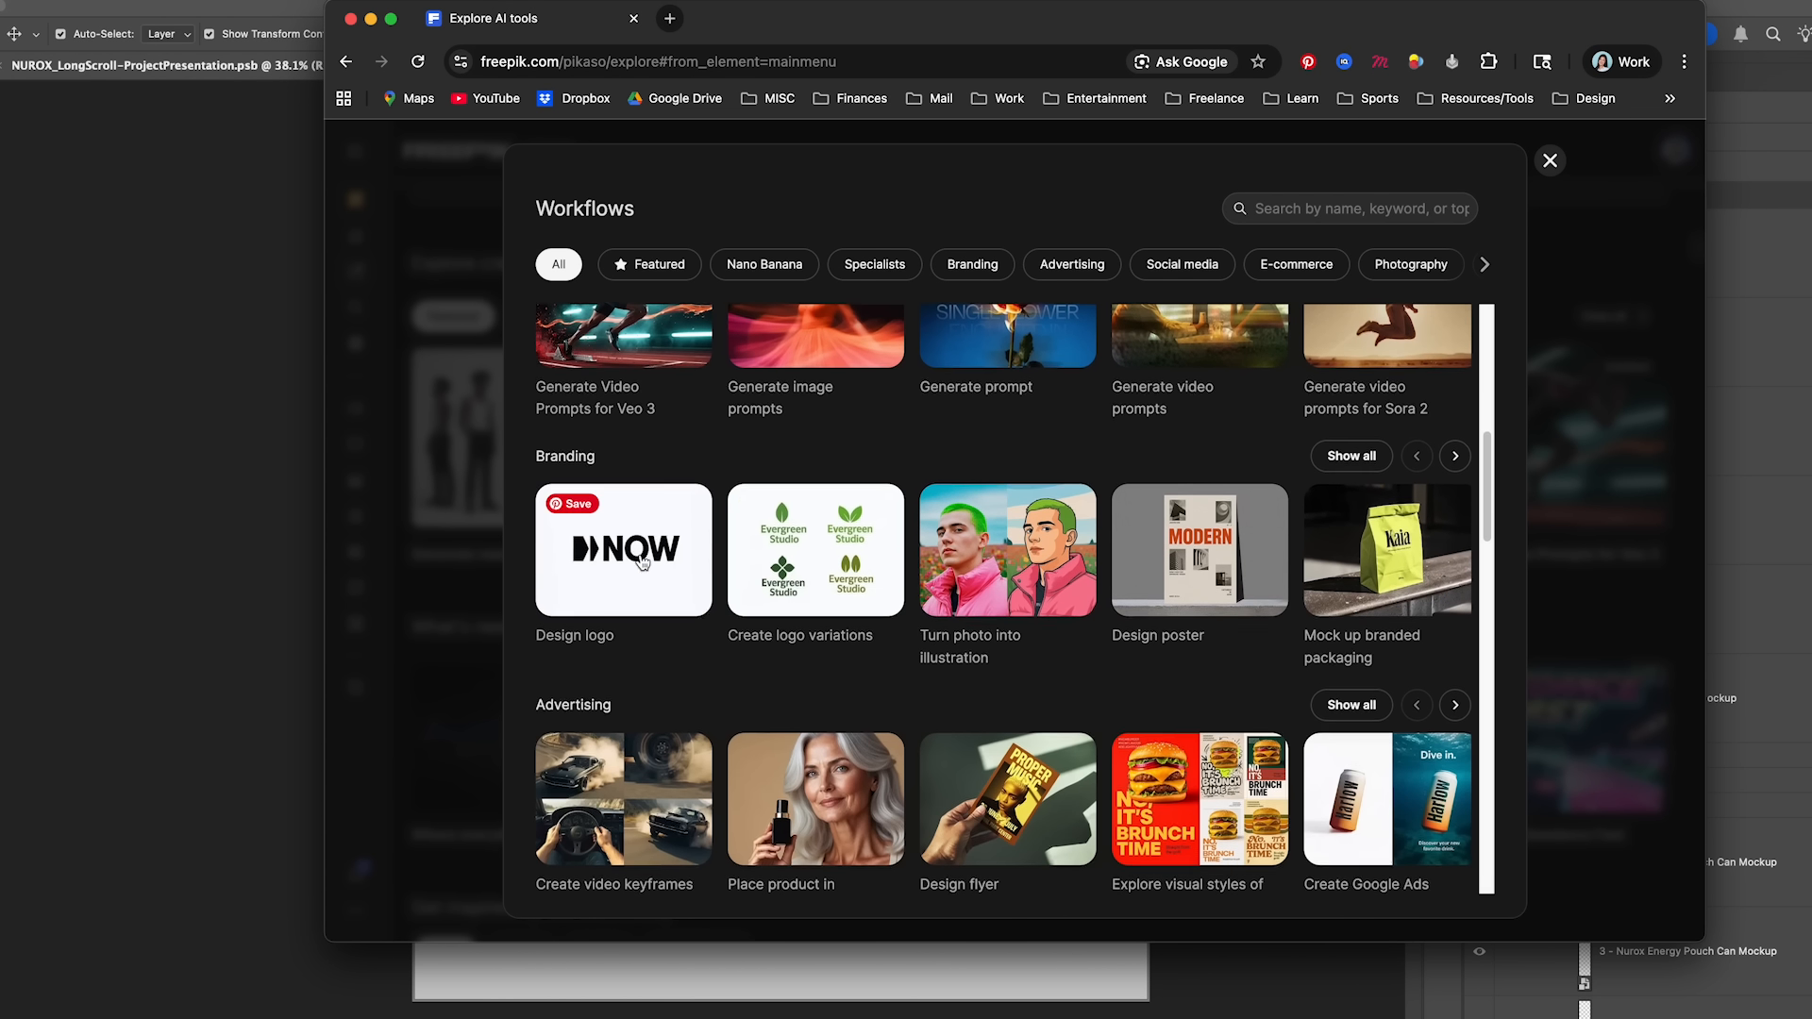
pyautogui.scroll(-5, 660, 566)
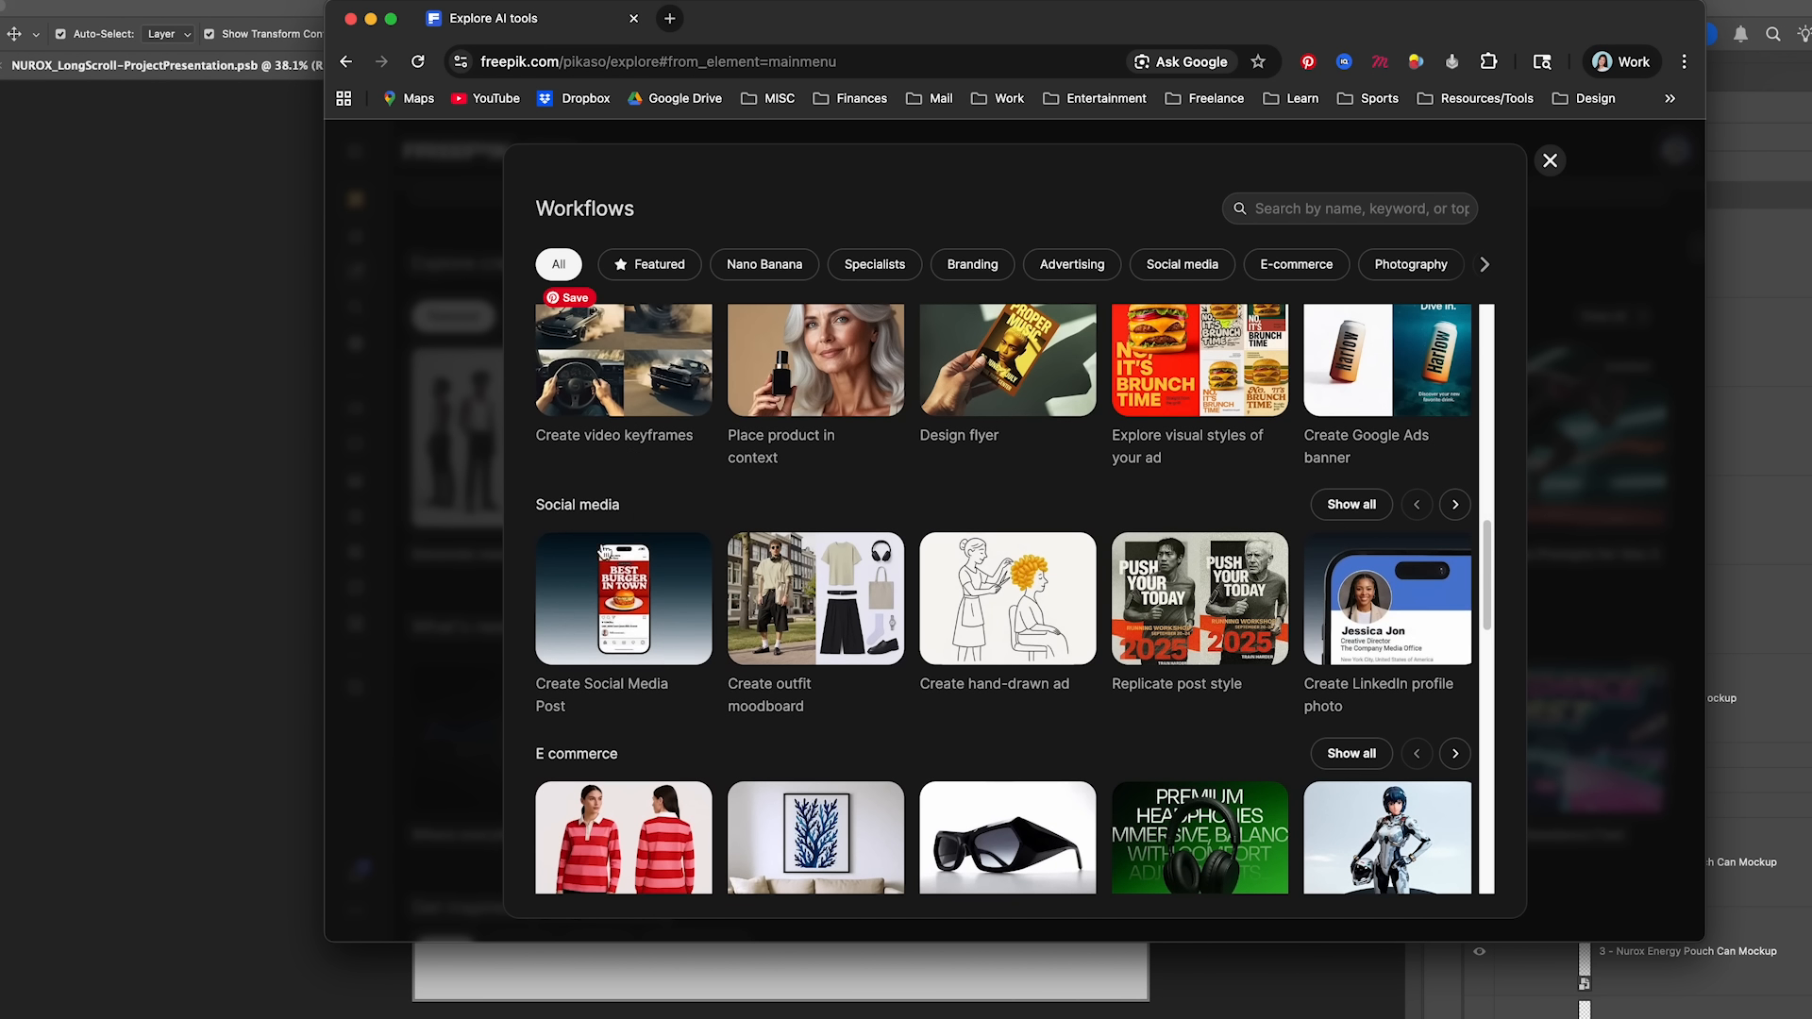
pyautogui.scroll(-5, 1019, 658)
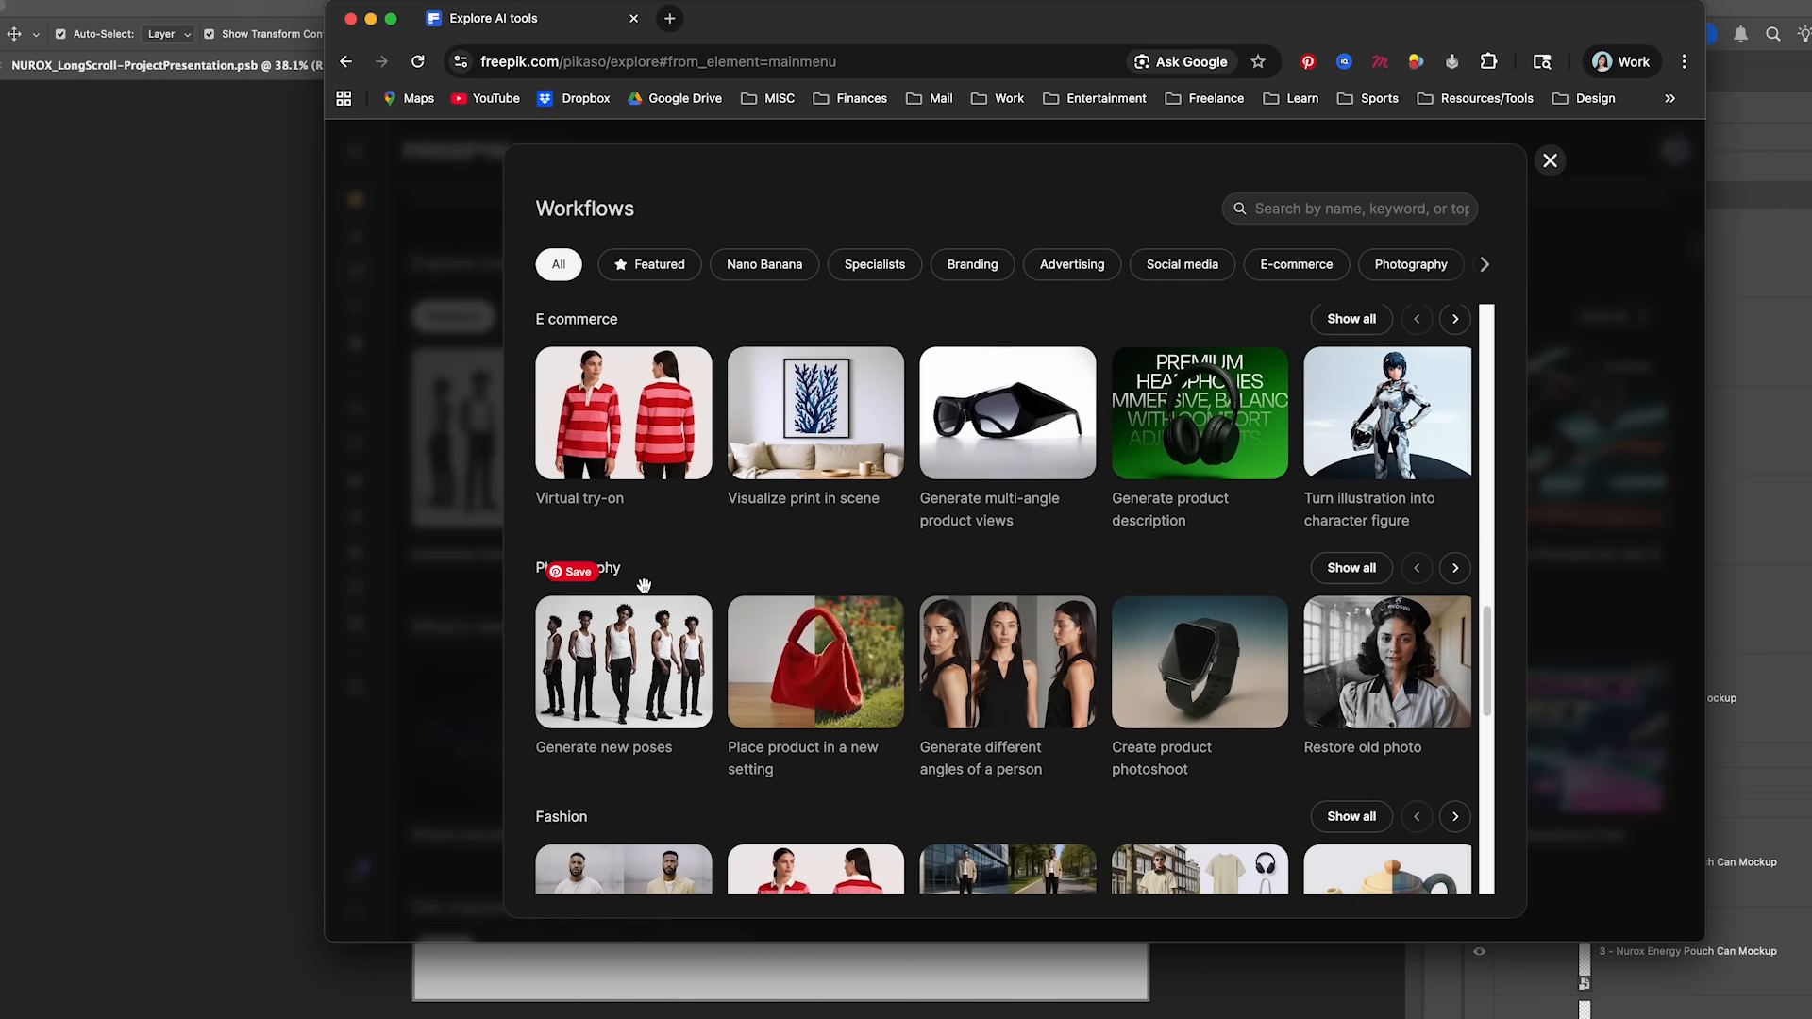
pyautogui.scroll(-6, 884, 620)
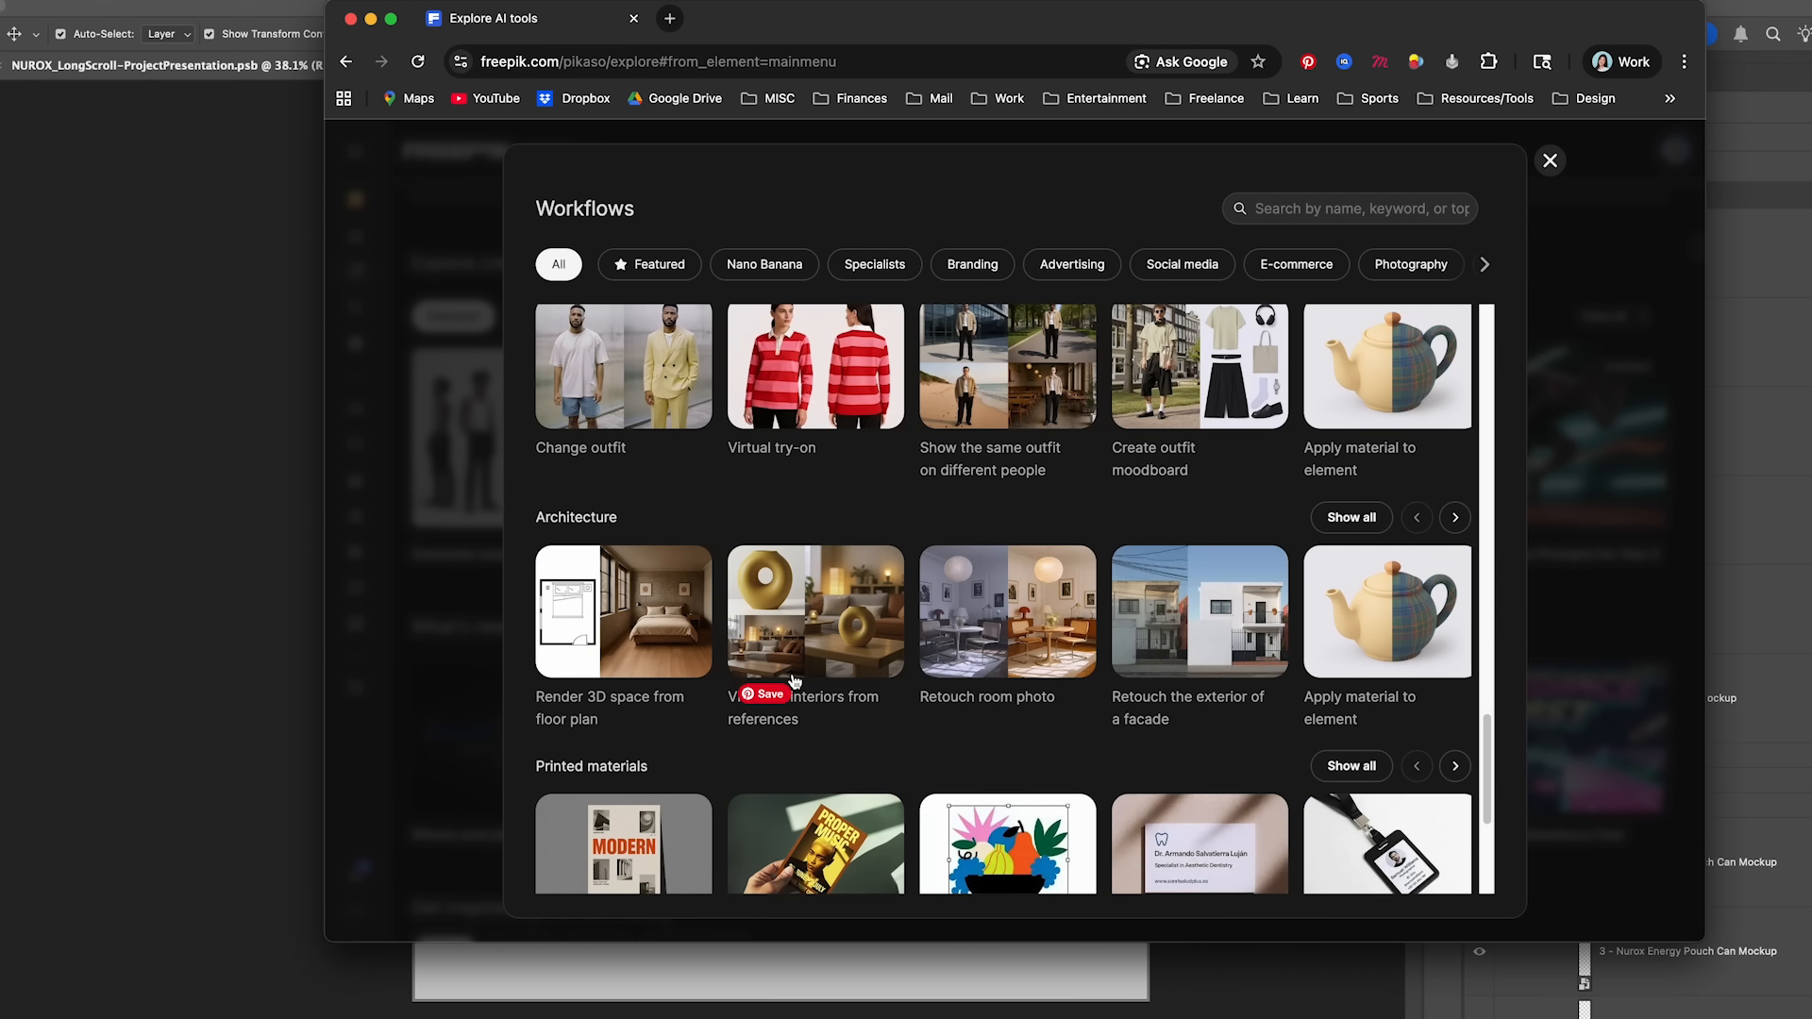
pyautogui.scroll(-4, 796, 677)
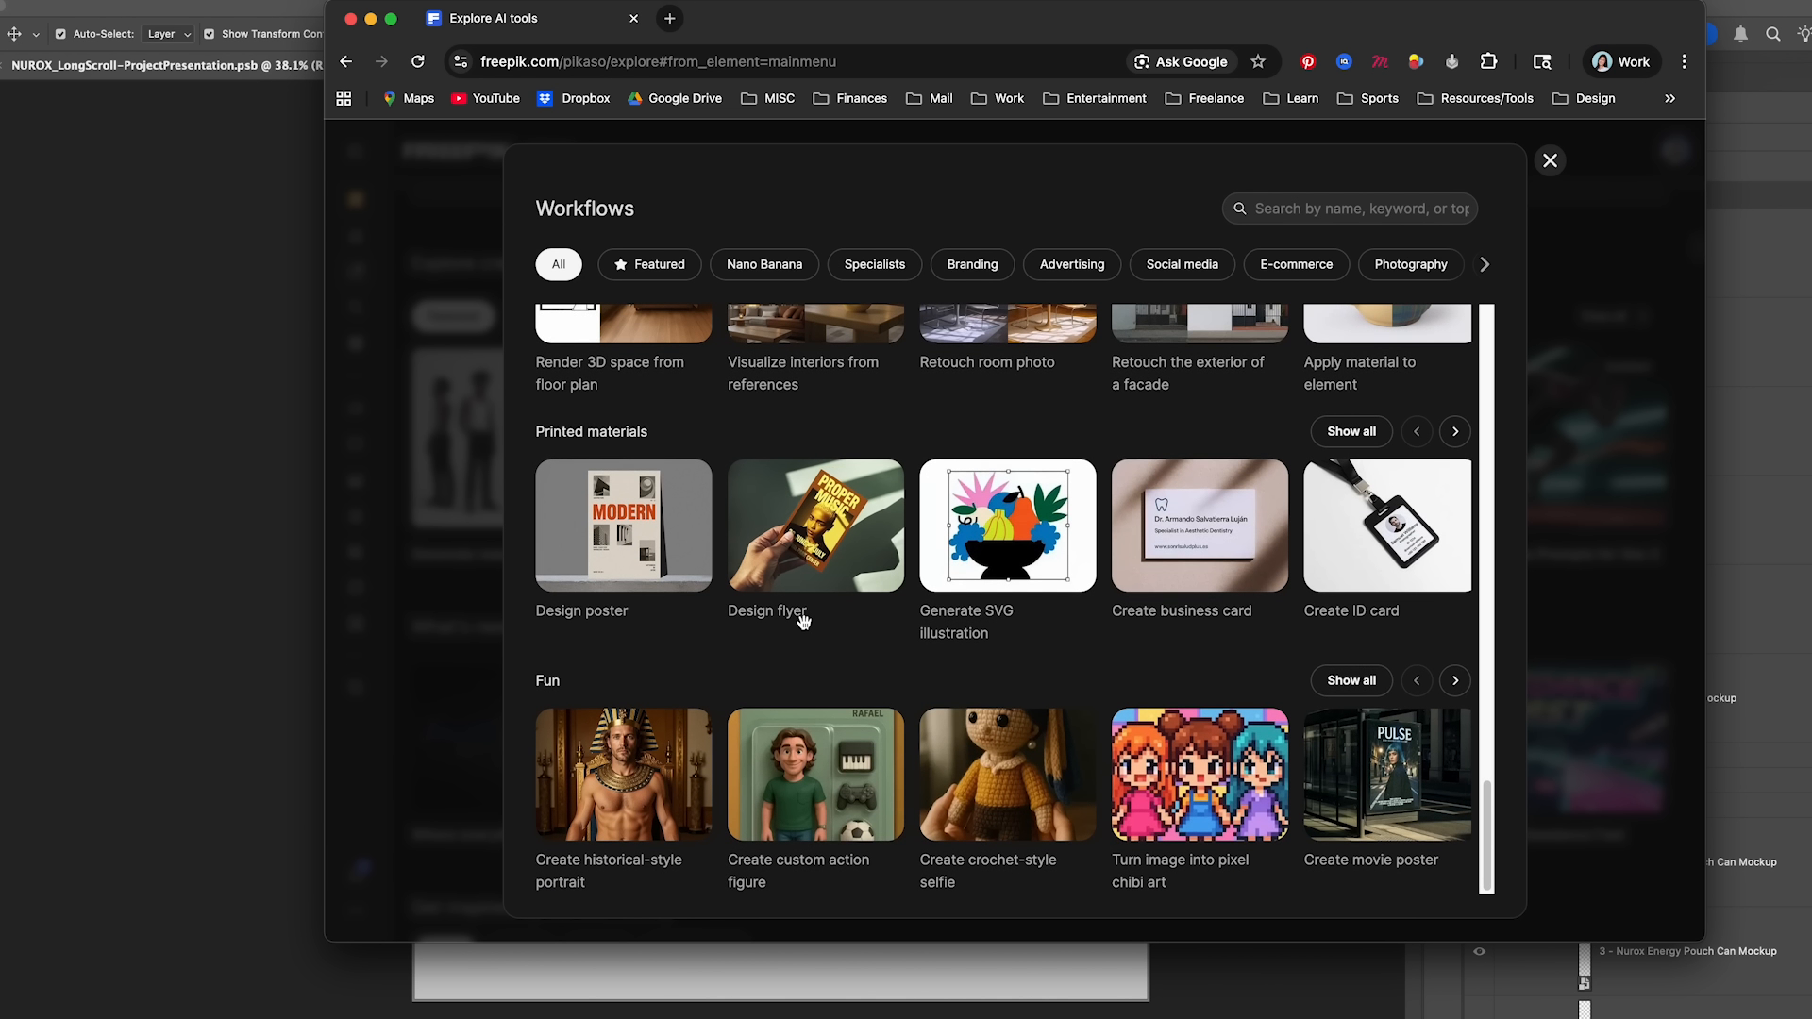
pyautogui.hscroll(5, 1226, 779)
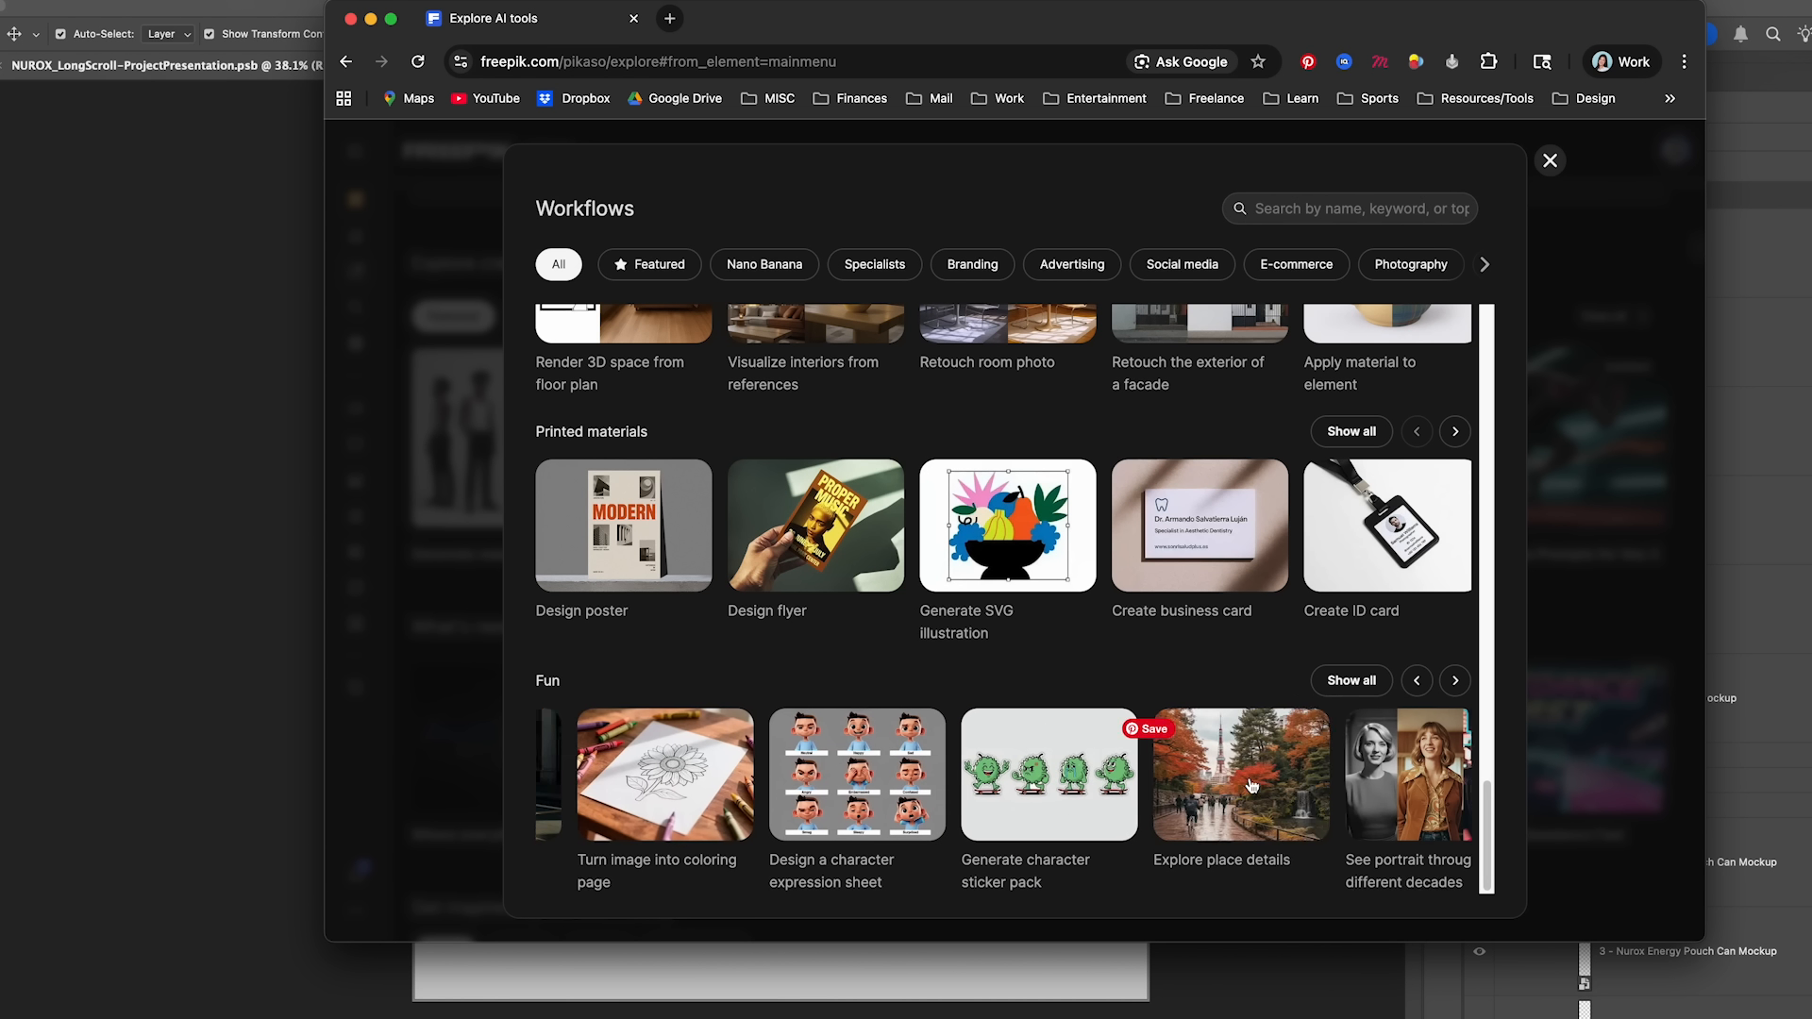
pyautogui.press('Escape')
# - Look over the What's new section and the community image gallery, and return to the AI tools overview
pyautogui.scroll(-3, 849, 521)
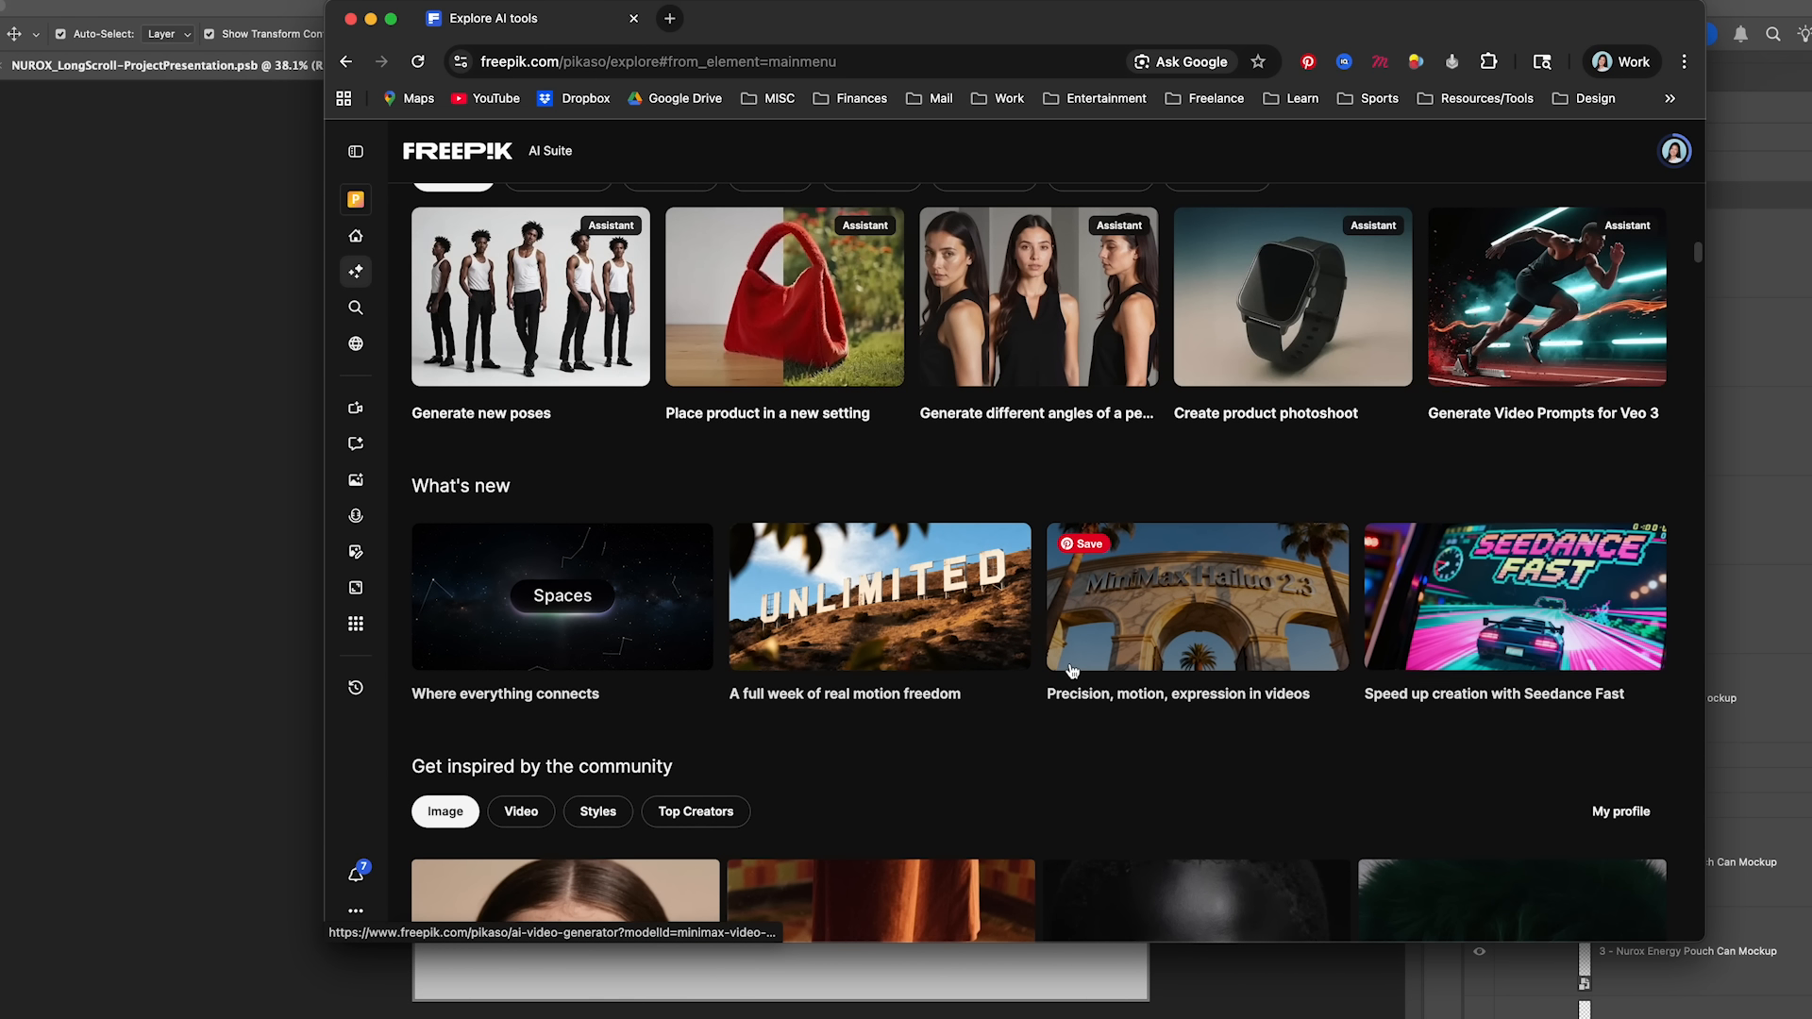
pyautogui.scroll(-3, 1071, 667)
pyautogui.scroll(-6, 792, 649)
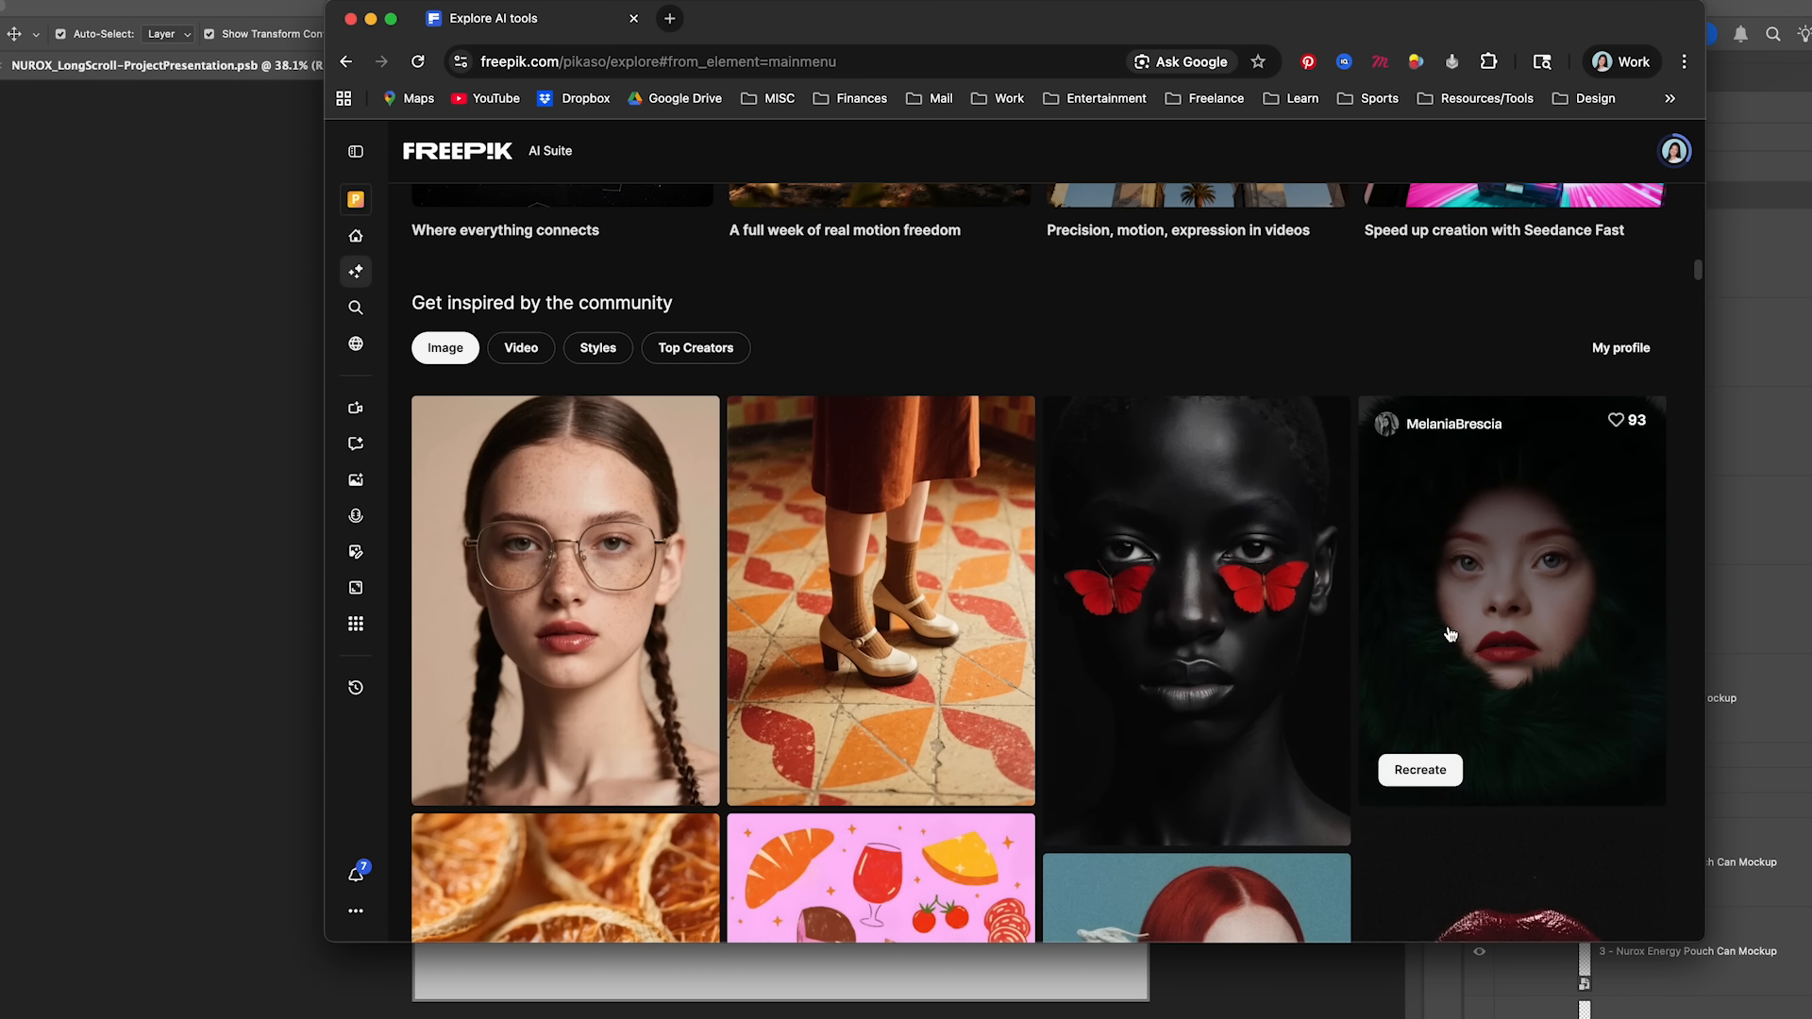
pyautogui.scroll(-11, 1445, 634)
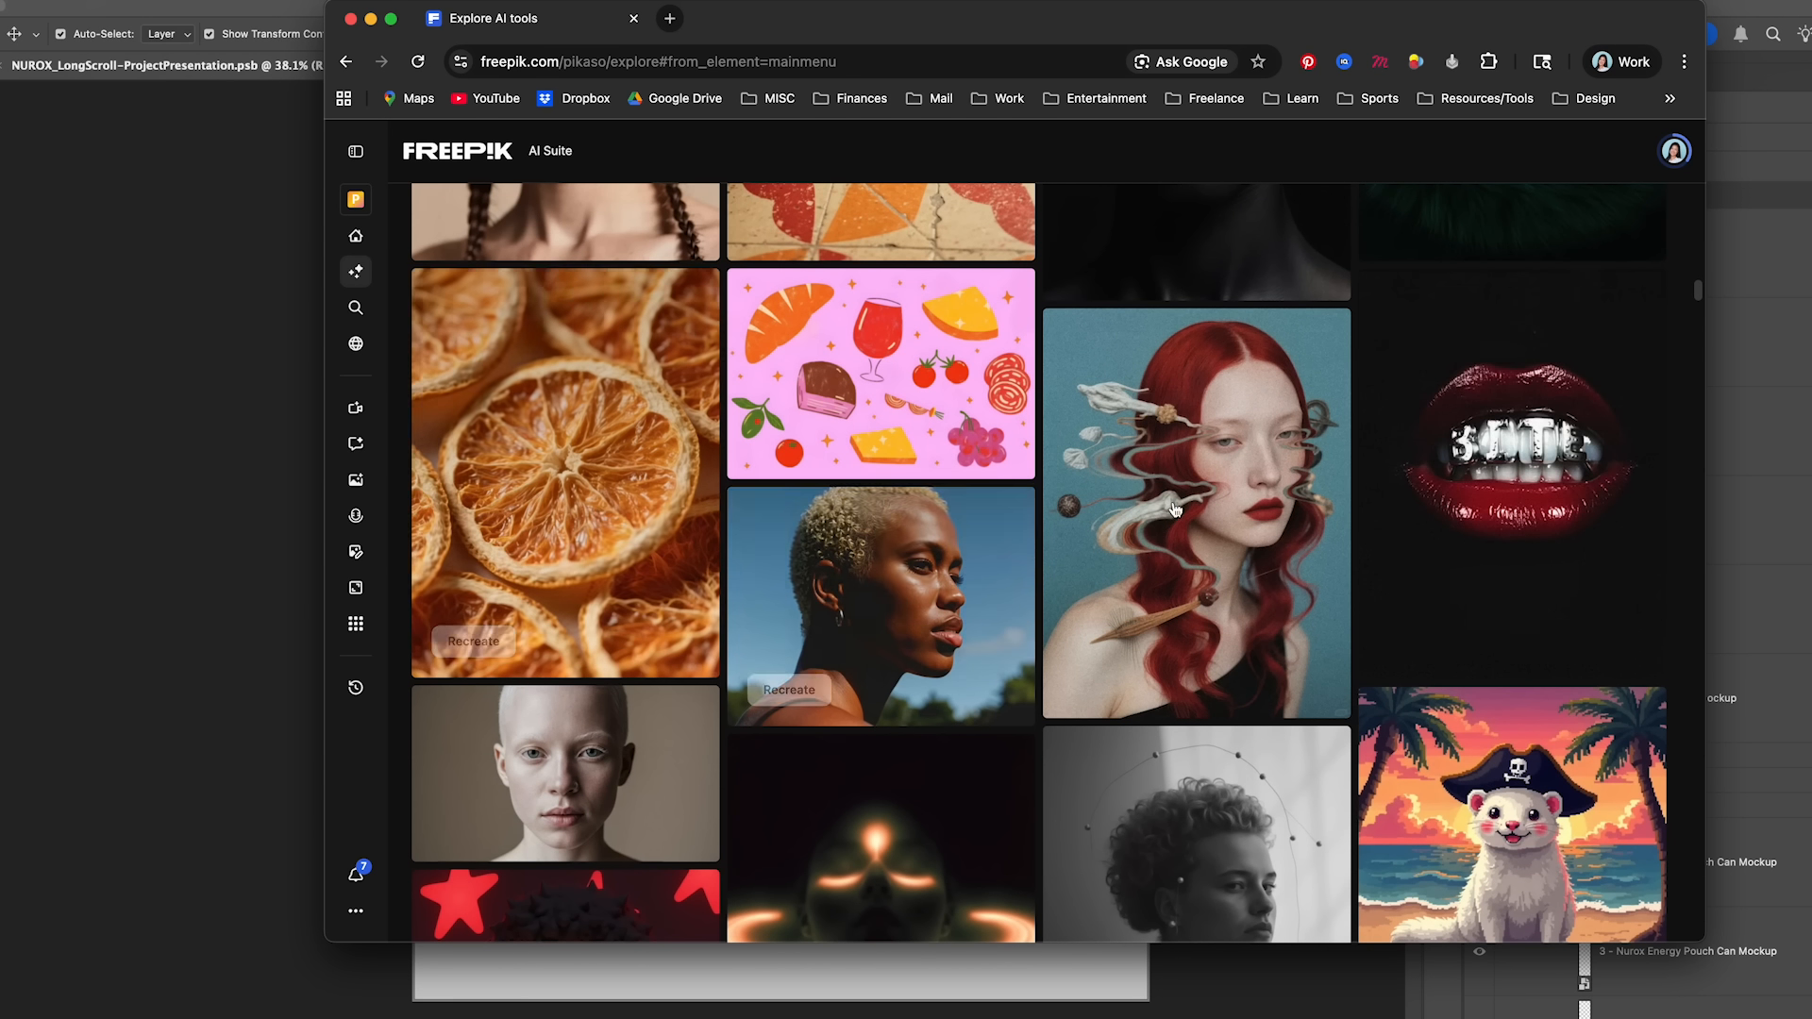
pyautogui.scroll(8, 1168, 511)
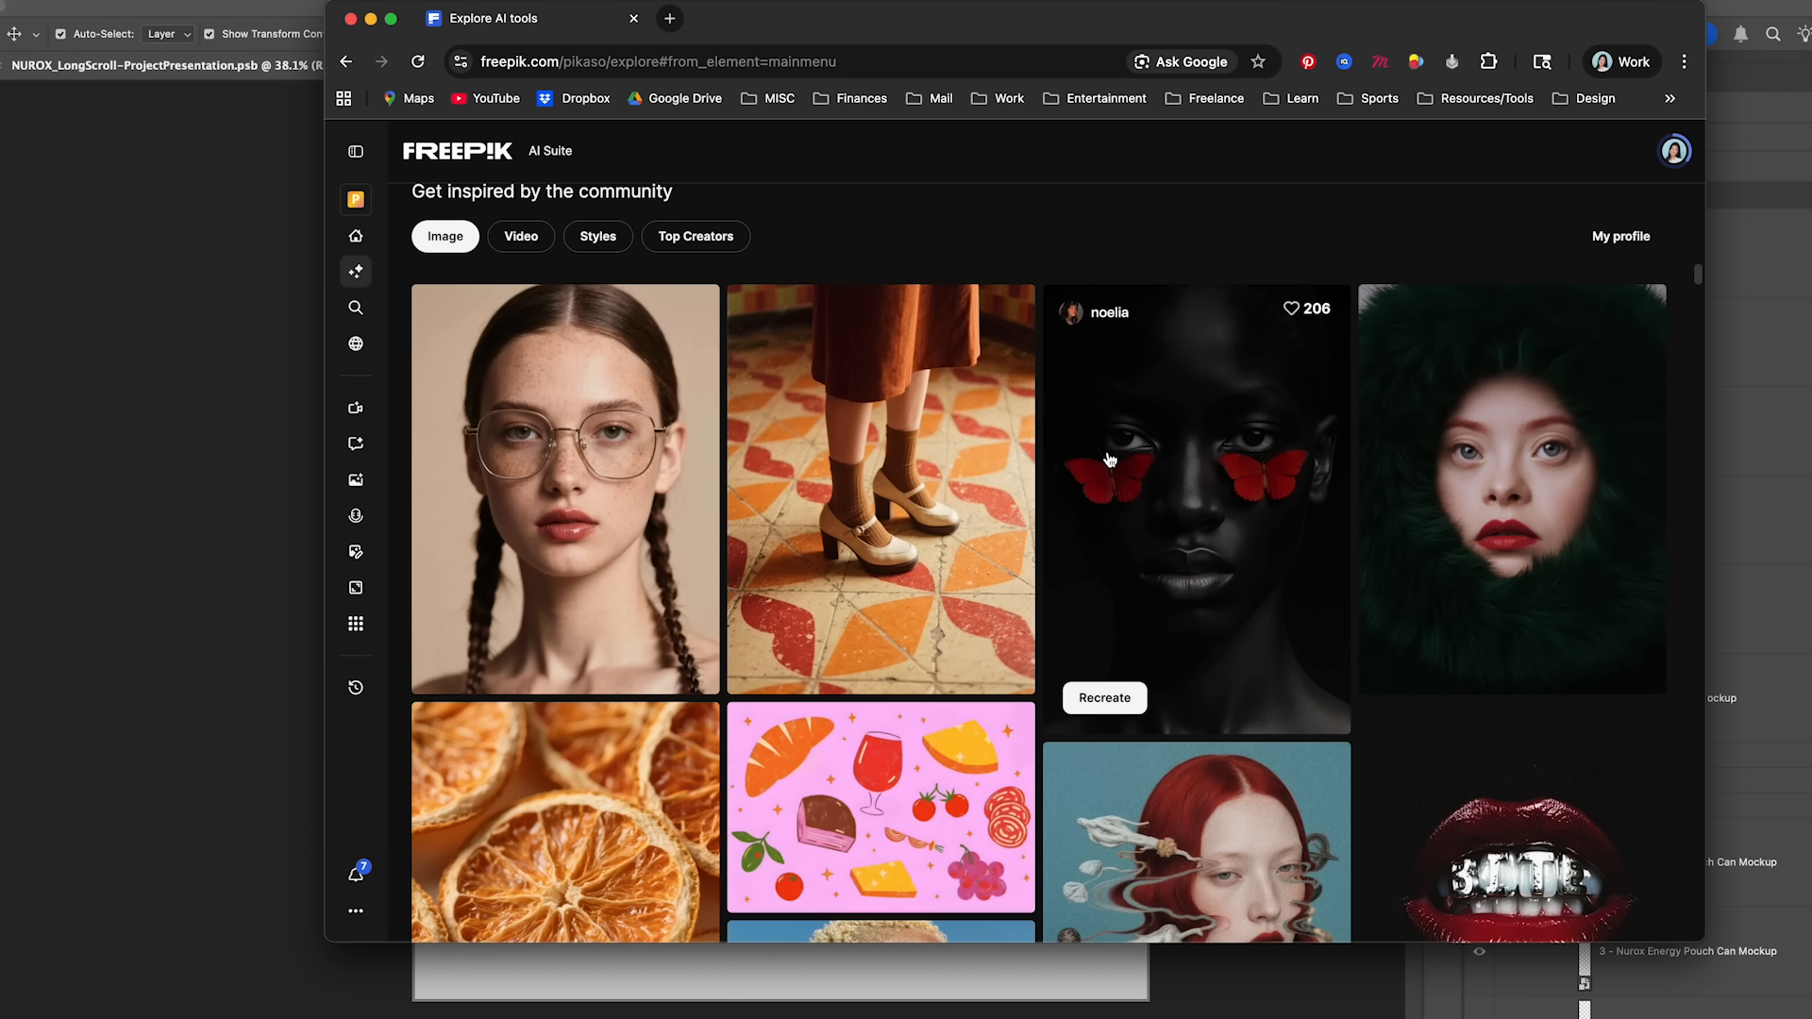
pyautogui.scroll(5, 1028, 517)
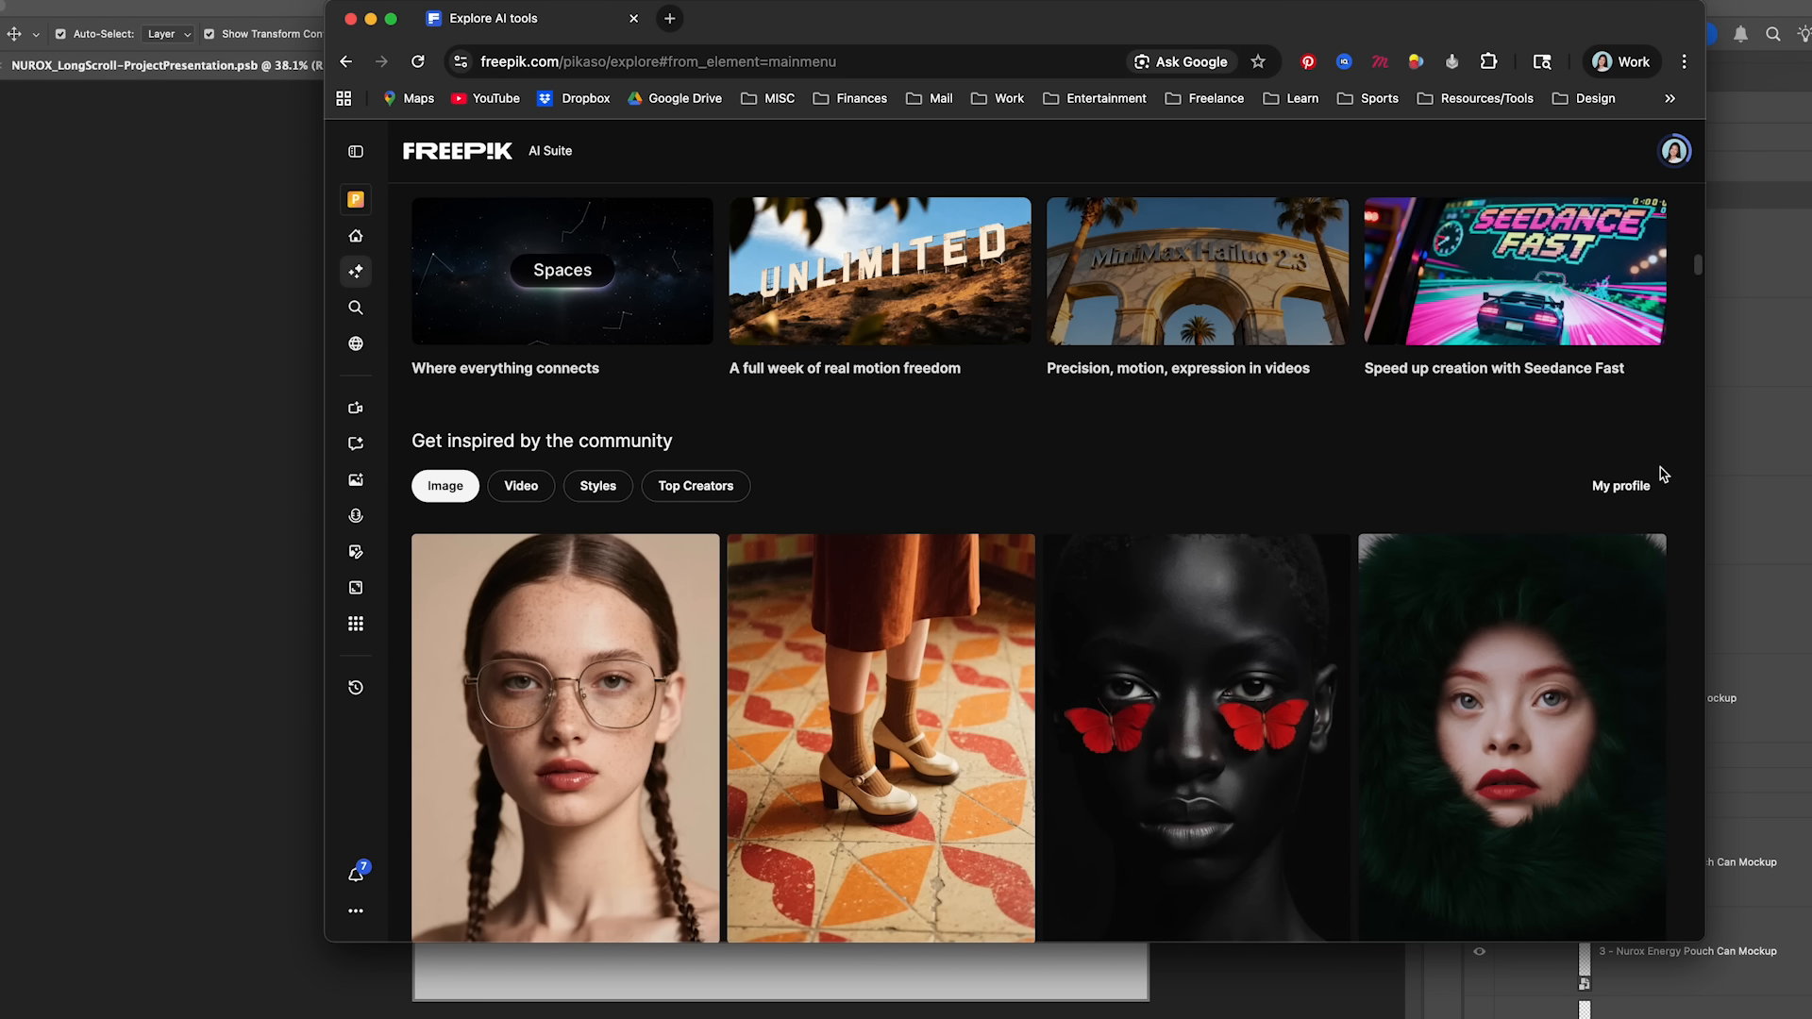
pyautogui.scroll(-20, 1347, 444)
pyautogui.scroll(20, 1347, 443)
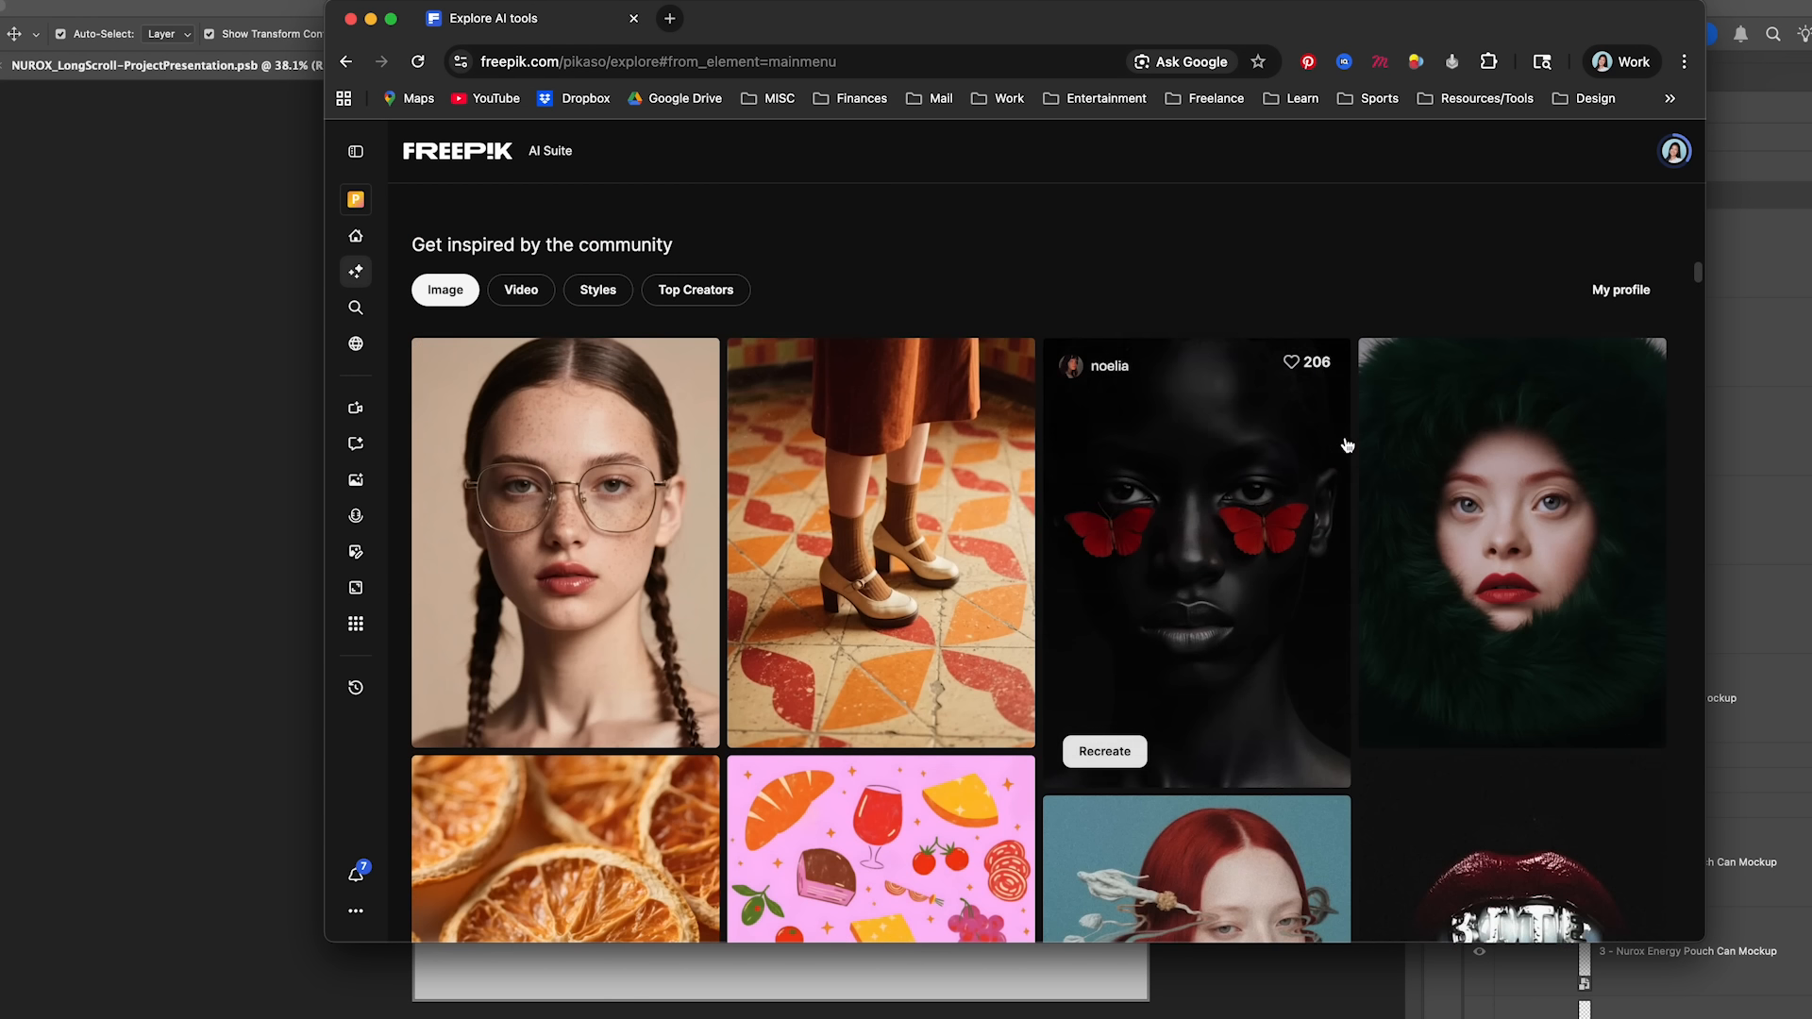
pyautogui.scroll(-7, 1344, 441)
pyautogui.scroll(8, 1345, 443)
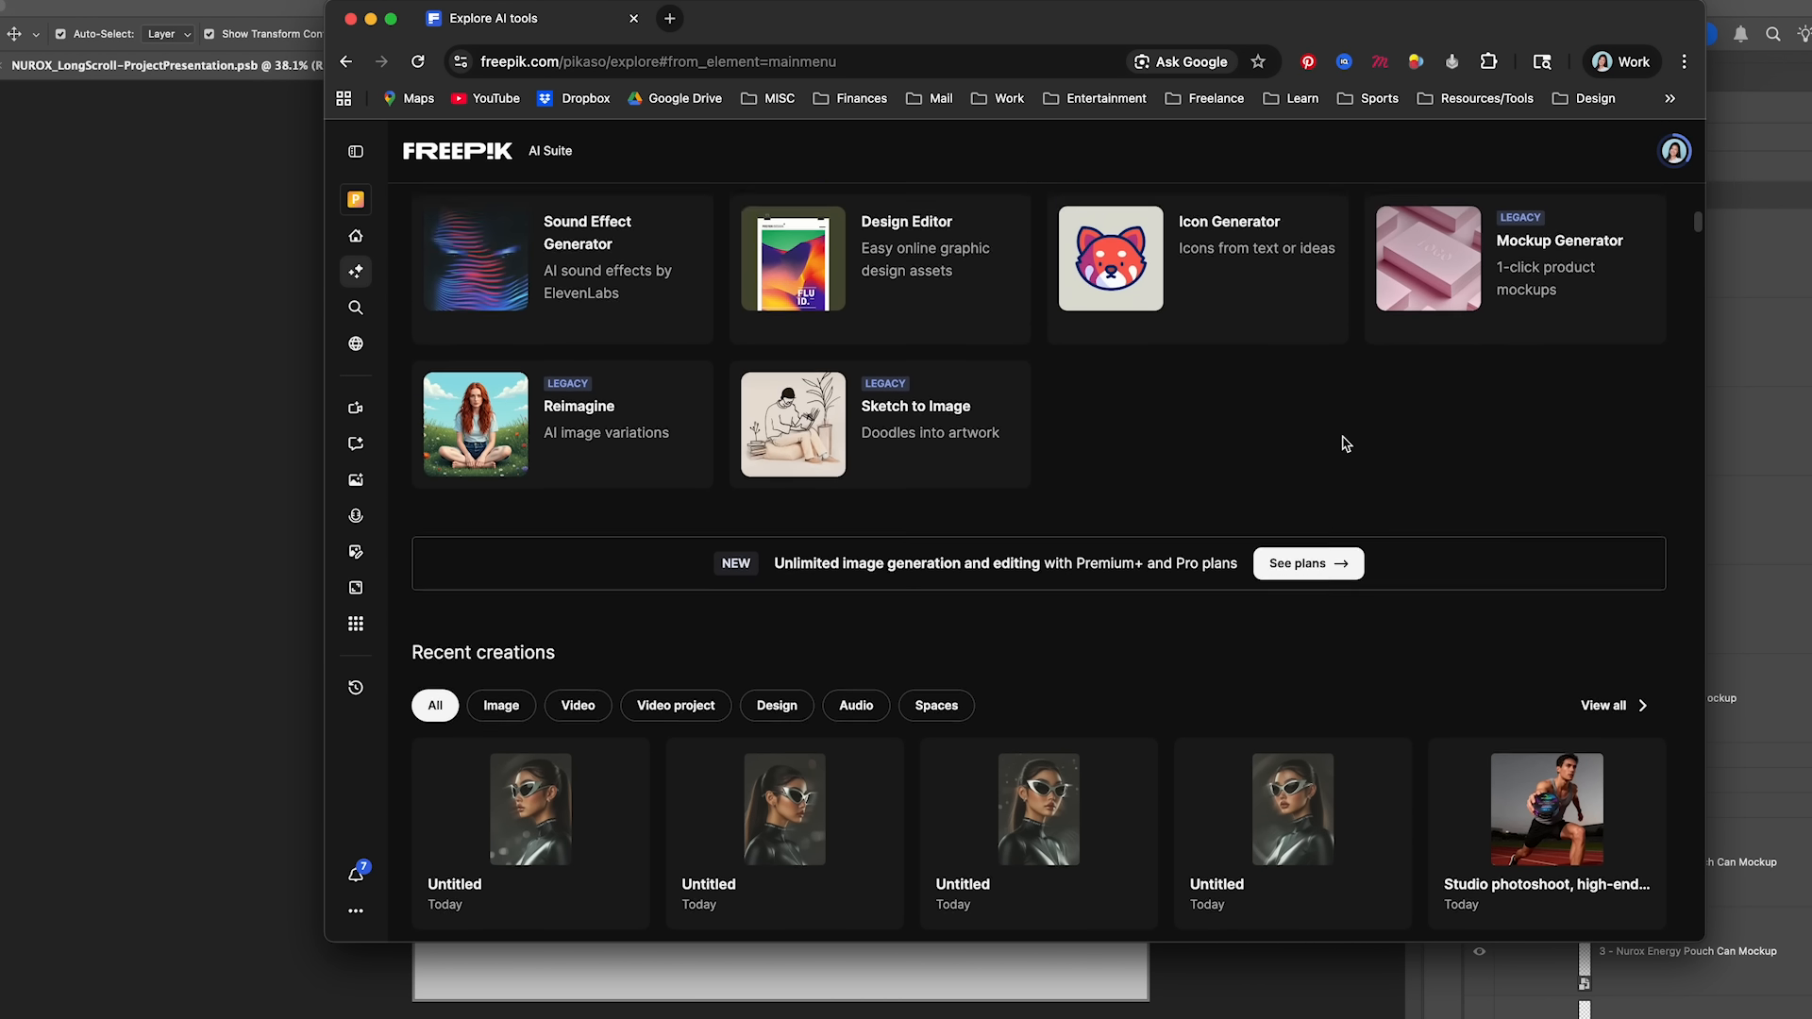
pyautogui.scroll(-4, 1159, 441)
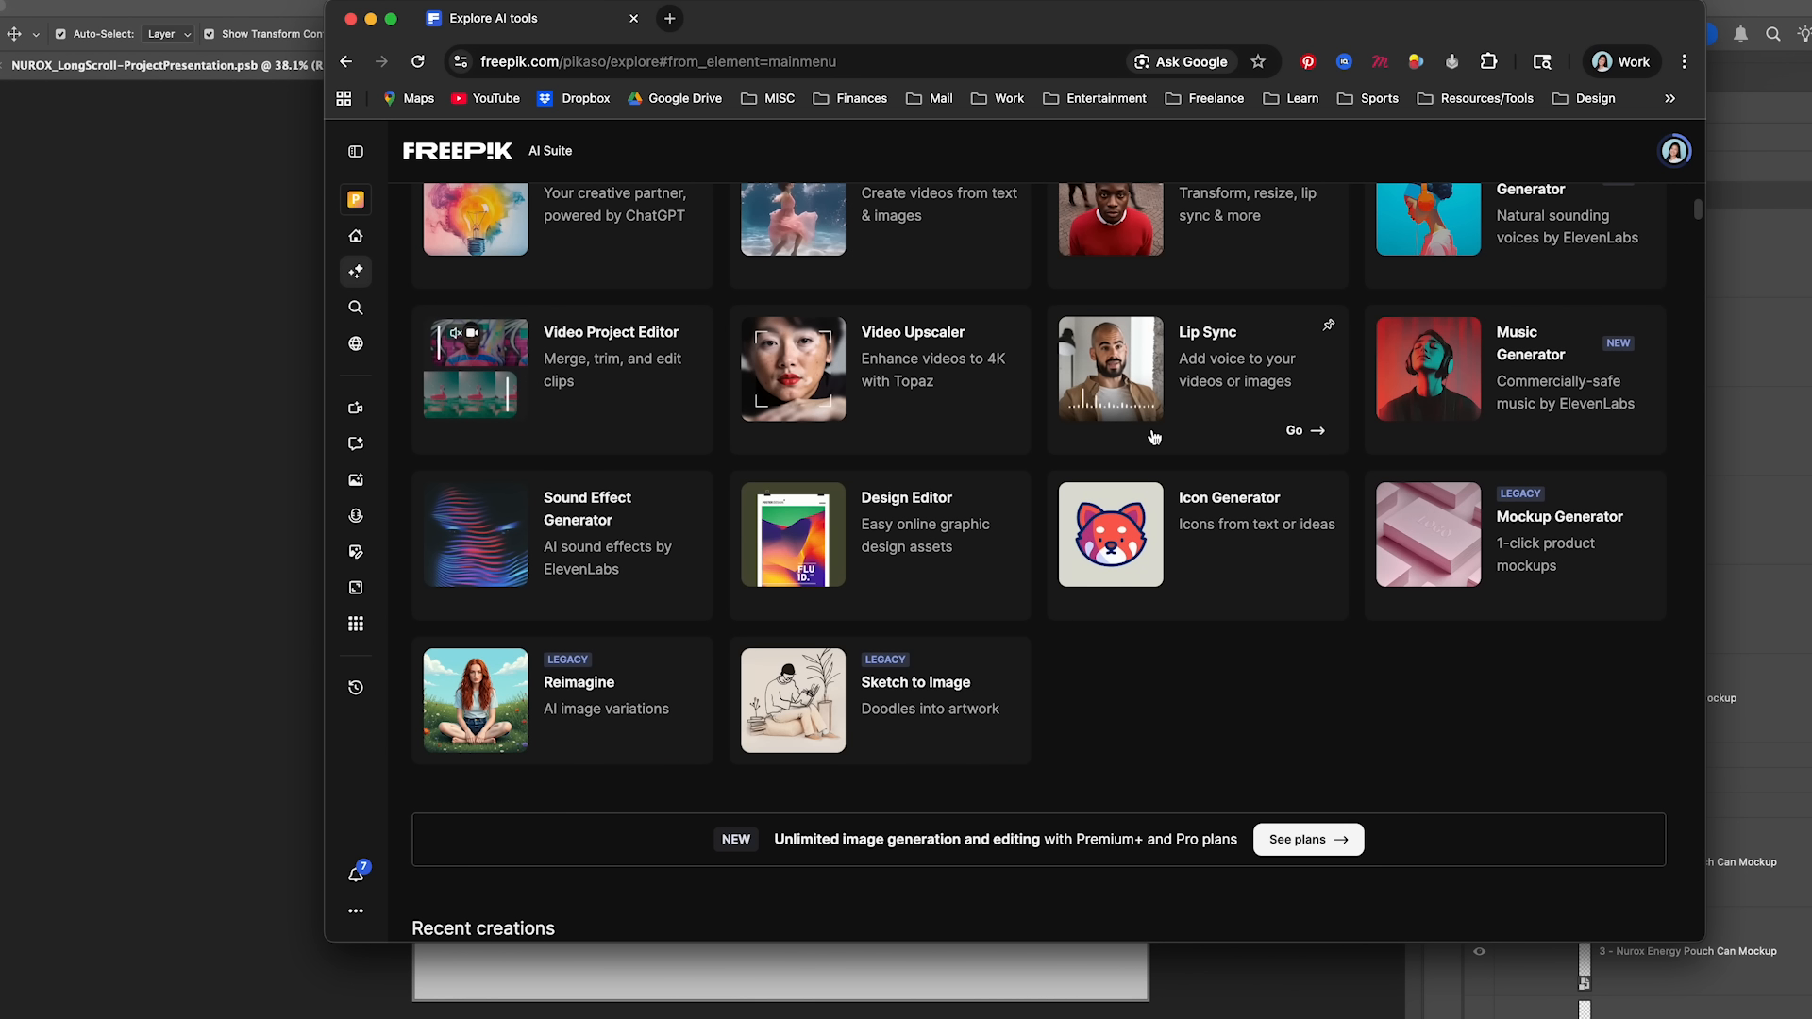
pyautogui.scroll(3, 1139, 413)
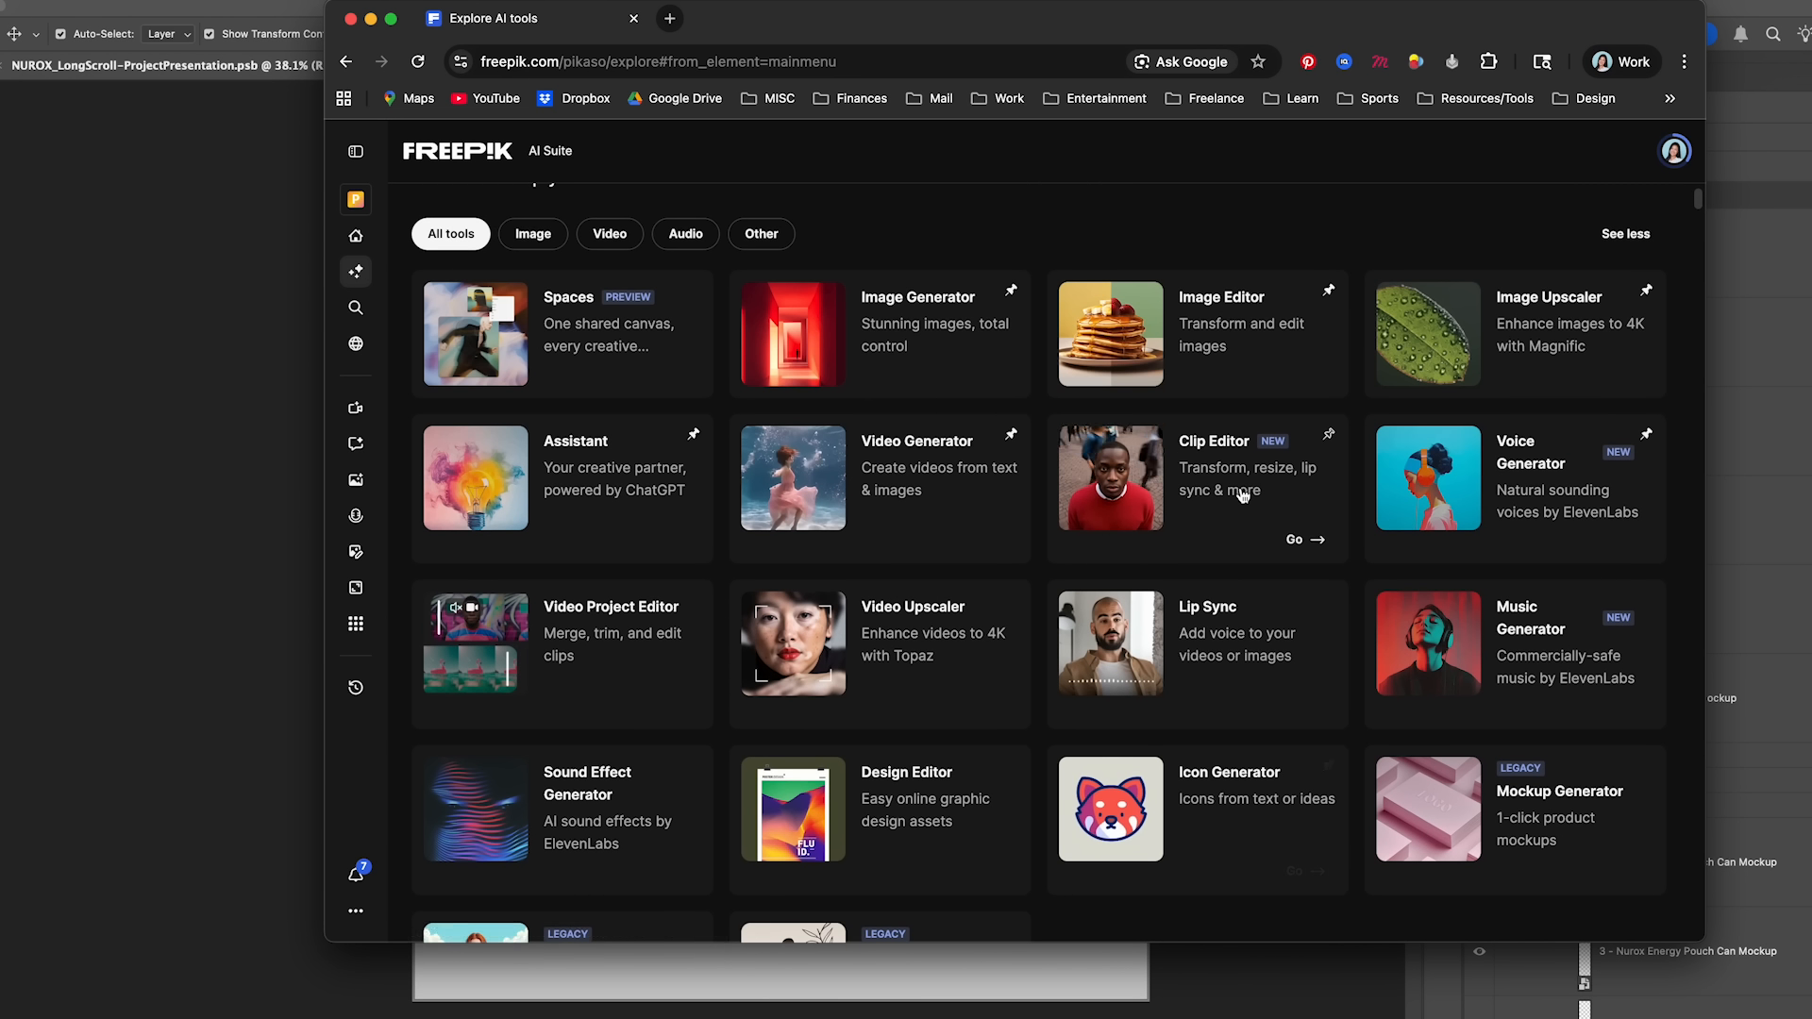
# - Switch the browser window to full screen and open the Image Generator
pyautogui.press('ctrl+super+f')
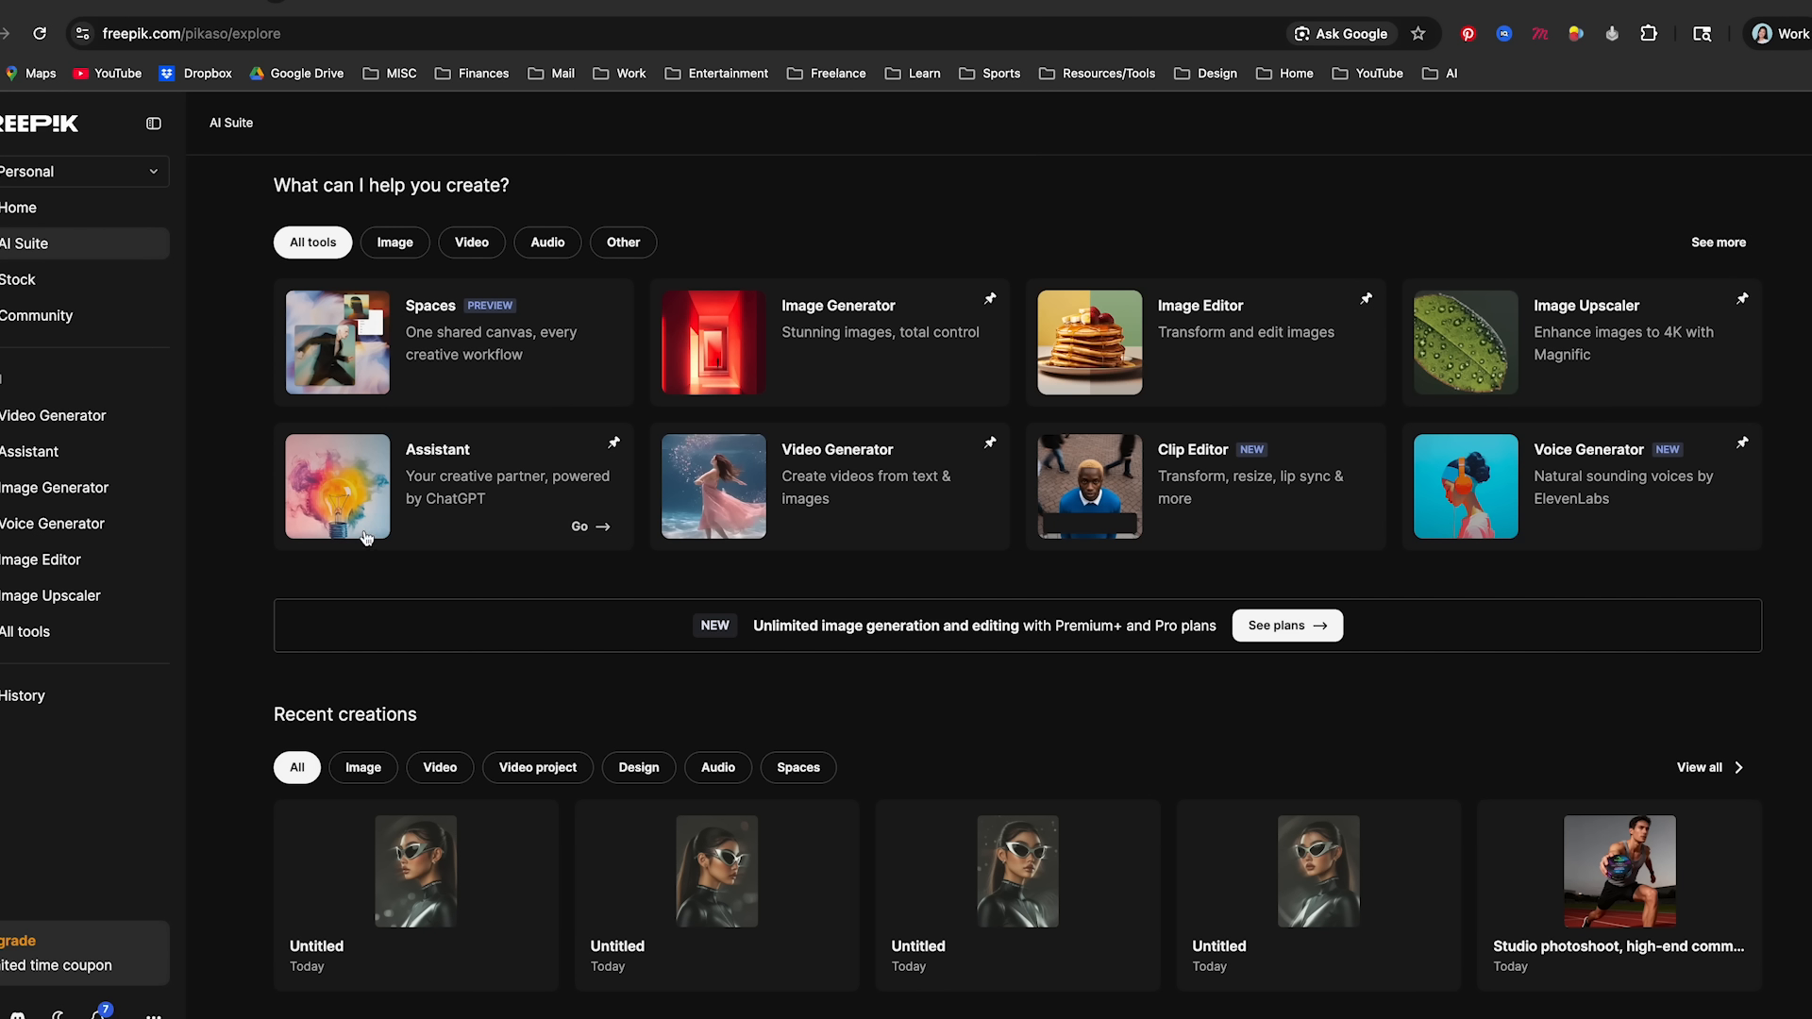
pyautogui.click(68, 489)
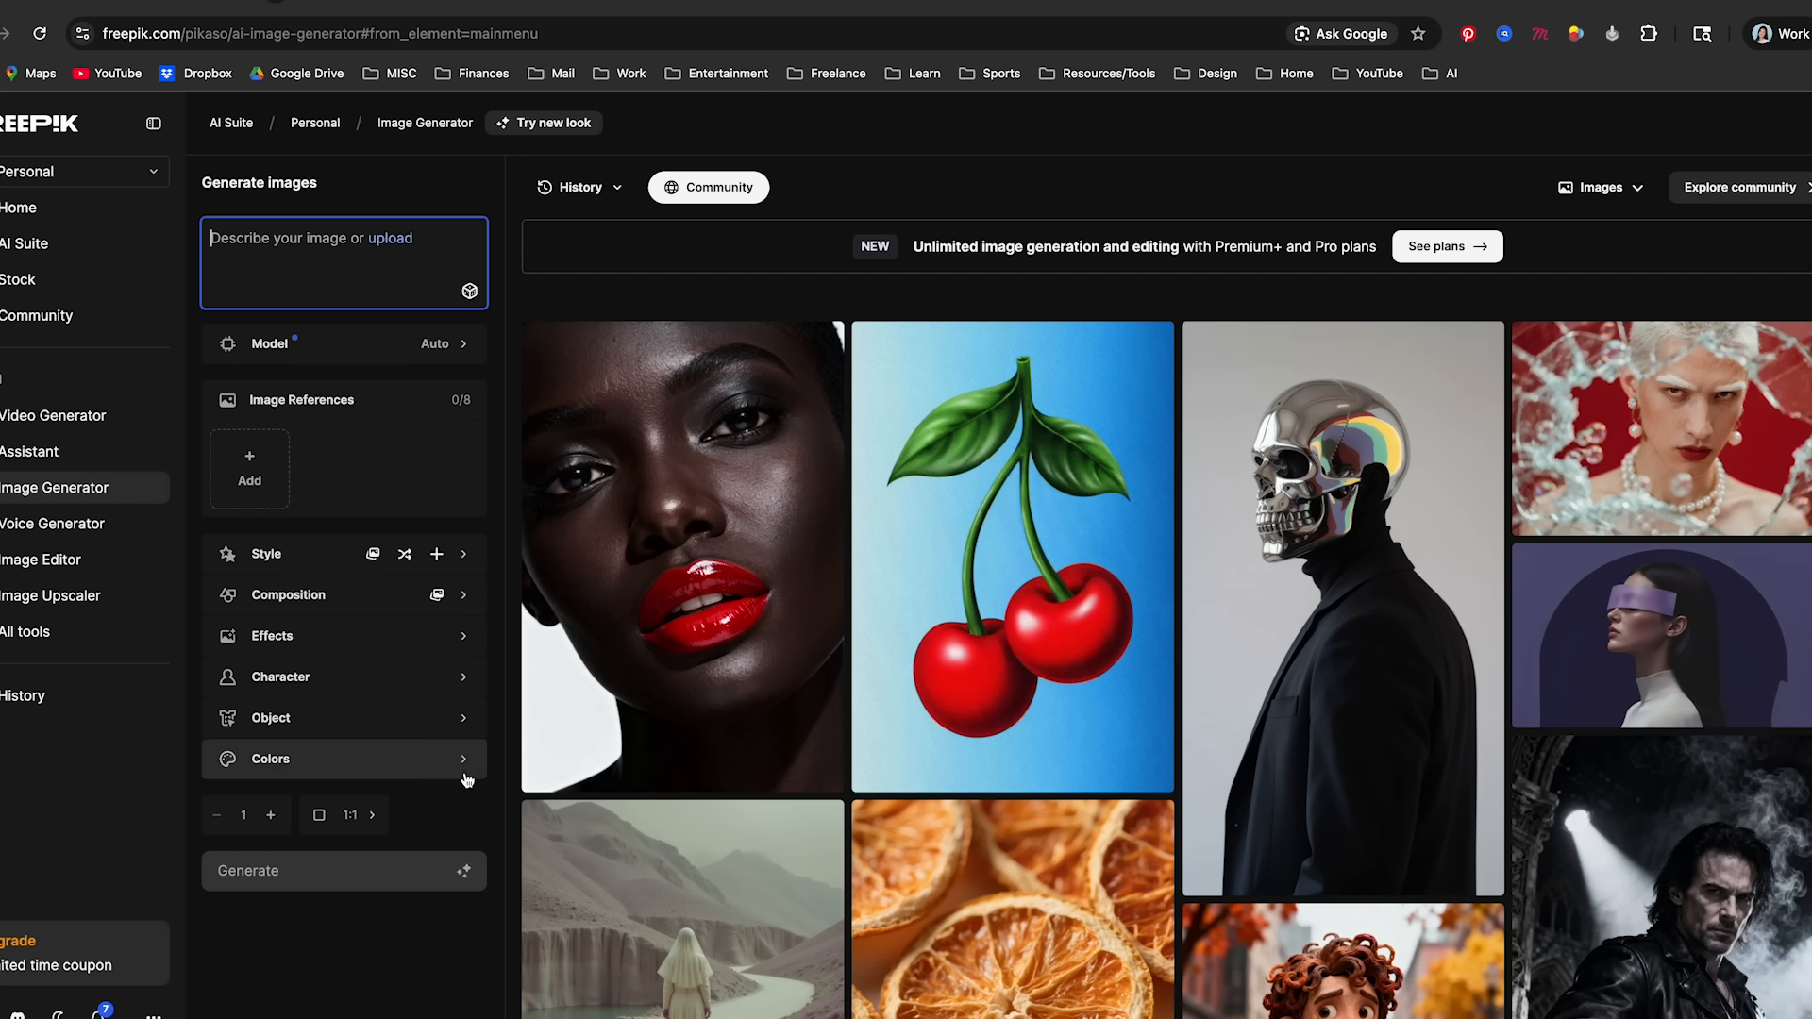
# - Review the AI models offered for image generation and their available versions, and close the model list
pyautogui.click(420, 359)
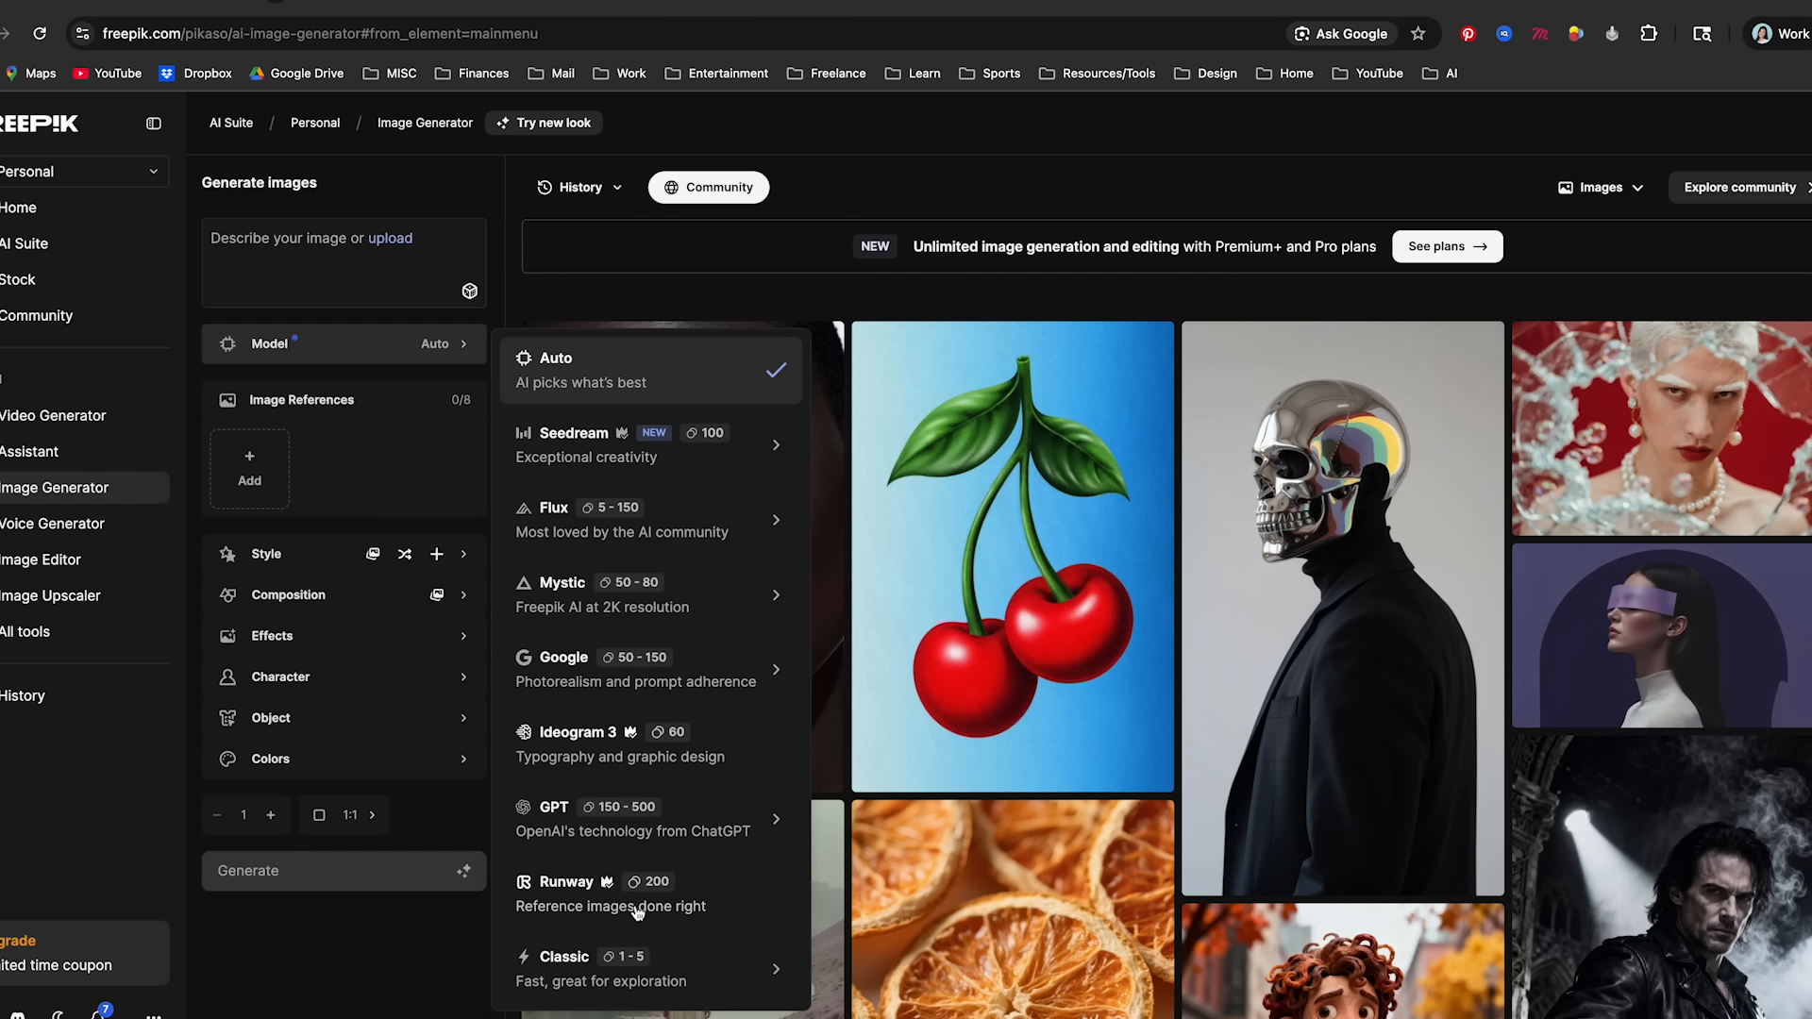
pyautogui.click(776, 444)
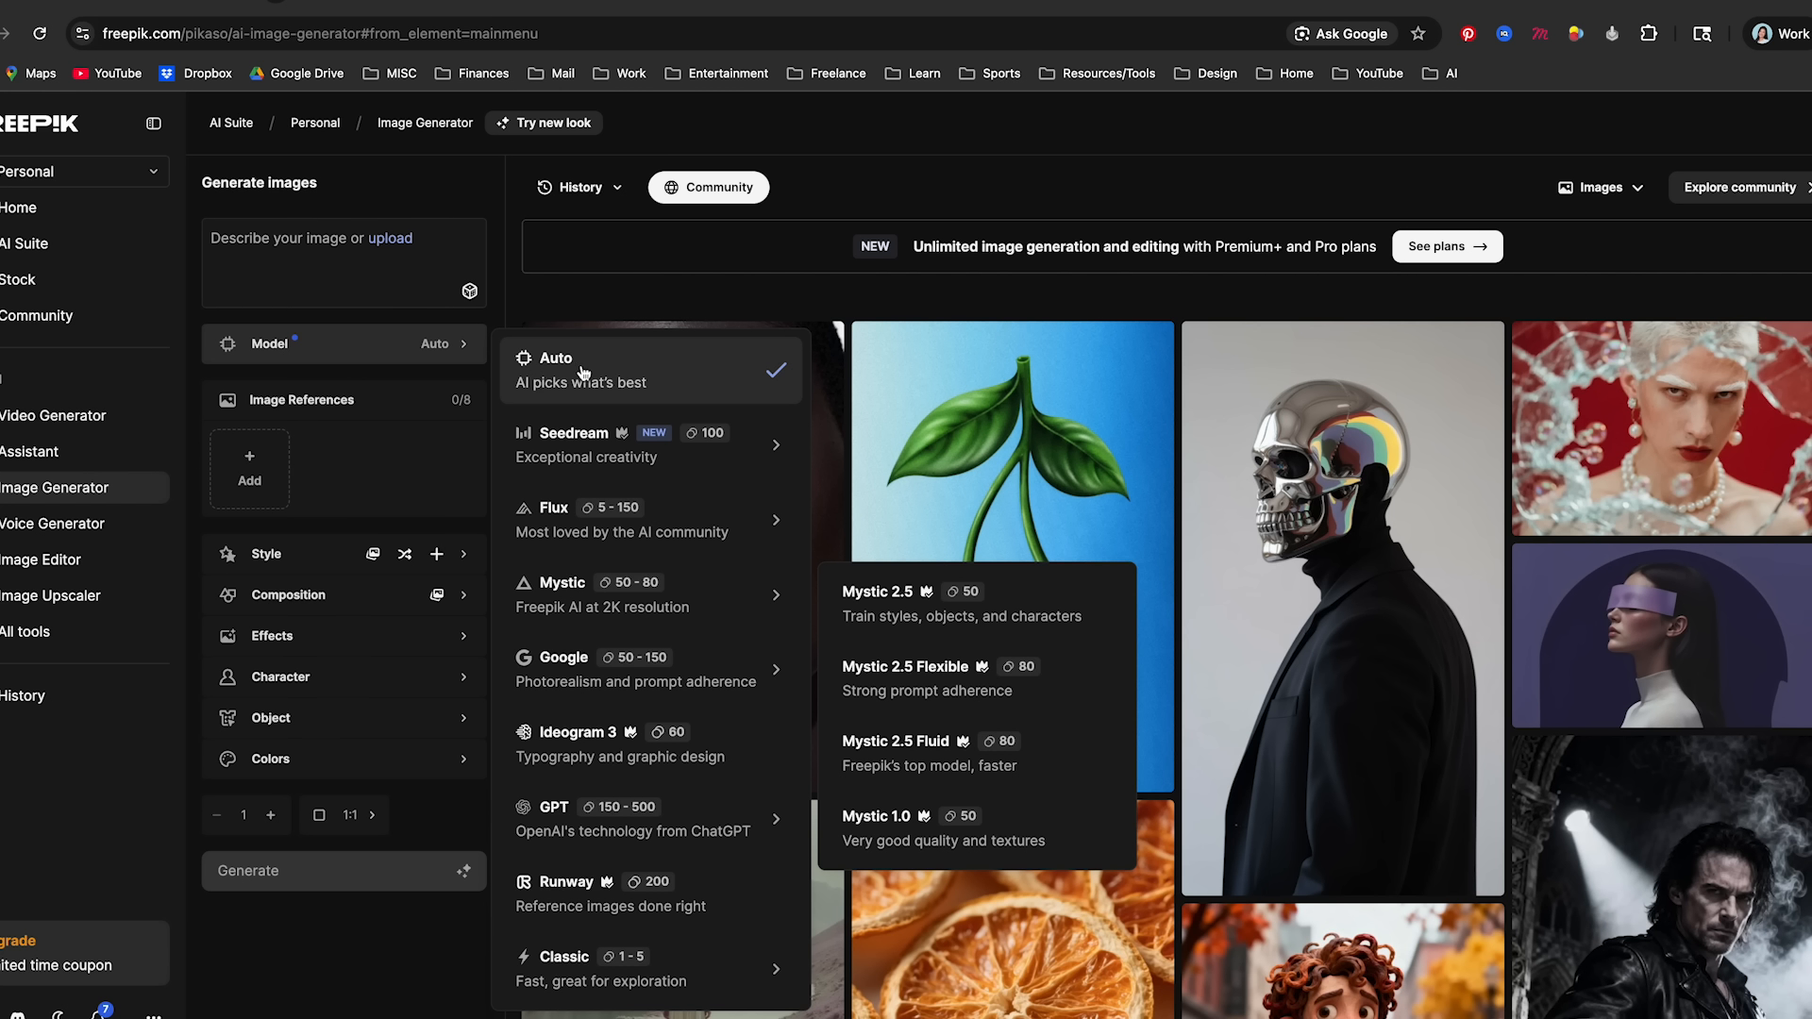
pyautogui.click(315, 272)
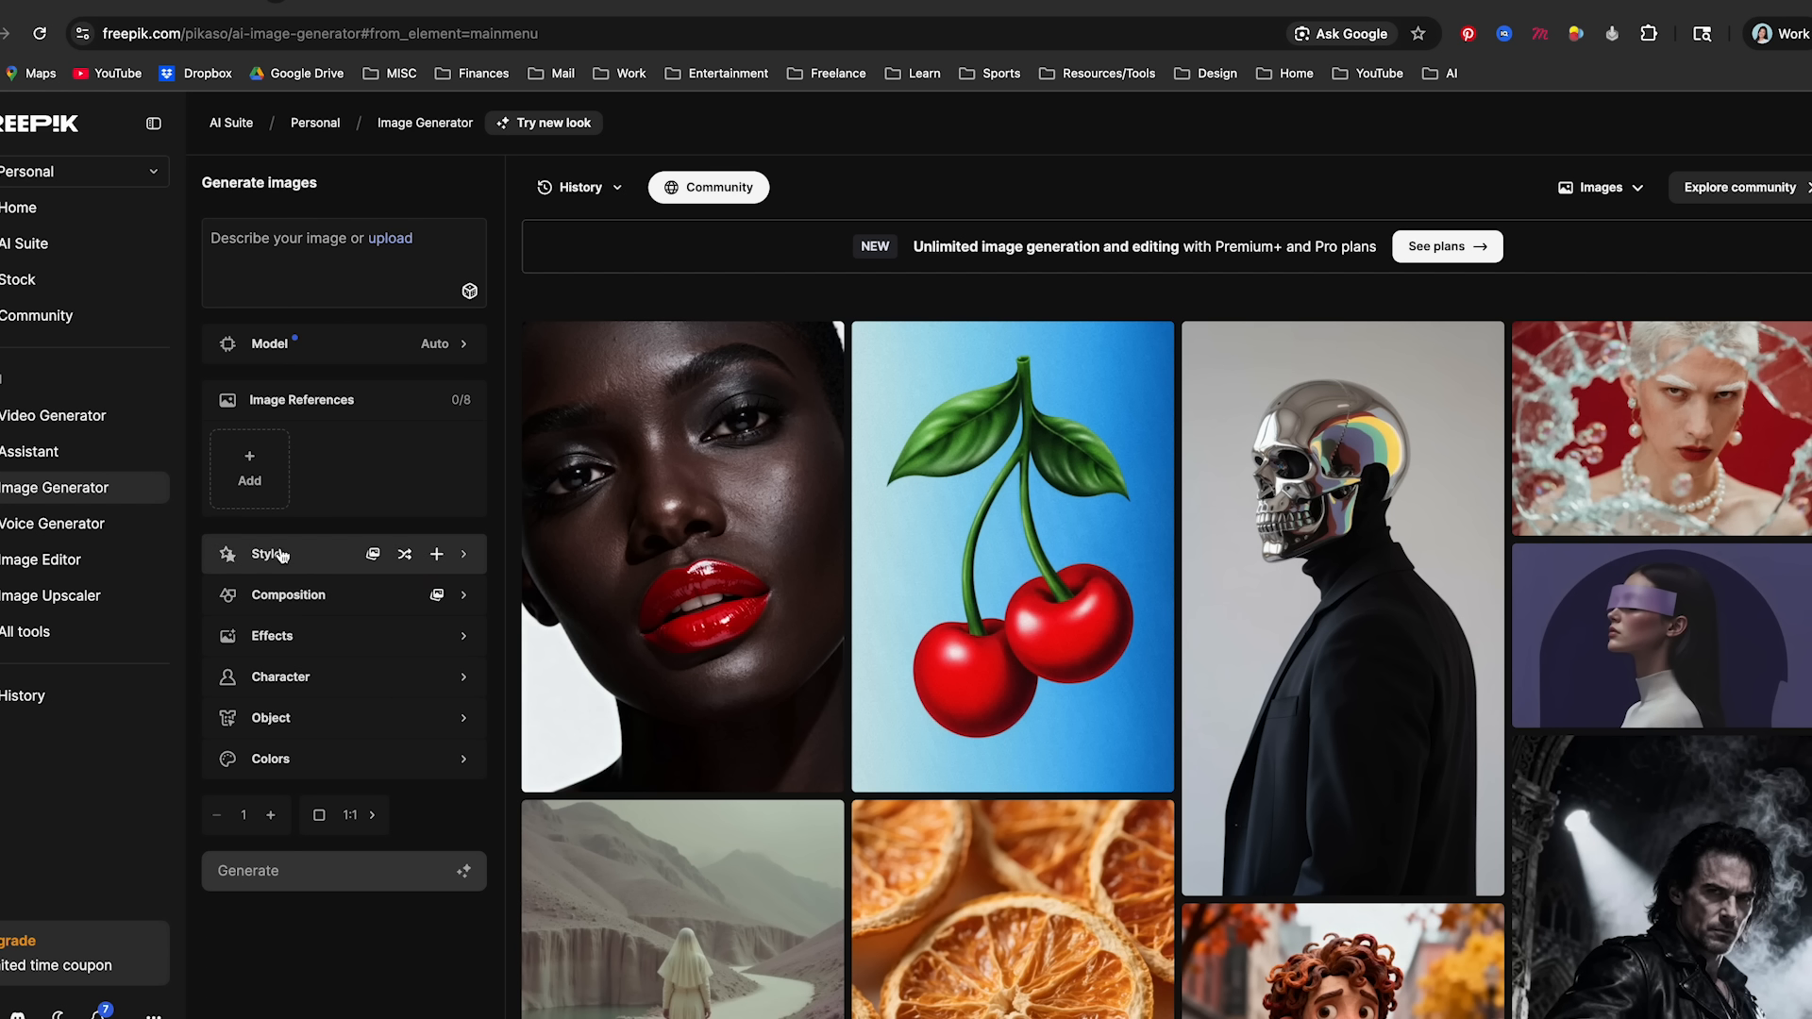
# - Open the Style library and browse the full collection of image styles down to its end
pyautogui.click(463, 558)
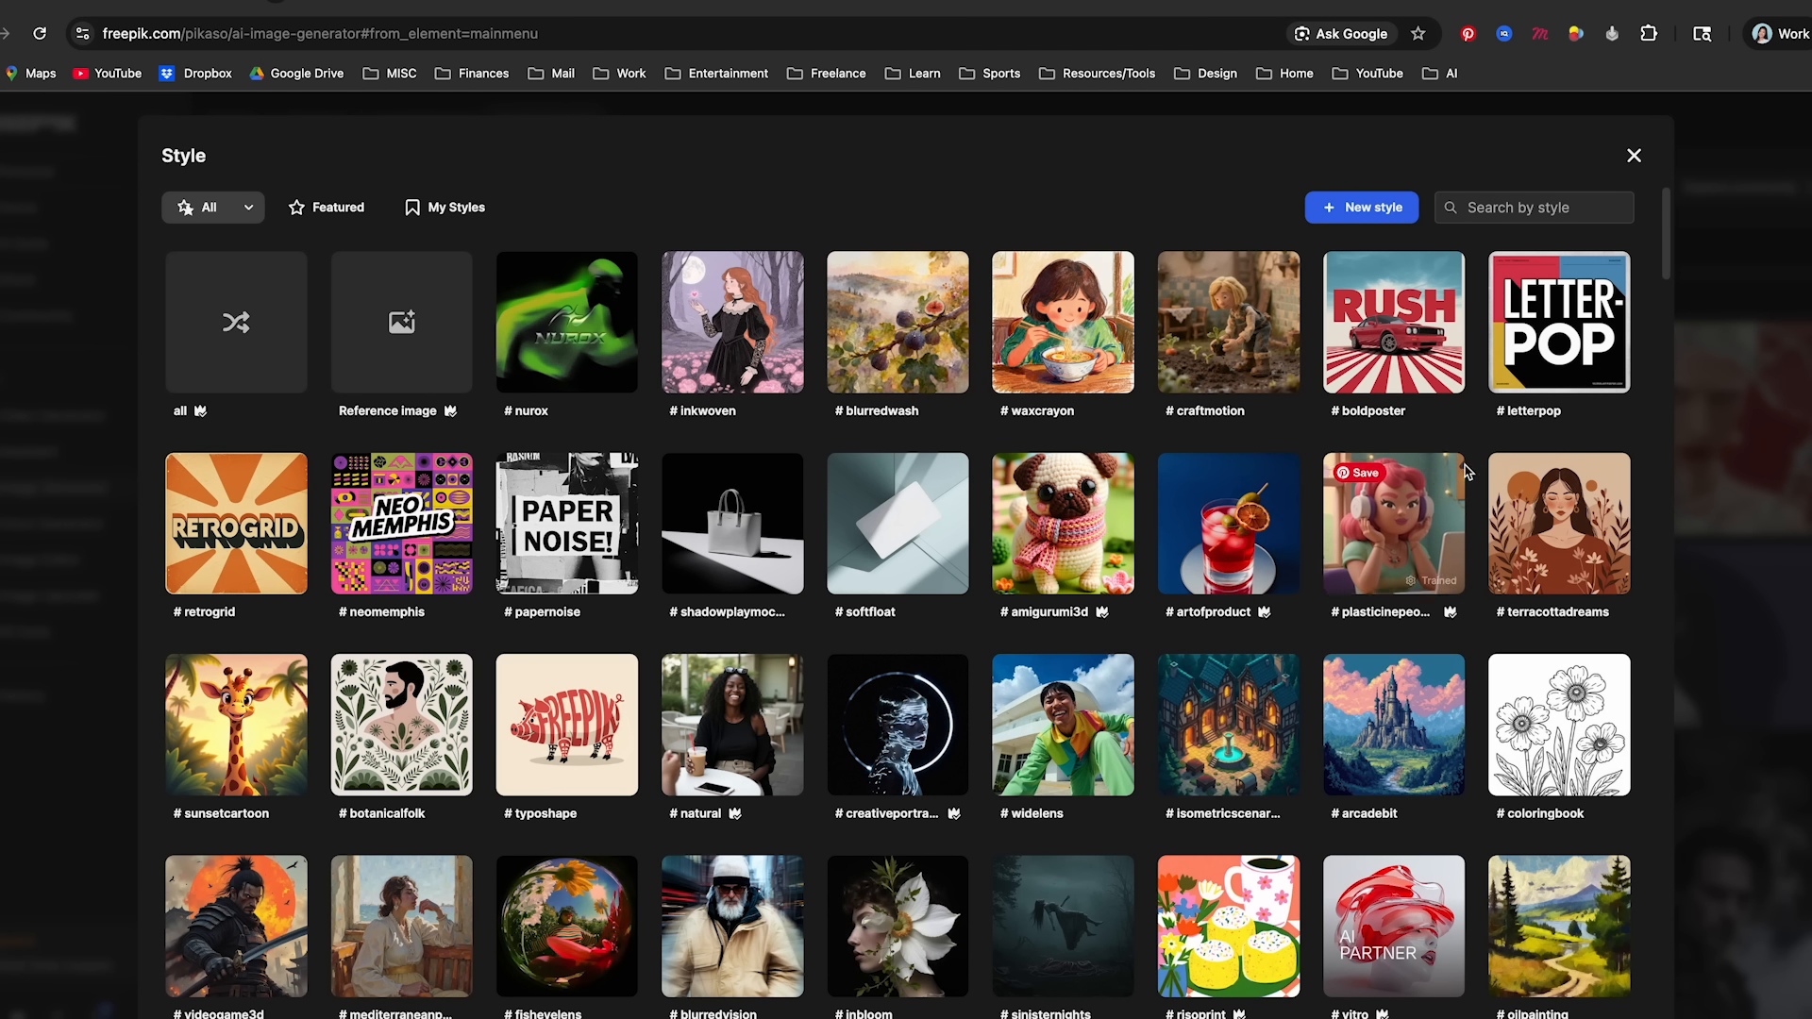
pyautogui.moveTo(895, 531)
pyautogui.scroll(-4, 896, 531)
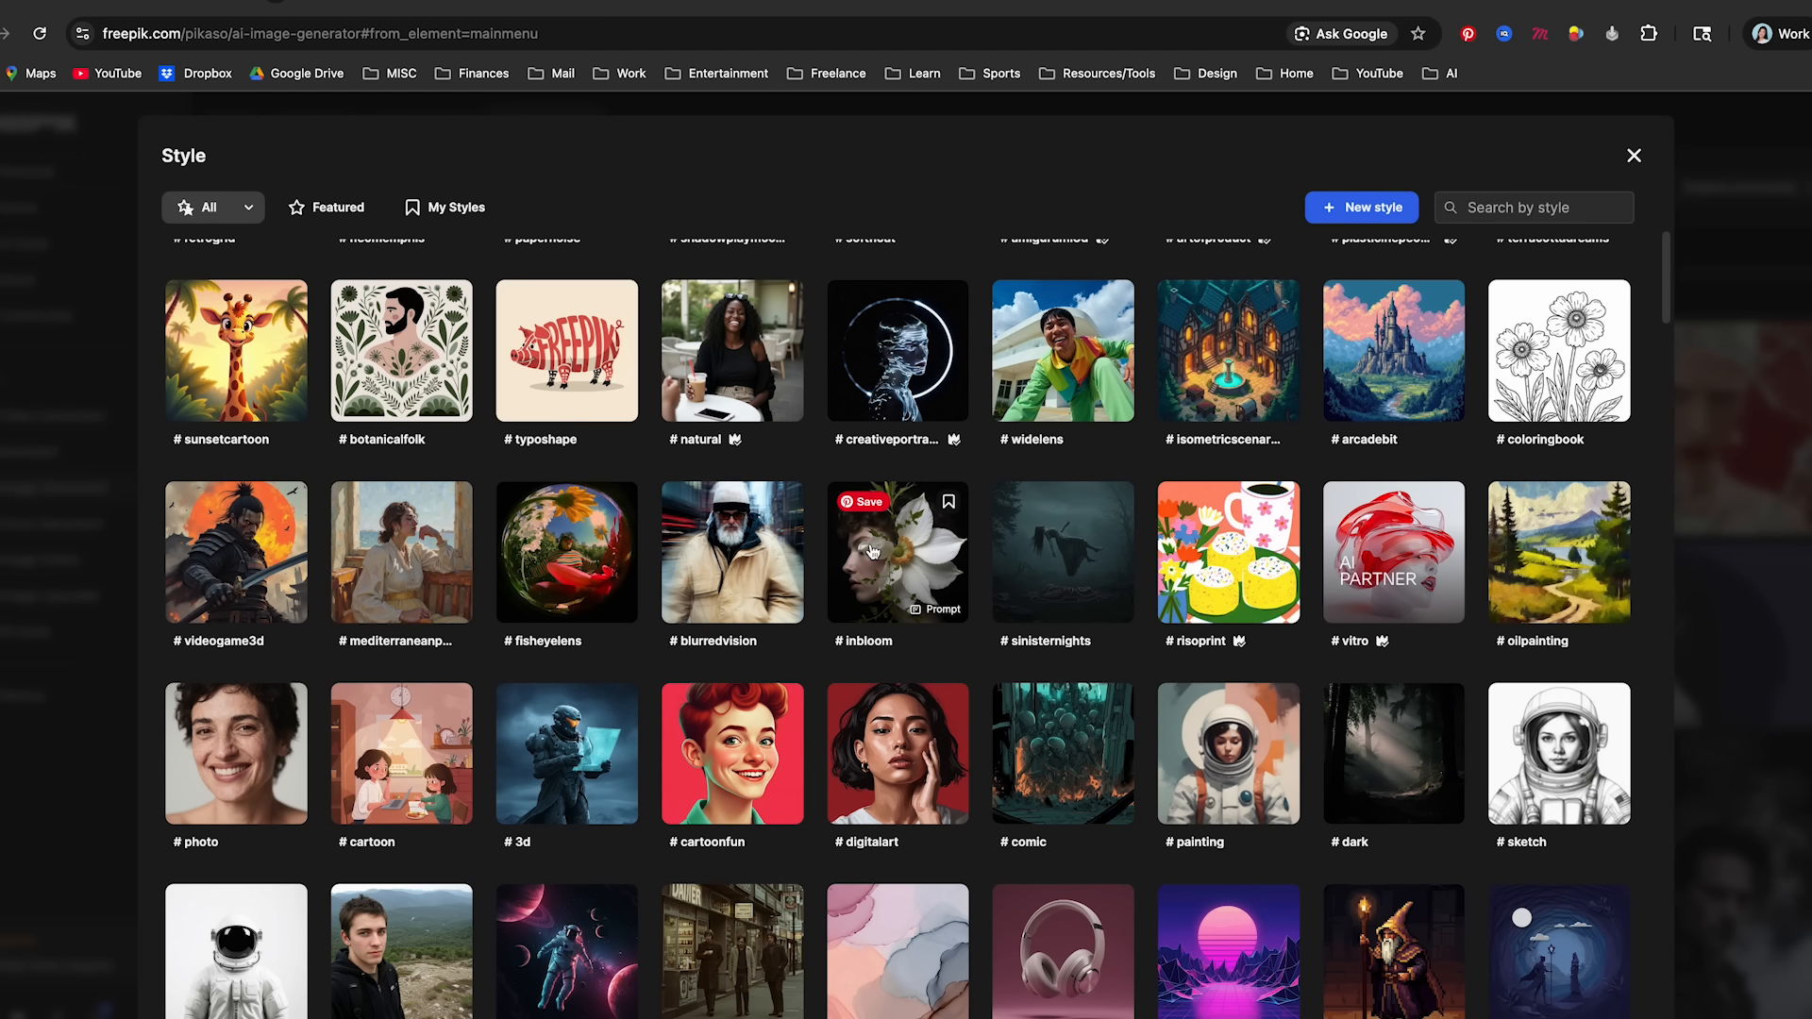
pyautogui.scroll(-2, 872, 551)
pyautogui.scroll(-4, 872, 551)
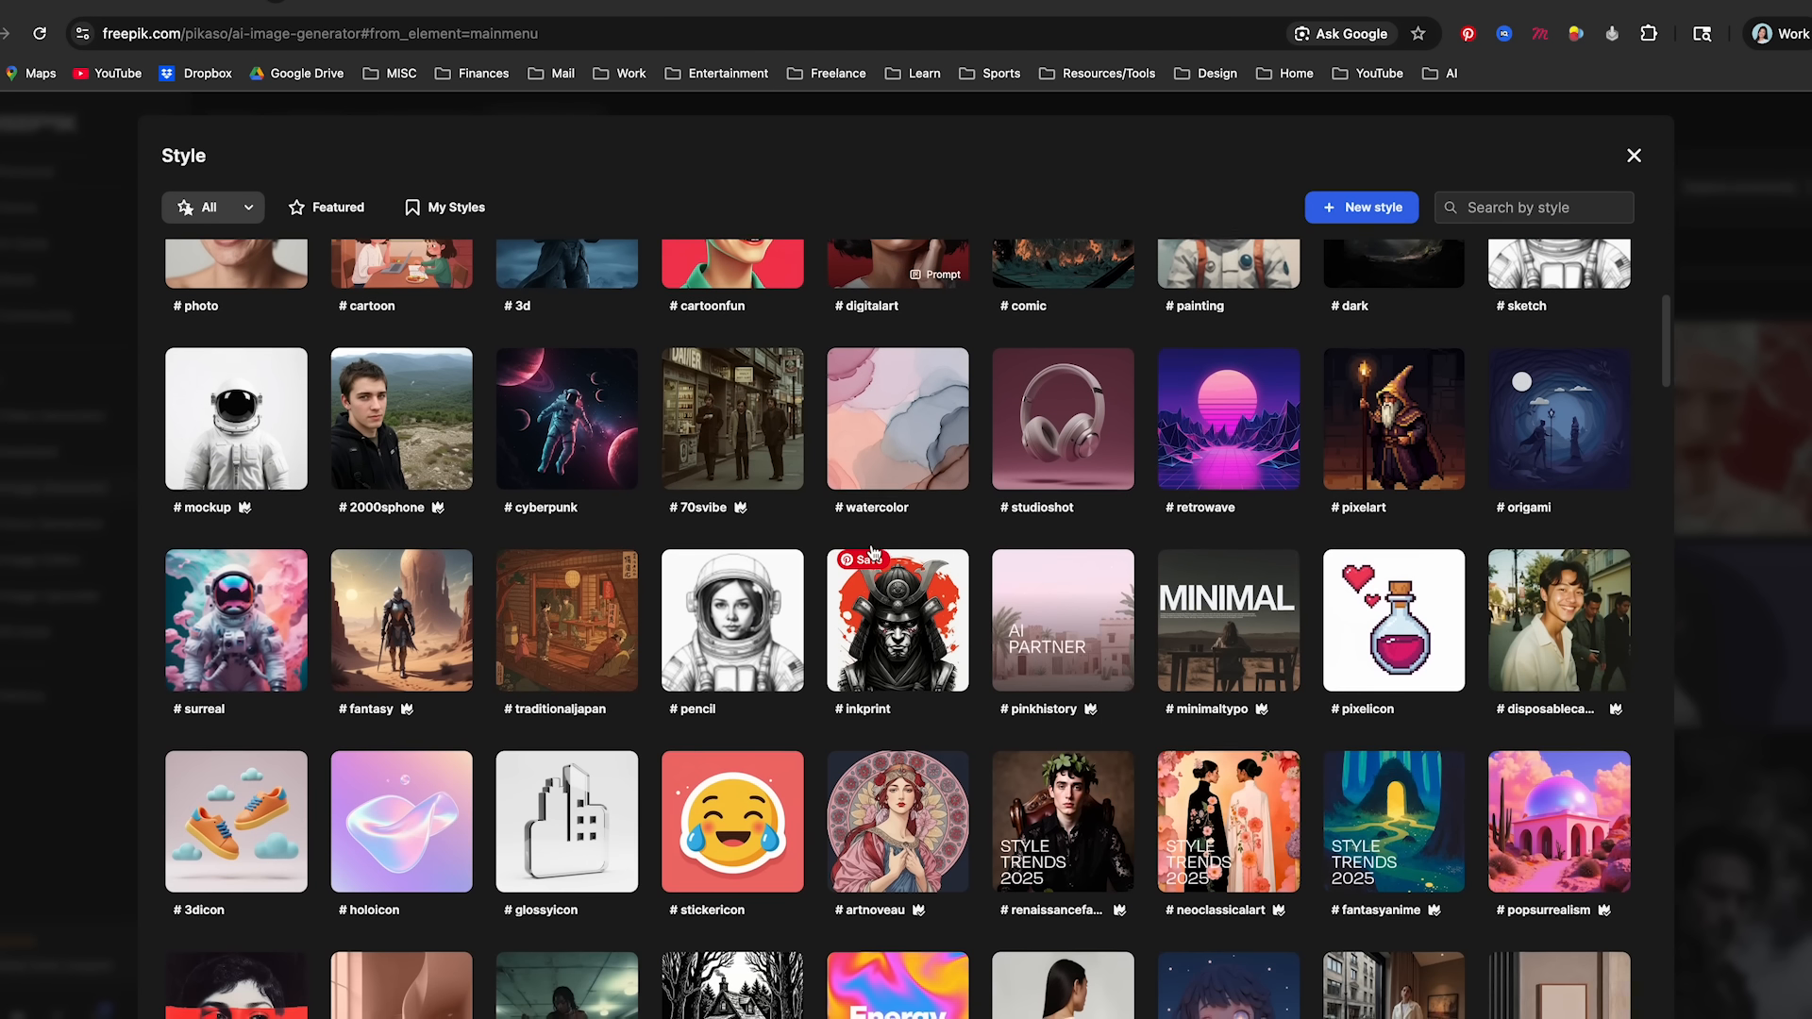
pyautogui.scroll(-2, 754, 543)
pyautogui.scroll(-1, 660, 547)
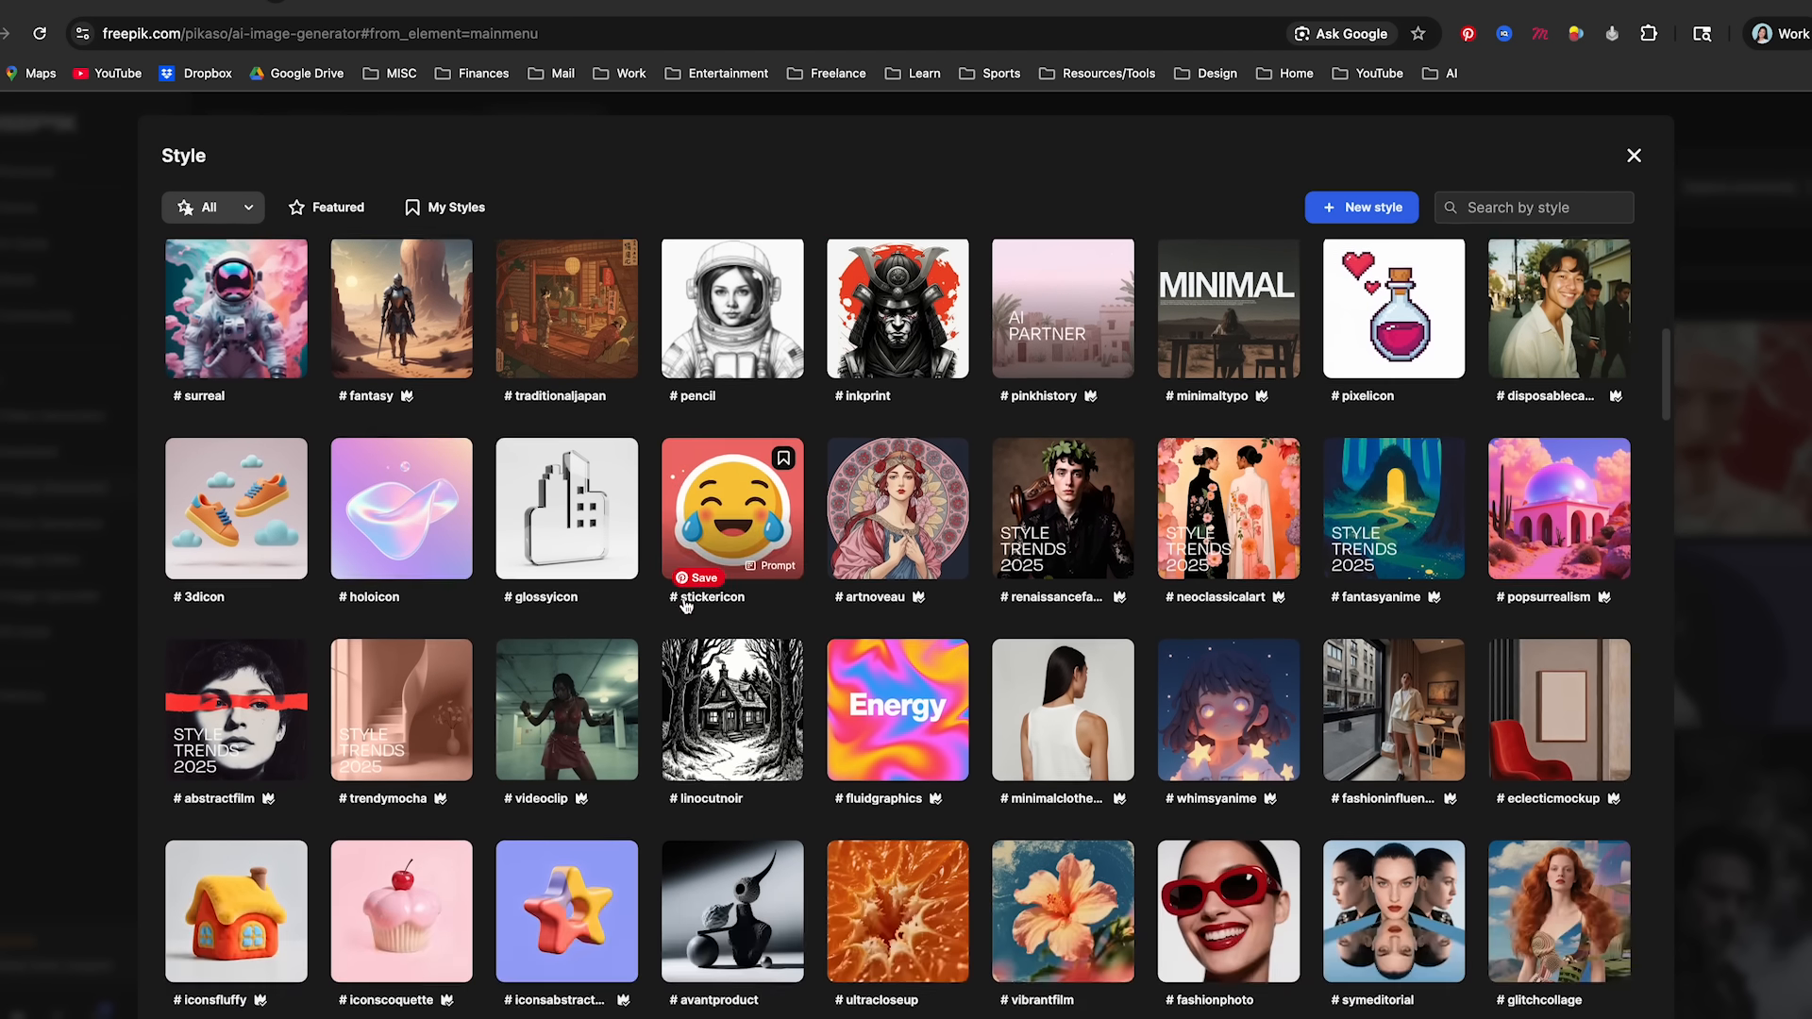
pyautogui.scroll(-10, 685, 606)
pyautogui.scroll(-5, 685, 605)
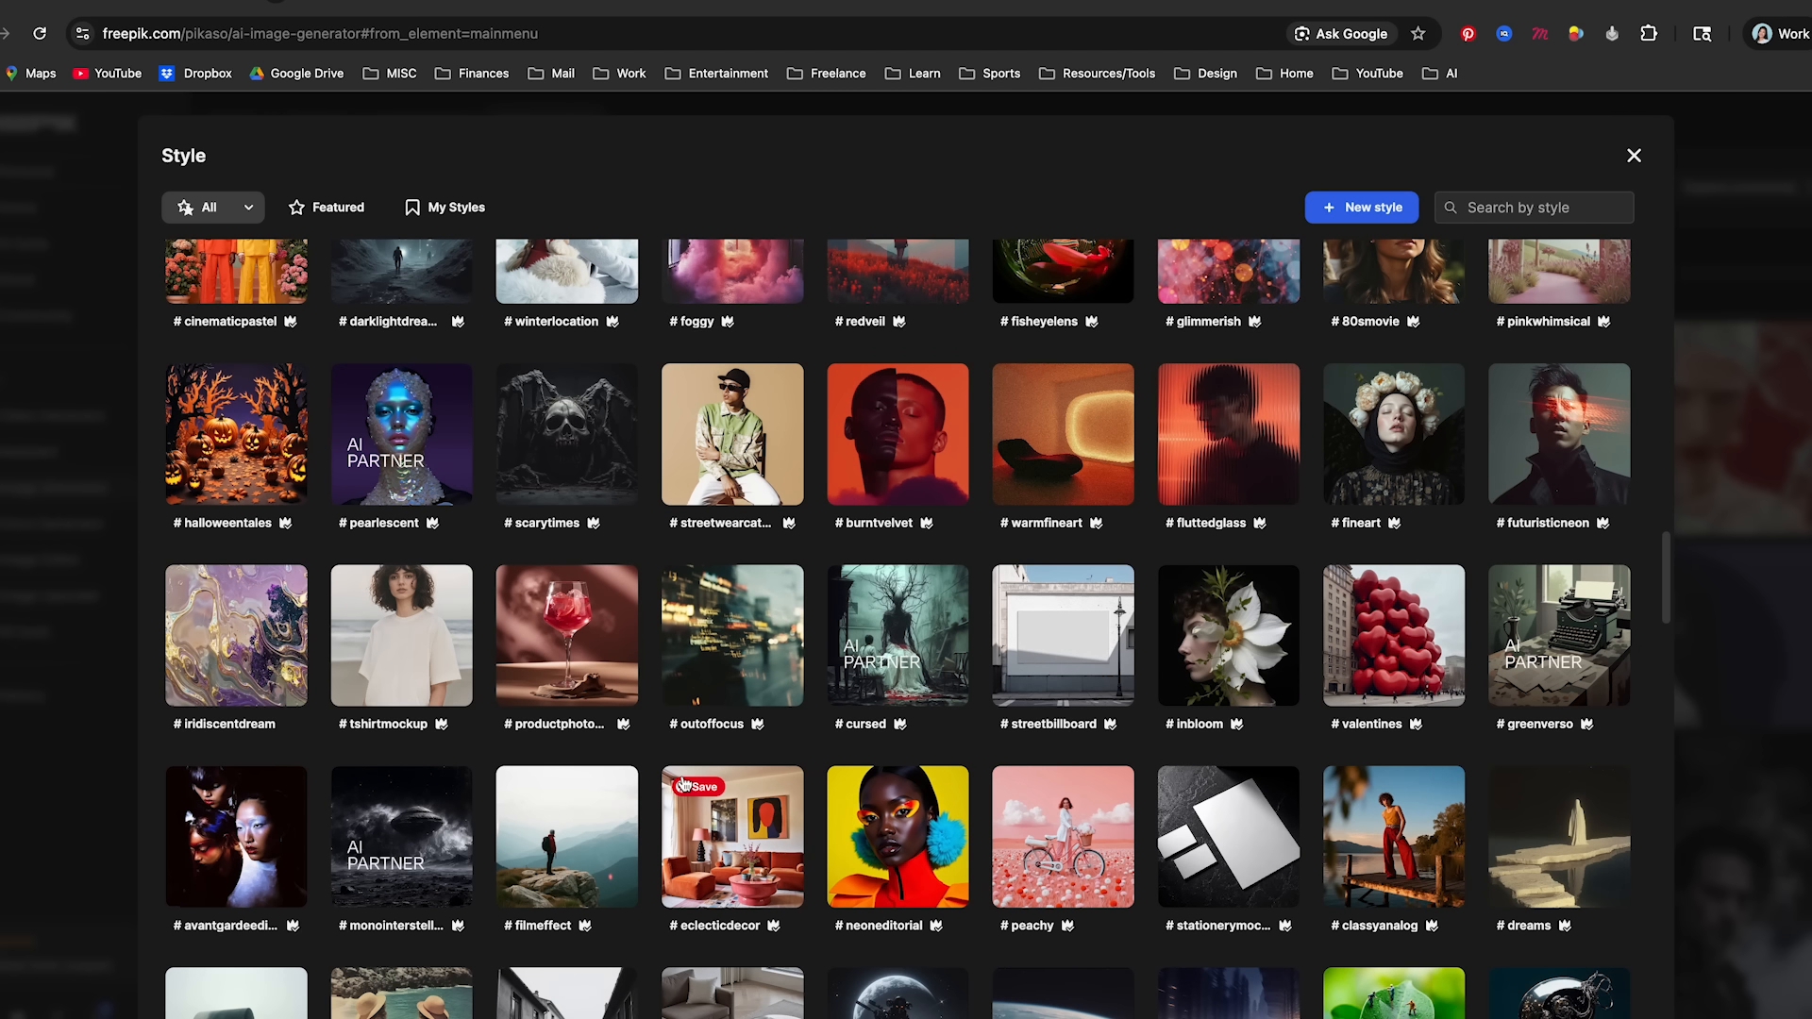
pyautogui.scroll(-8, 661, 660)
pyautogui.scroll(-15, 612, 776)
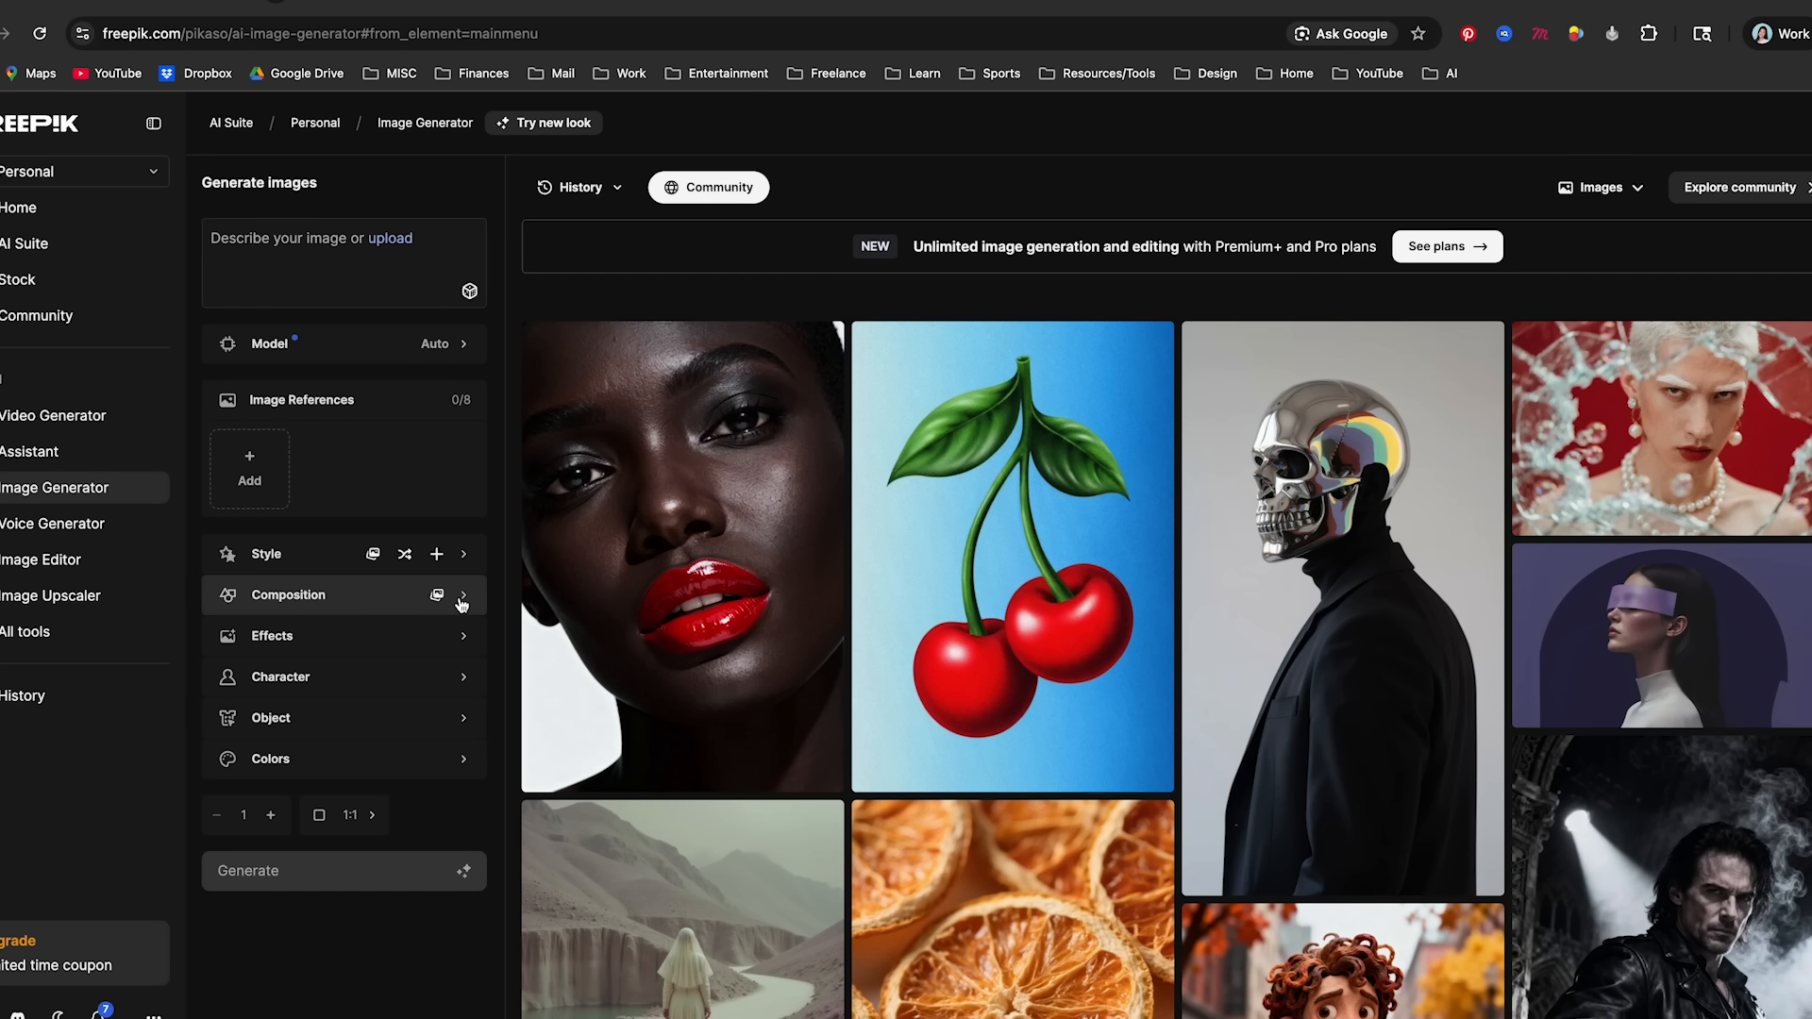
# - Look over the composition presets and the color and camera effects, and close both collections
pyautogui.click(461, 597)
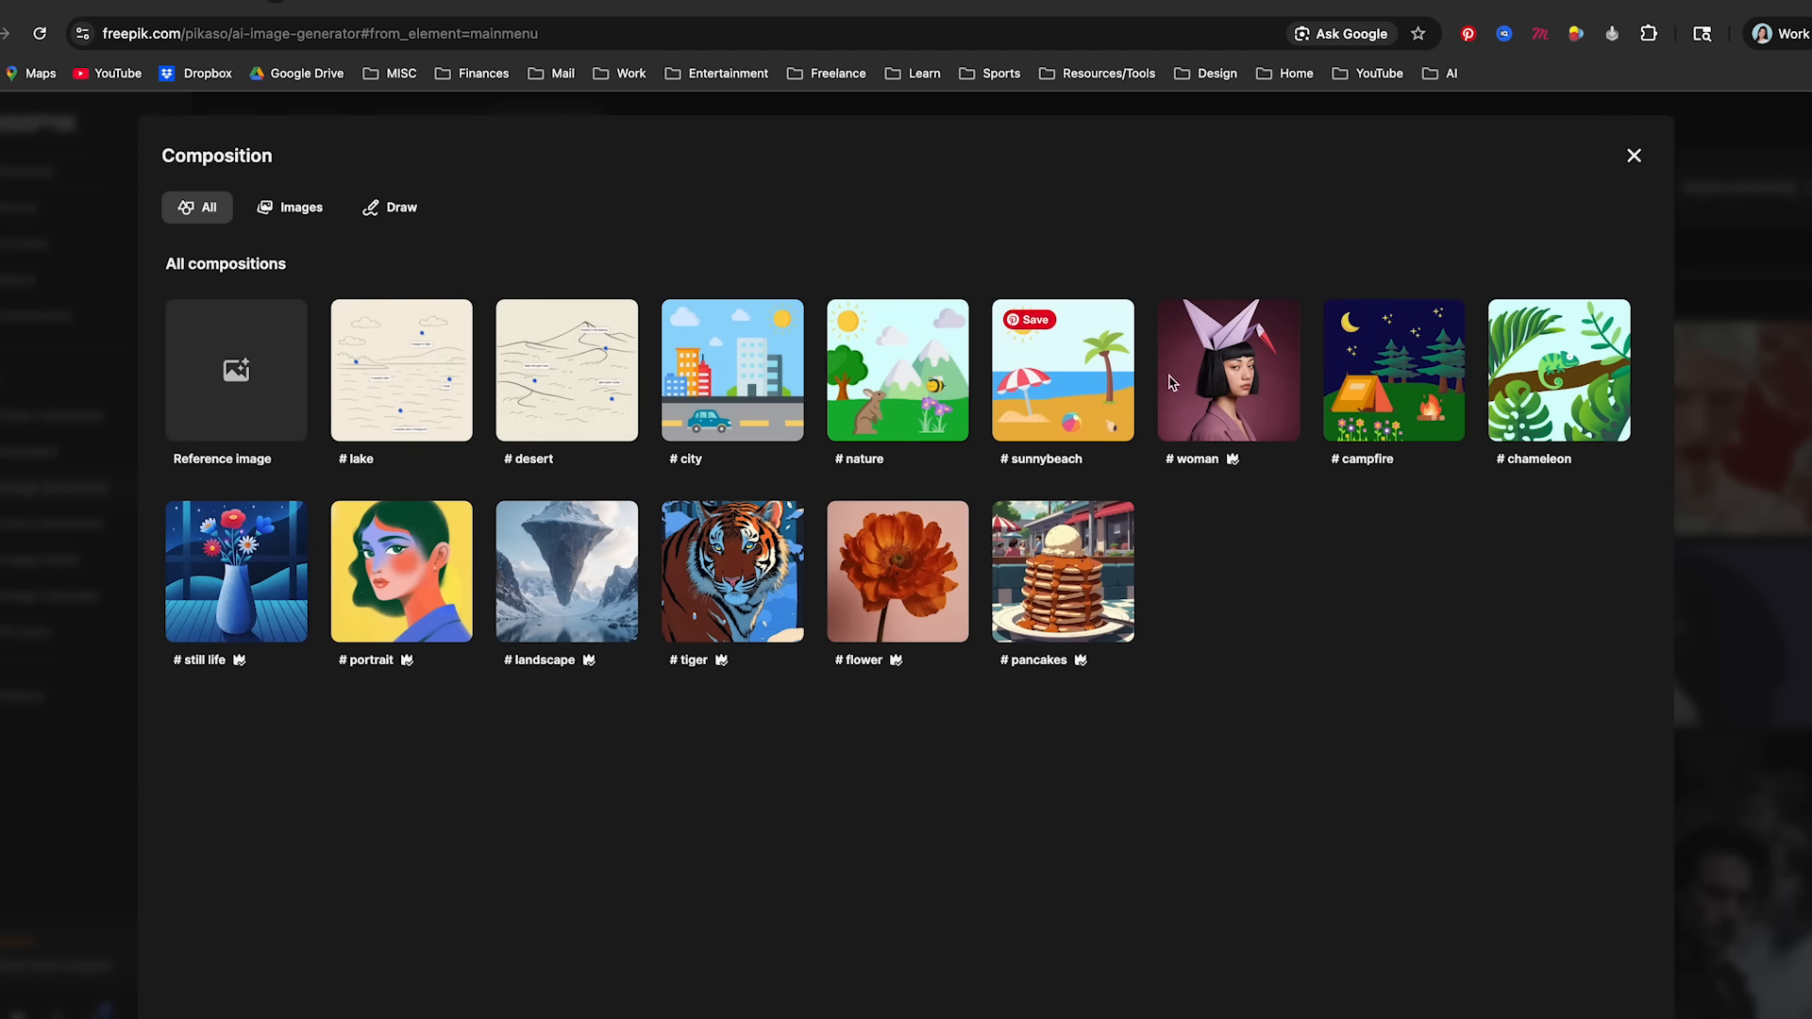
pyautogui.click(1762, 682)
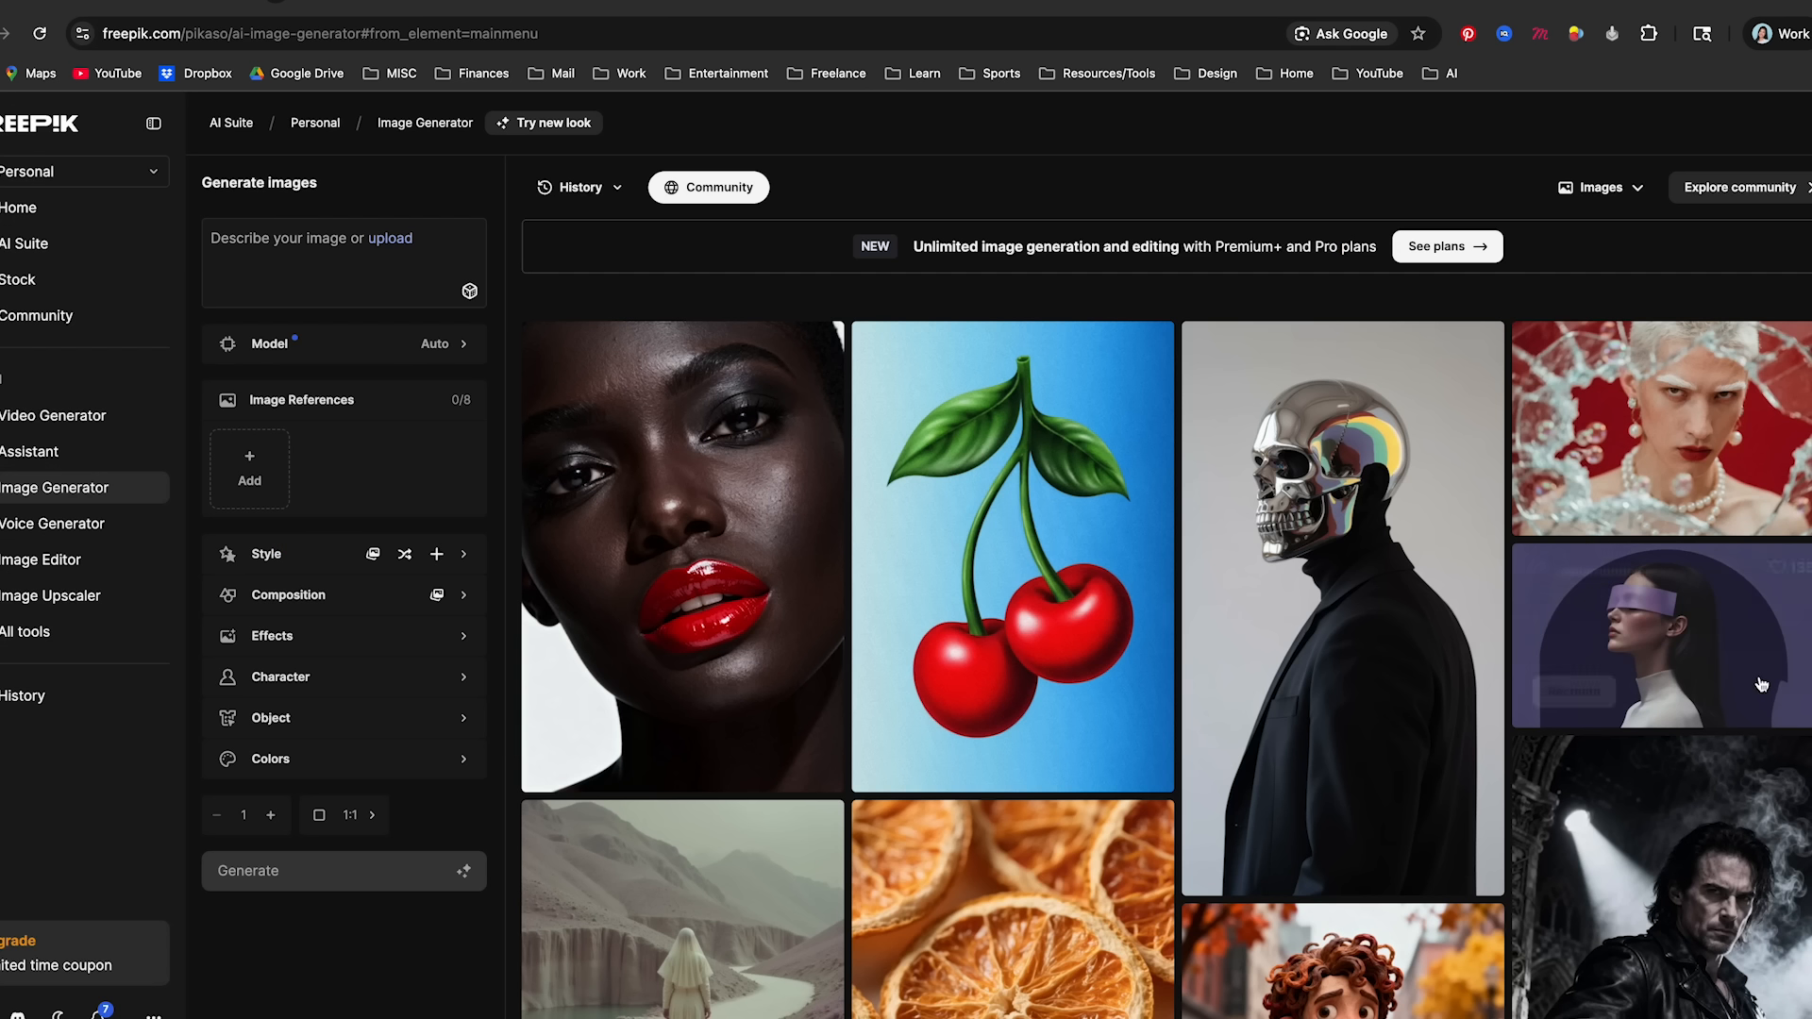
pyautogui.click(455, 649)
pyautogui.scroll(-5, 821, 489)
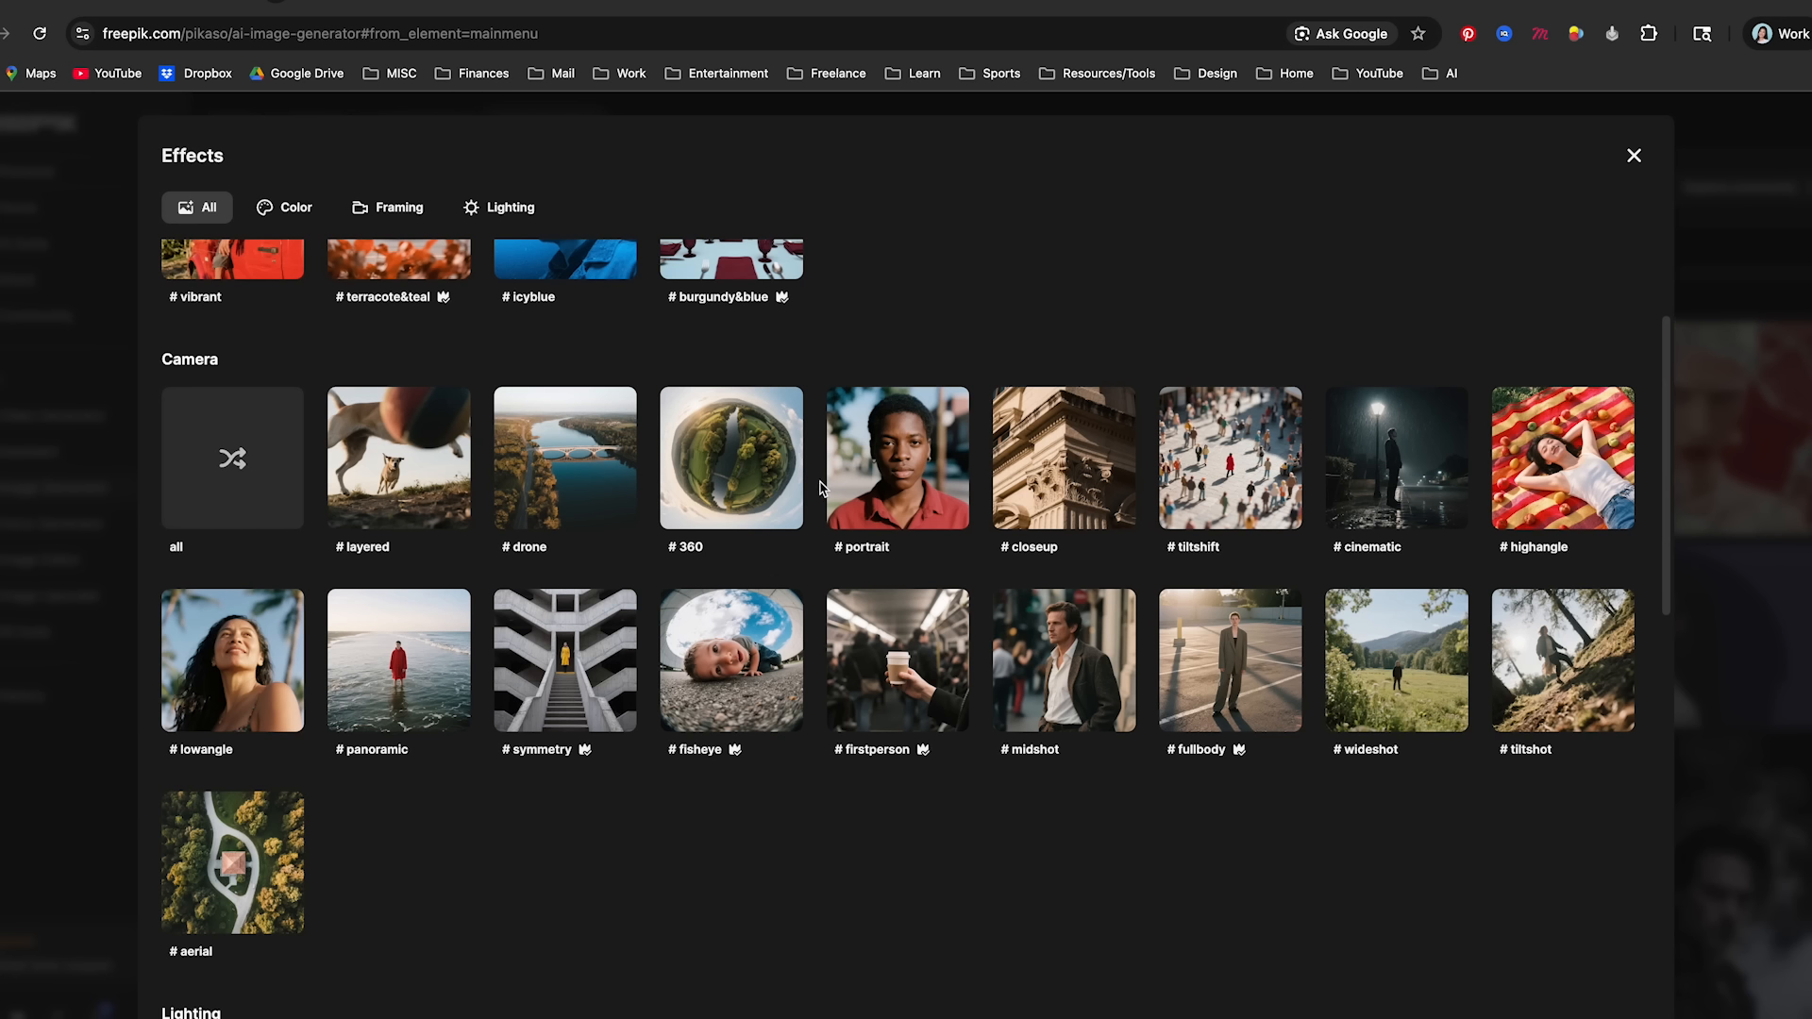
pyautogui.scroll(5, 821, 490)
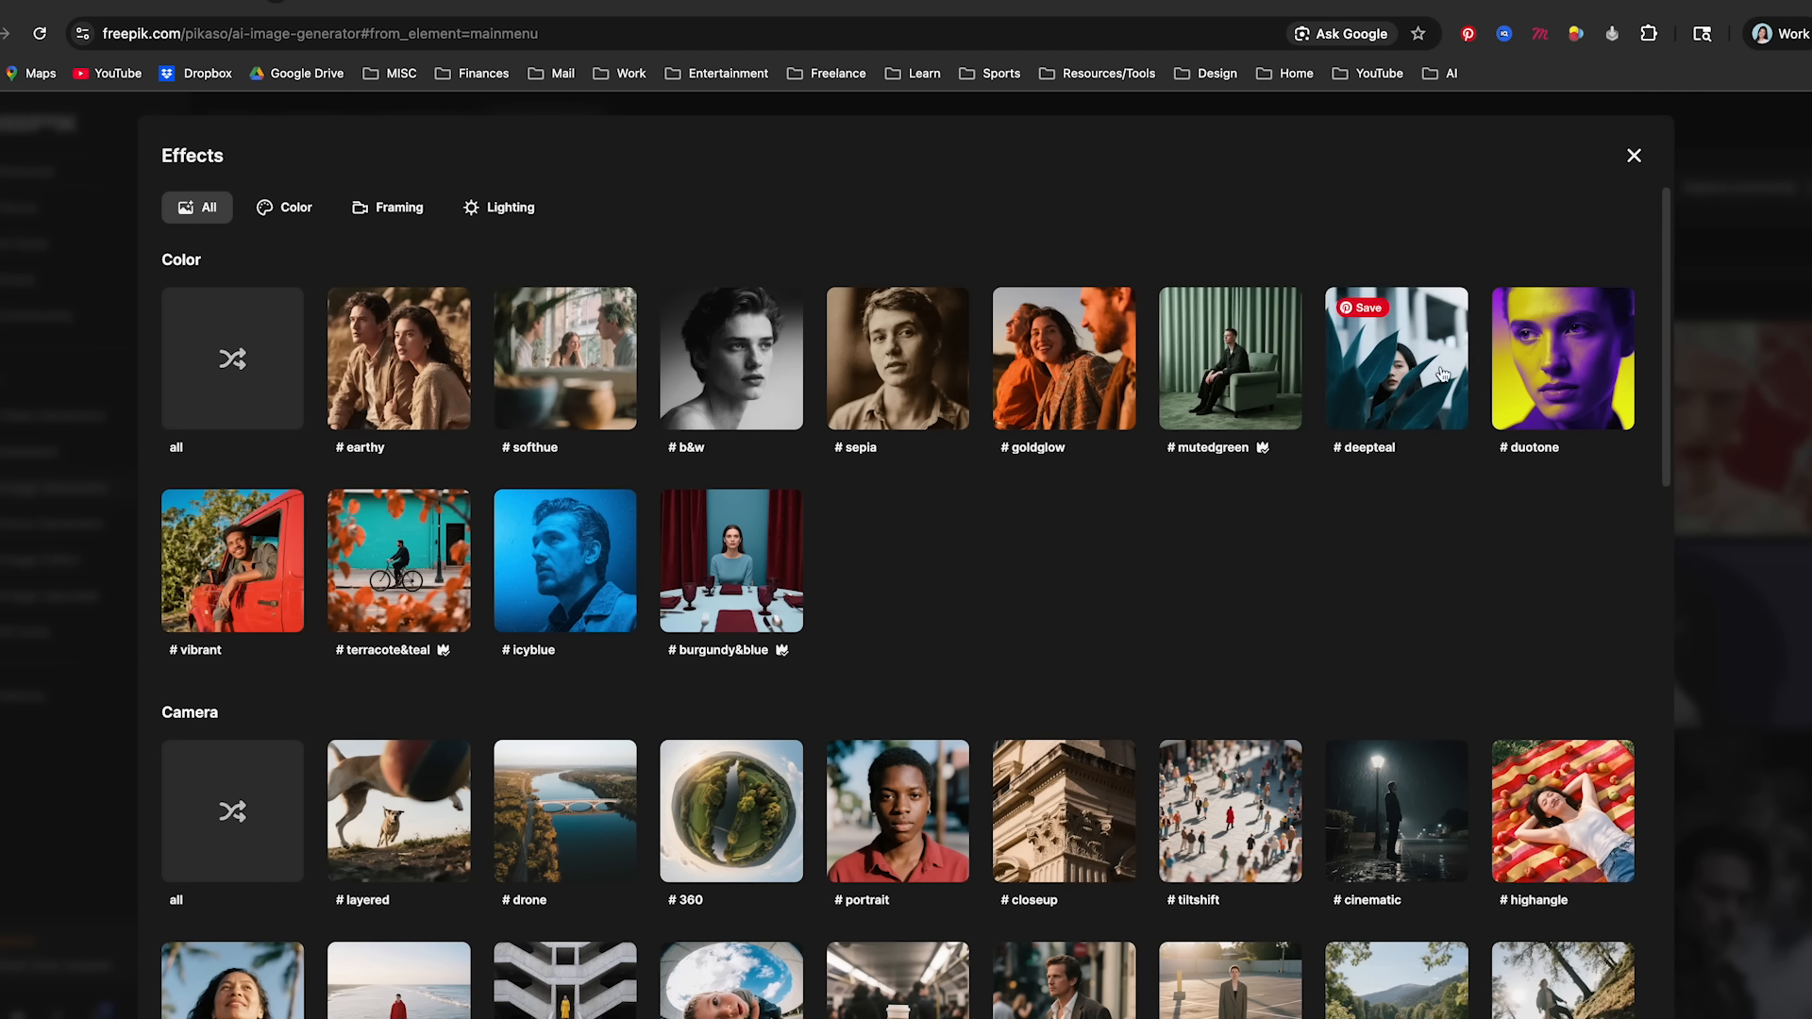
pyautogui.scroll(-4, 782, 520)
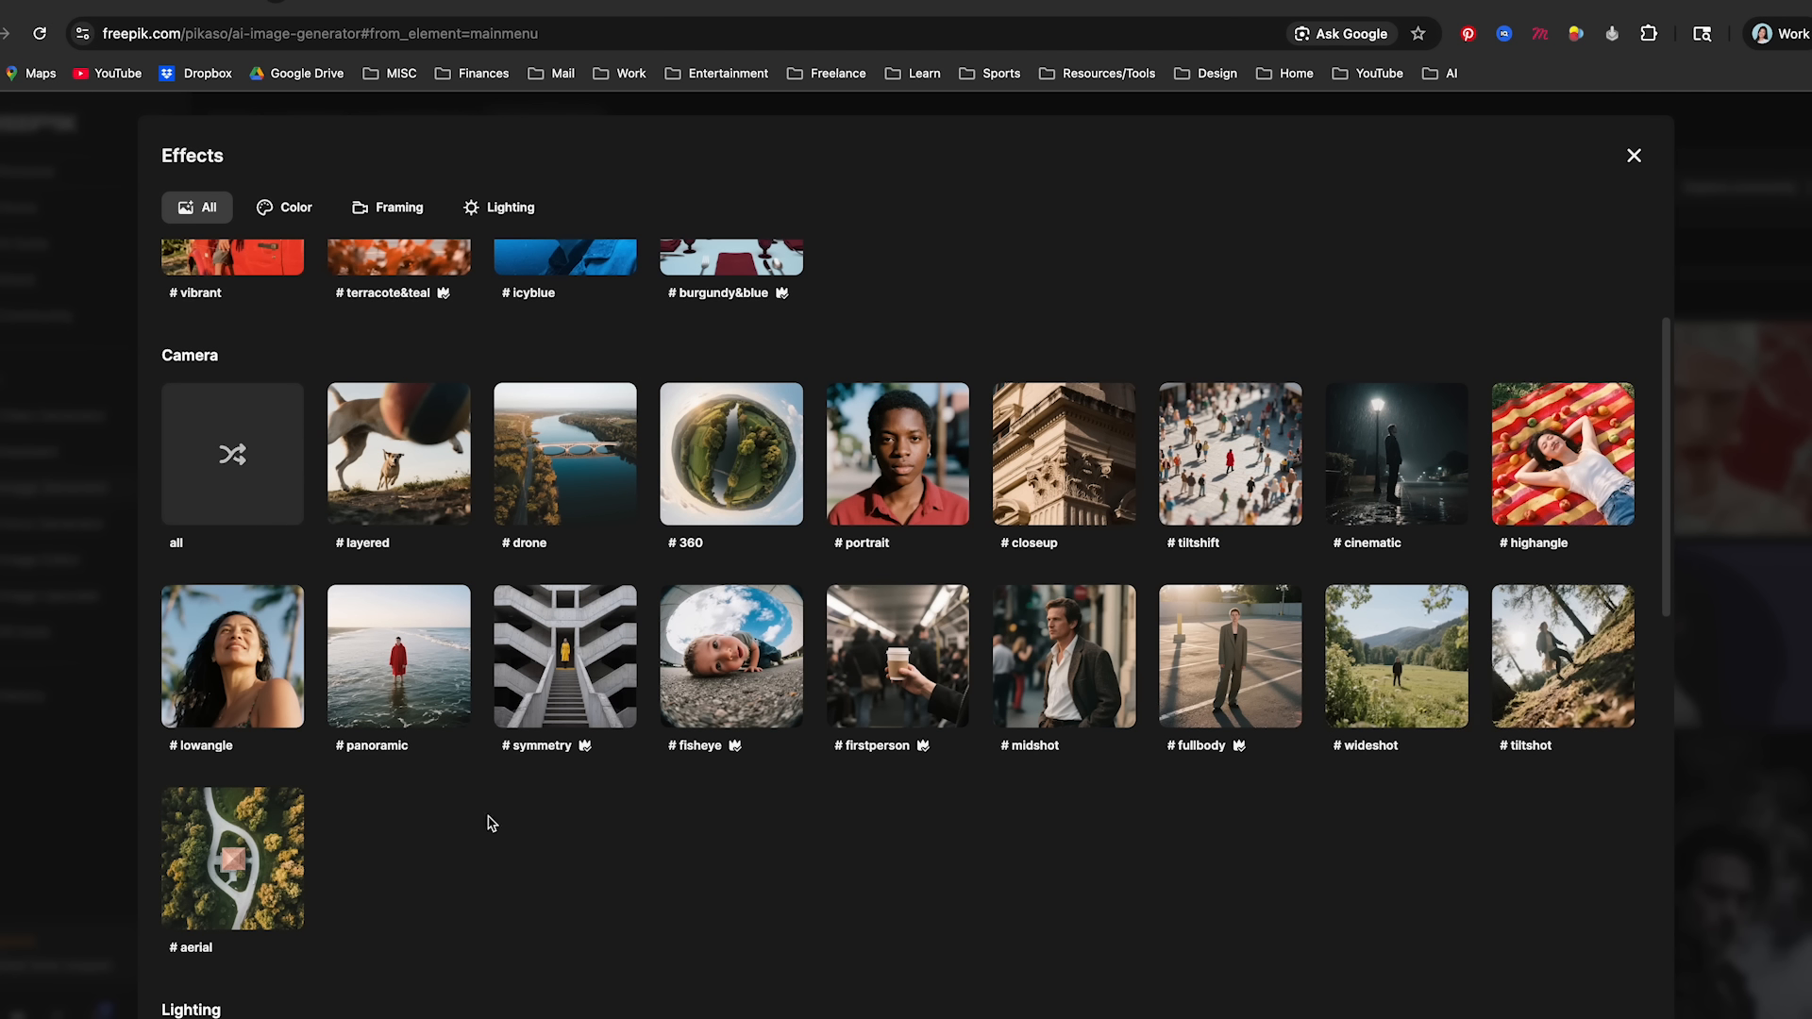
pyautogui.click(1697, 839)
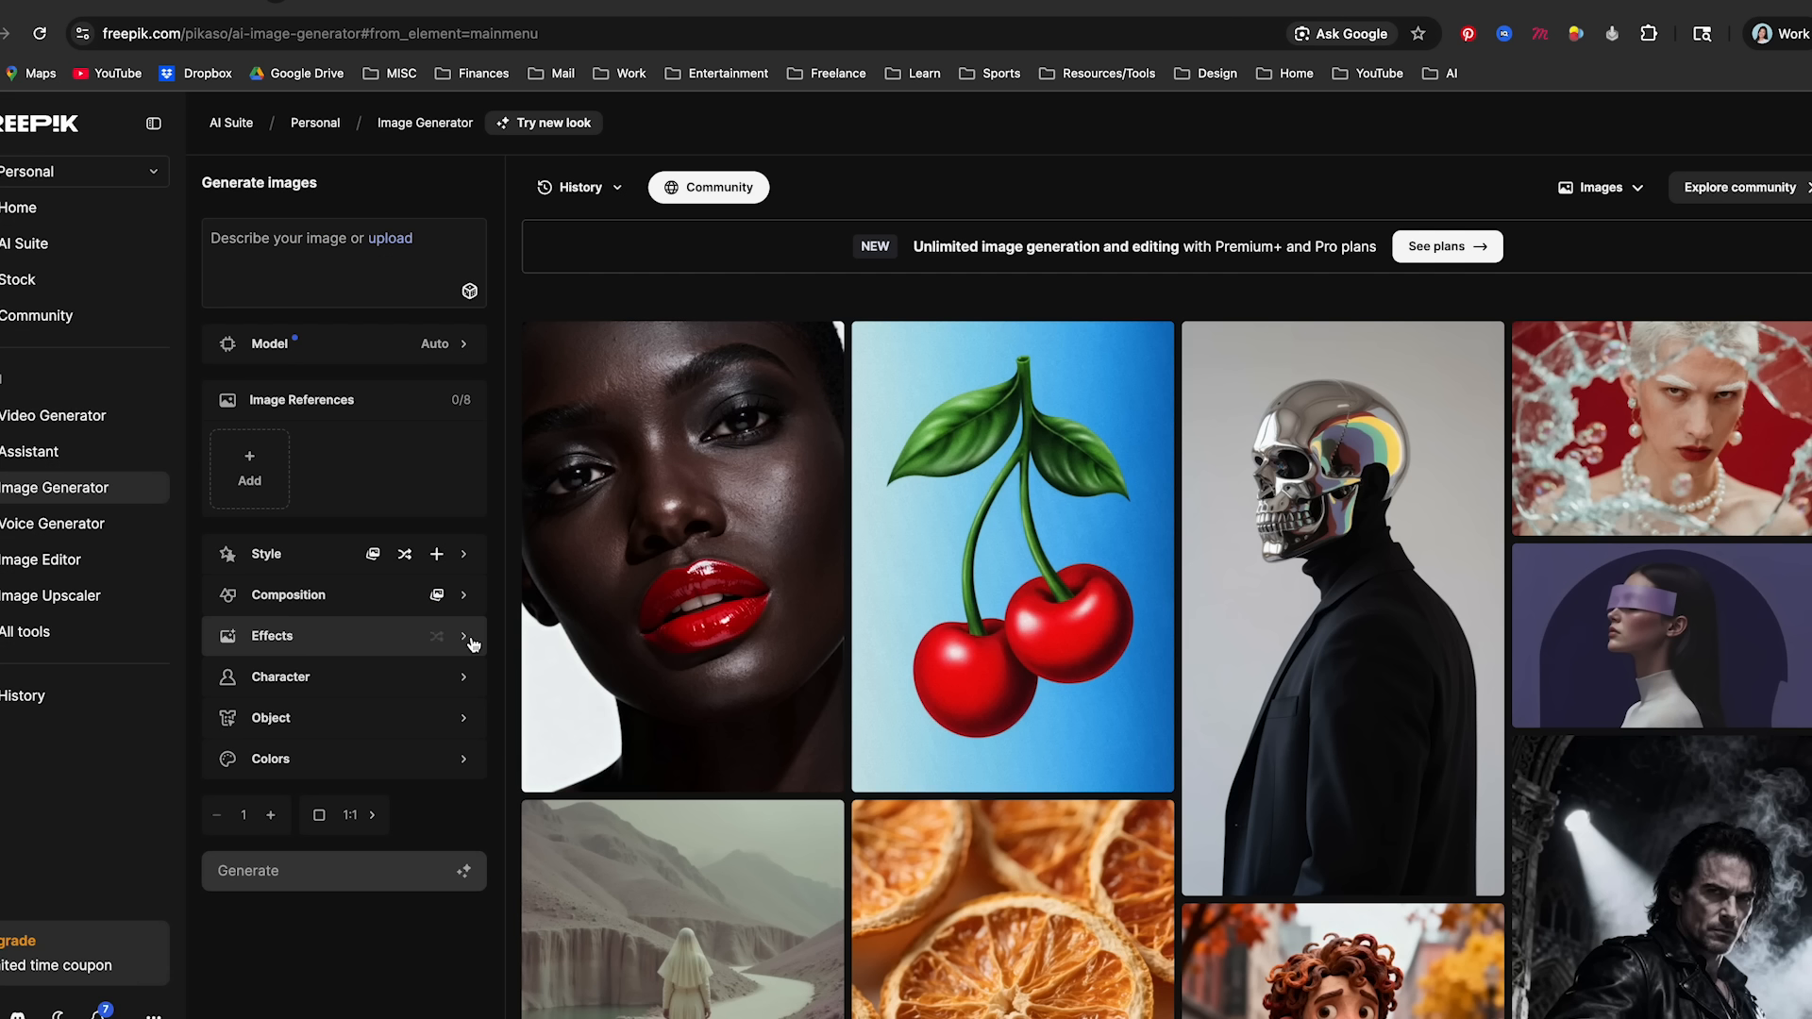
# - Review the available characters, objects and color palettes, closing each collection after viewing it
pyautogui.click(462, 690)
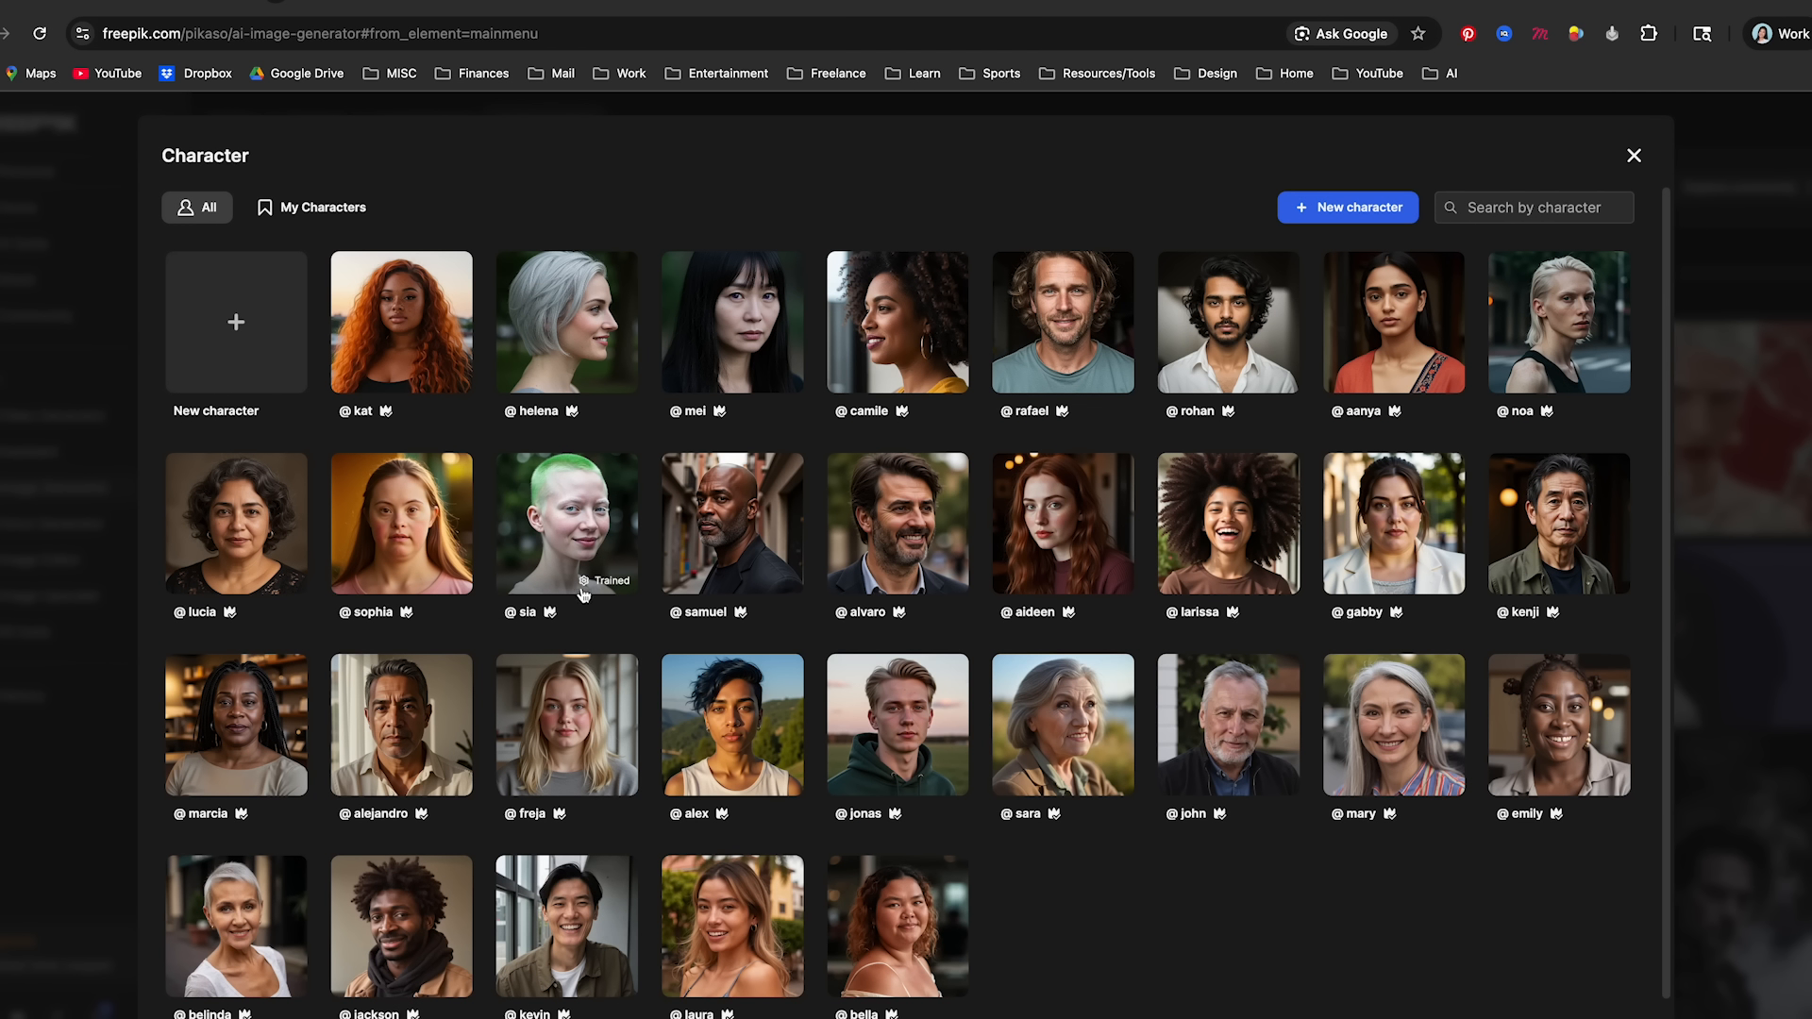
pyautogui.press('Escape')
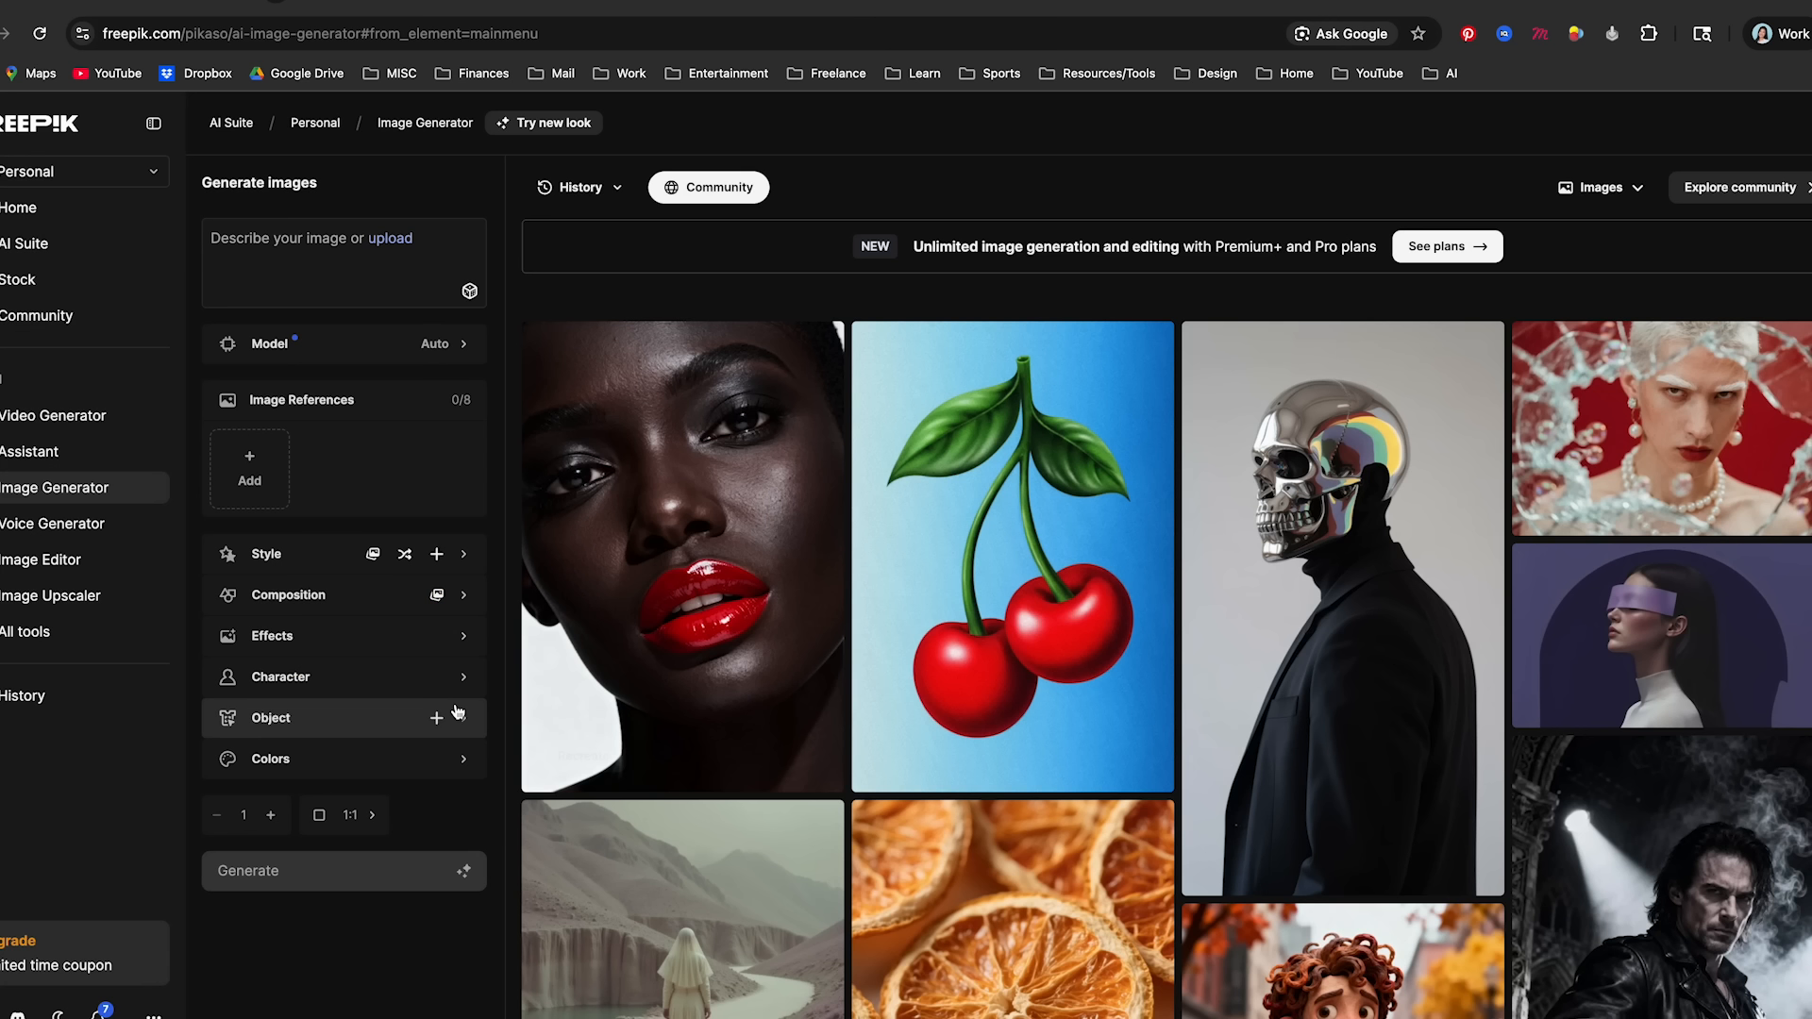
pyautogui.click(464, 719)
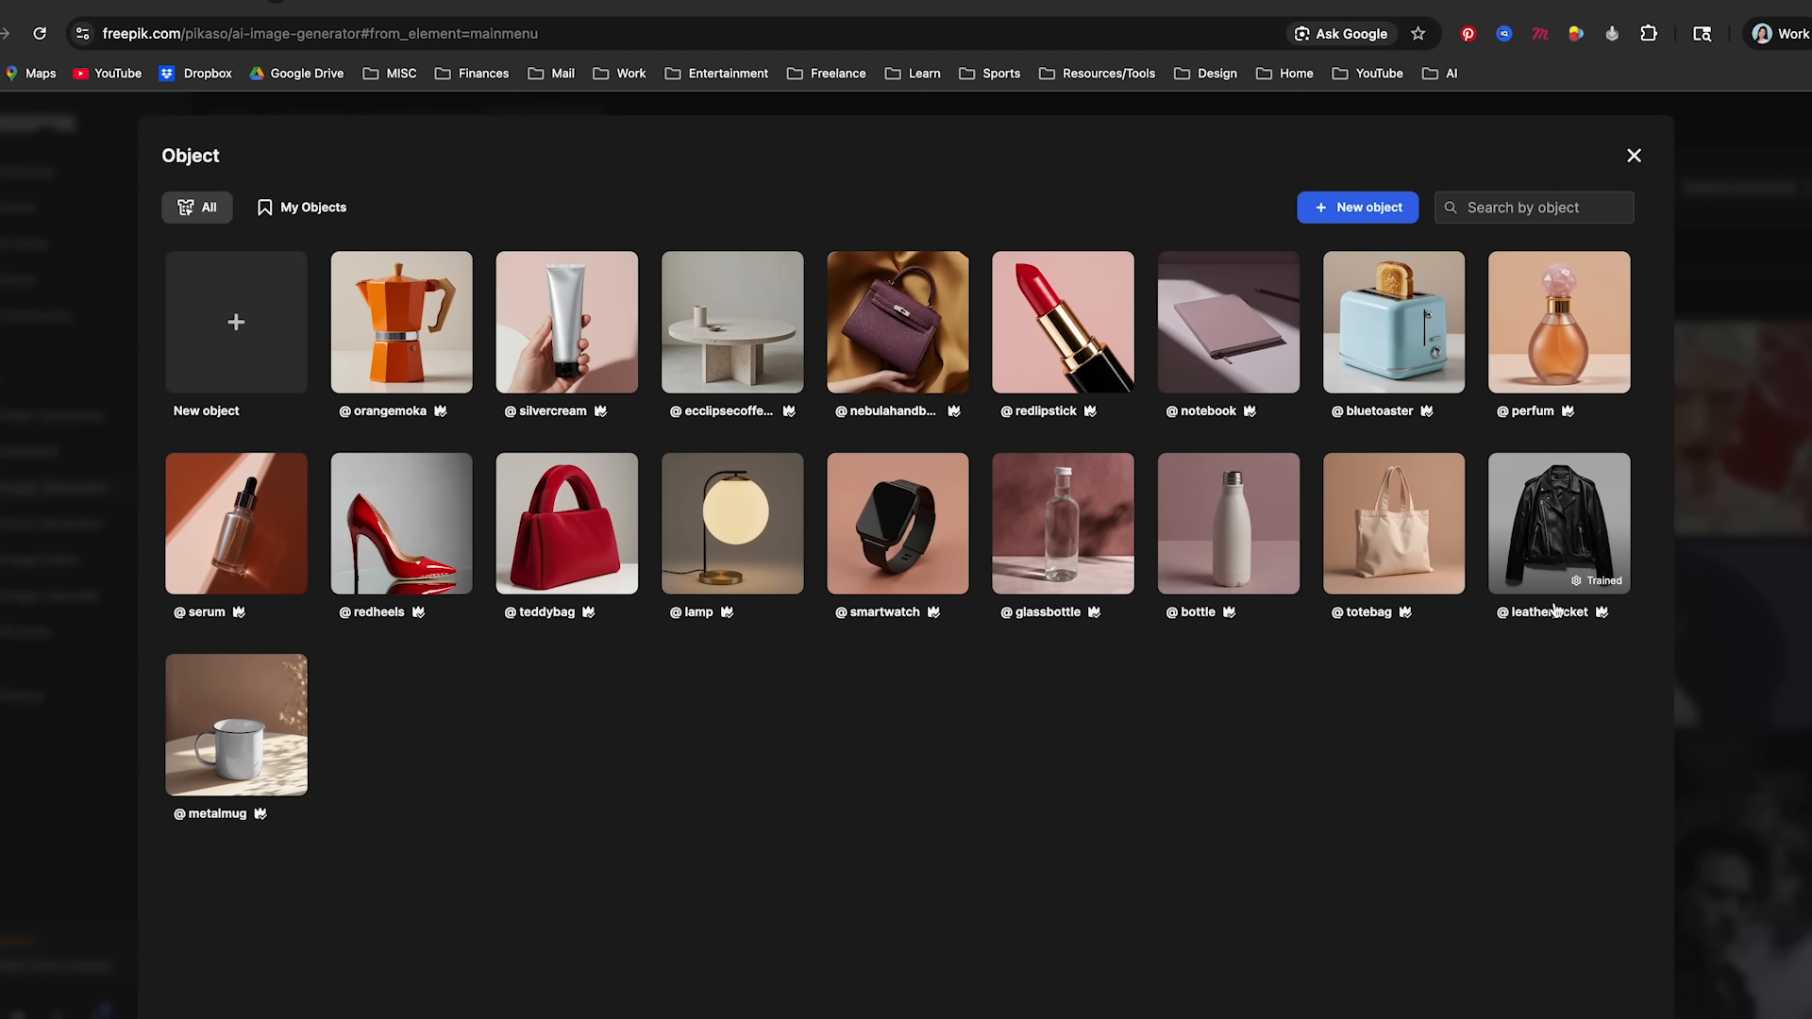
pyautogui.click(1769, 678)
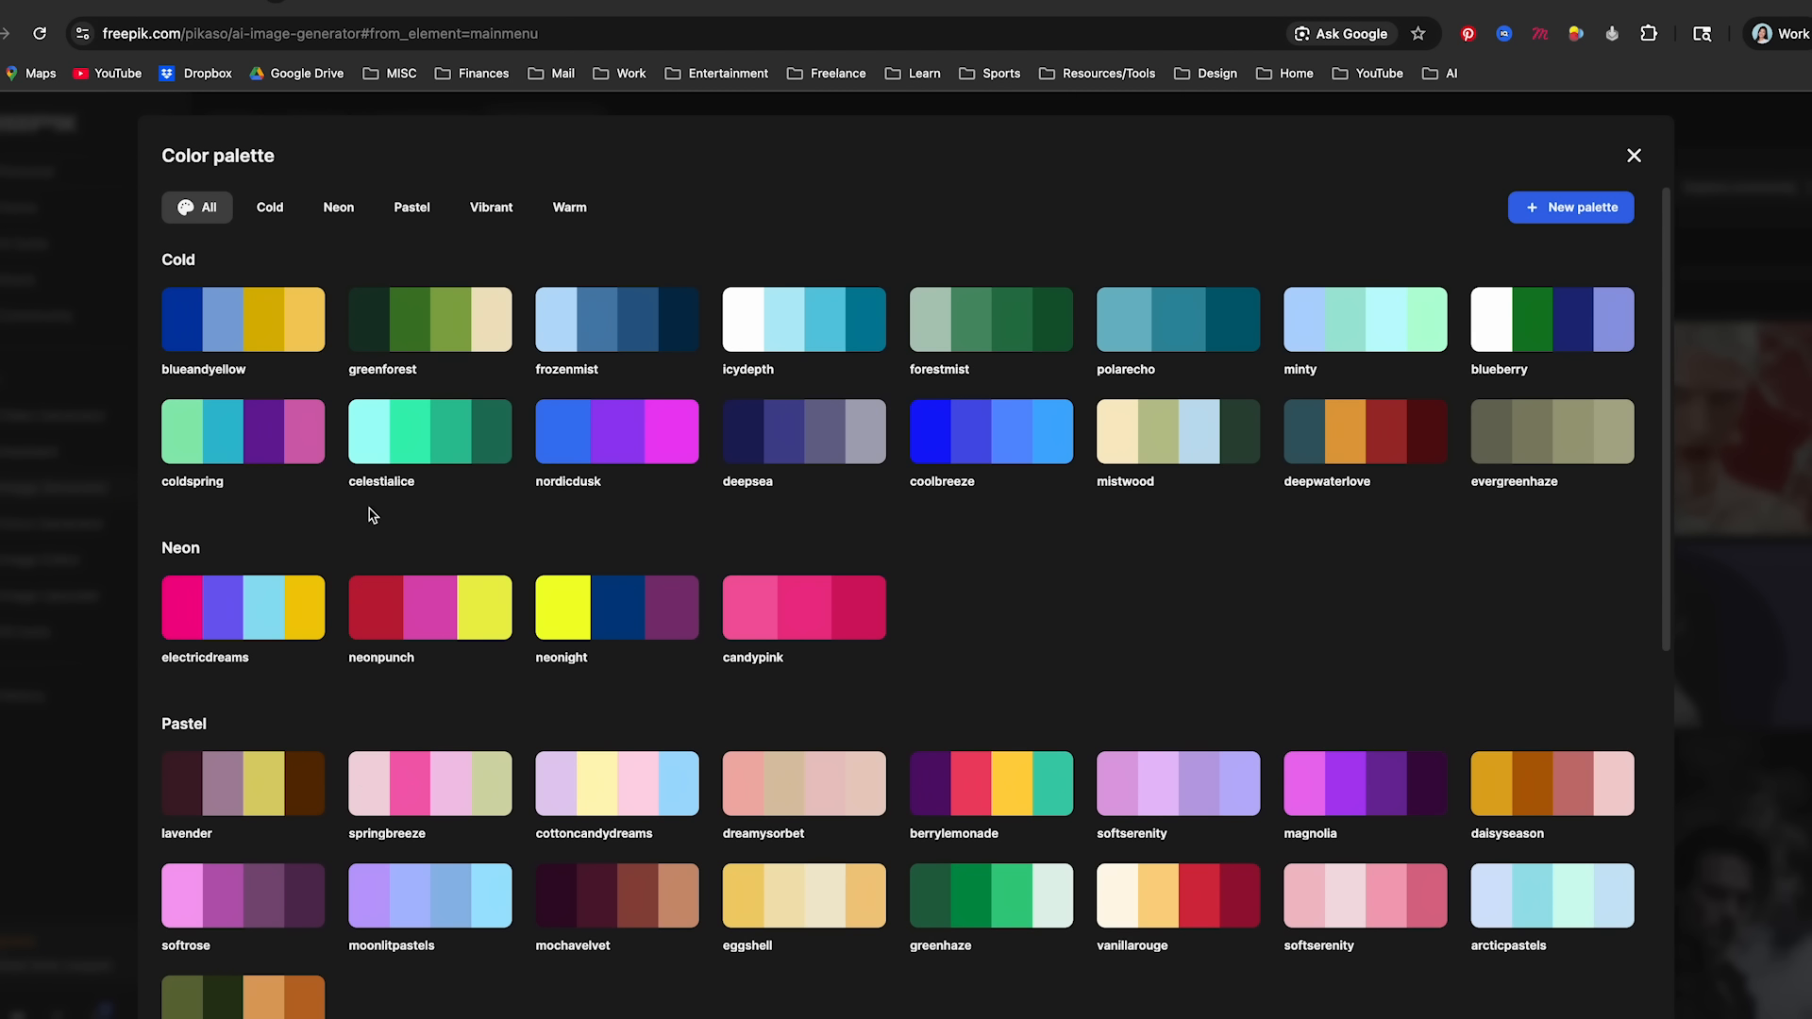
pyautogui.scroll(-5, 469, 510)
pyautogui.press('Escape')
# - Start creating a custom object from reference images and upload a Nurox can mockup as its main image
pyautogui.click(437, 717)
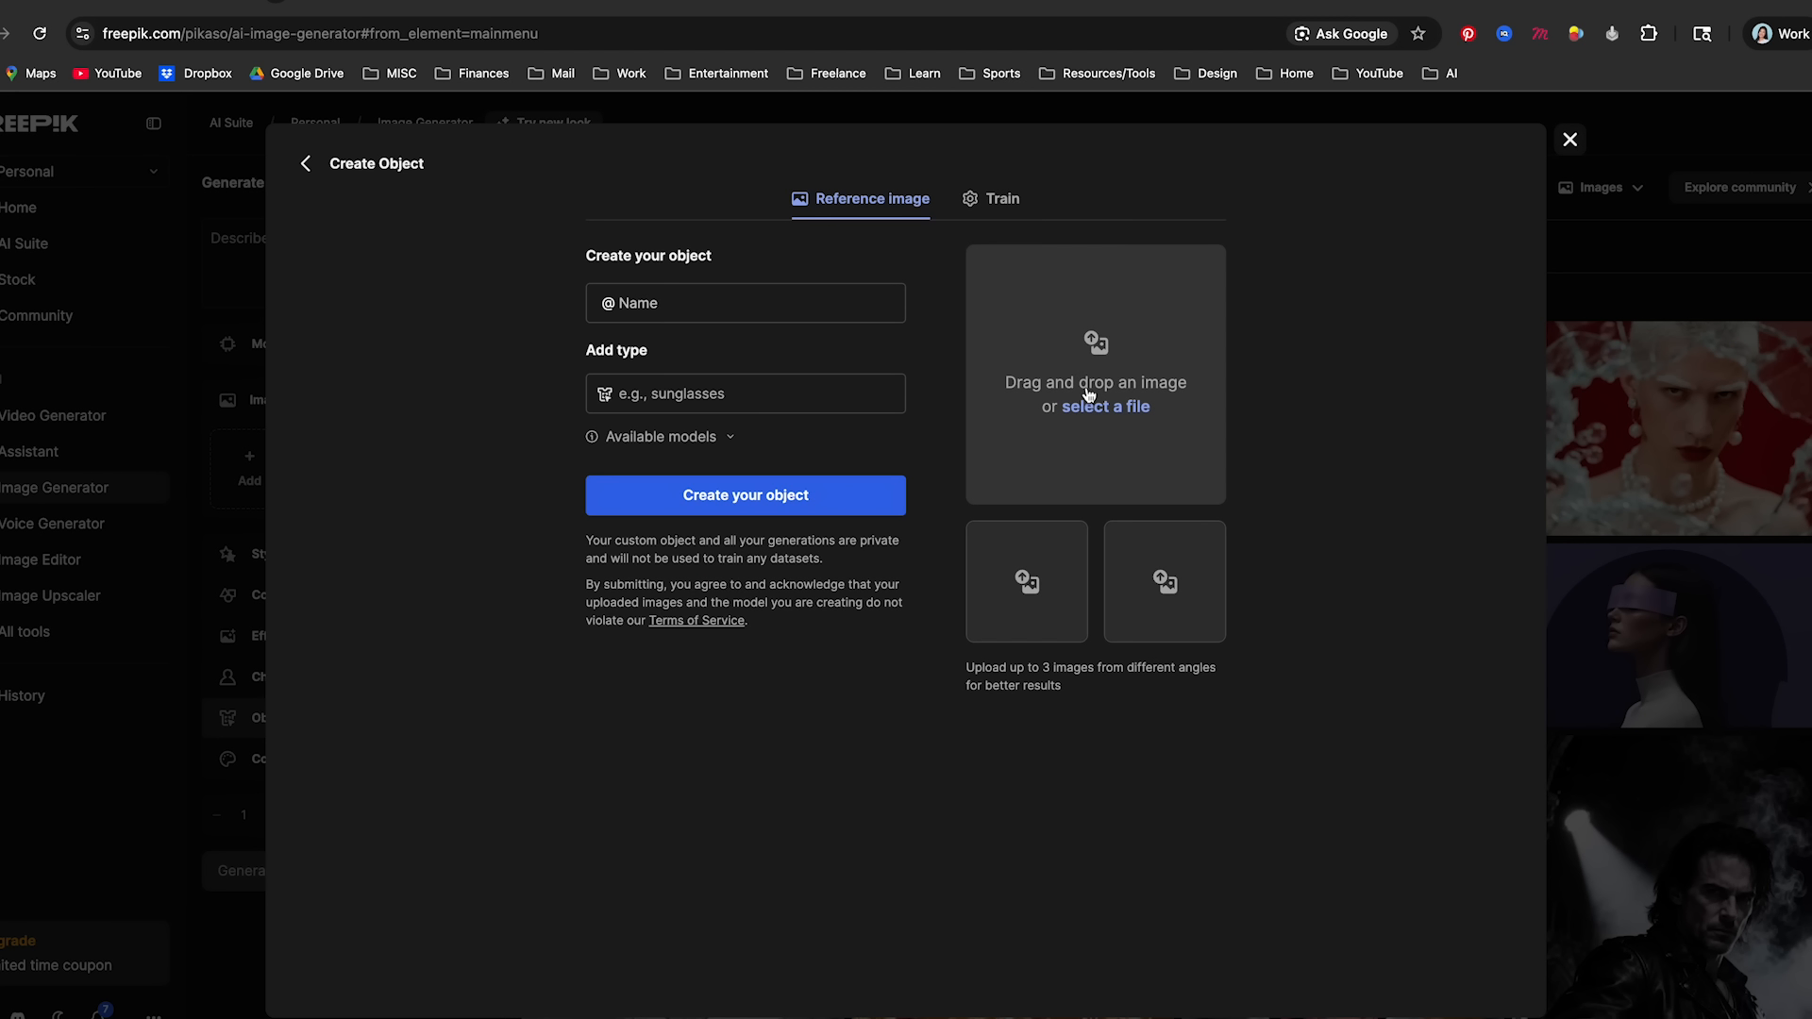
pyautogui.click(1099, 351)
pyautogui.doubleClick(647, 535)
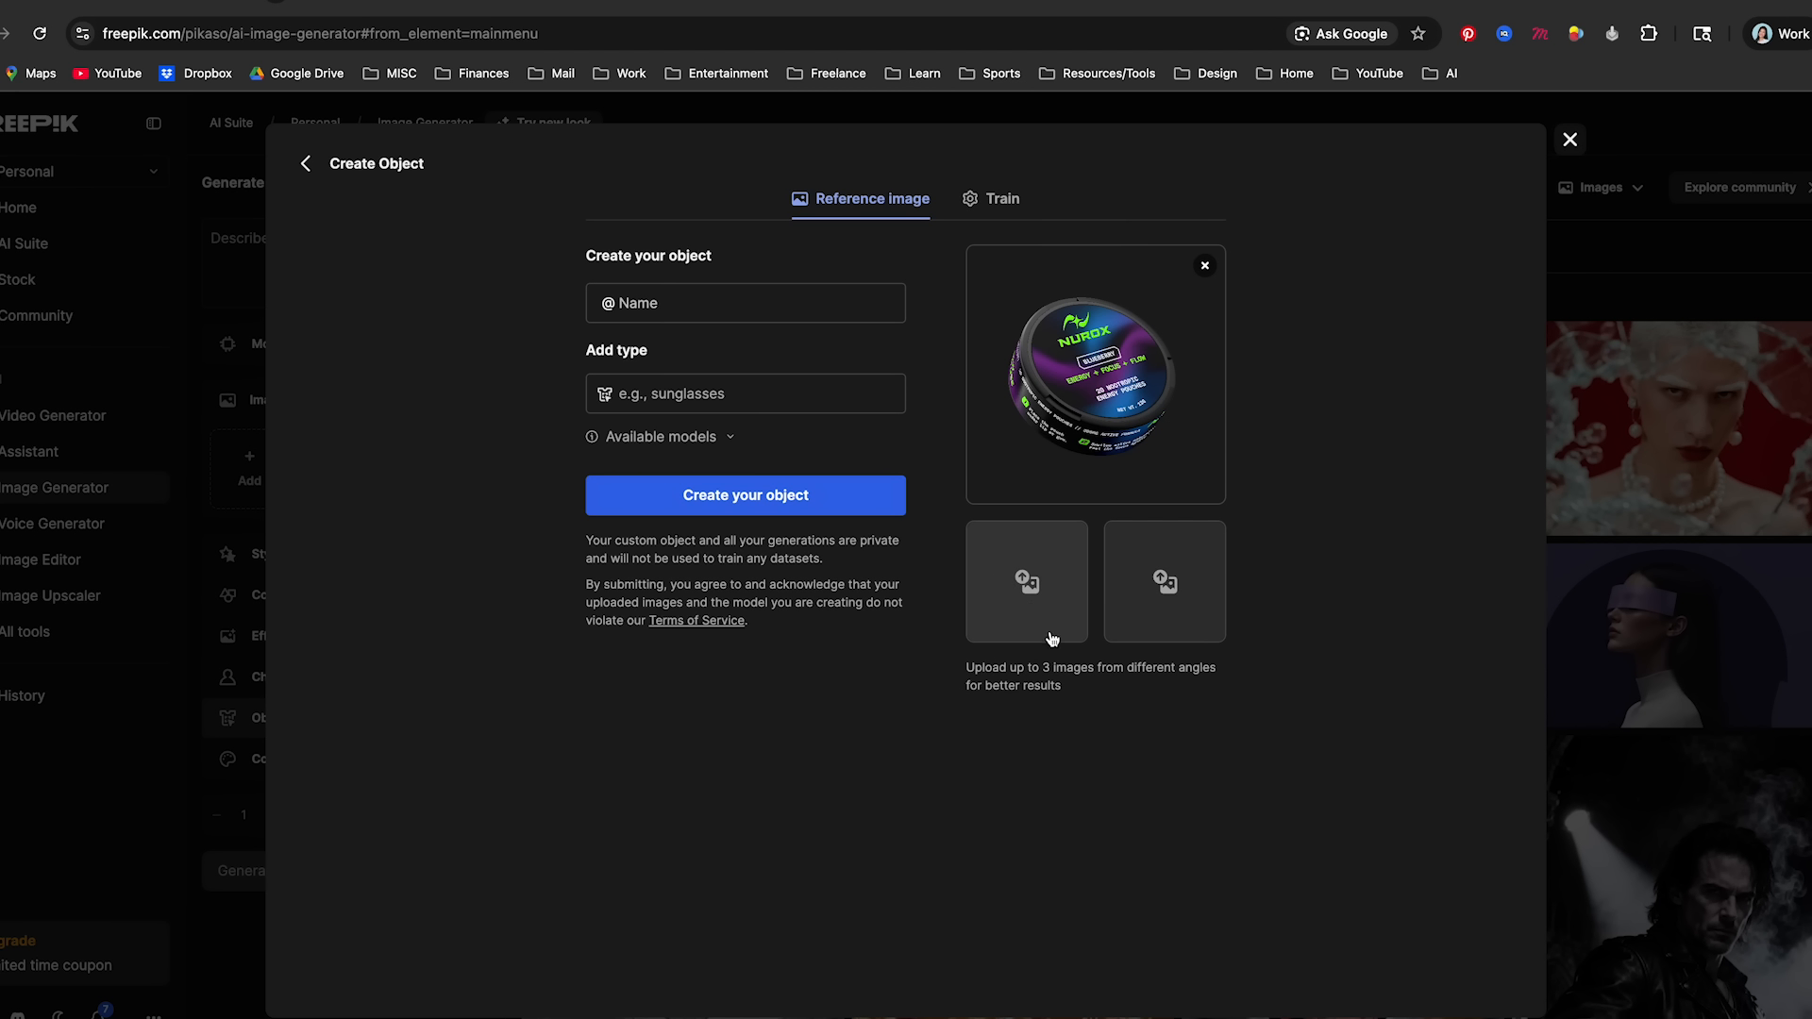
# - Preview 4 - Nurox Energy Pouch Can Mockup.png and add it as the object's second reference image
pyautogui.click(1026, 578)
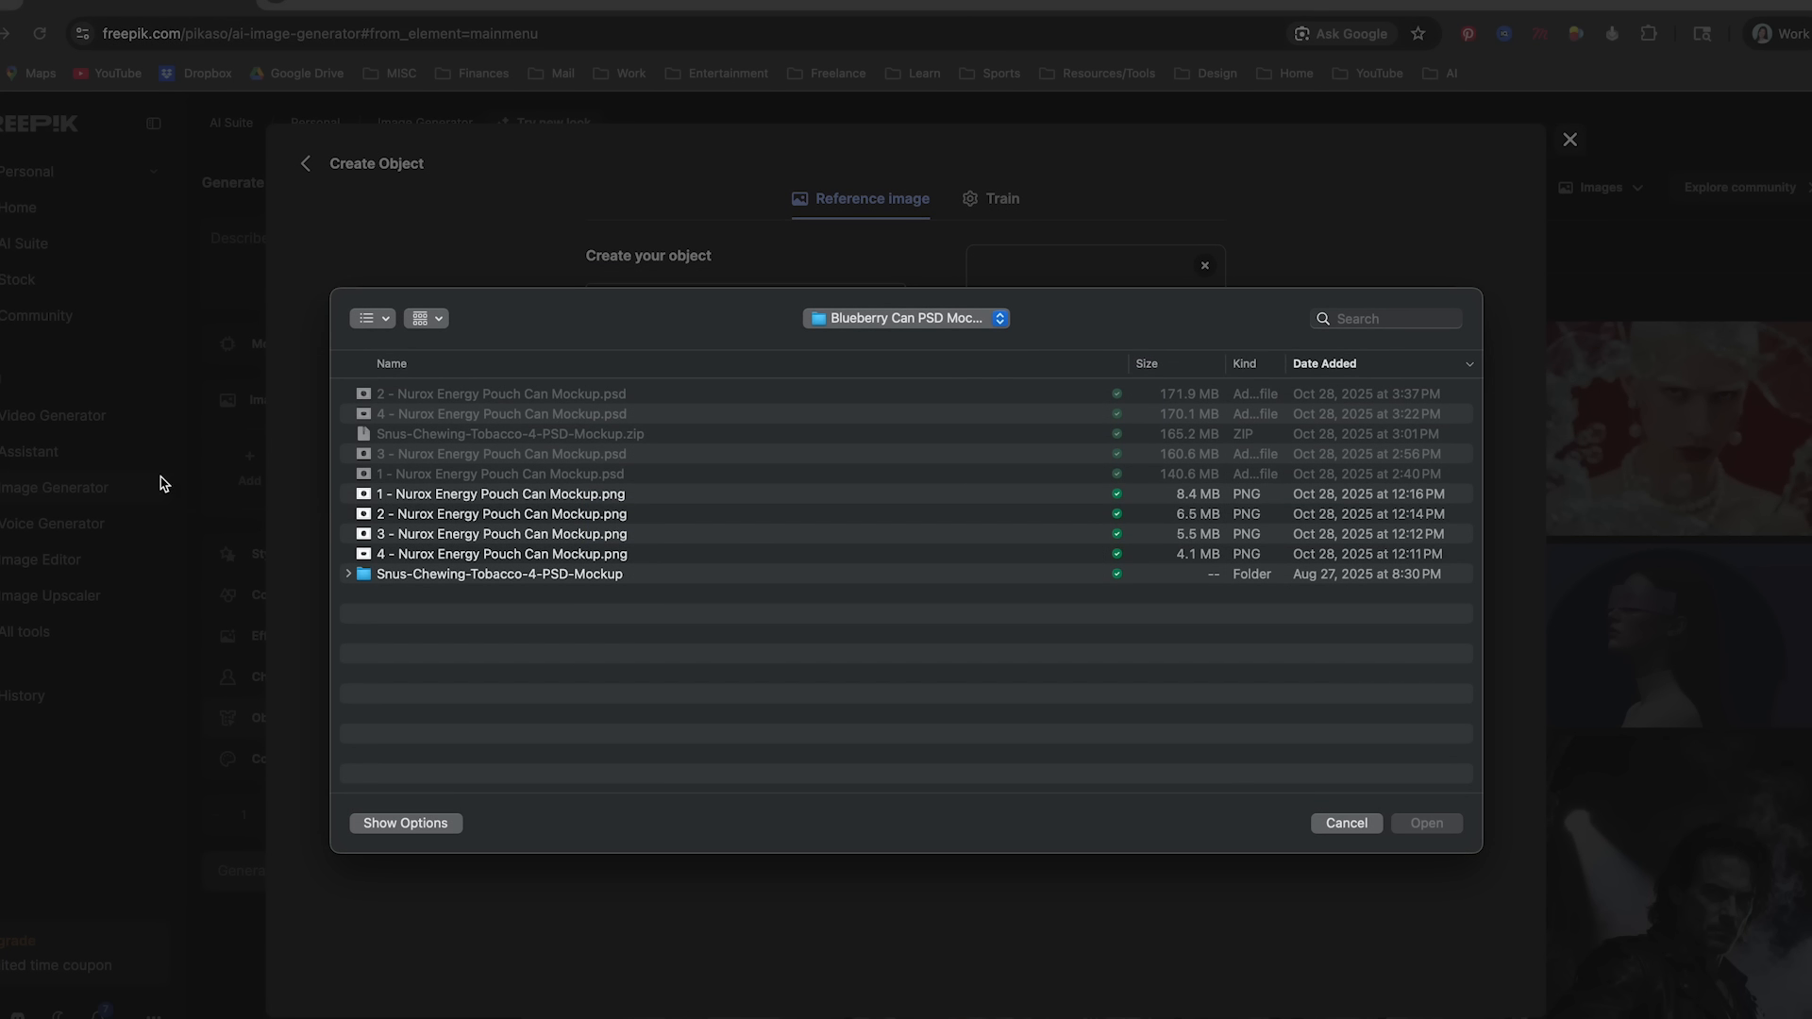
pyautogui.click(412, 554)
pyautogui.press('space')
pyautogui.press('space')
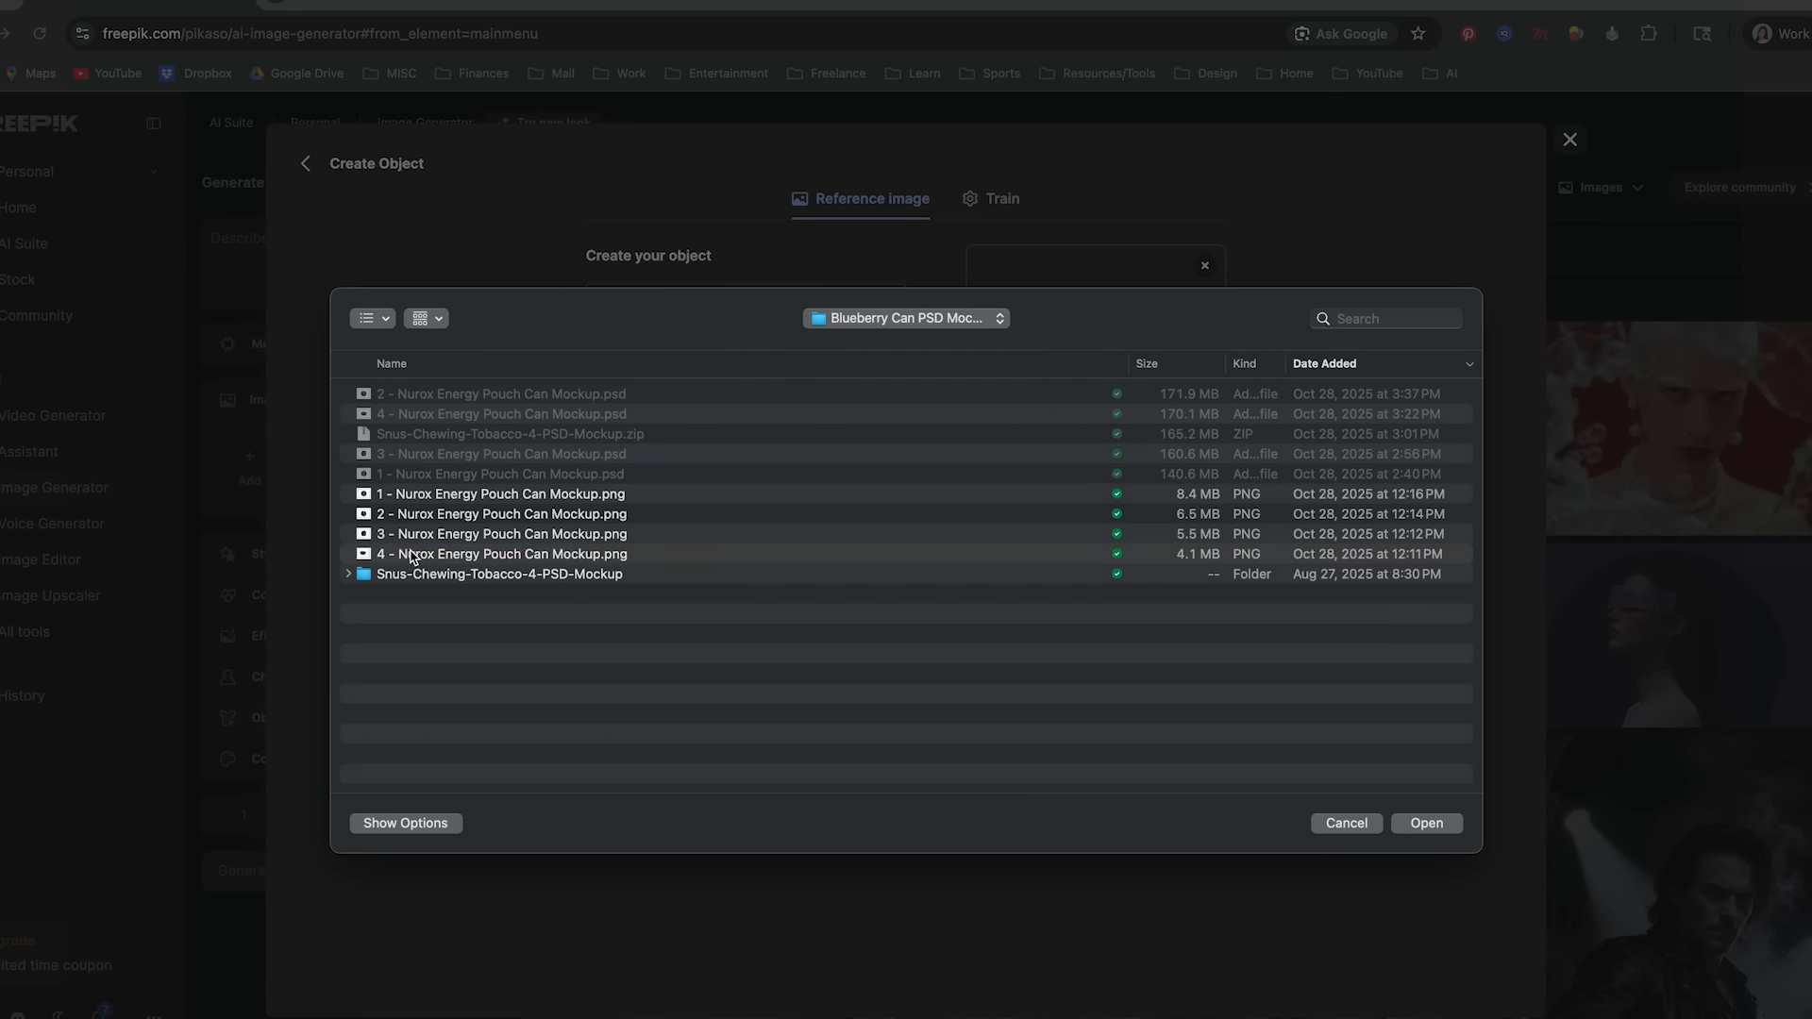
pyautogui.doubleClick(411, 557)
pyautogui.click(468, 719)
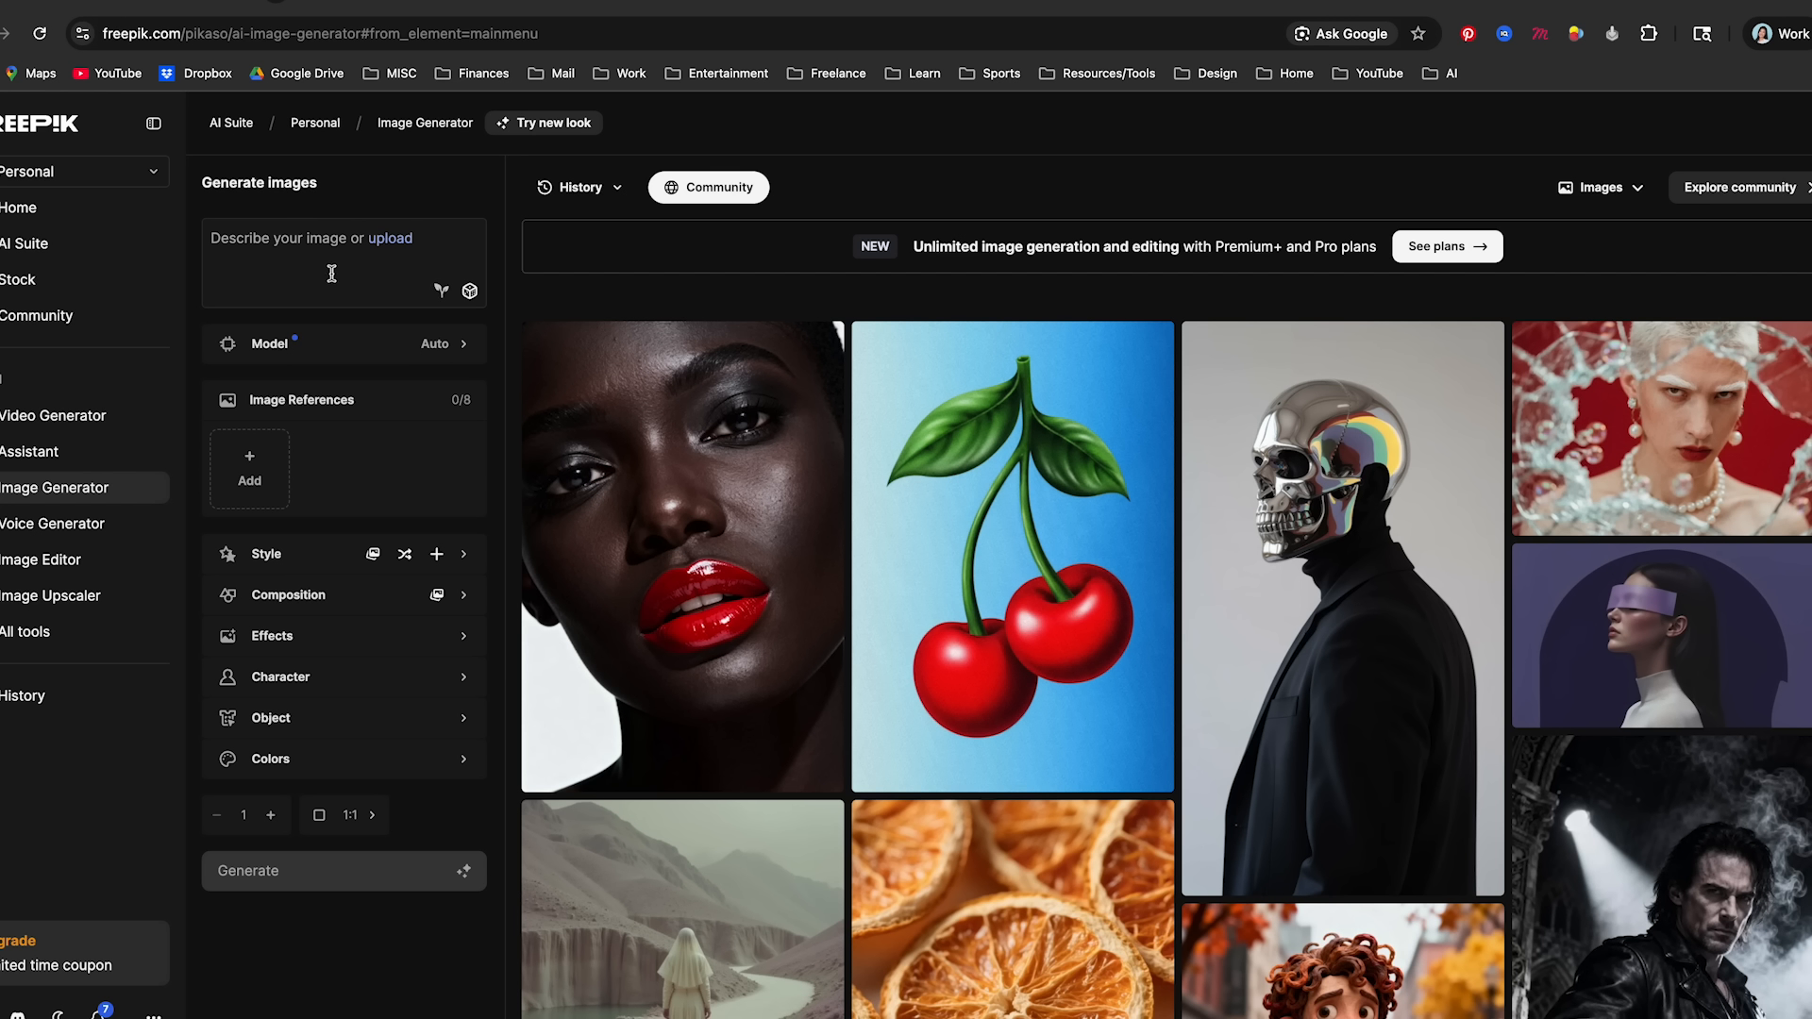
pyautogui.click(325, 267)
pyautogui.write('@')
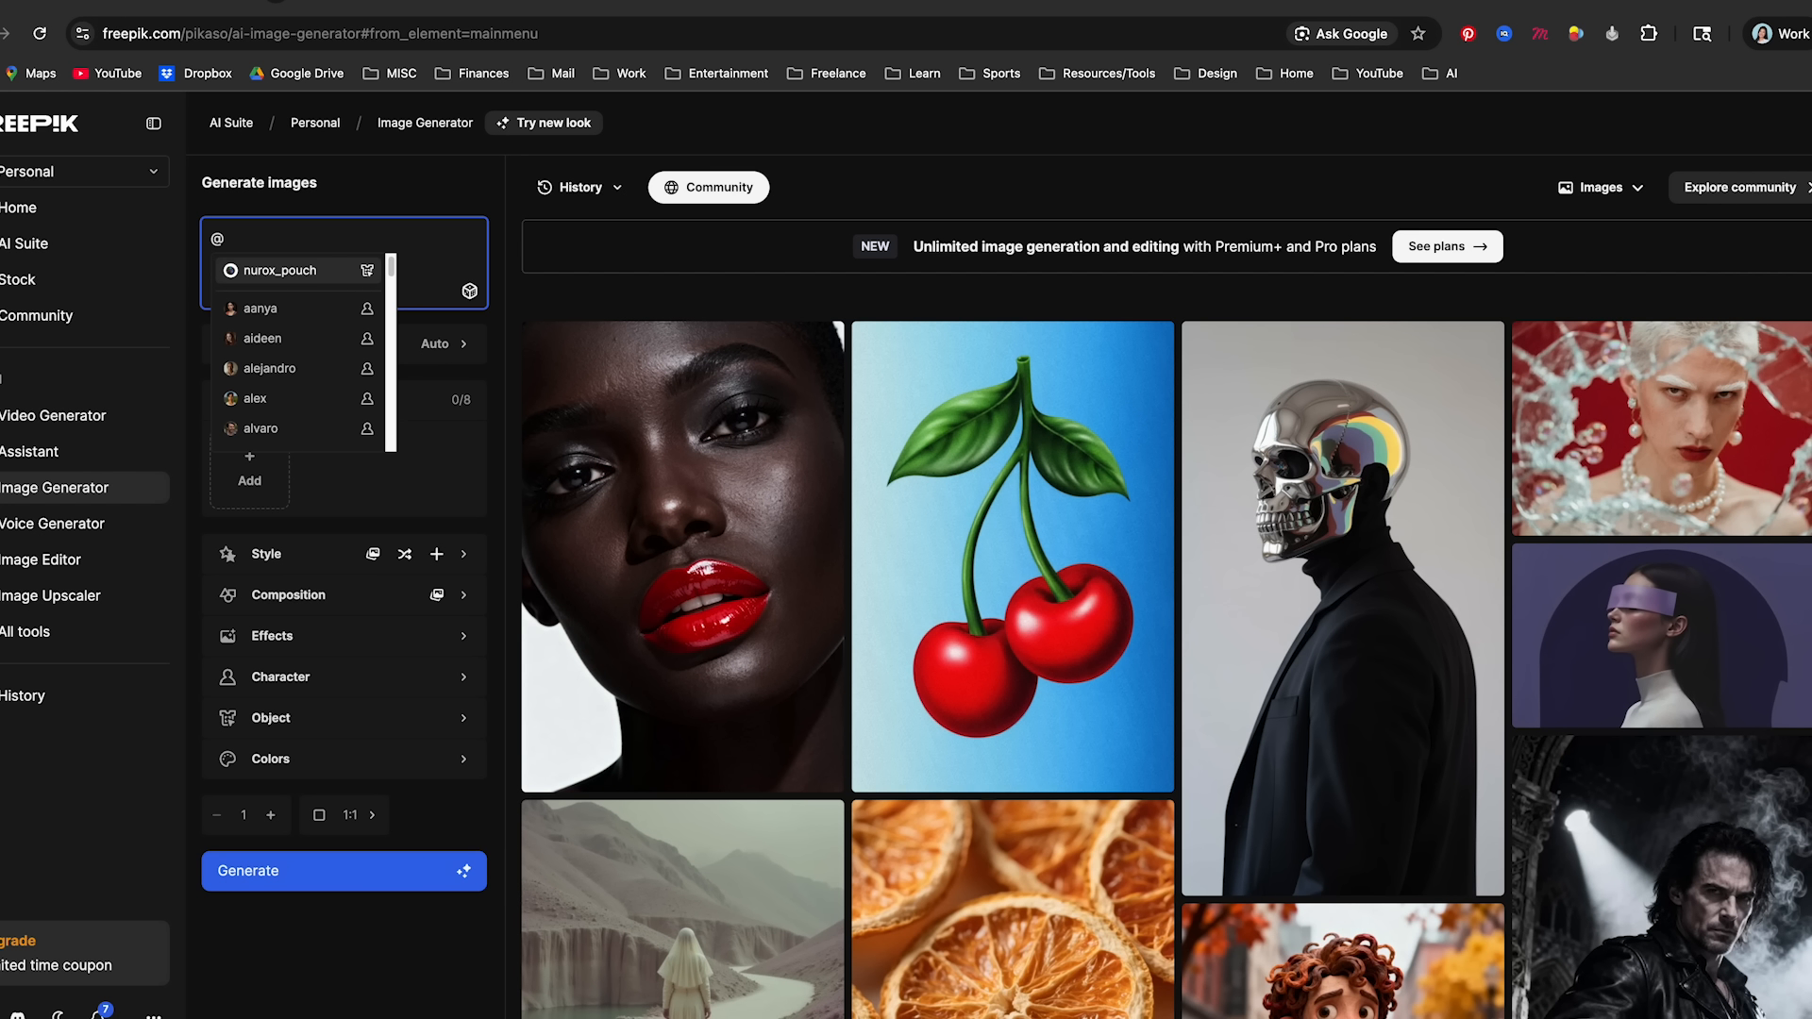
pyautogui.click(281, 273)
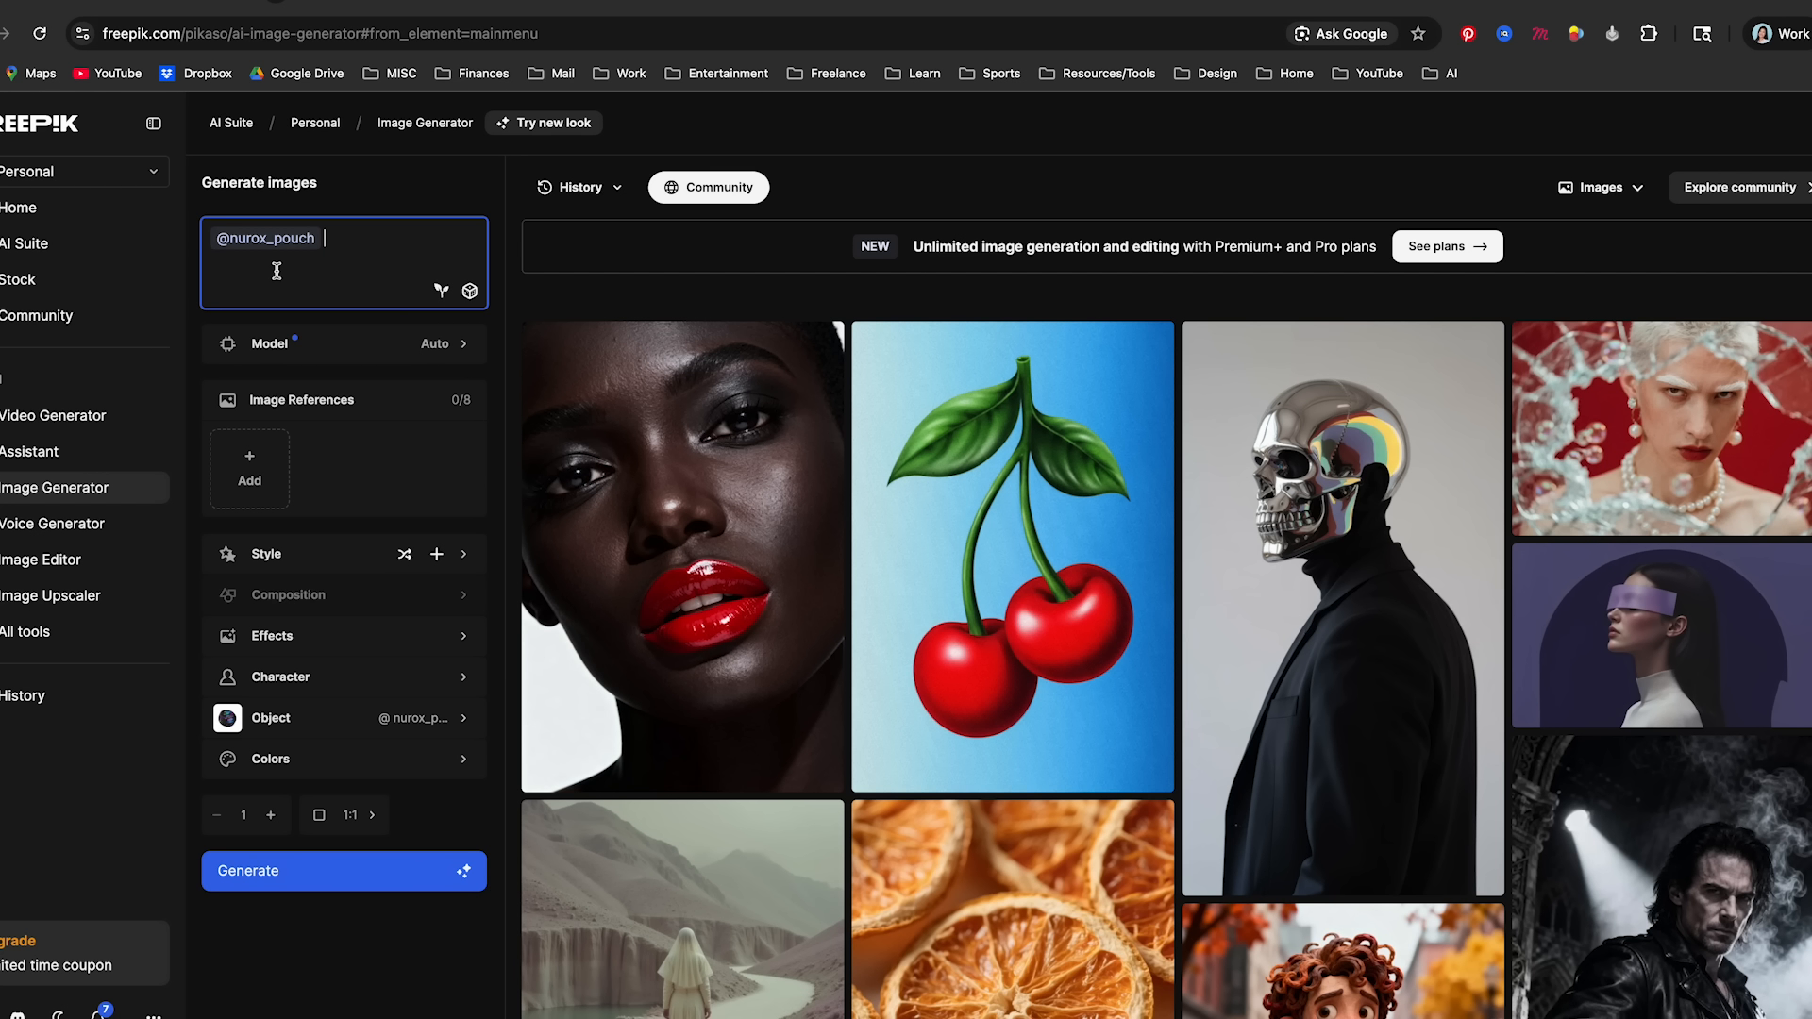
pyautogui.press('super+a')
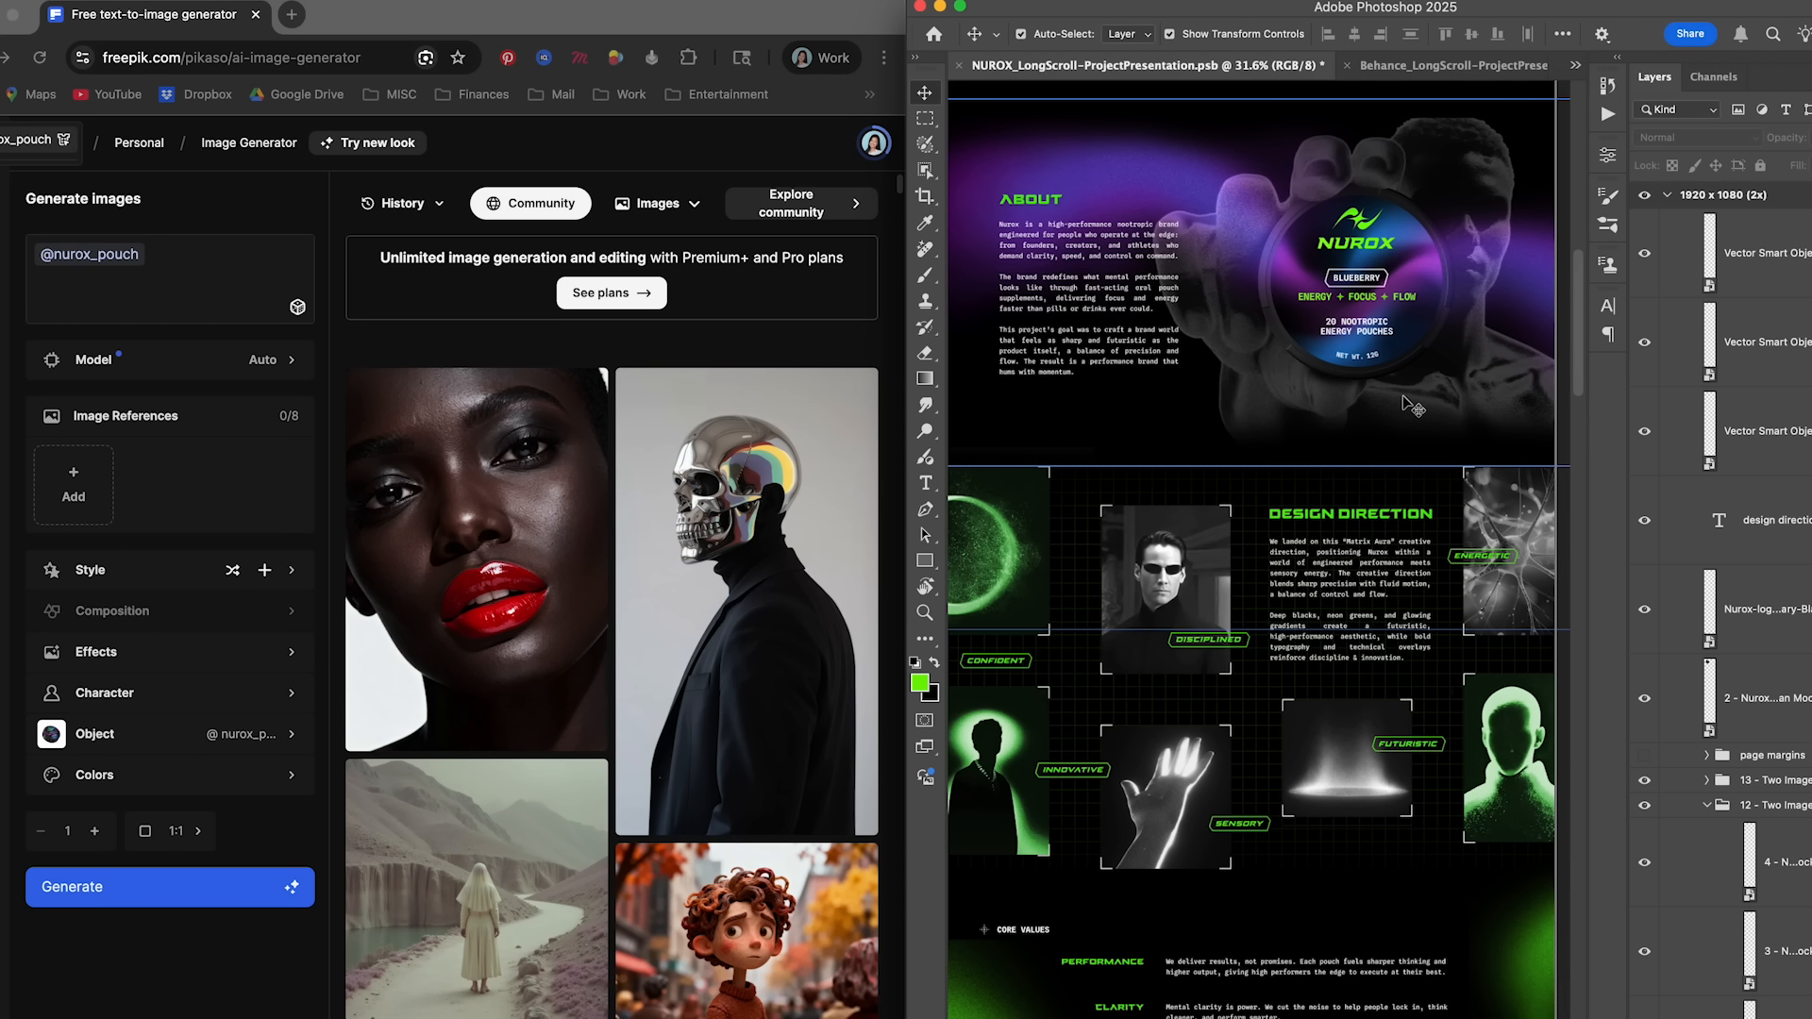
# - Switch to Photoshop and examine the NUROX project presentation, from the About and Design Direction sections to the product and social media mockups
pyautogui.scroll(-2, 1410, 405)
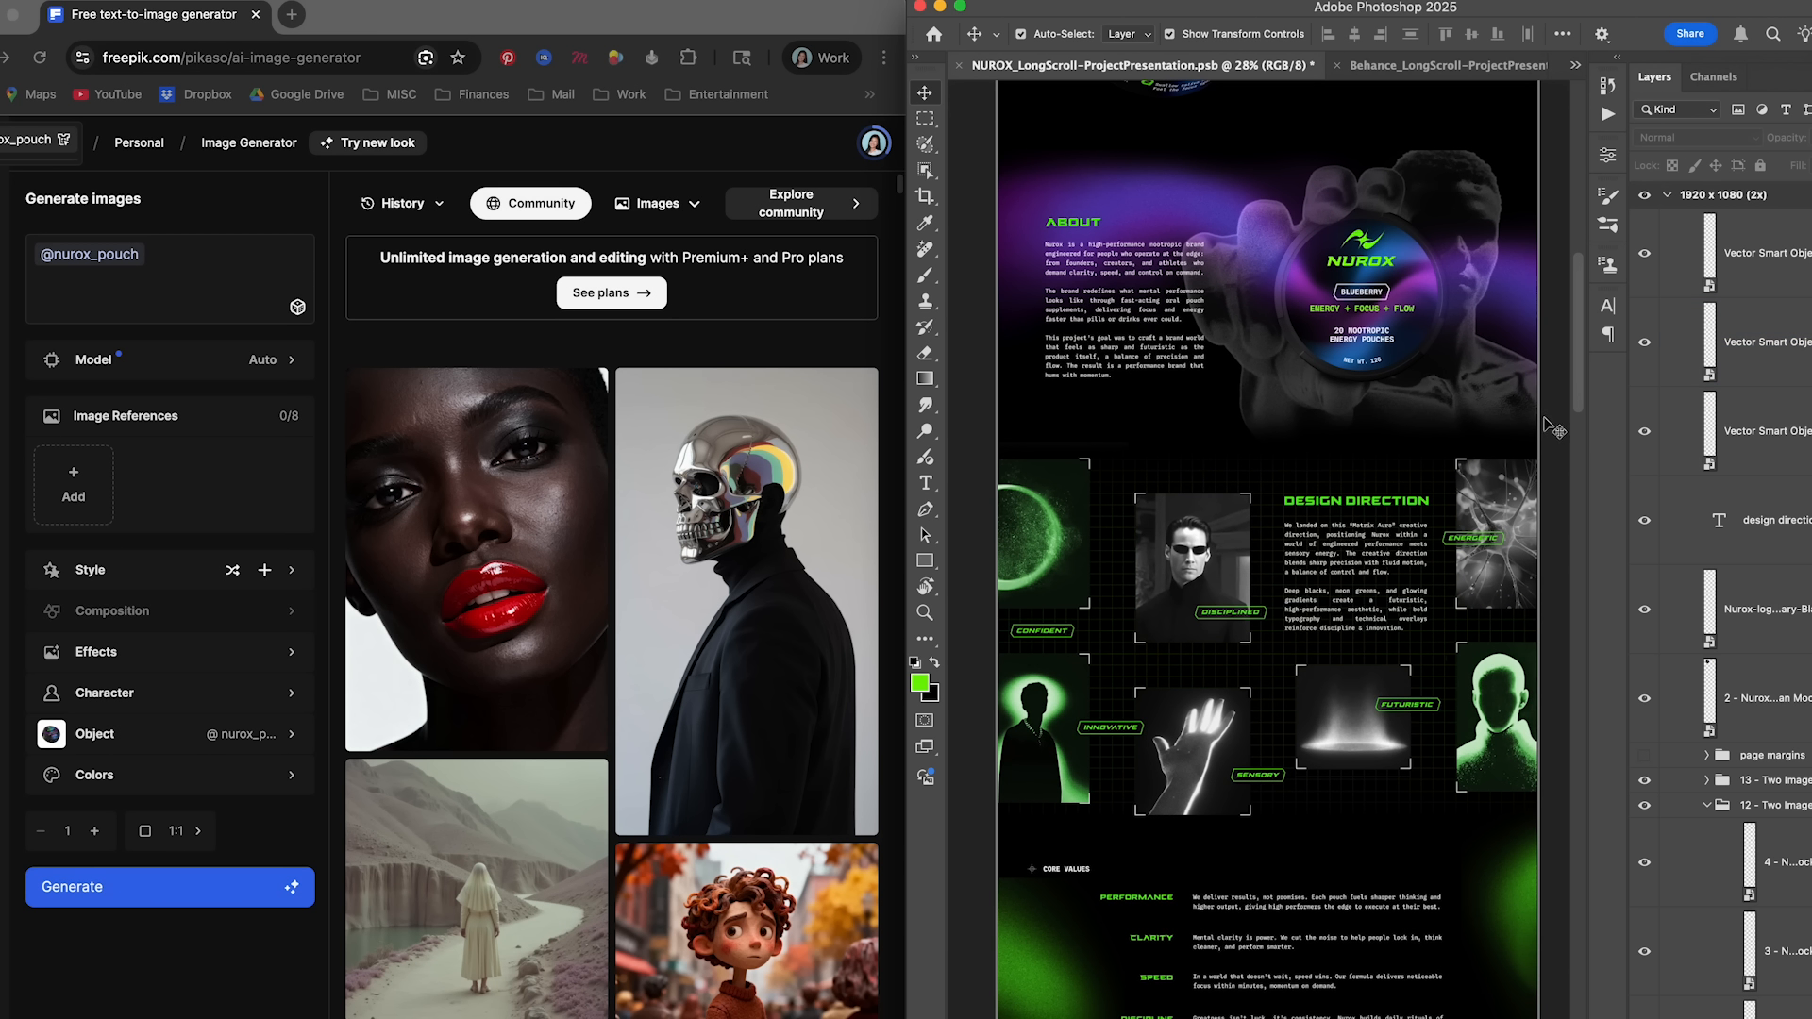
pyautogui.scroll(-2, 1416, 452)
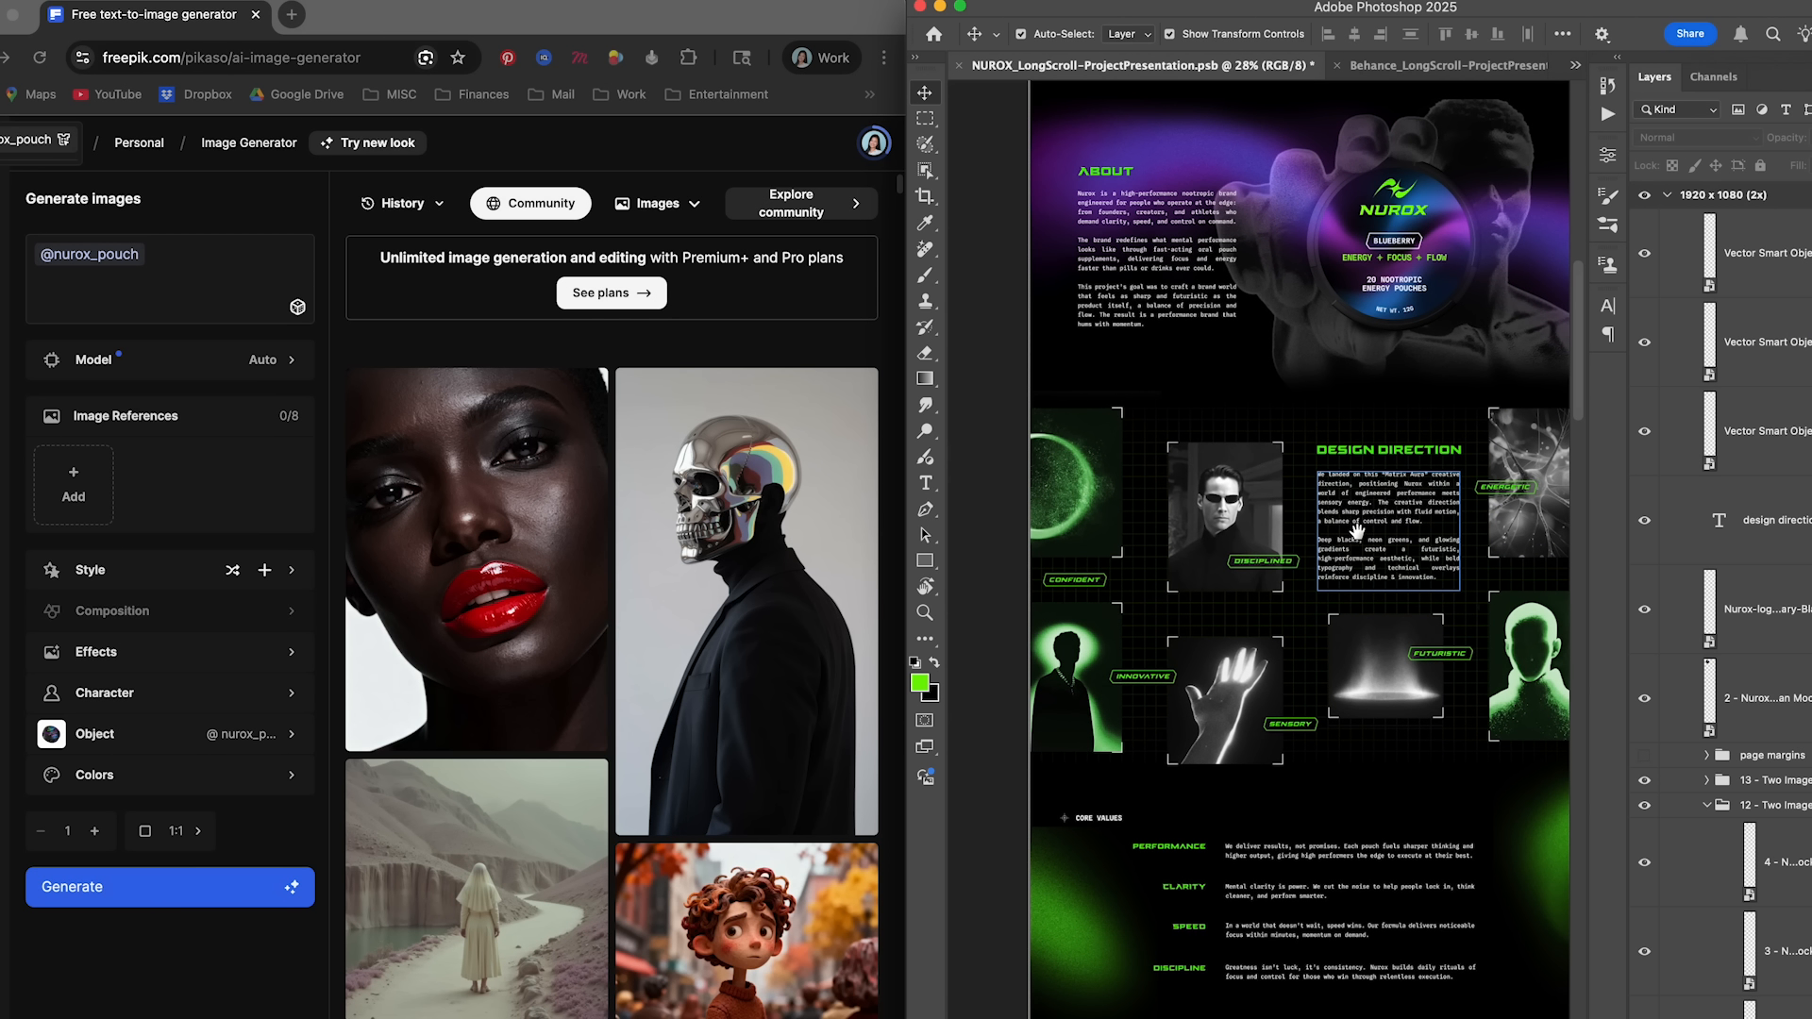
pyautogui.scroll(-2, 1279, 484)
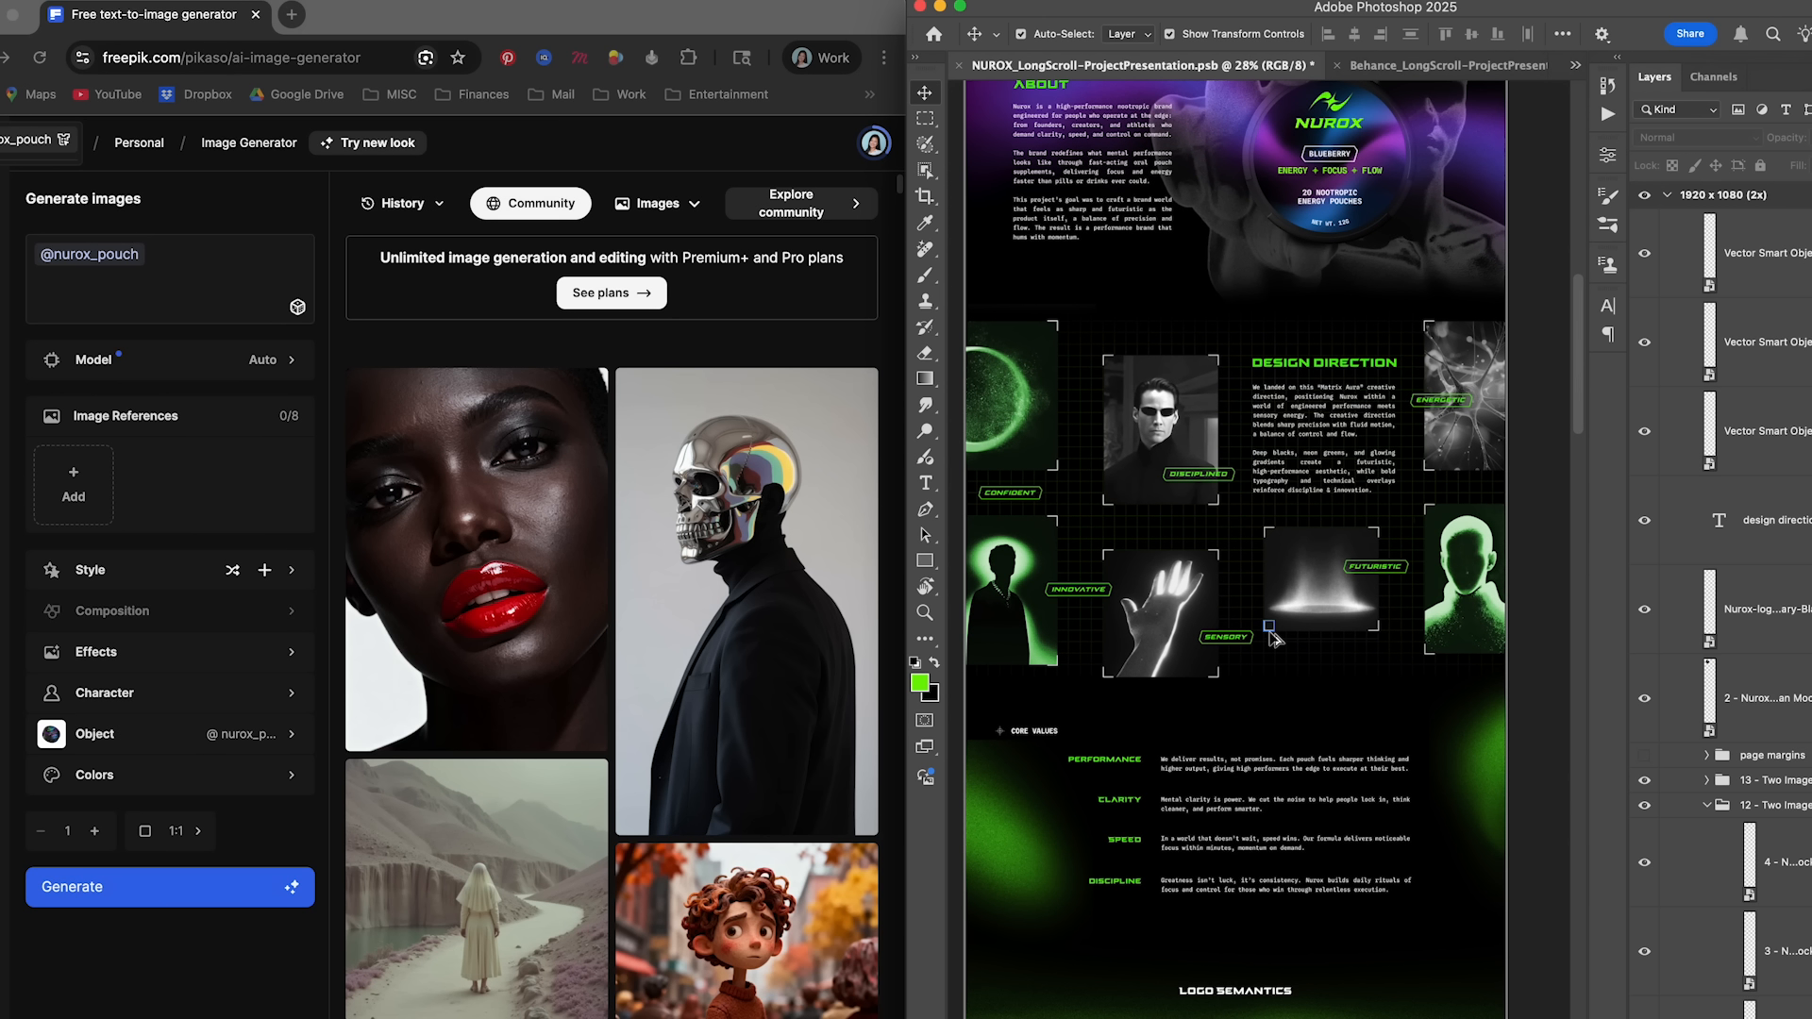
pyautogui.scroll(1, 1255, 651)
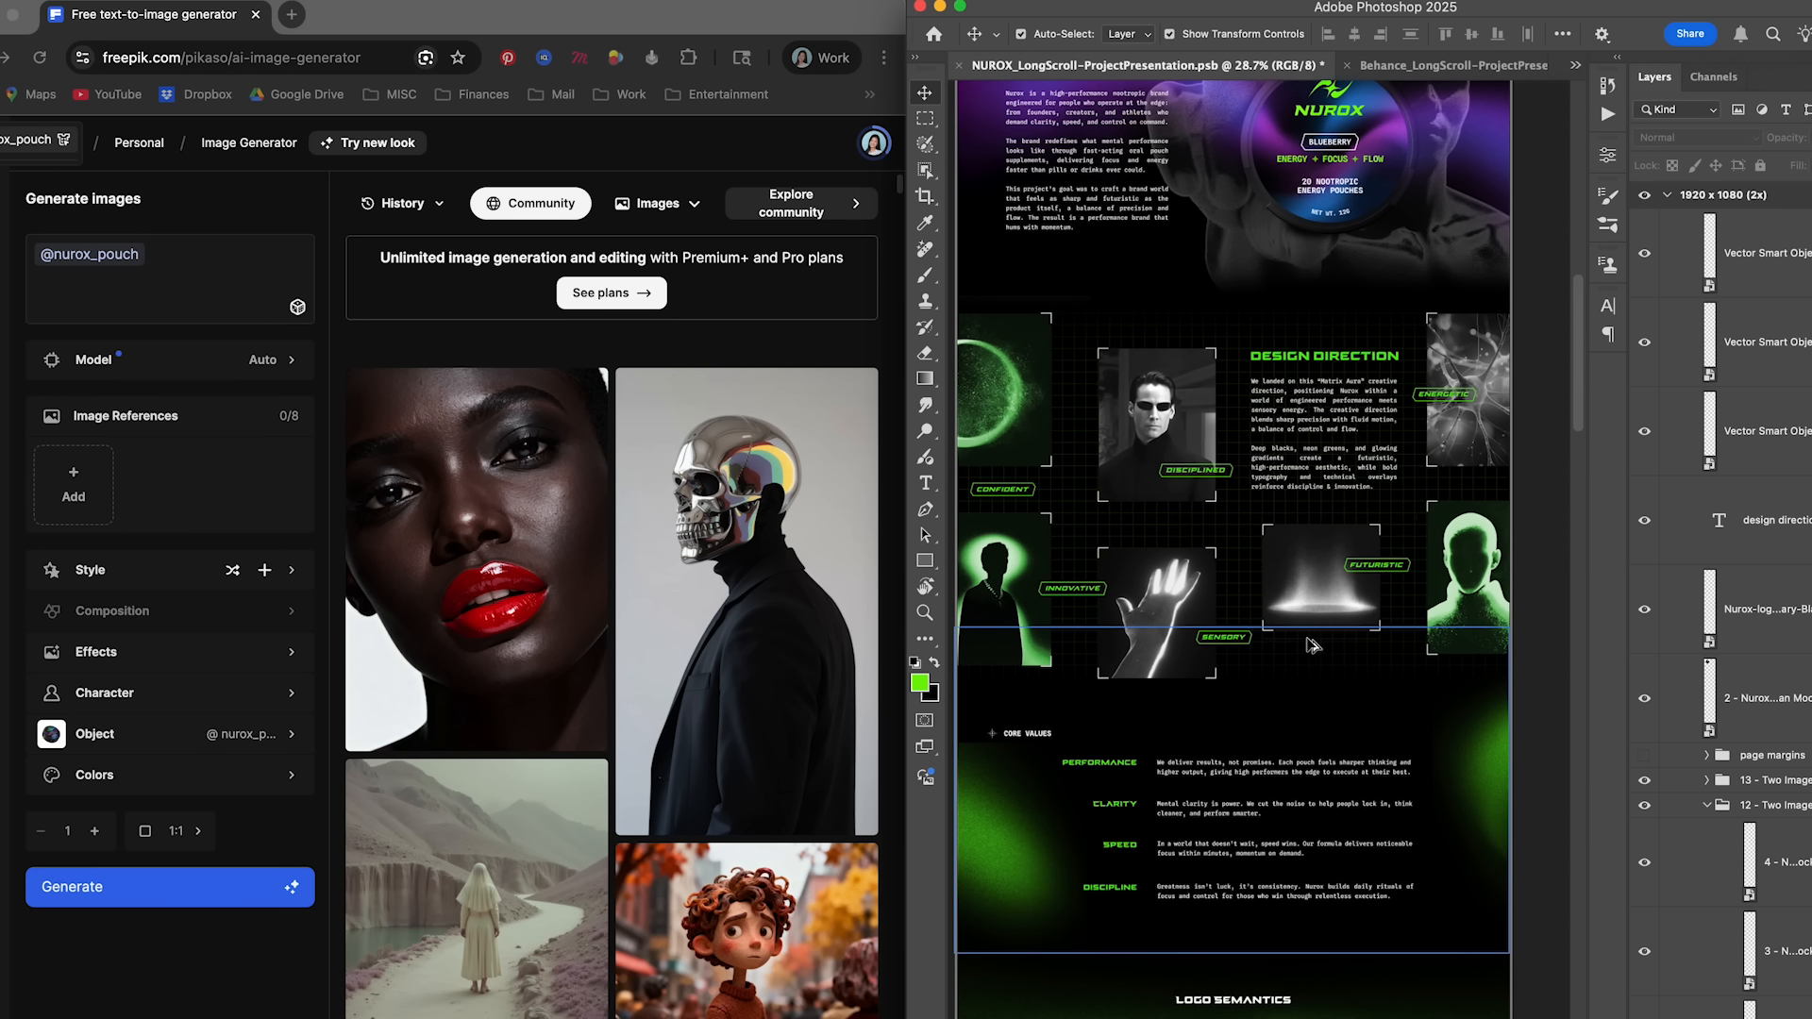
pyautogui.scroll(3, 1264, 668)
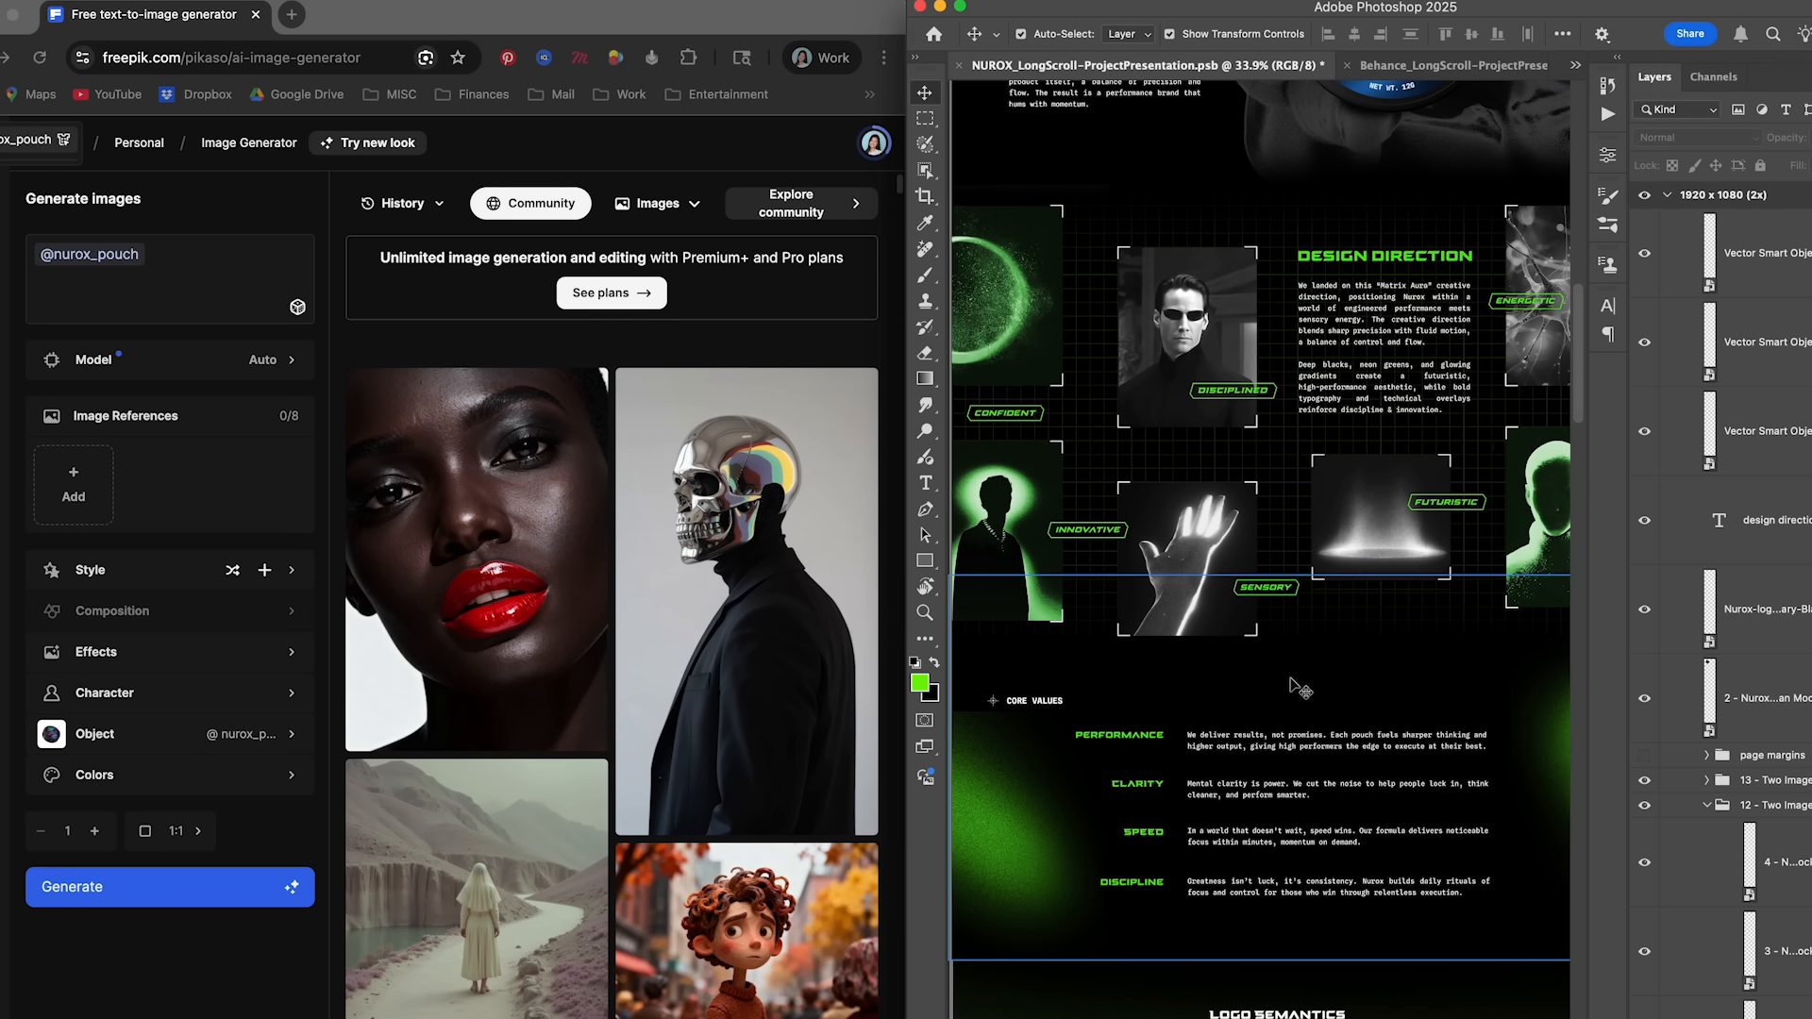
pyautogui.scroll(-1, 1278, 717)
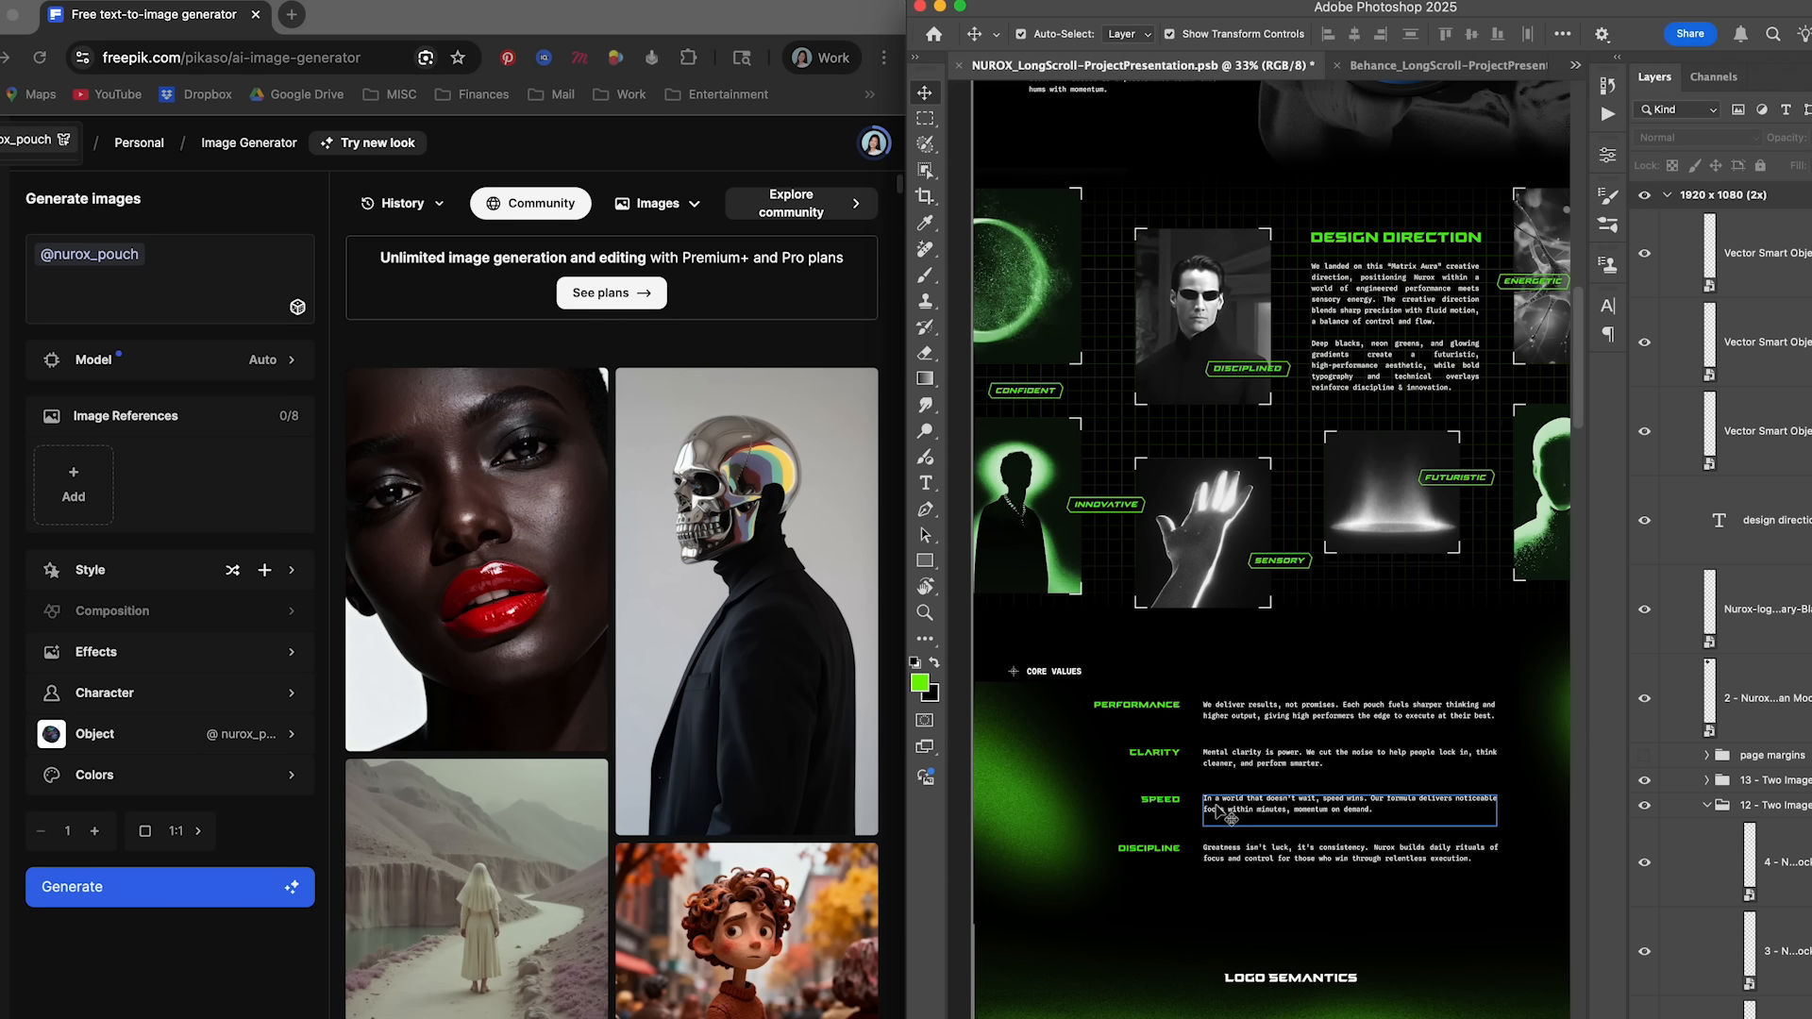
pyautogui.scroll(-3, 1262, 658)
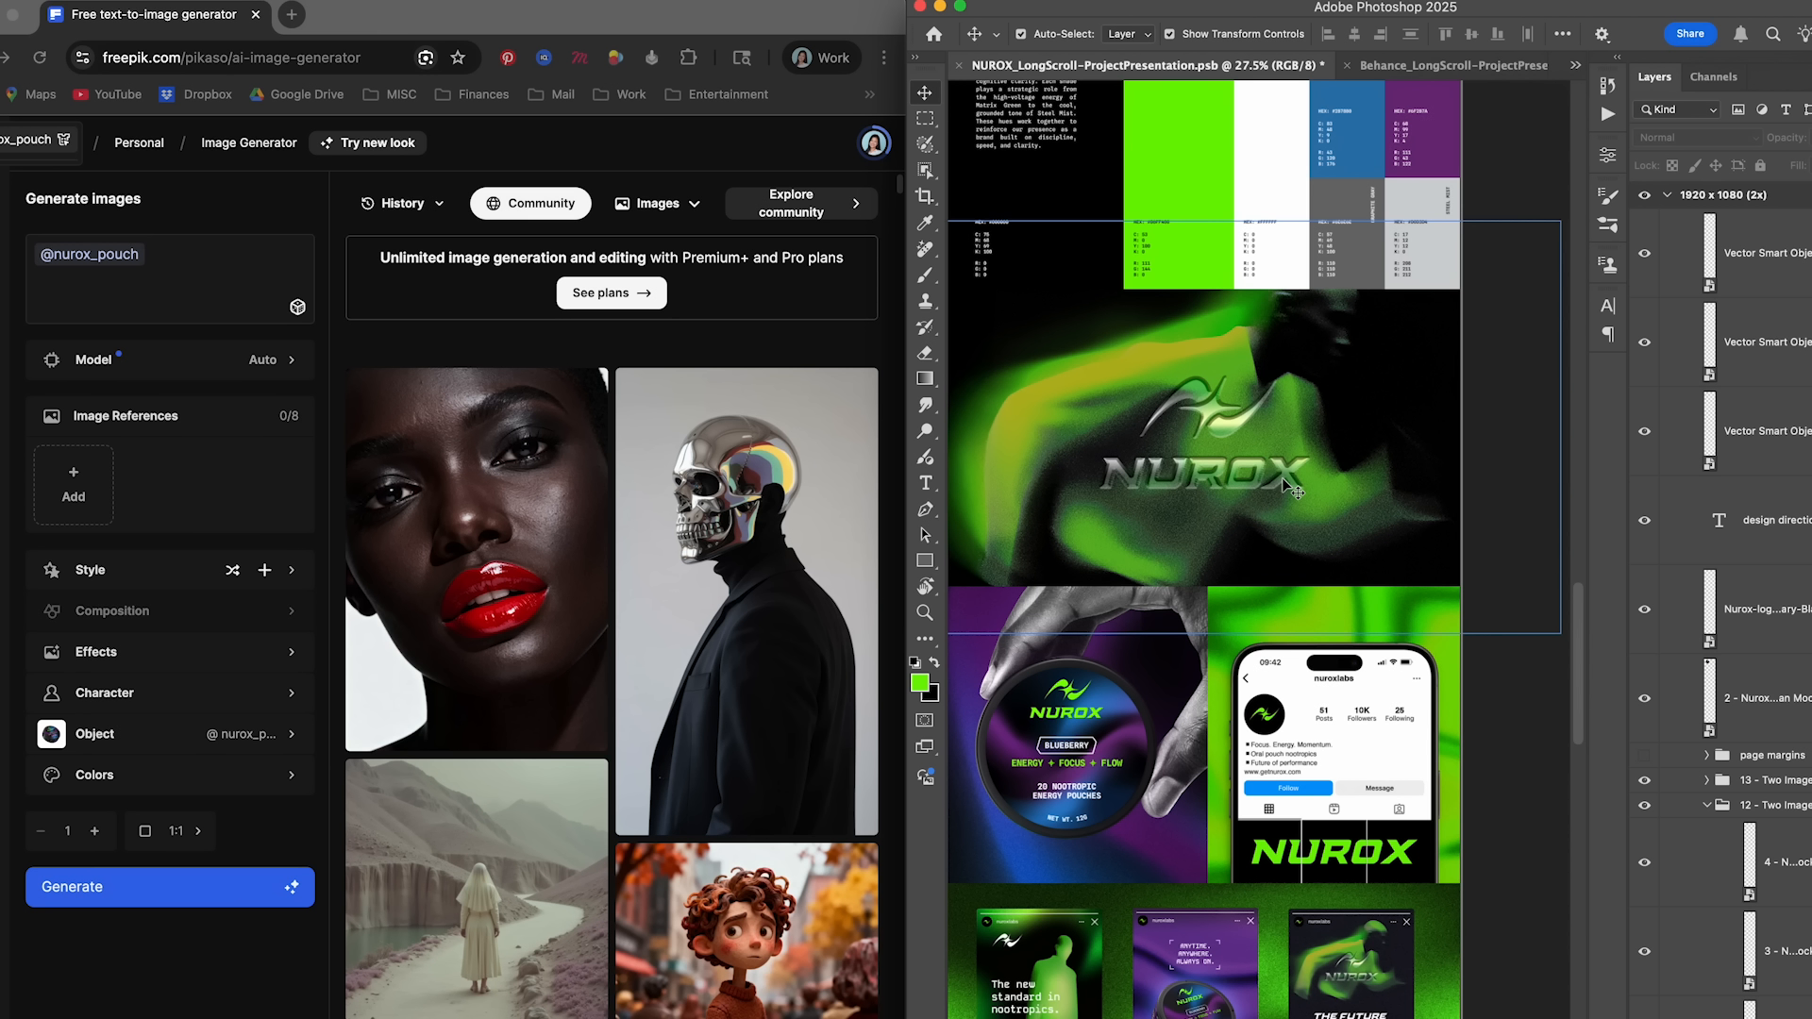
pyautogui.scroll(-5, 1288, 463)
pyautogui.scroll(-2, 1458, 462)
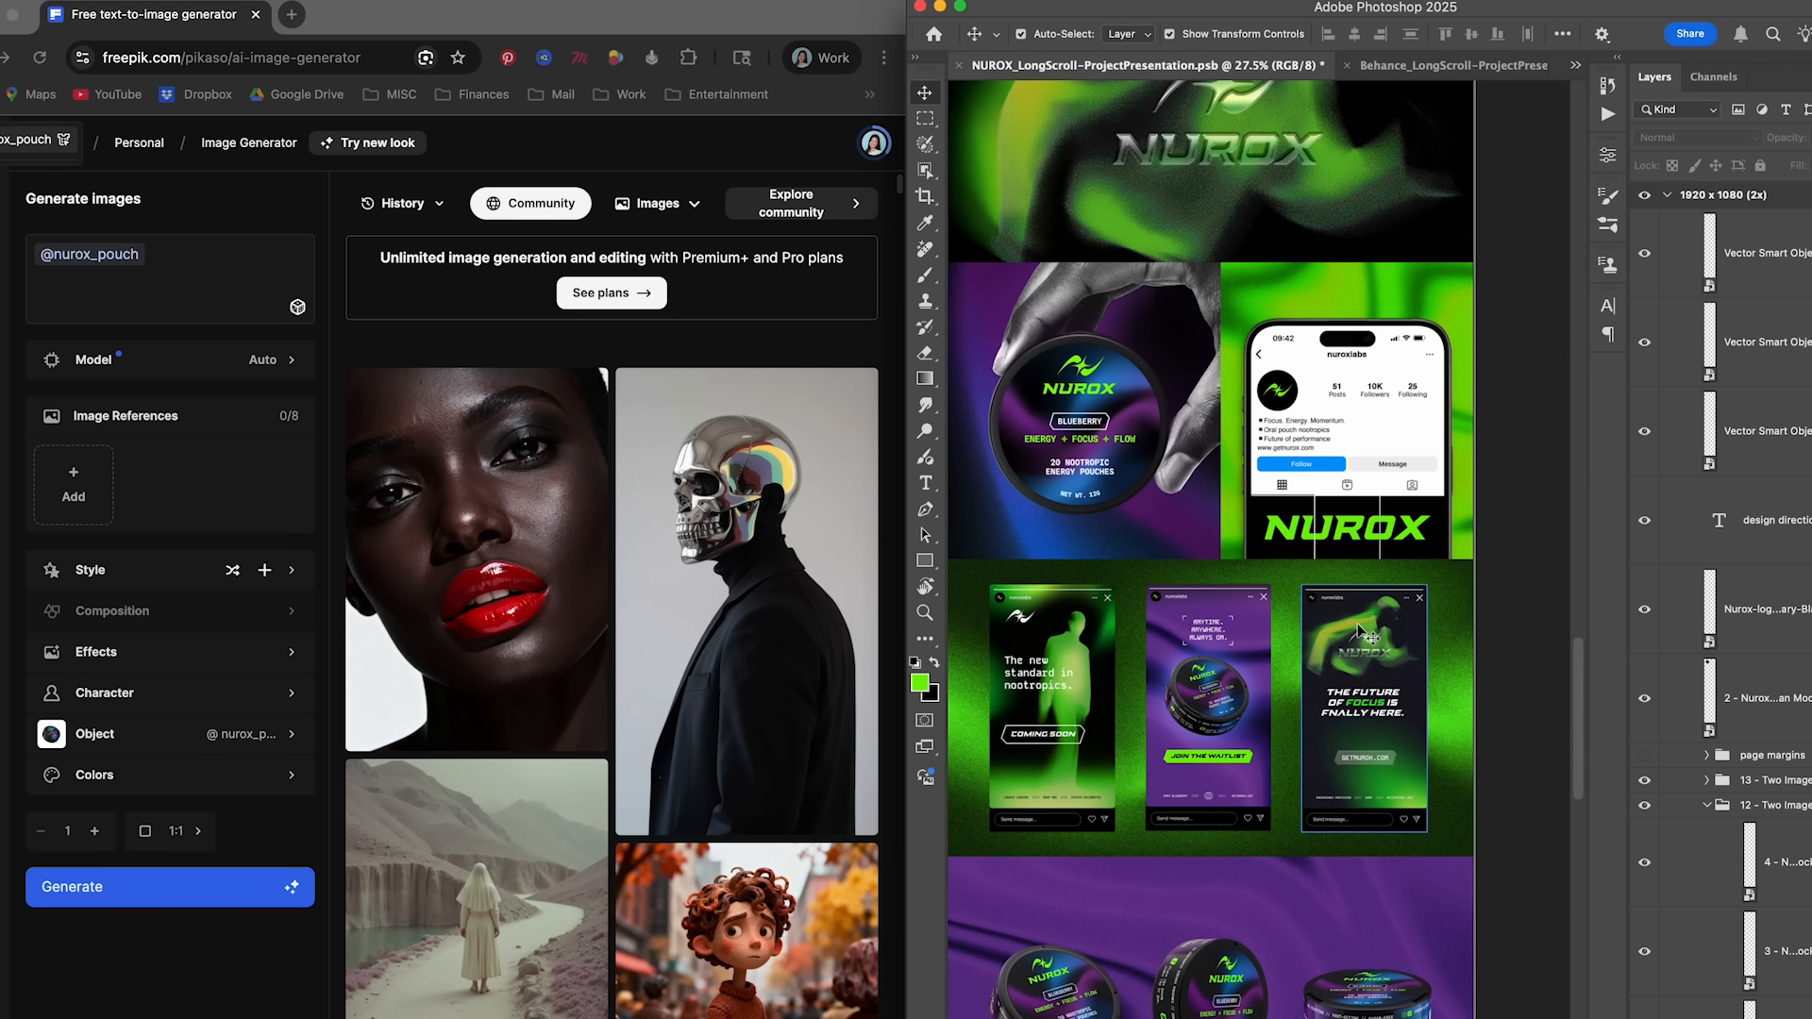
pyautogui.click(142, 300)
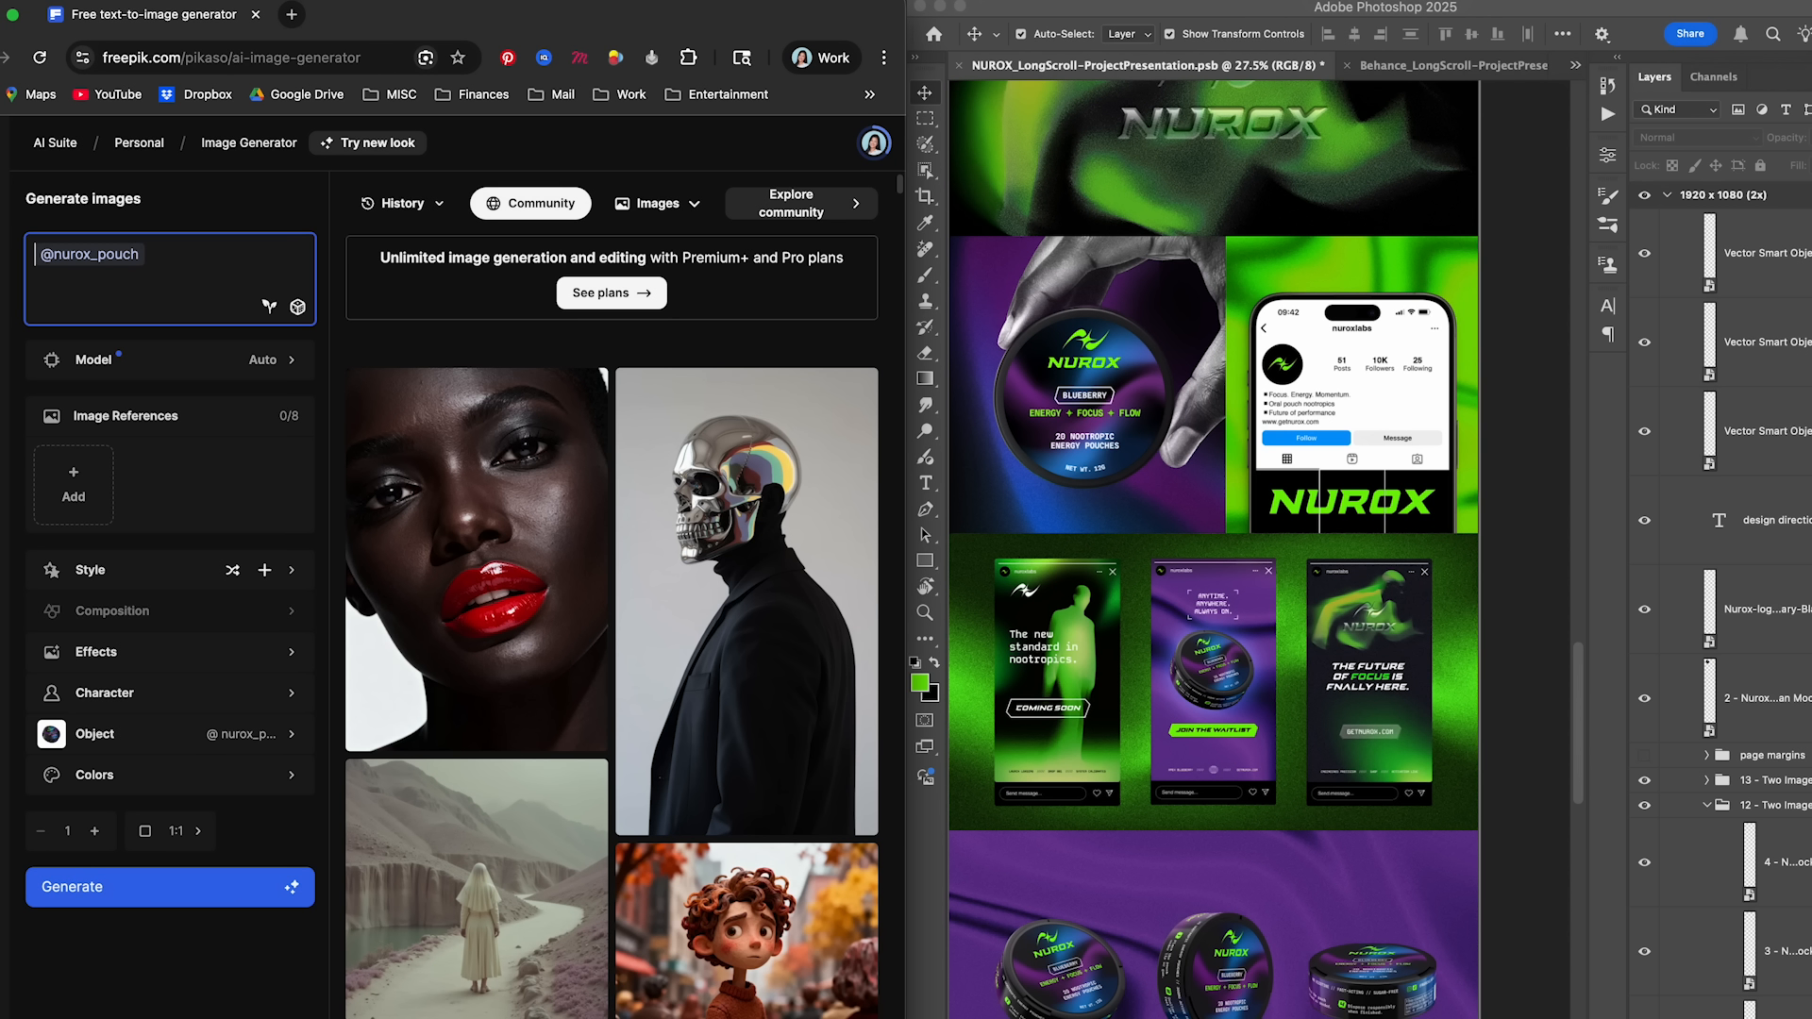
pyautogui.write('athletic m')
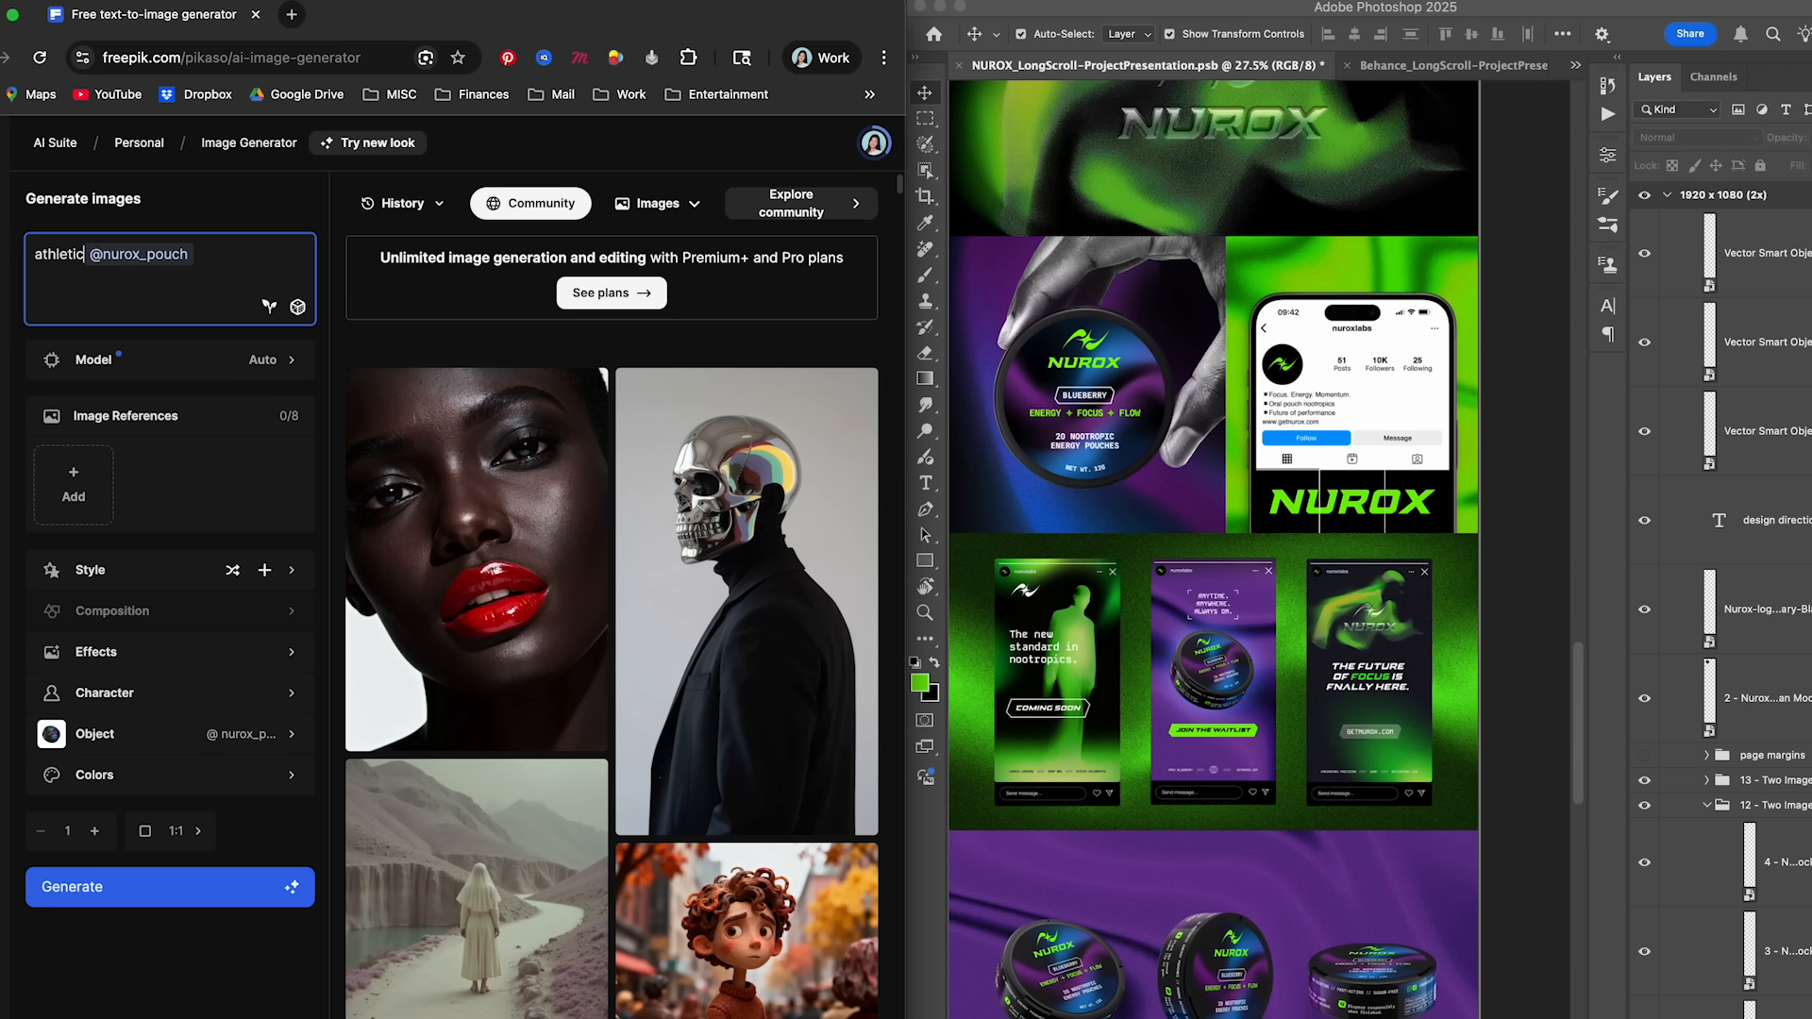
pyautogui.write('an holding')
pyautogui.click(298, 256)
pyautogui.write('in one hand,')
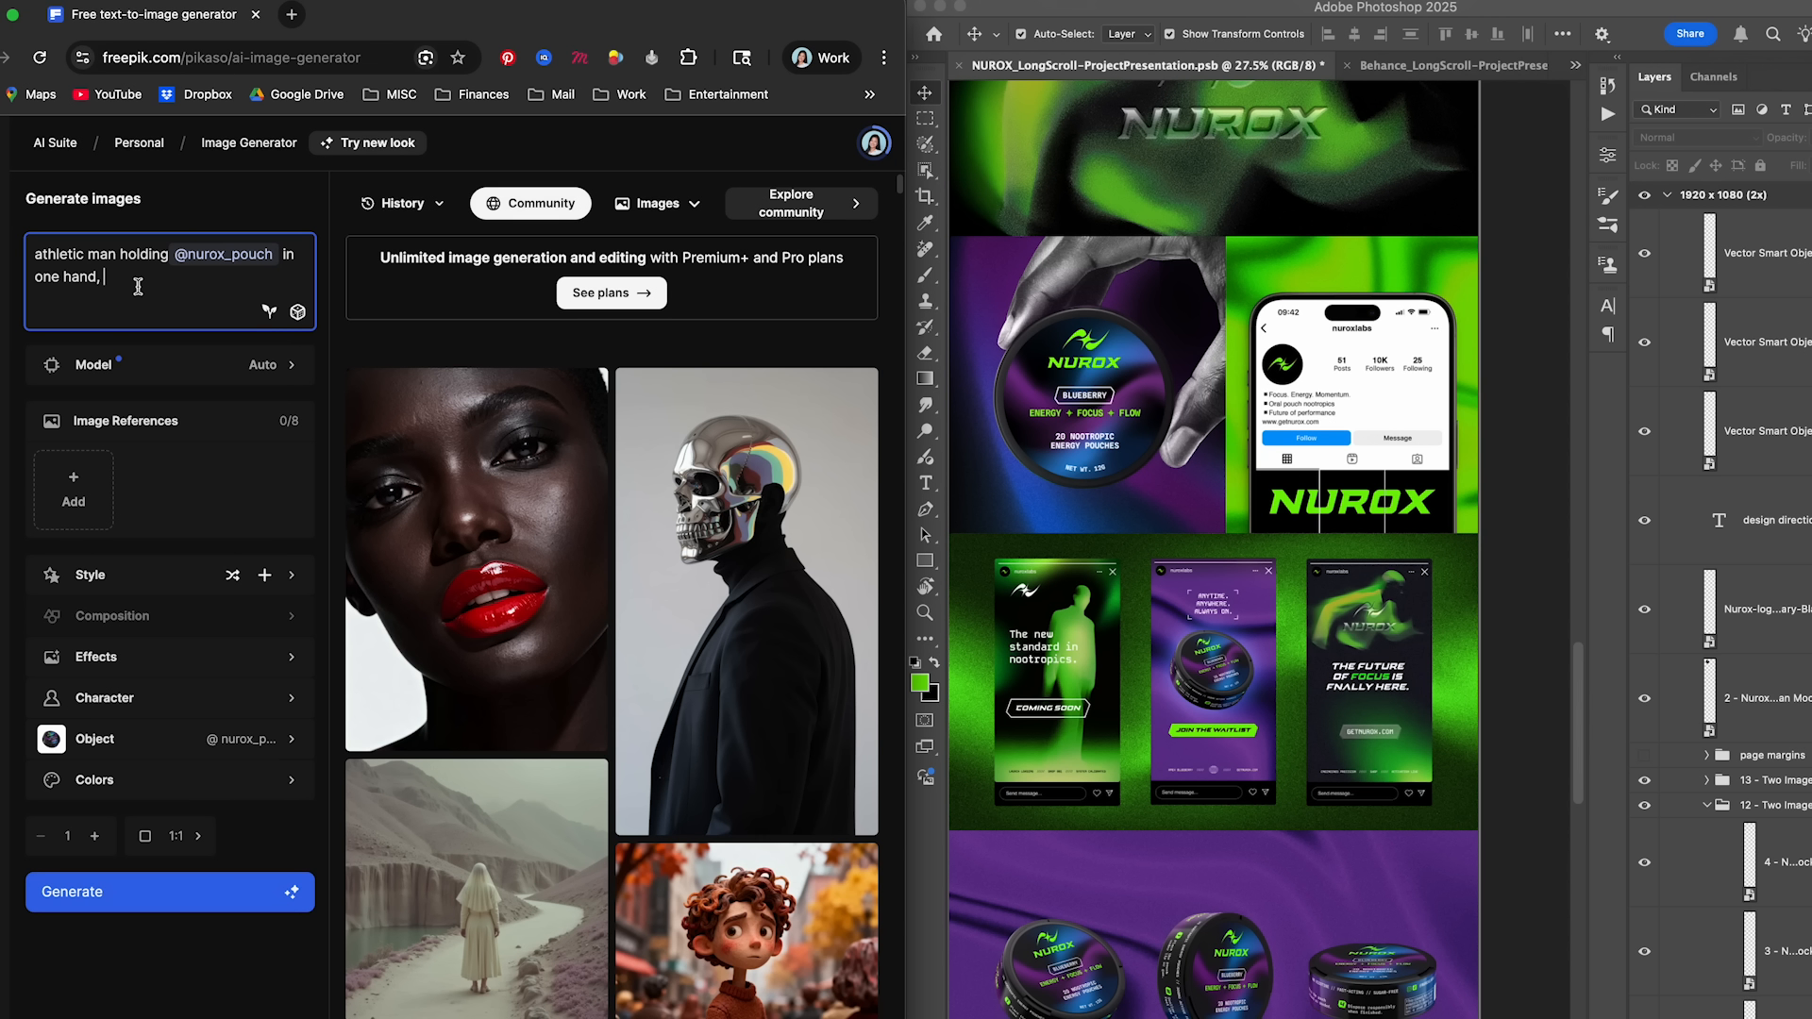
# - Add the setting "standing on a track field in the late evening" to the image prompt
pyautogui.write('standing on a track fie')
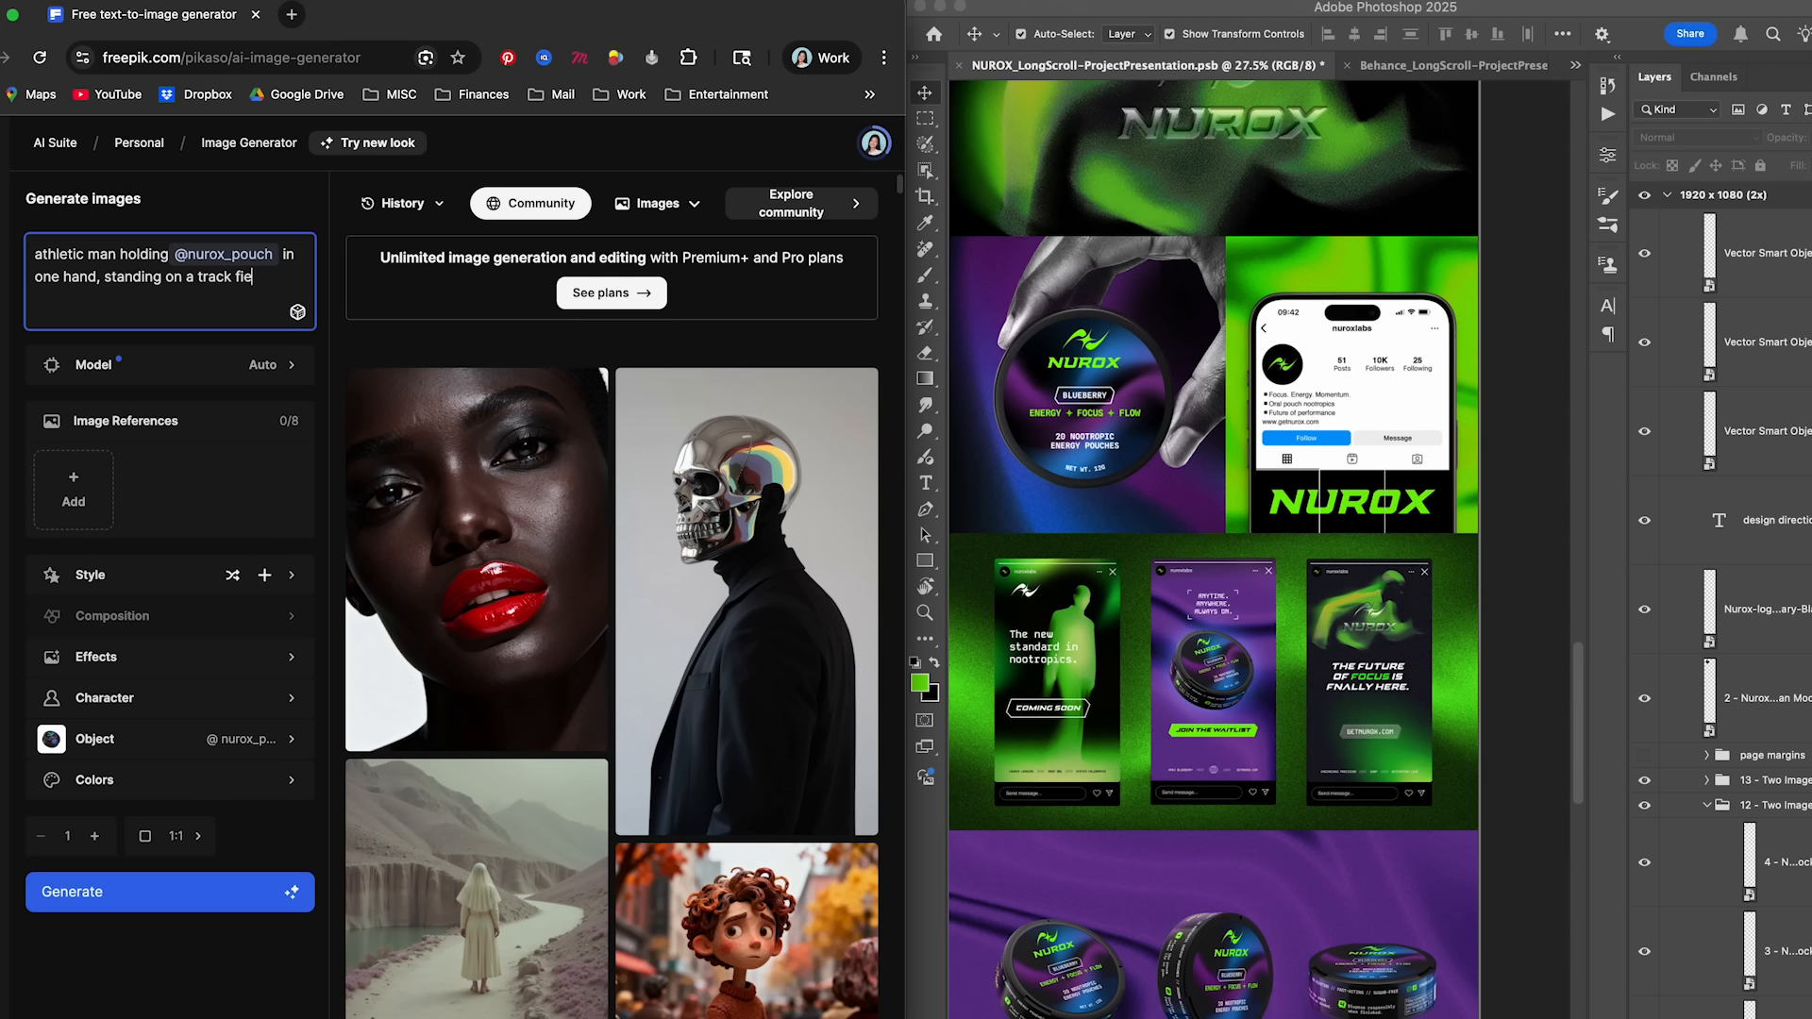
pyautogui.write('ld in t')
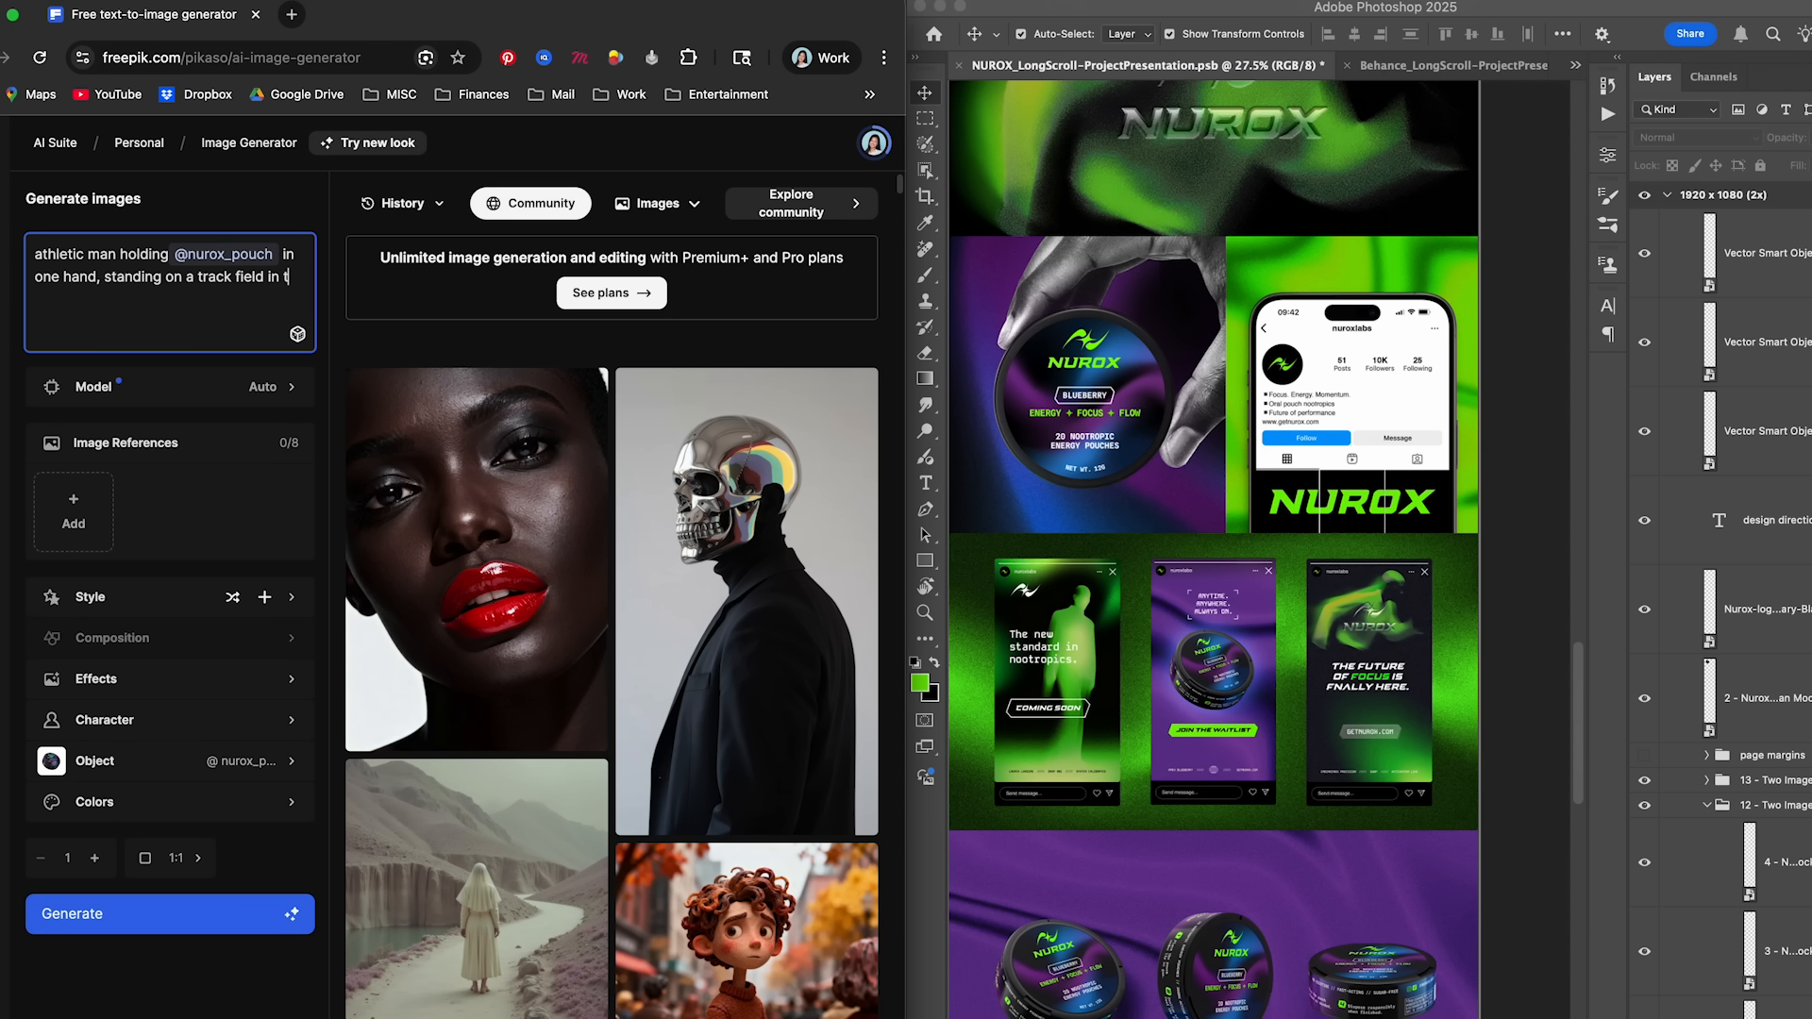
pyautogui.write('he late evening, he is wearing')
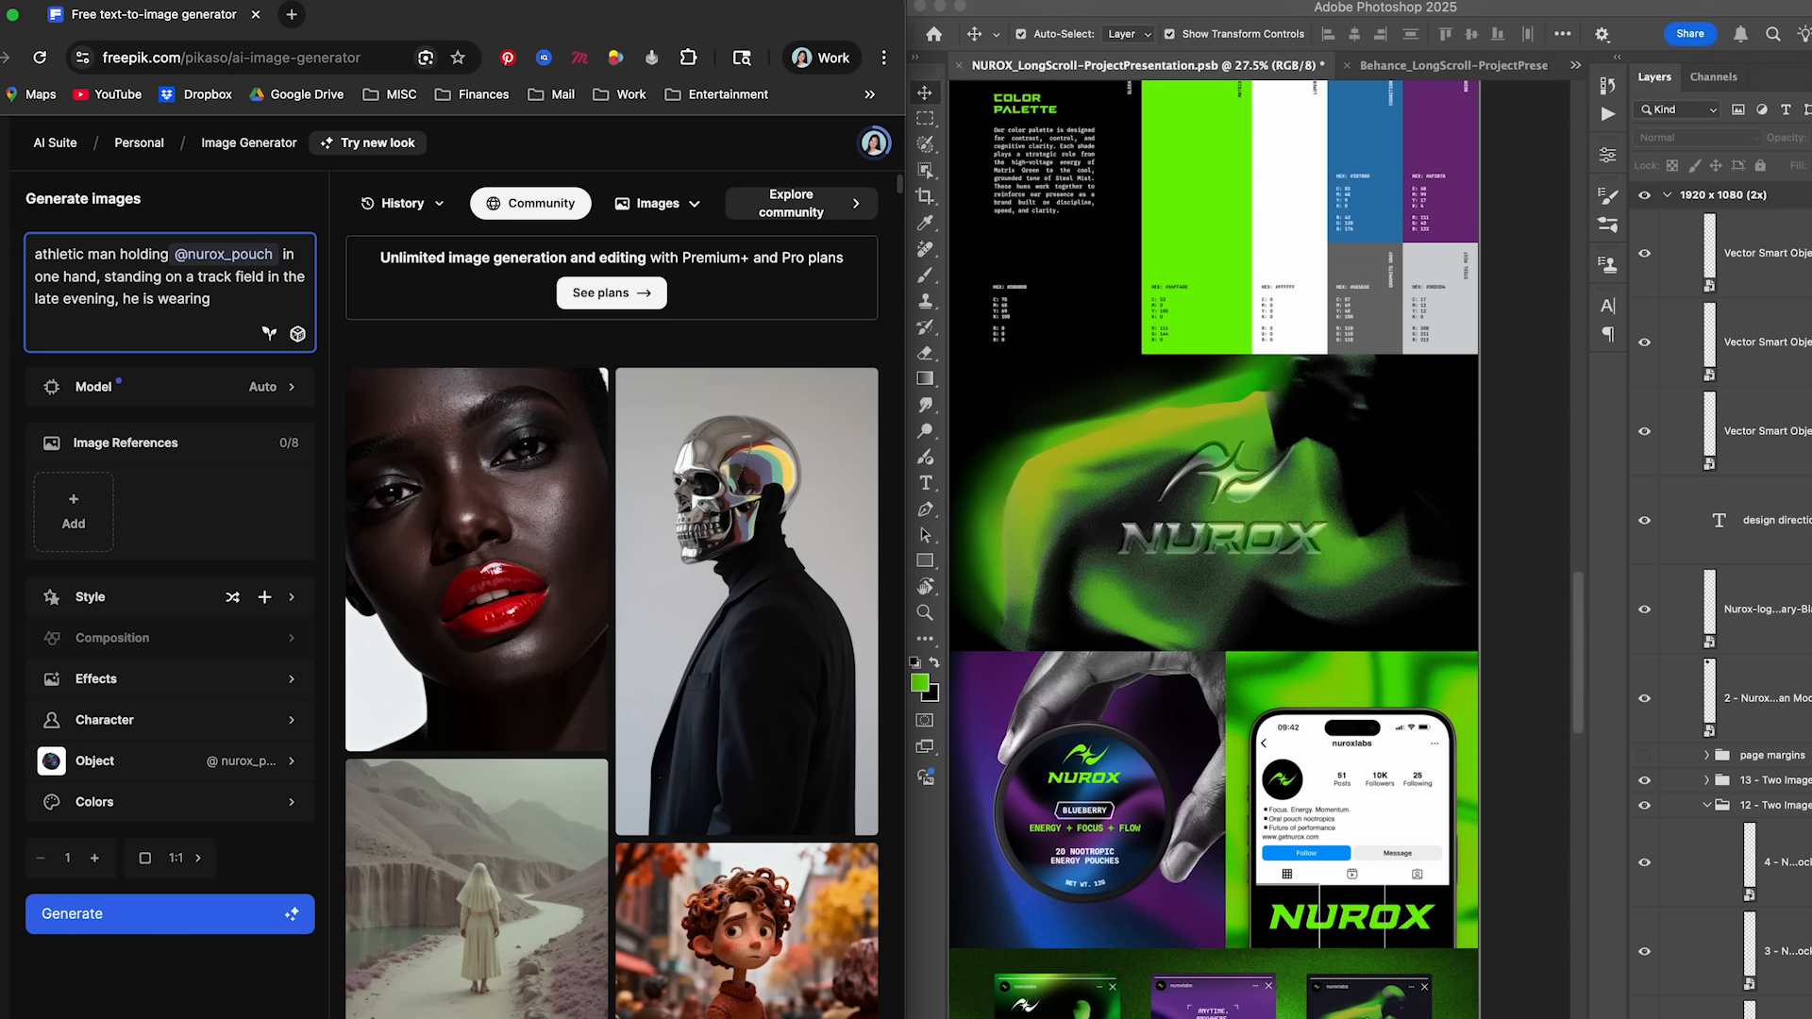
pyautogui.write(' a black tank top with sweat stains,')
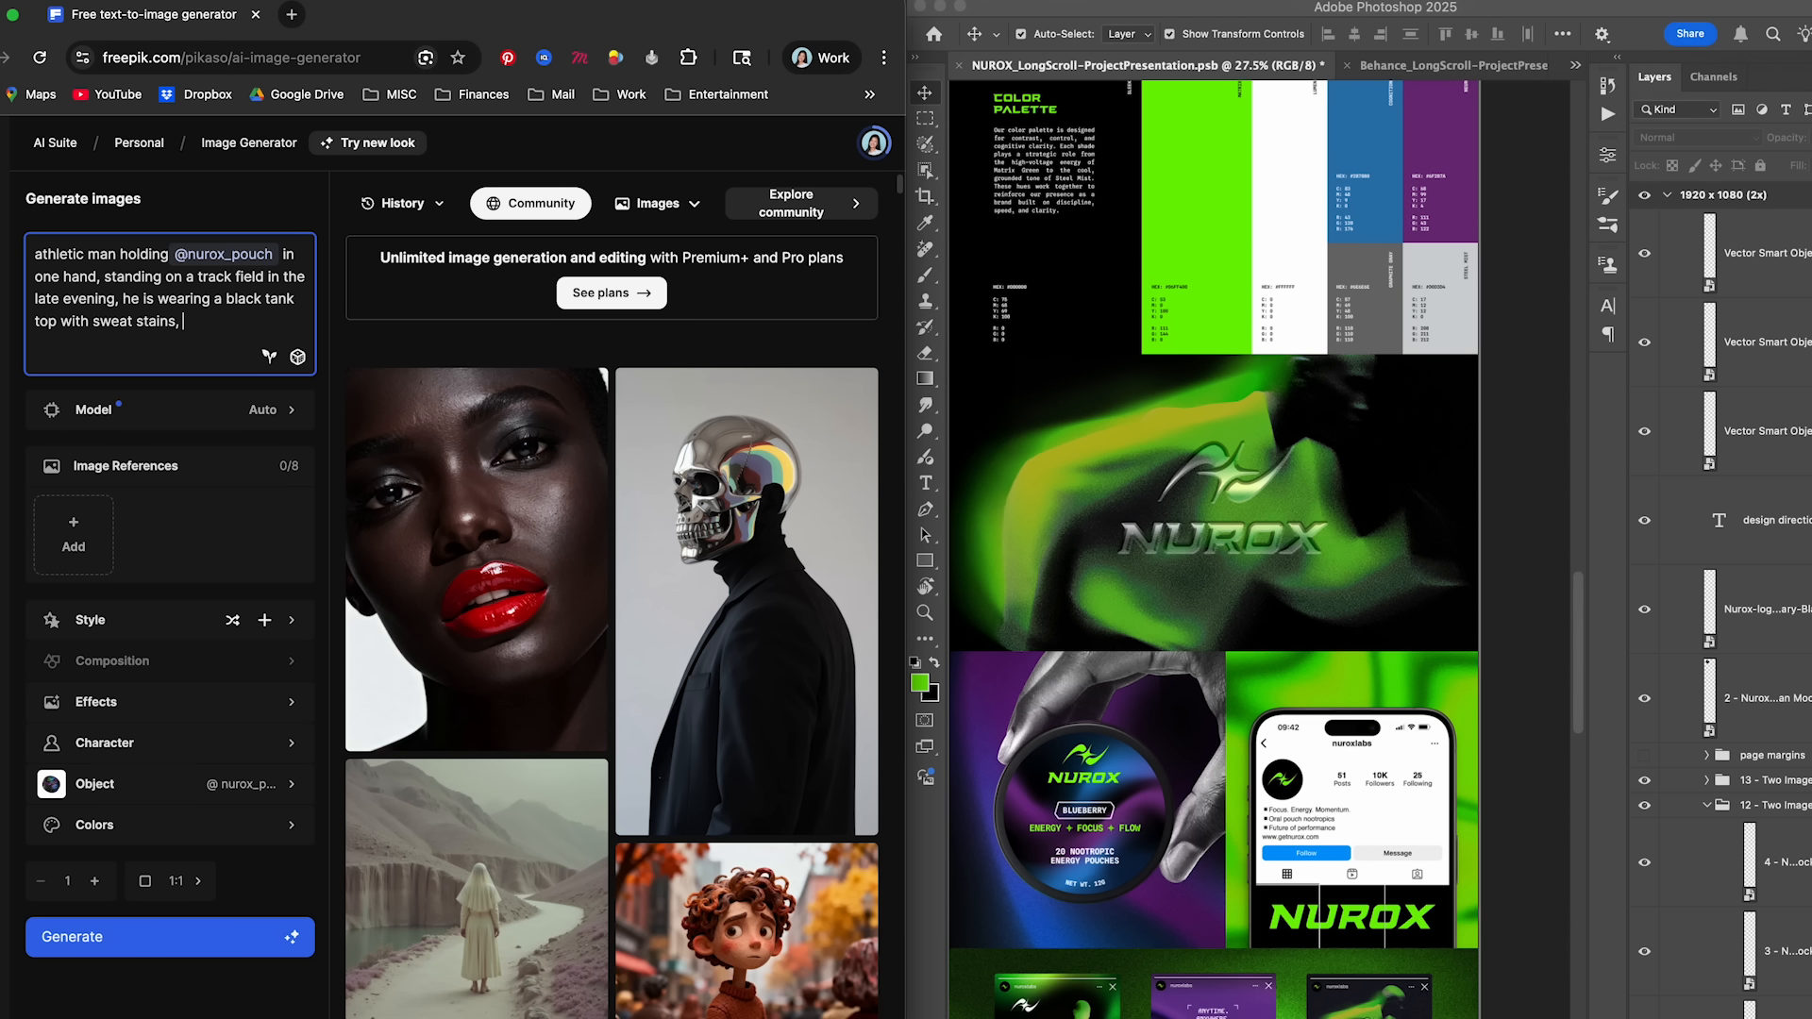
# - Add "background has some greenery of trees and nature, shot with a high-flash analog photography style, 35mm lens" to the prompt
pyautogui.write('background has some greenery of trees and nature,')
pyautogui.write('shot w')
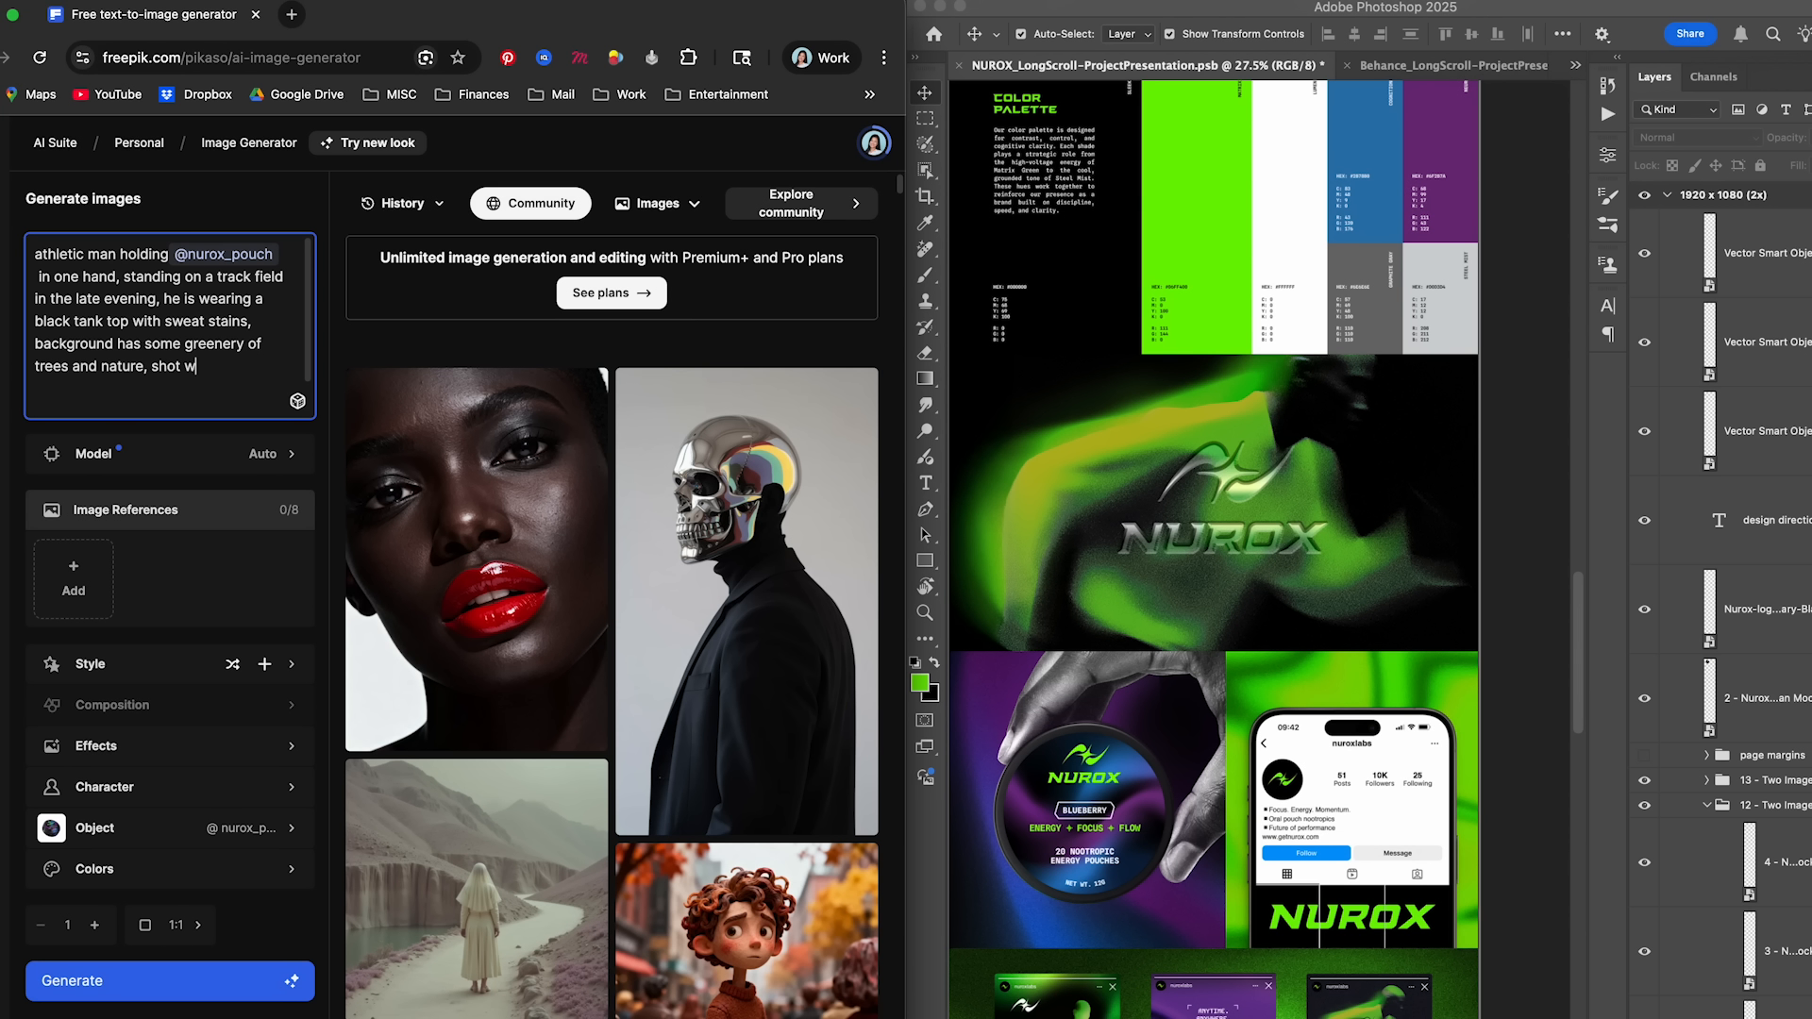
pyautogui.write('ith a high-flash analog photogr')
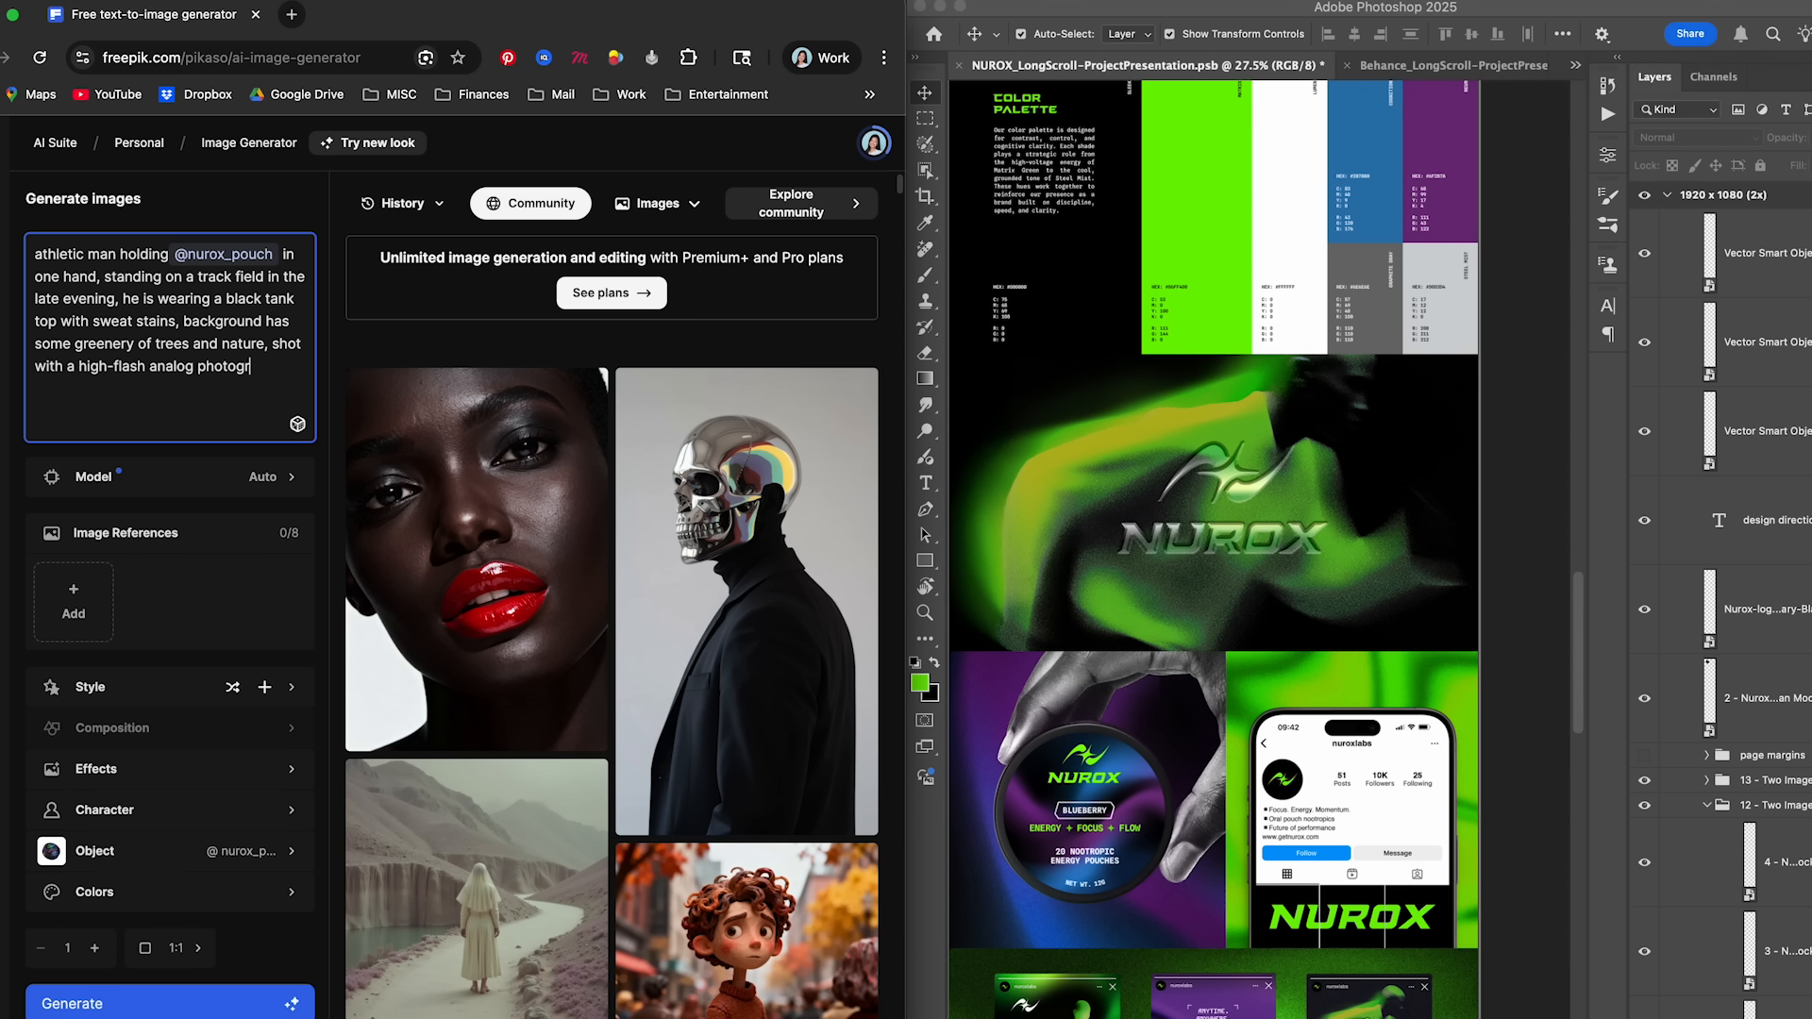
pyautogui.write('aphy style, 35mm lens, f')
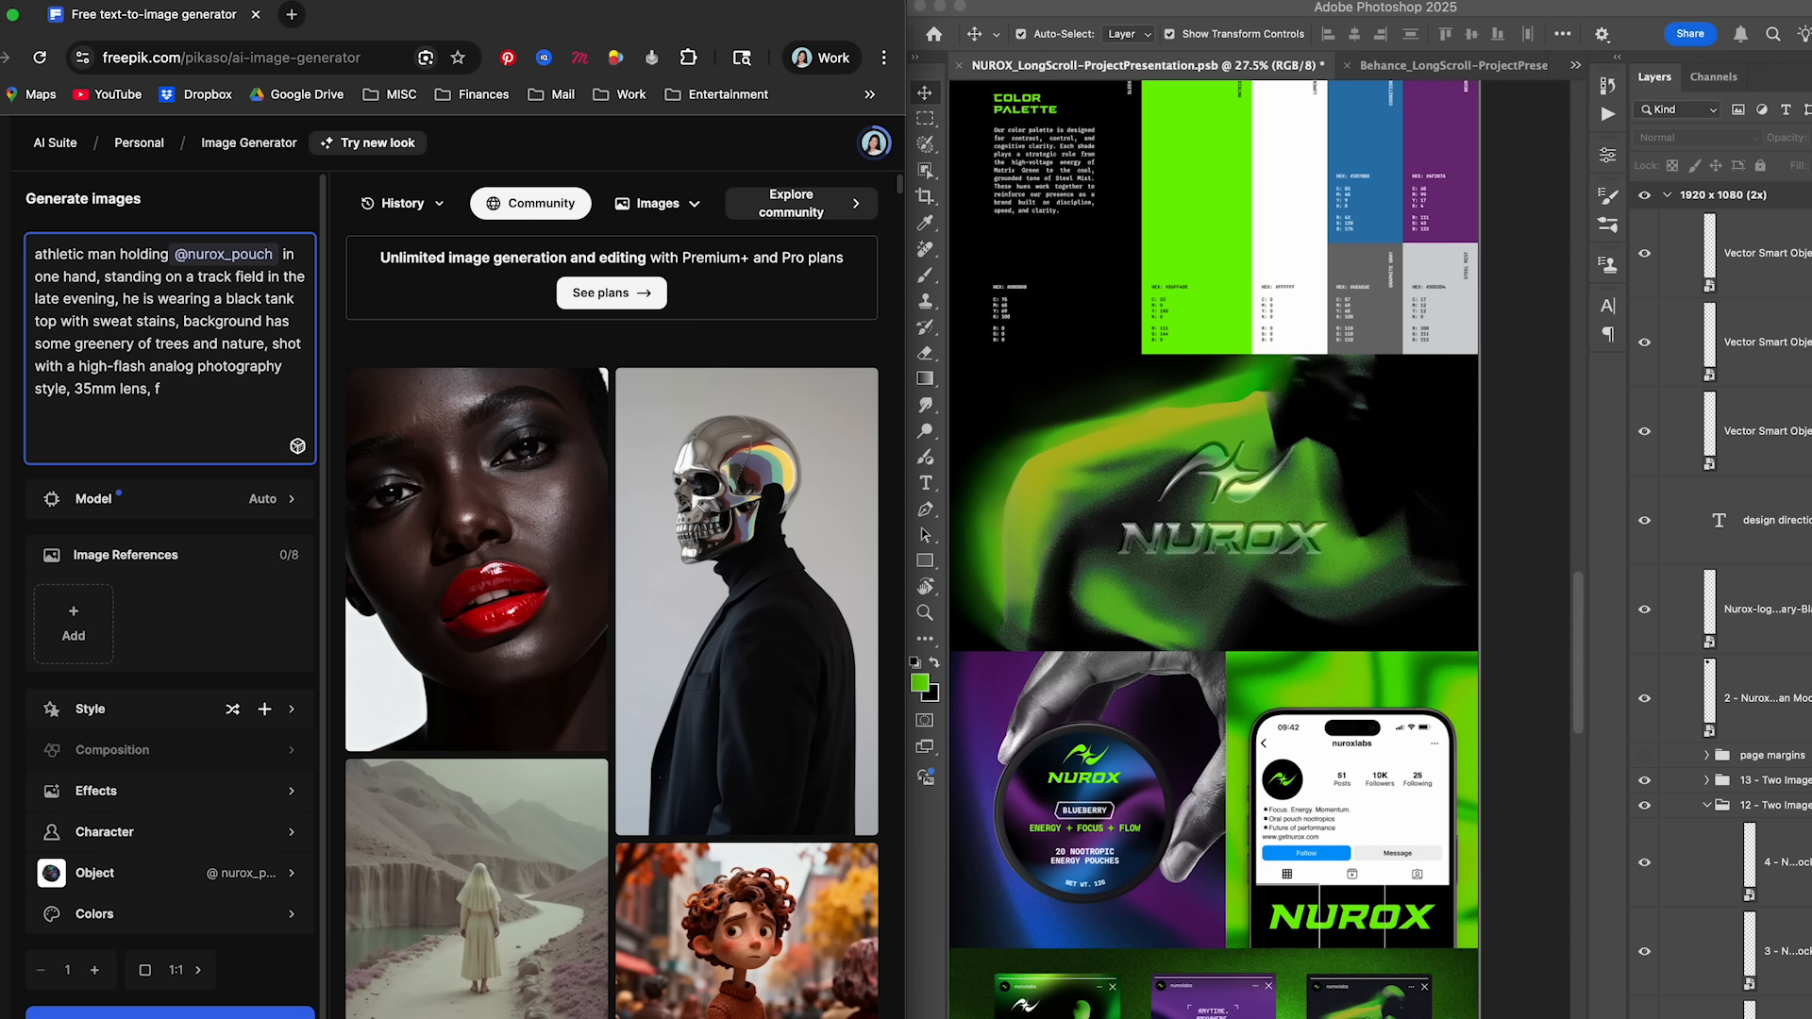
pyautogui.write(' 2.8, shallow depth of field, detailed skin pores and sweat on his skin,')
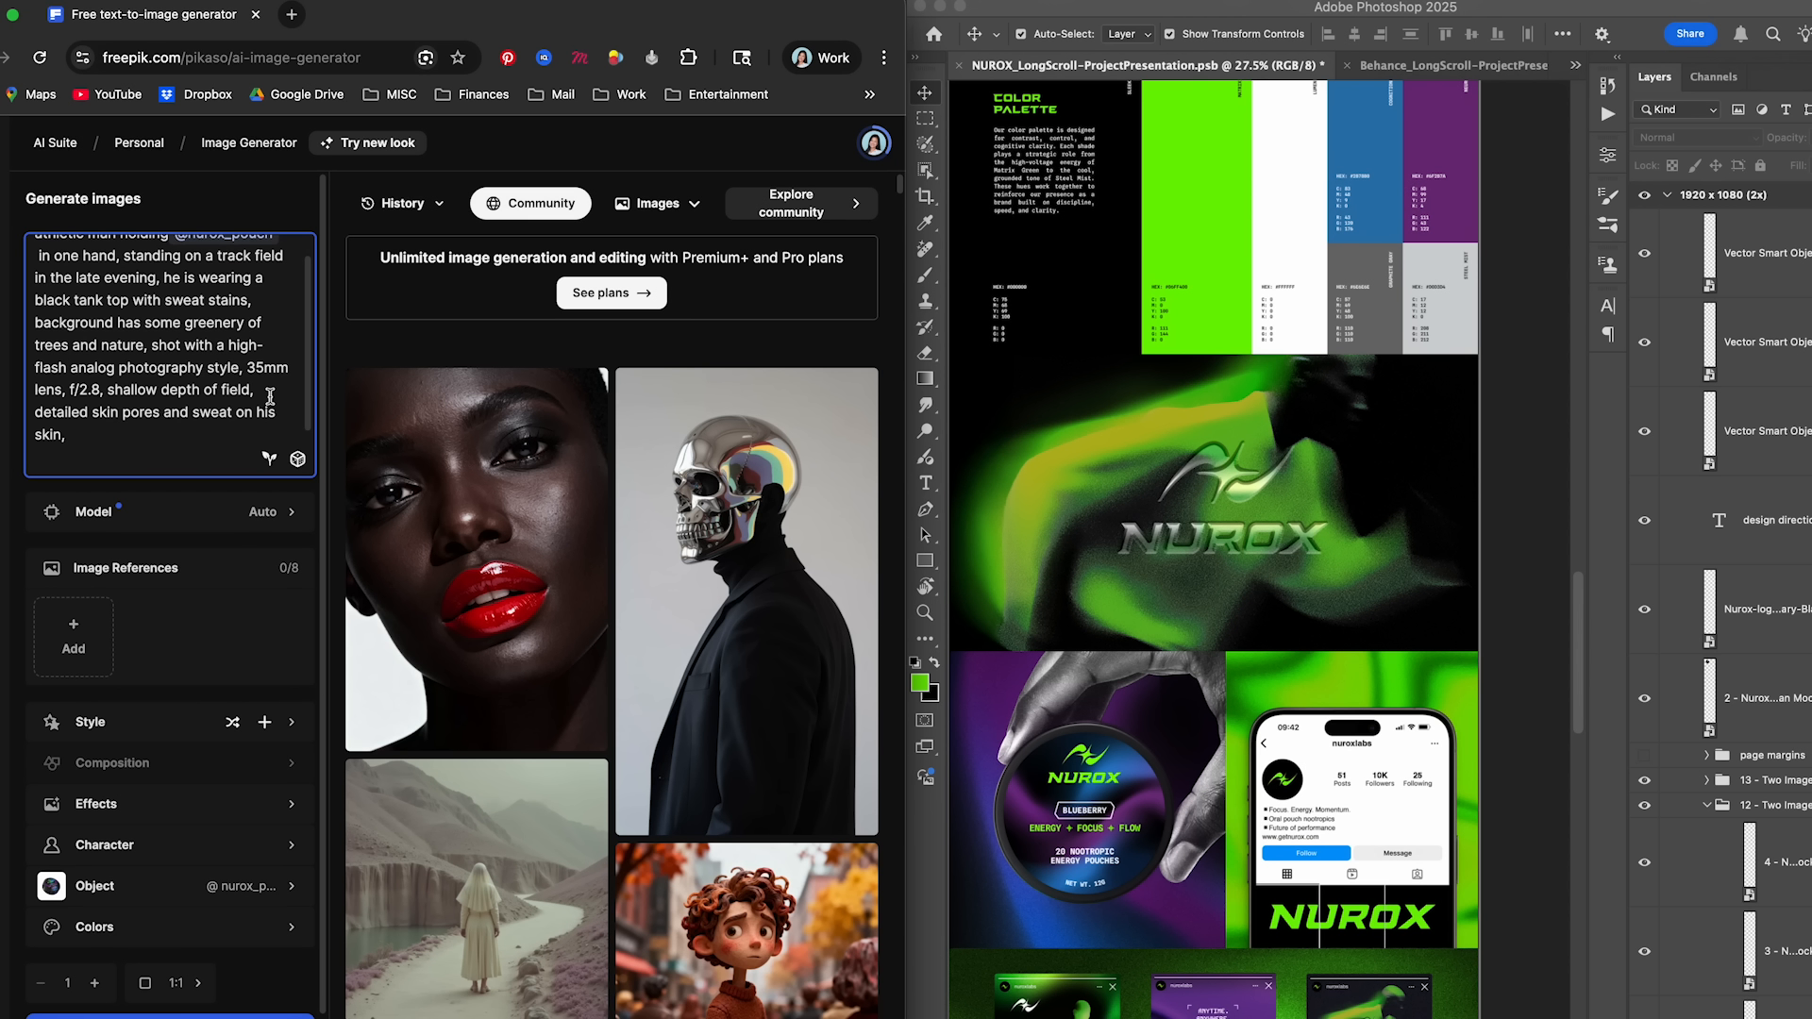
# - Extend the prompt with "f/2.8, shallow depth of field" and "show grittiness like detailed skin pores and sweat imperfections on his skin"
pyautogui.click(270, 396)
pyautogui.write('show grittines')
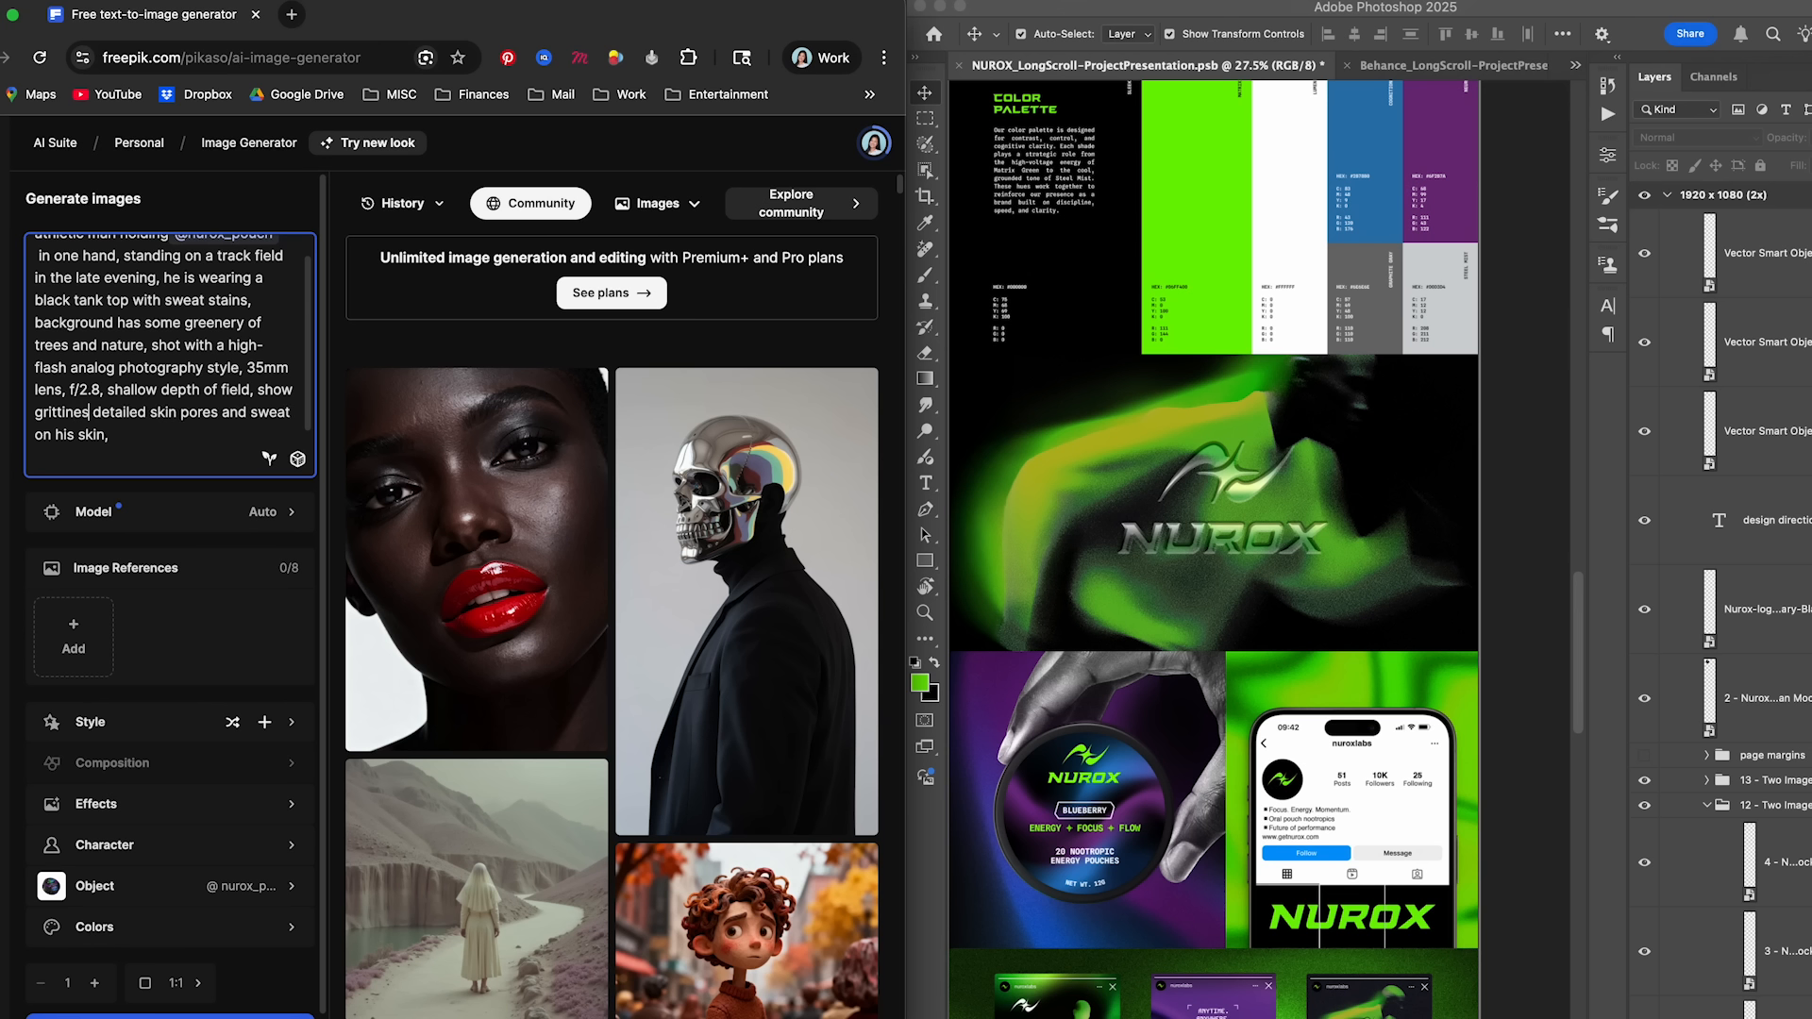
# - Finish the prompt with "wearing a fitness watch on his wrist" and generate the image
pyautogui.write('wearing a')
pyautogui.write(' fitness watch')
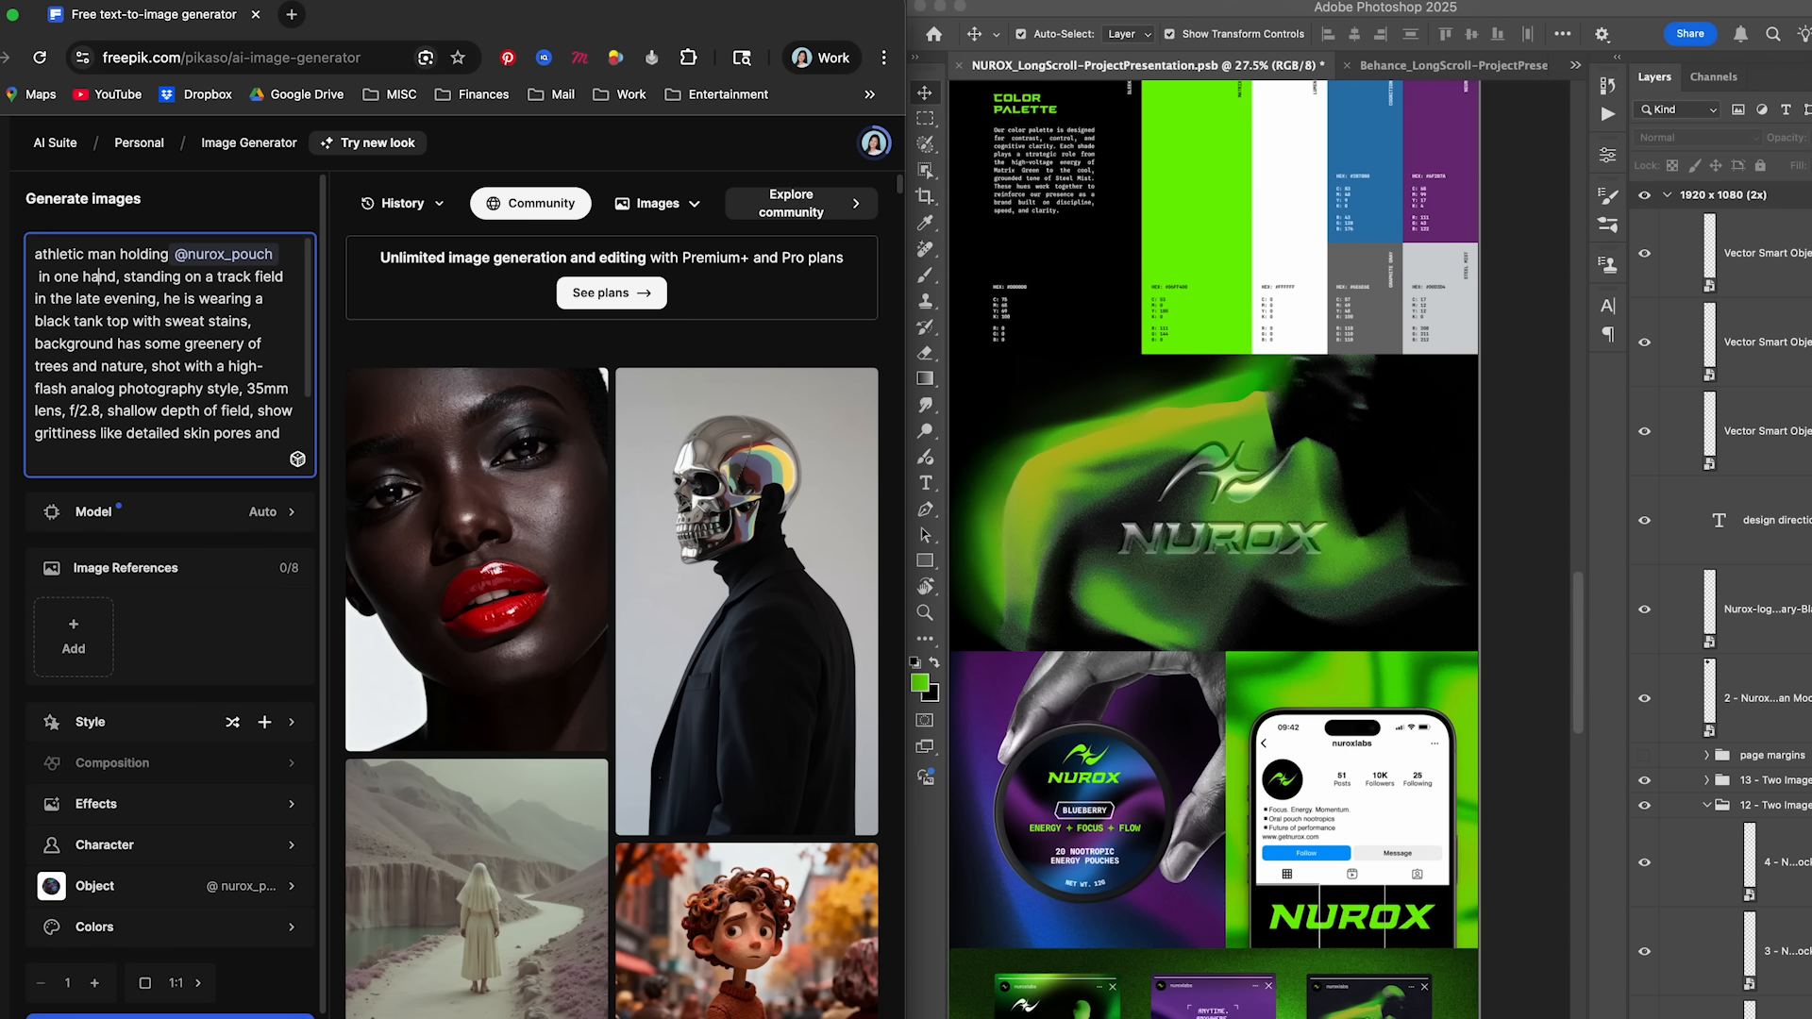
pyautogui.write('sweat imperfections on his skin, wearing a fitness watch on his wrist')
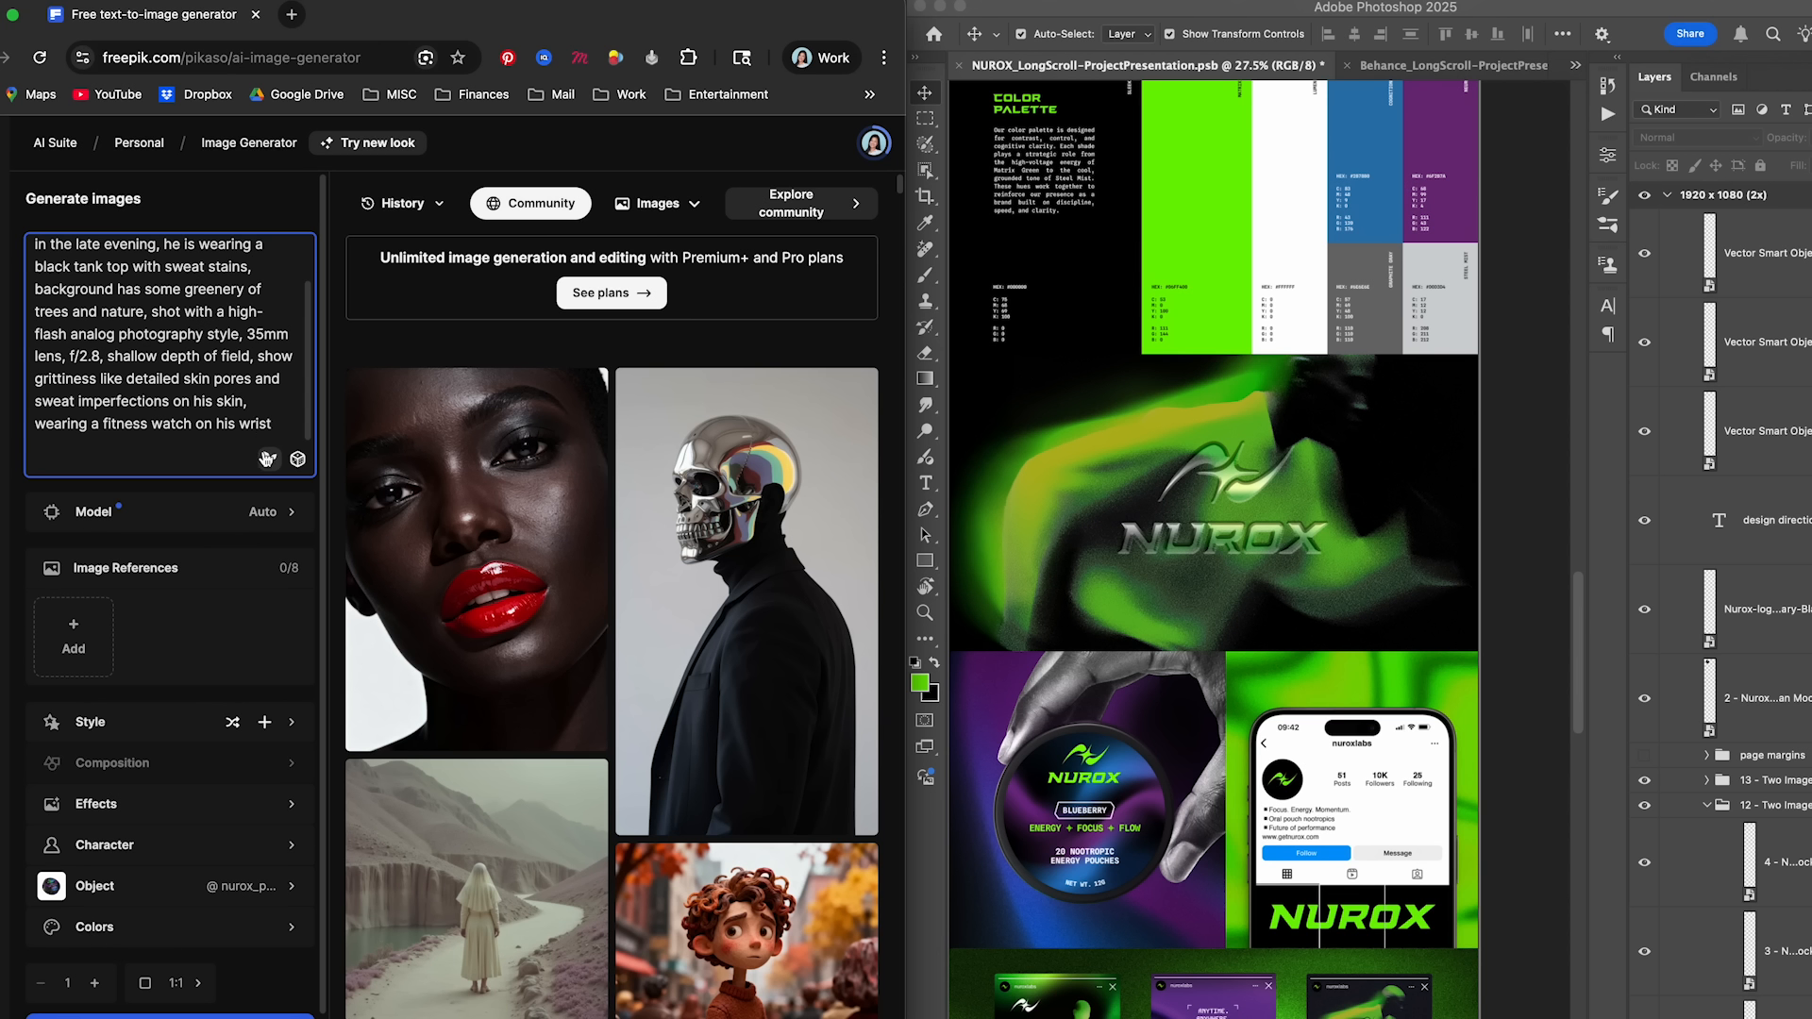
pyautogui.click(213, 1016)
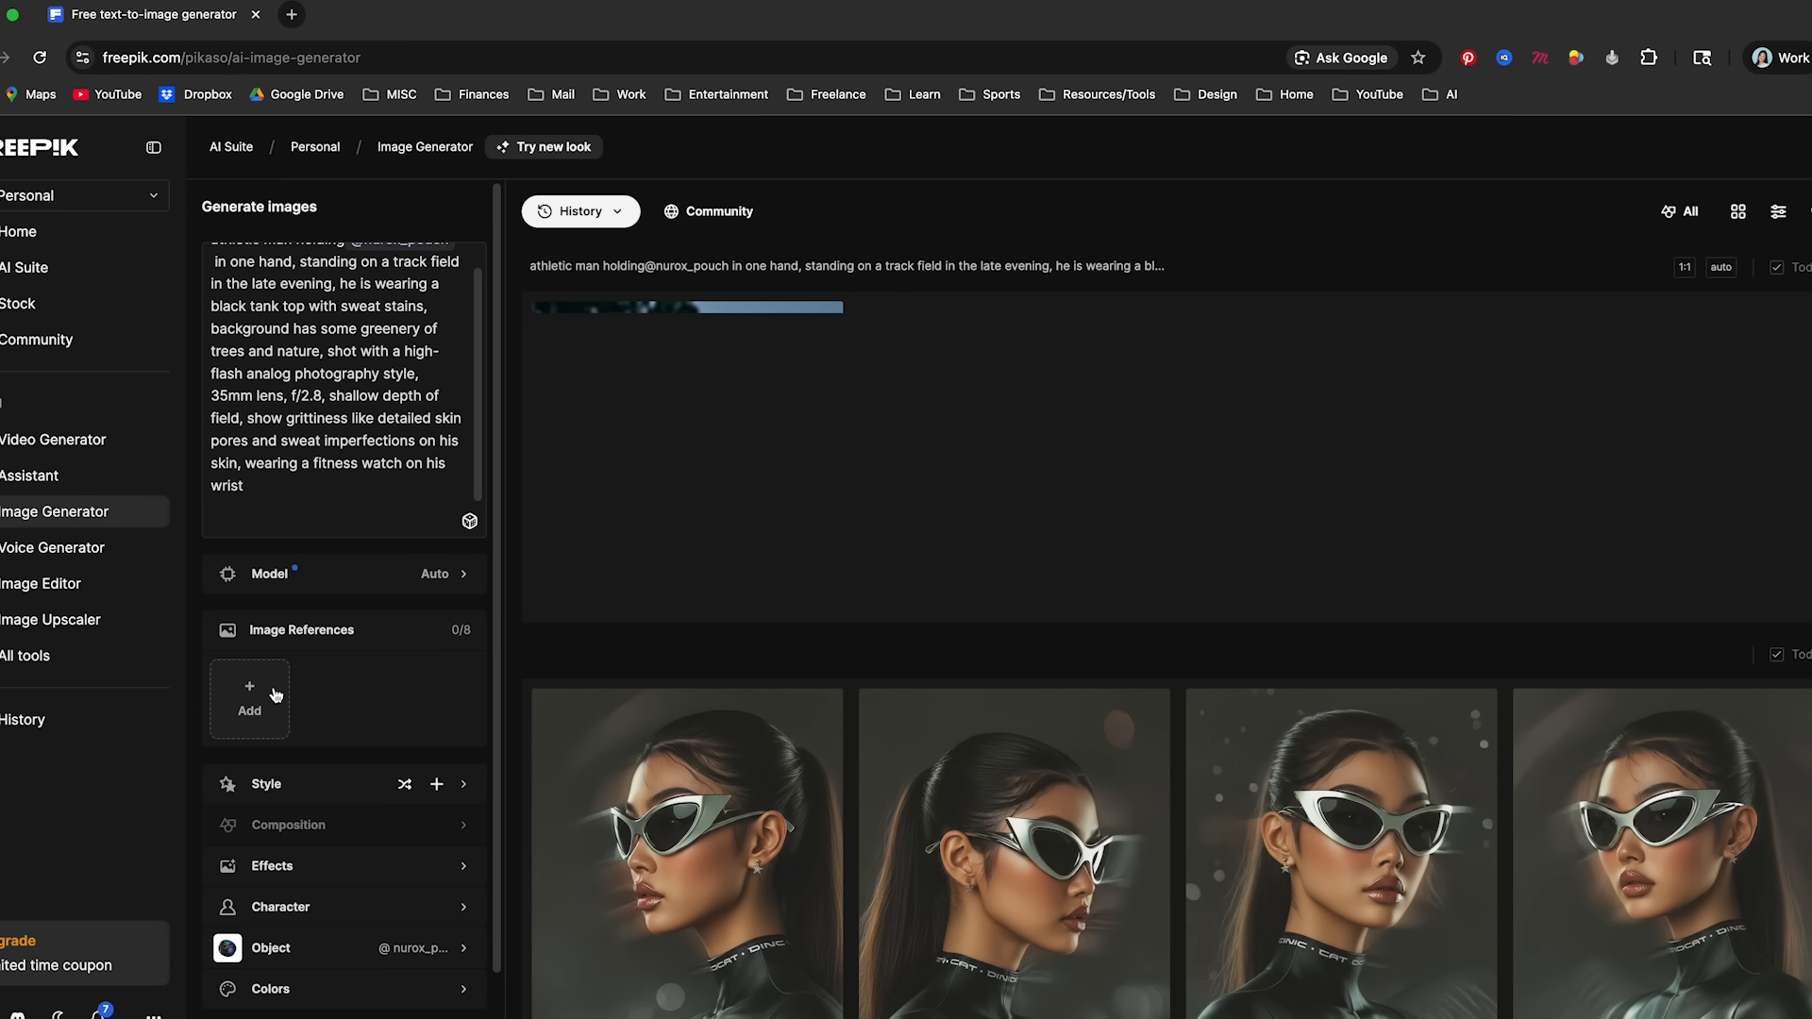
# - Open the generated athlete image and examine the Nurox can's label and the overall picture at different magnifications
pyautogui.click(693, 438)
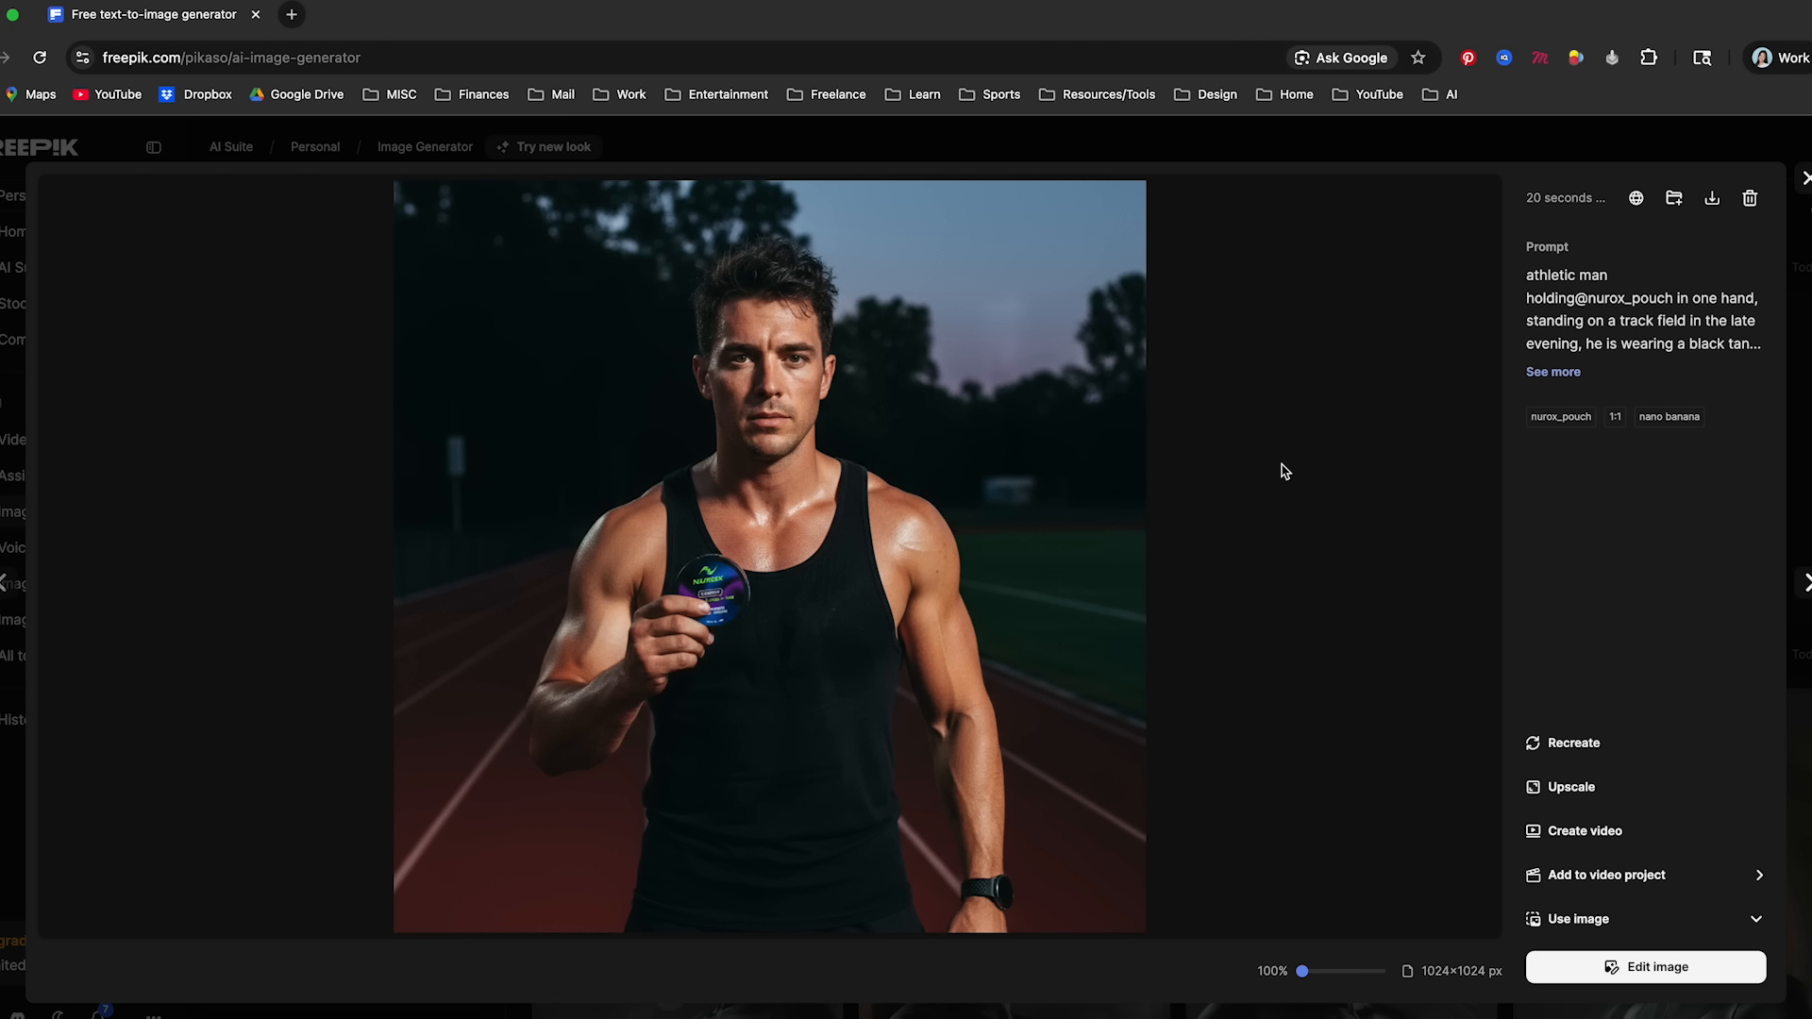
pyautogui.moveTo(1302, 971); pyautogui.dragTo(1348, 972)
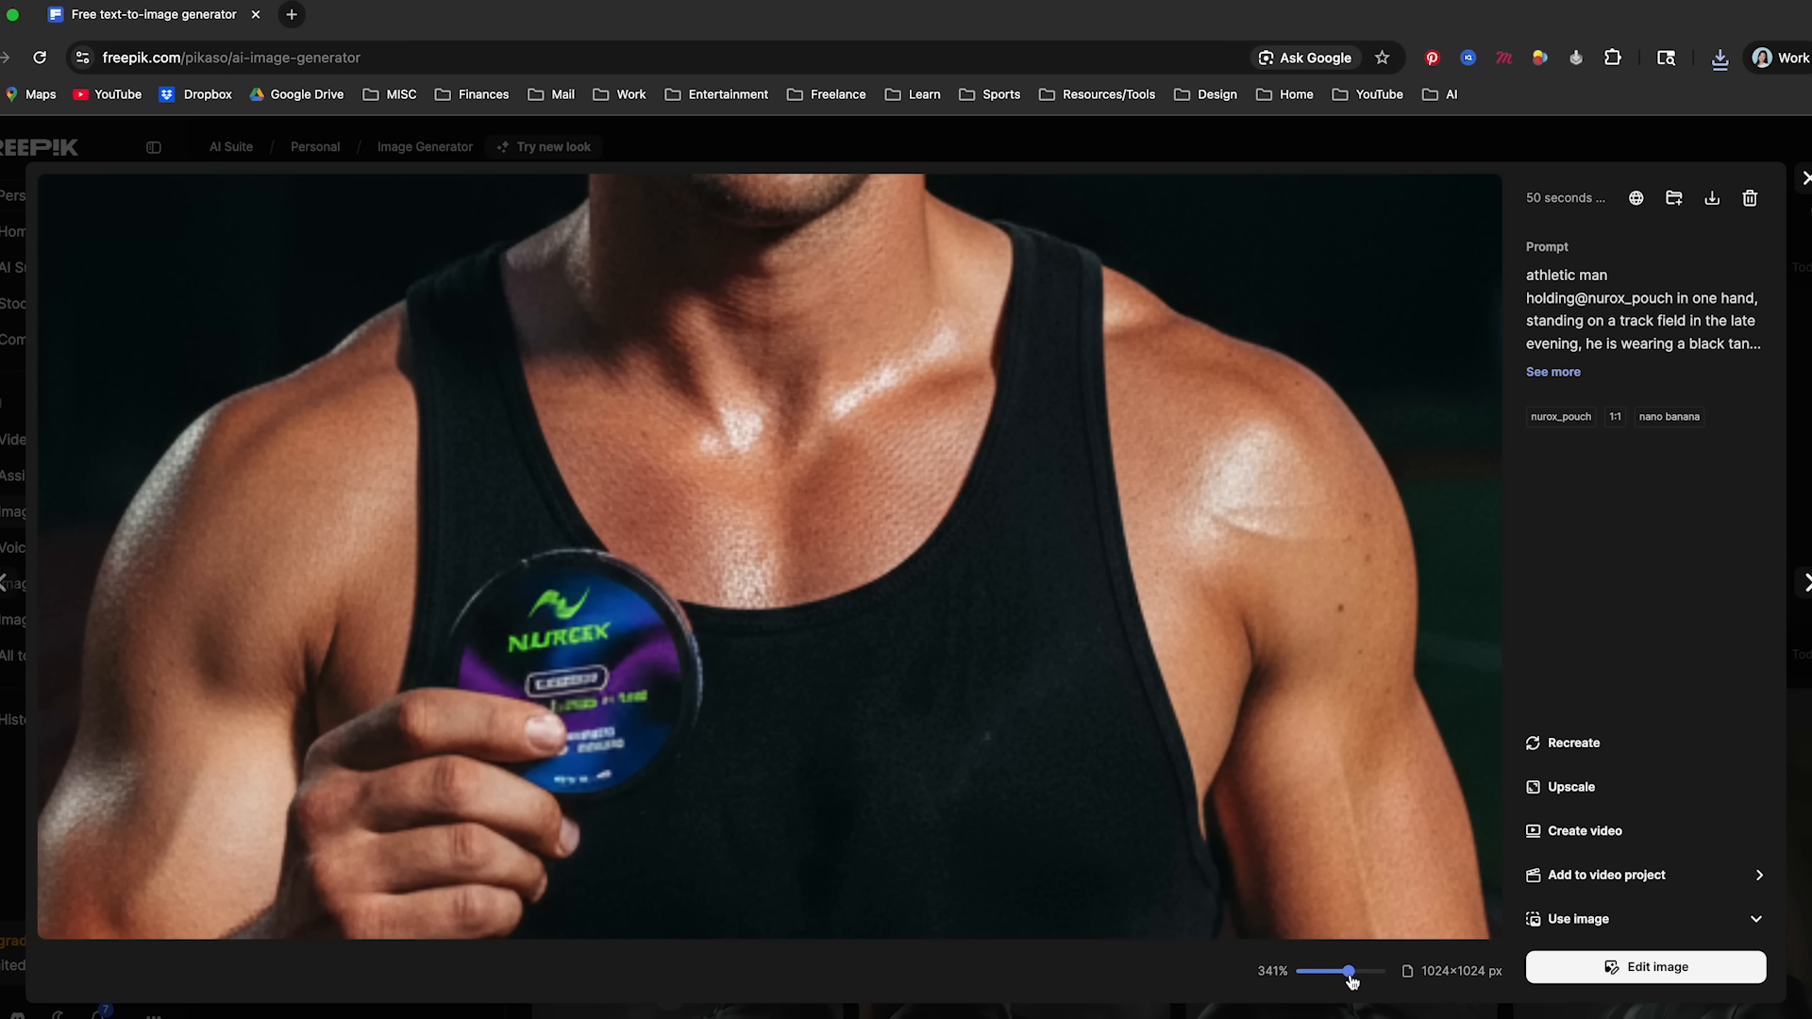
pyautogui.scroll(1, 944, 768)
pyautogui.moveTo(592, 702); pyautogui.dragTo(852, 527)
pyautogui.scroll(-3, 853, 527)
pyautogui.scroll(5, 854, 528)
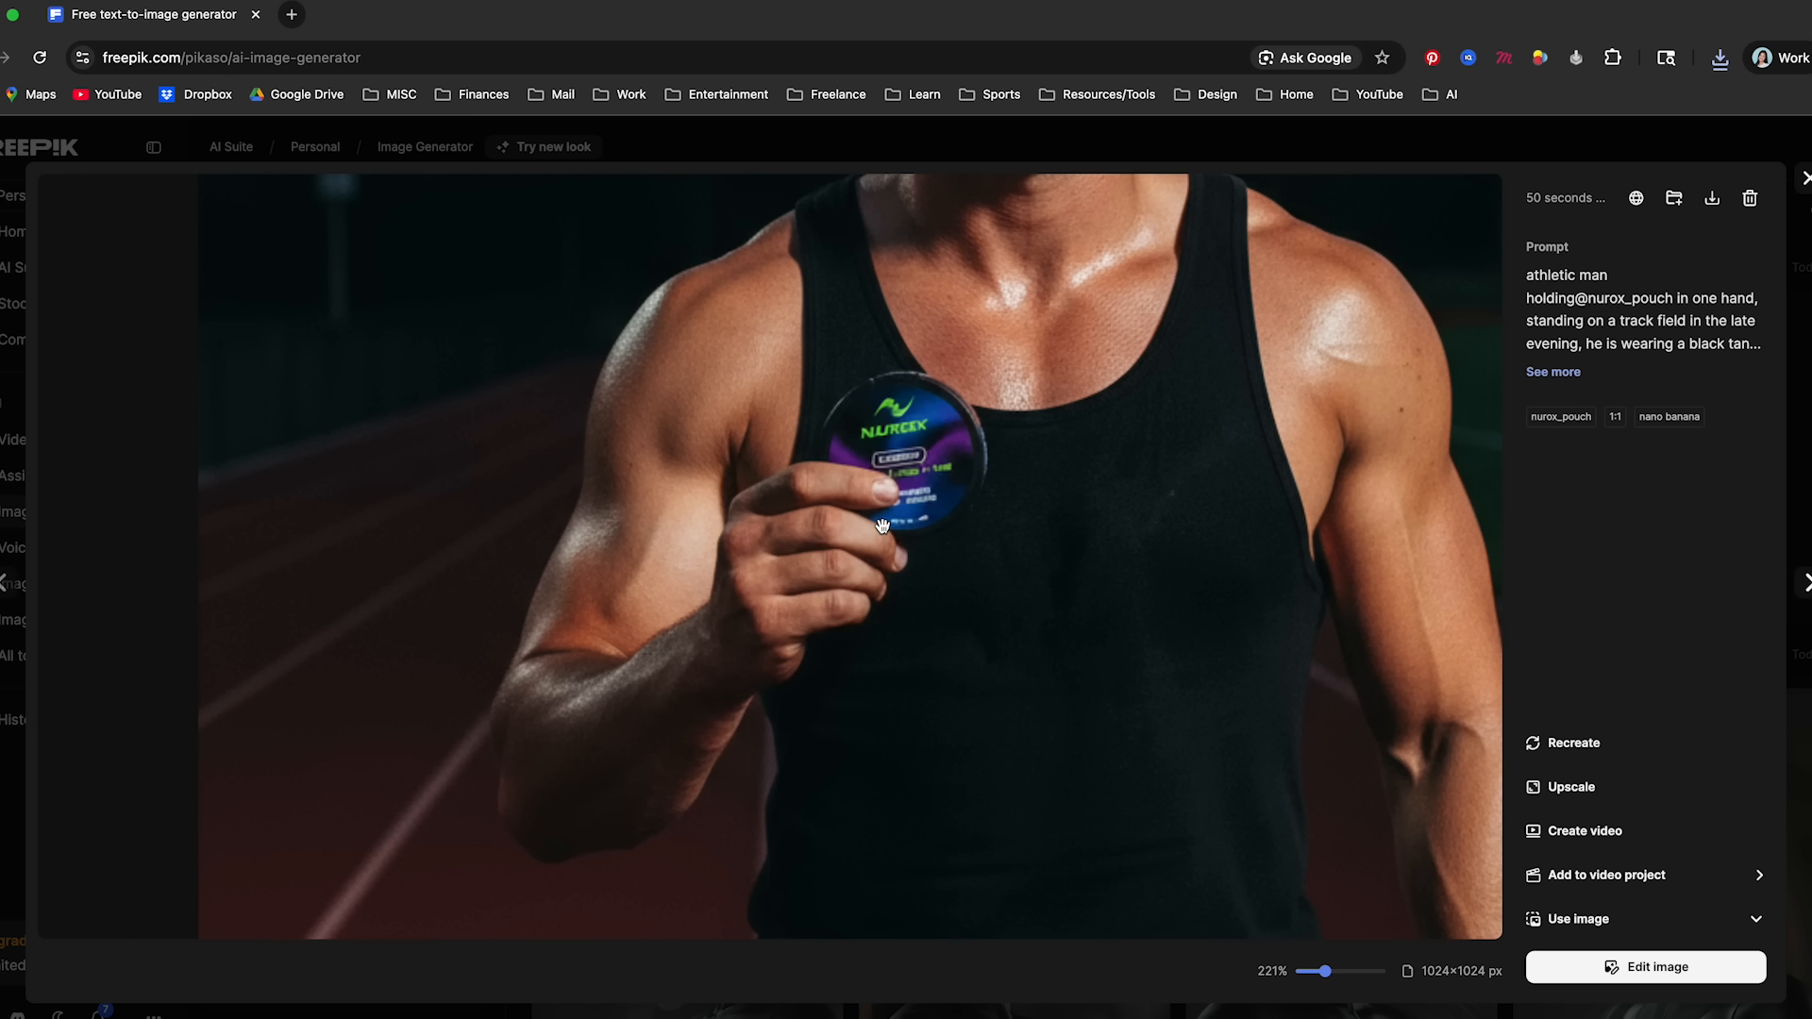
pyautogui.moveTo(883, 527)
pyautogui.mouseDown()
pyautogui.moveTo(849, 783)
pyautogui.moveTo(869, 810)
pyautogui.moveTo(899, 502)
pyautogui.mouseUp()
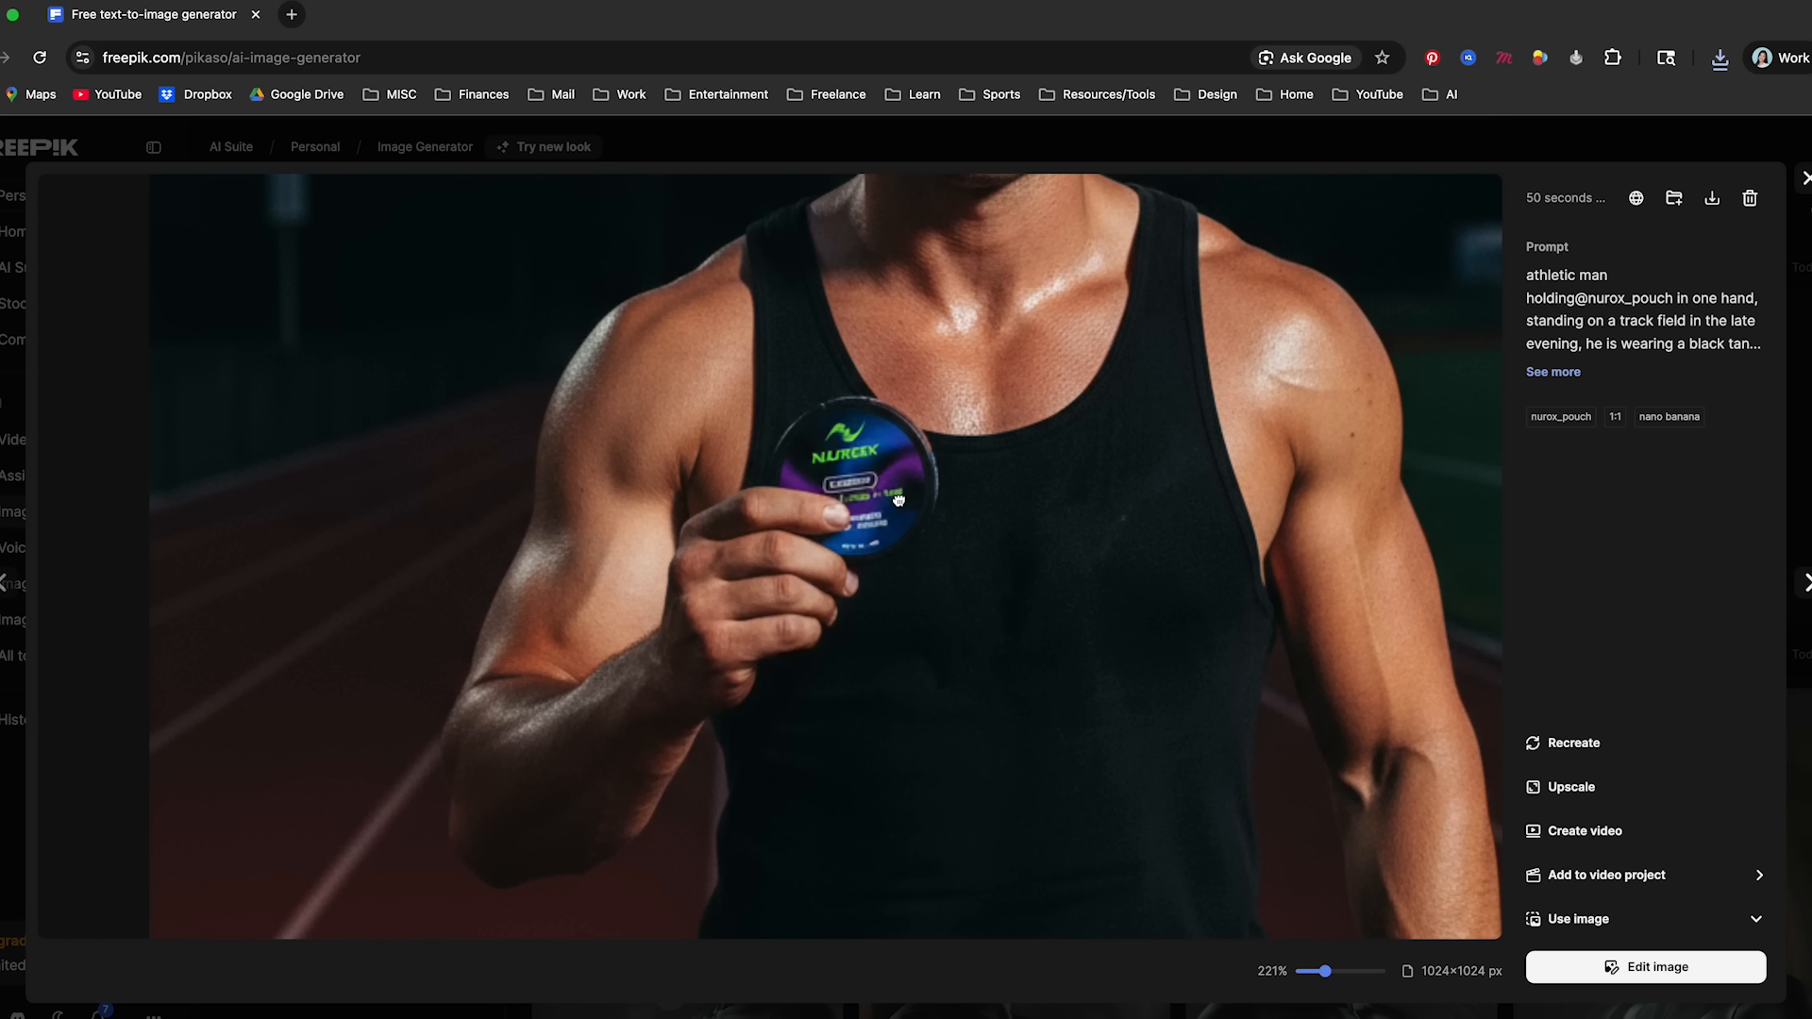
pyautogui.scroll(3, 854, 472)
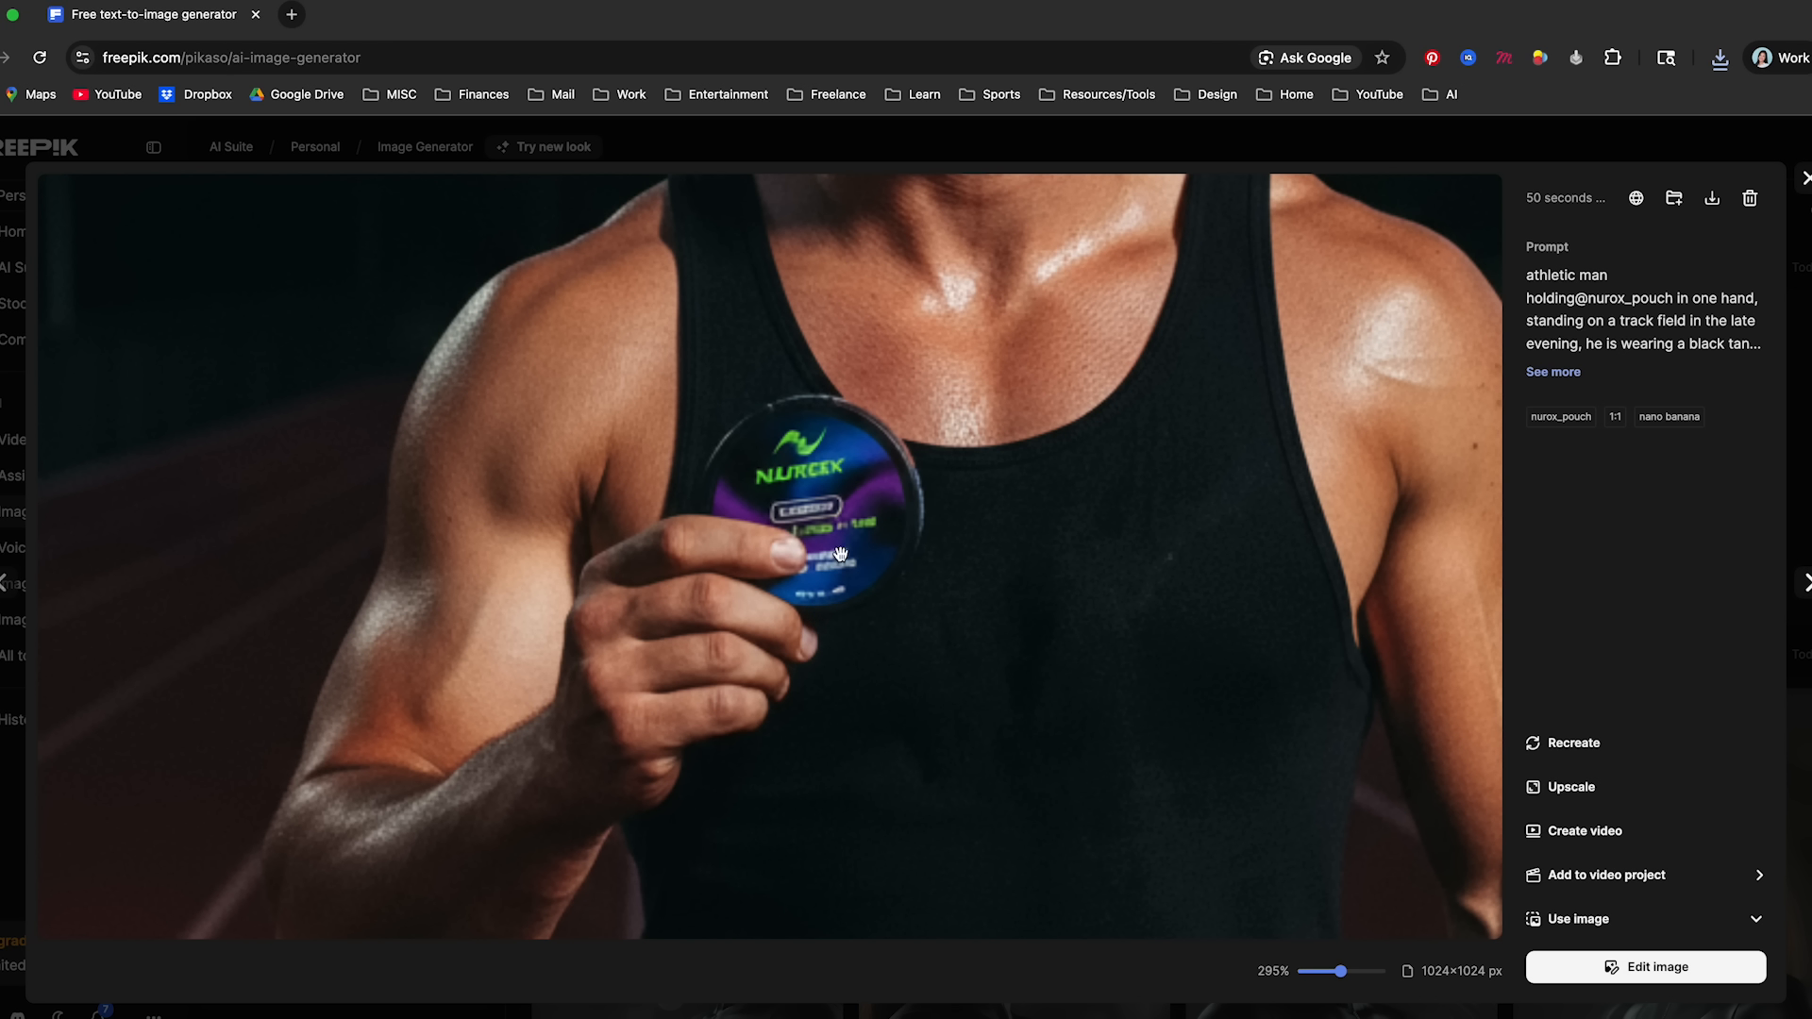
pyautogui.scroll(-6, 1265, 854)
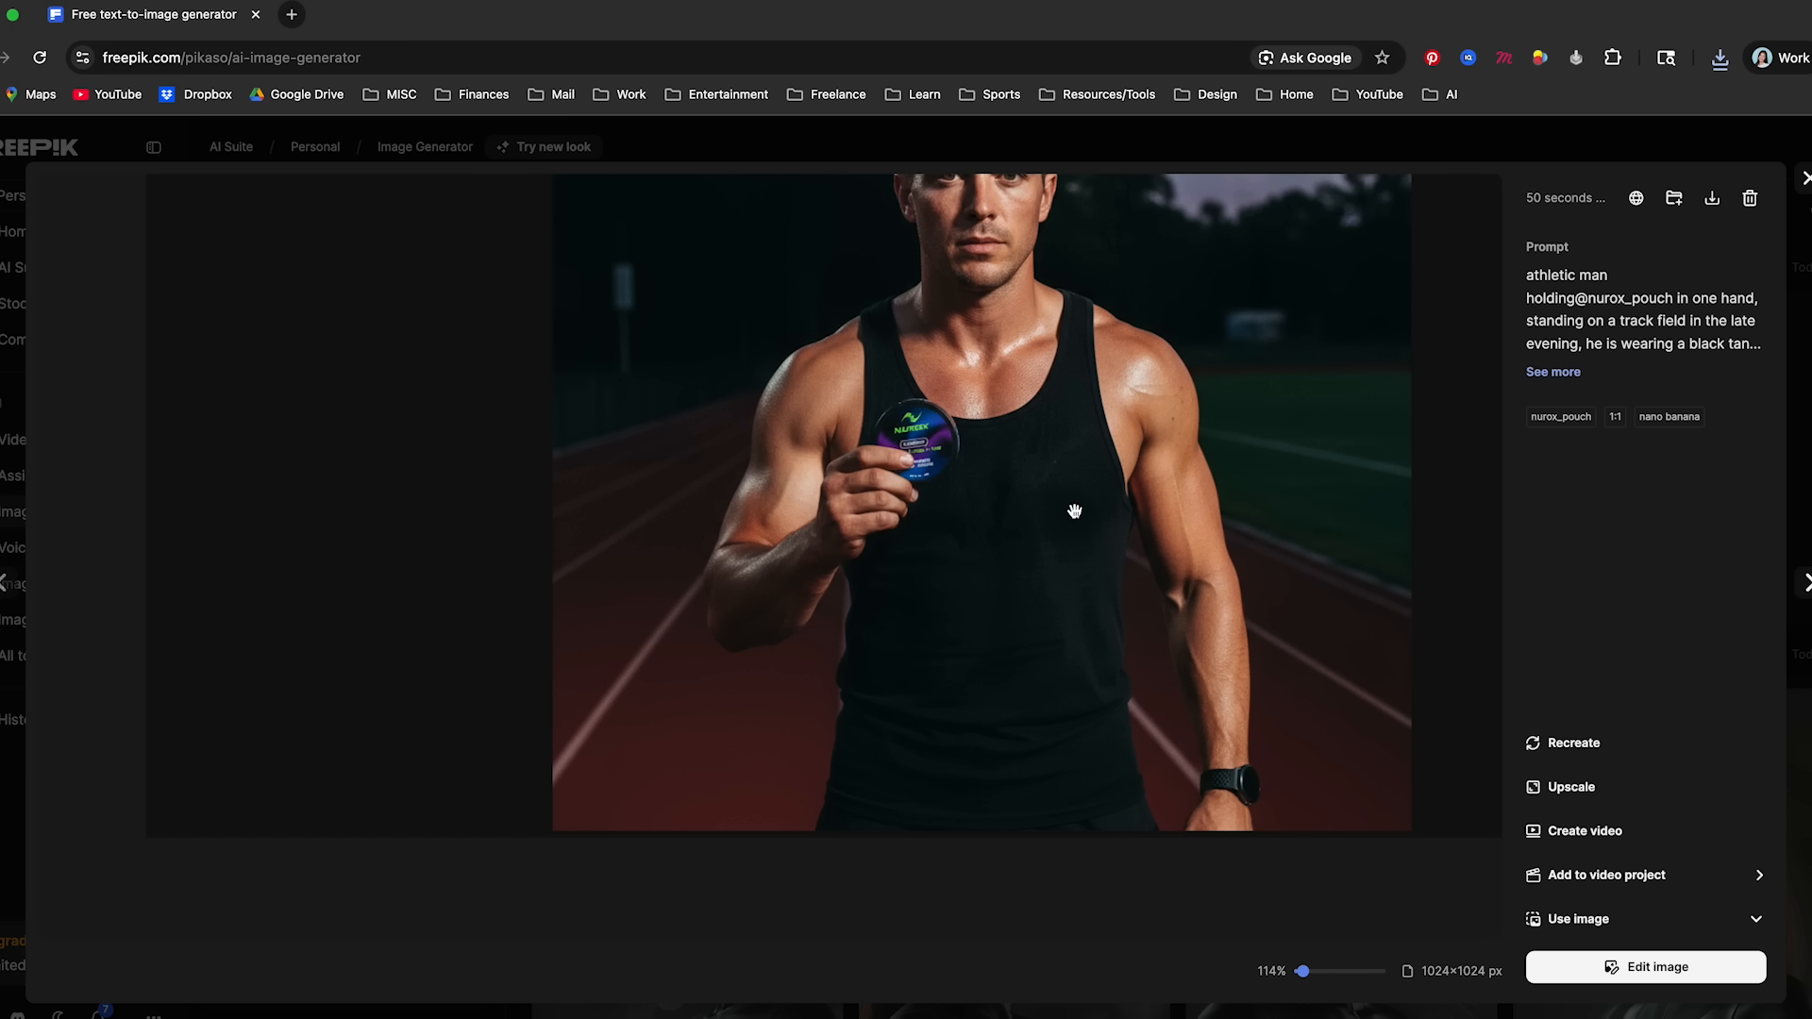
pyautogui.moveTo(1173, 526); pyautogui.dragTo(1106, 641)
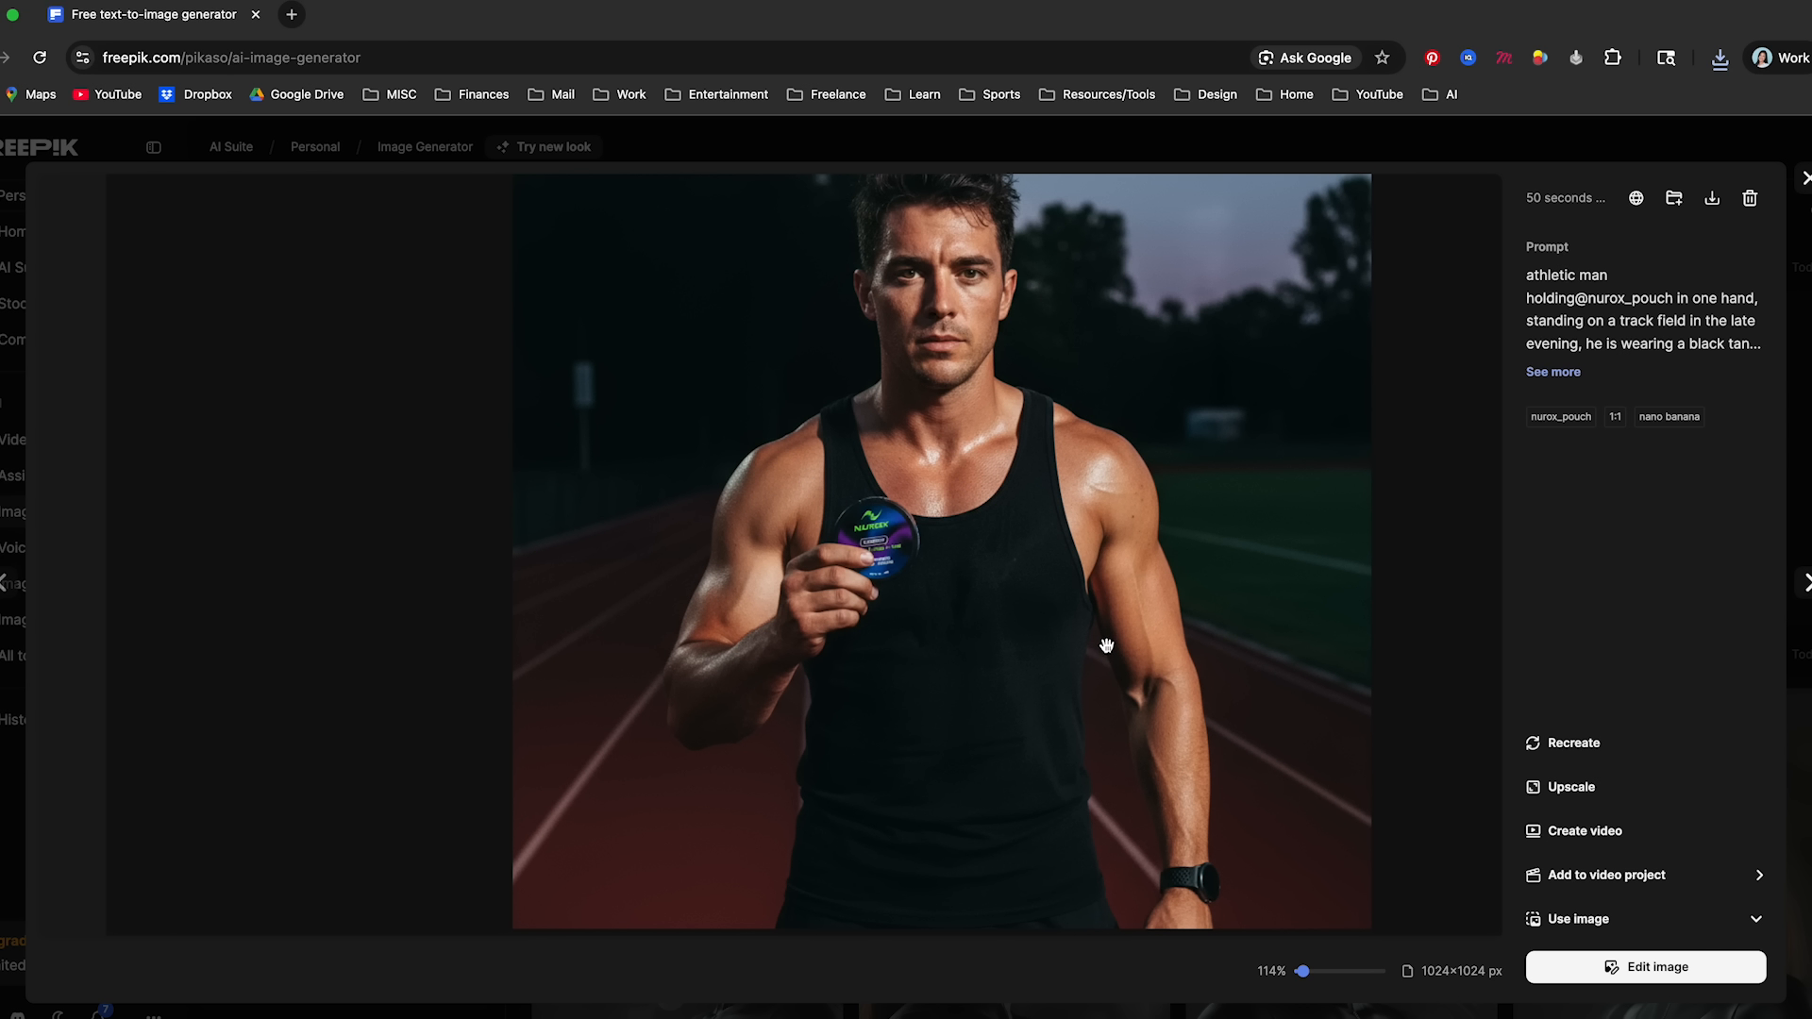
pyautogui.scroll(-2, 1053, 600)
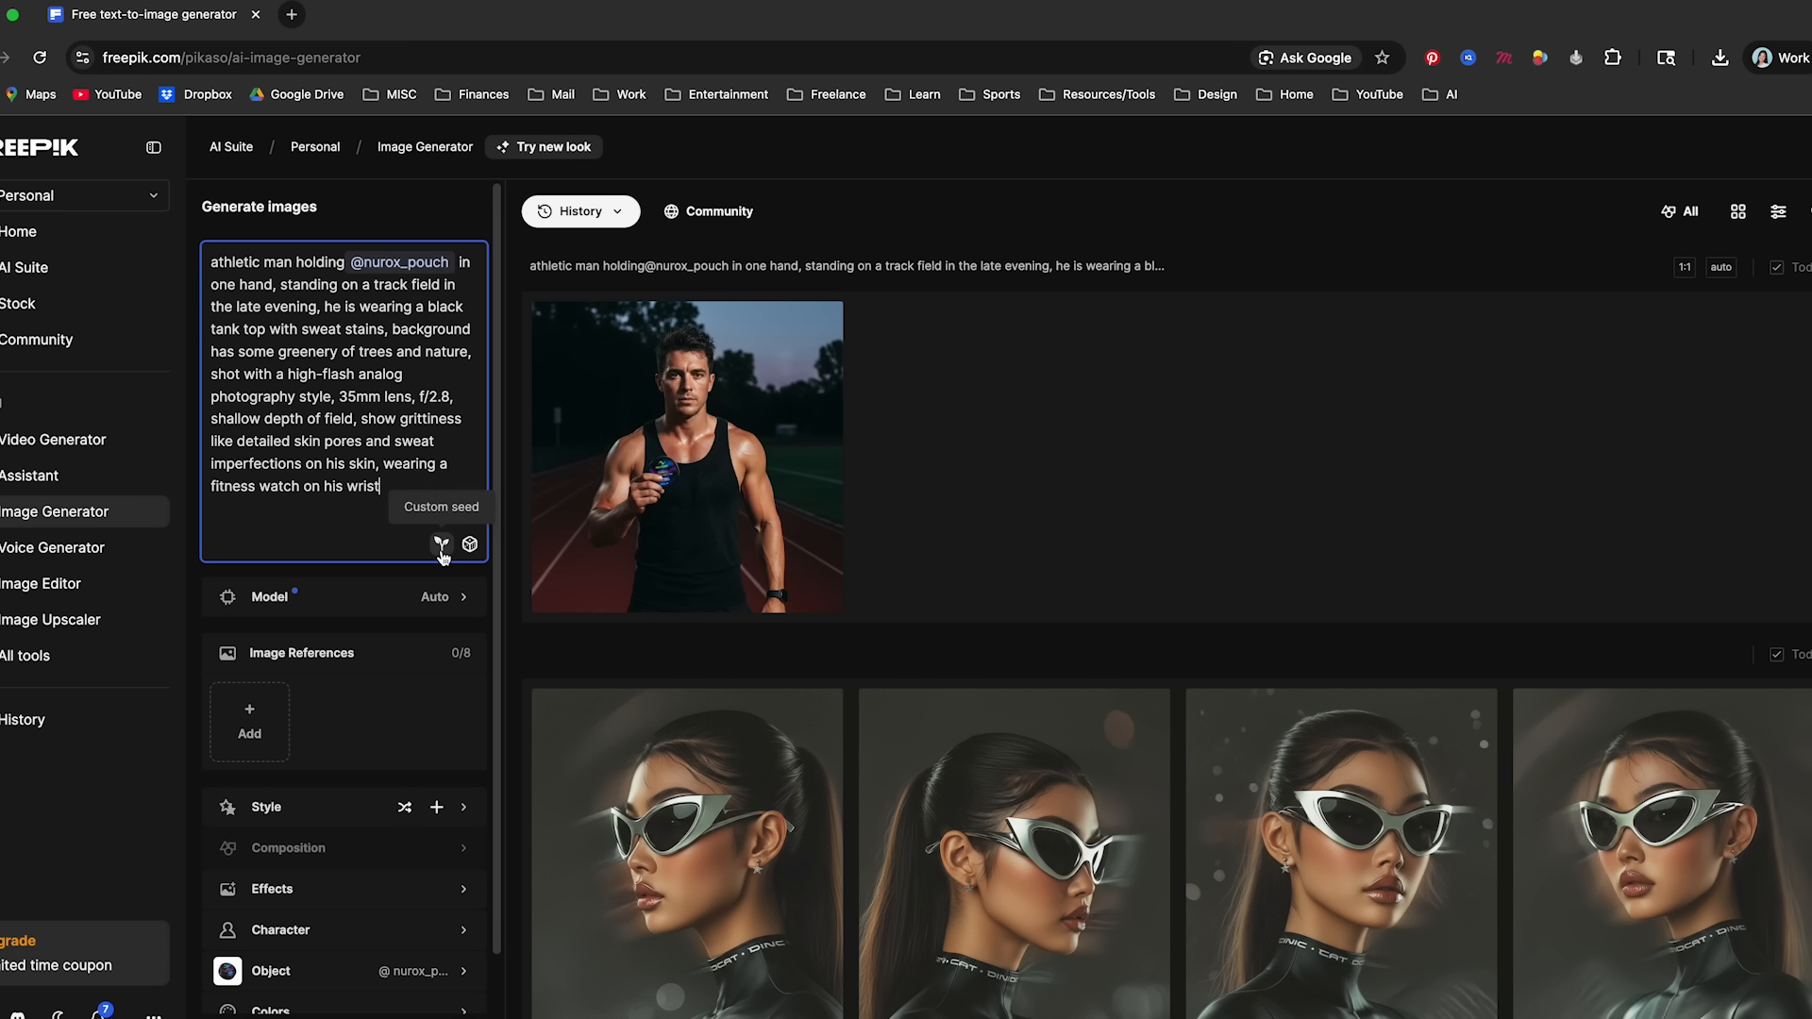
# - Look into the prompt's custom seed option for keeping AI images consistent
pyautogui.click(442, 551)
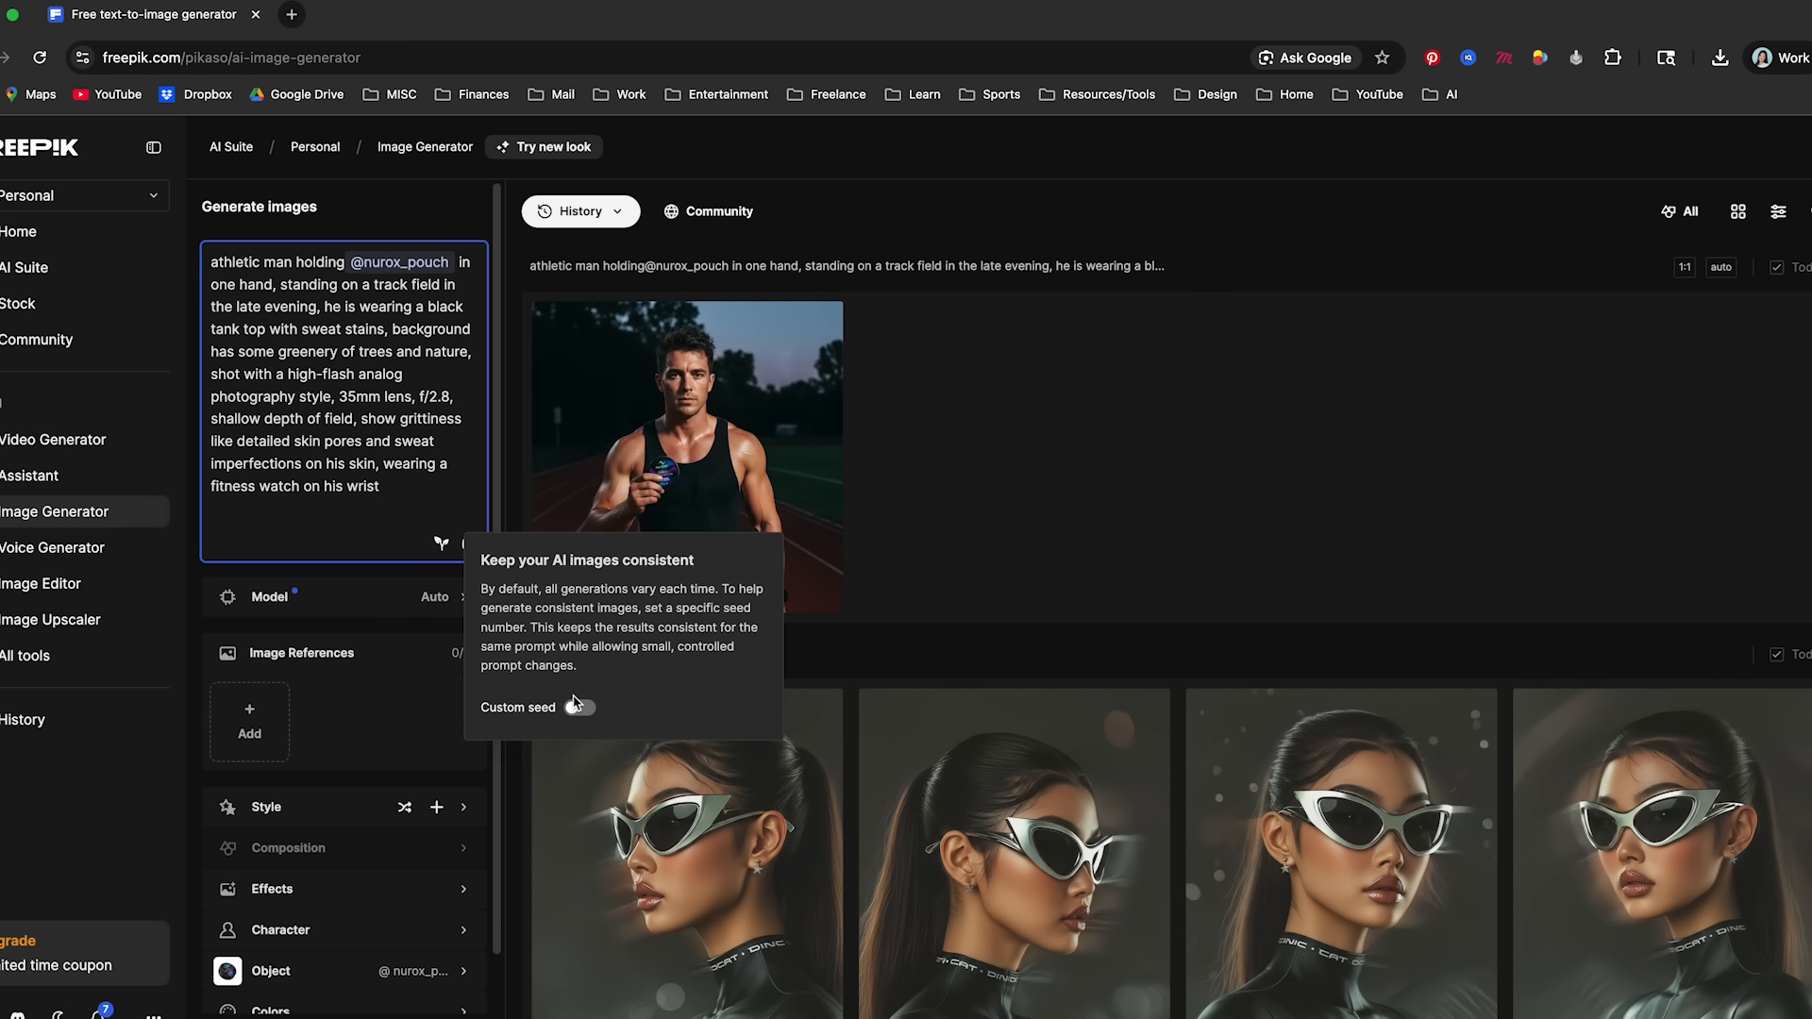
pyautogui.click(590, 717)
pyautogui.click(746, 712)
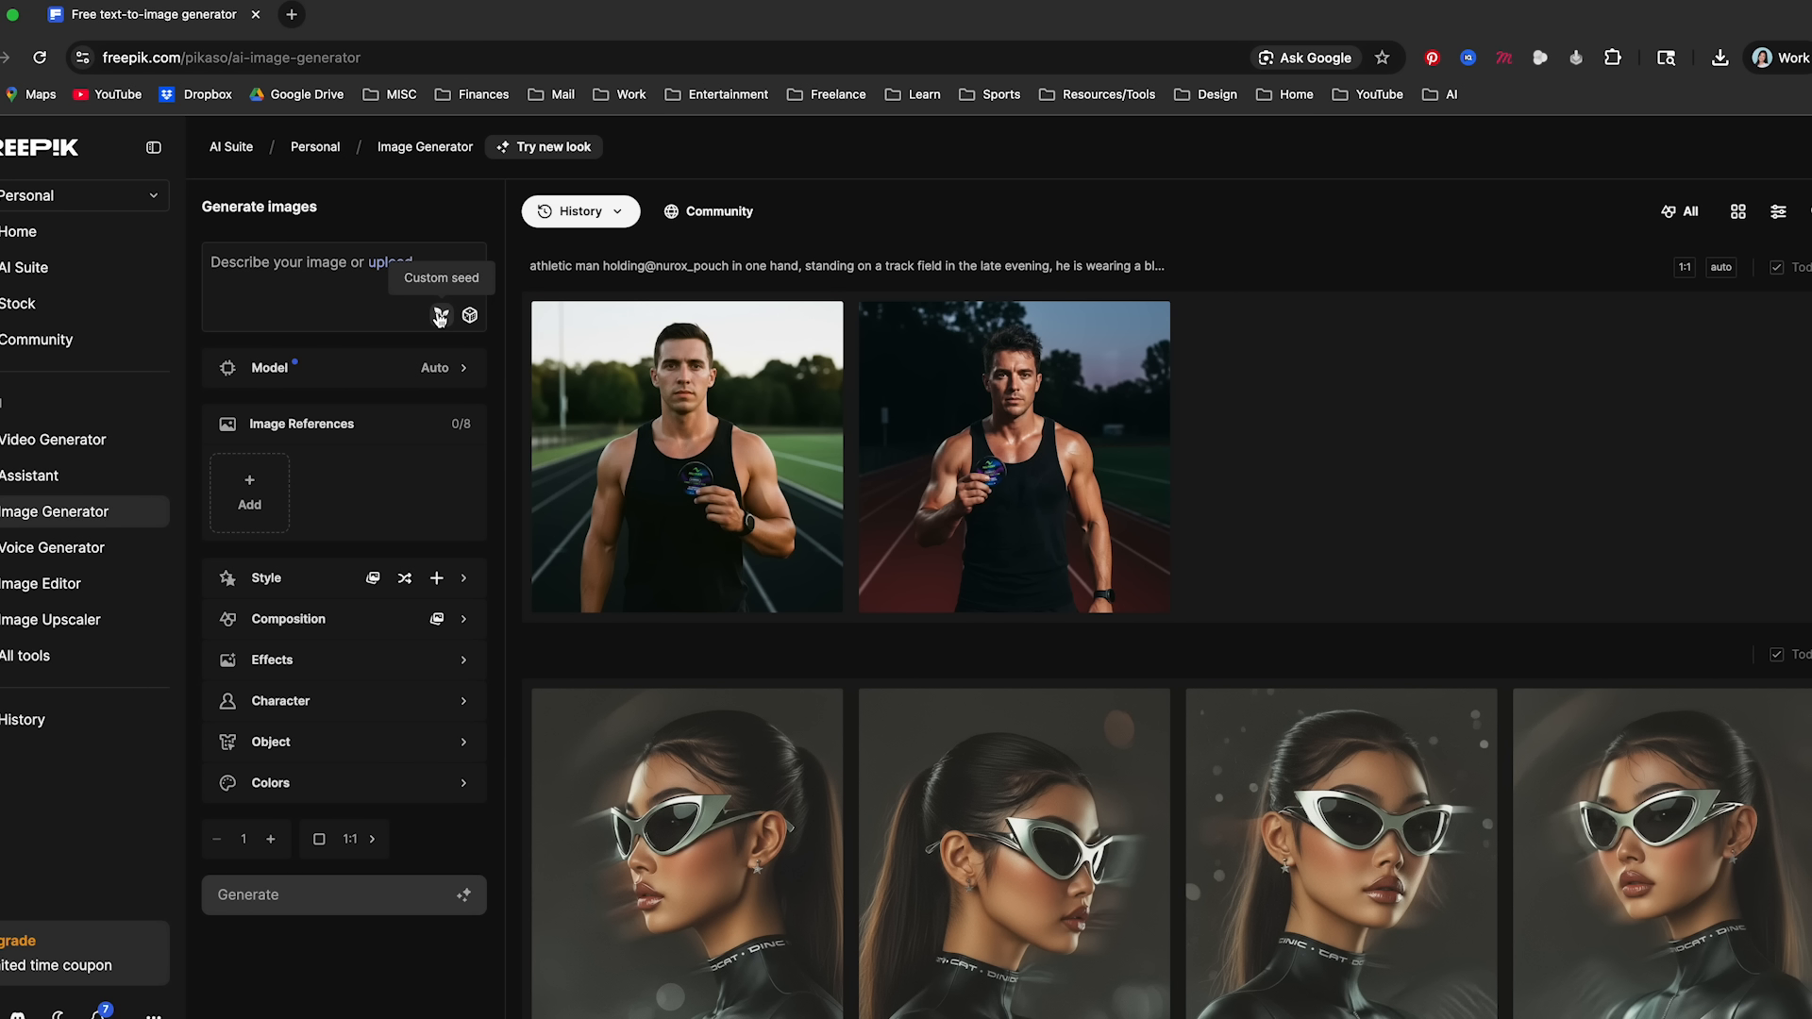
# - Inspect the second generated athlete image, the one with the bright sky, at full size and close it
pyautogui.click(699, 486)
pyautogui.press('Escape')
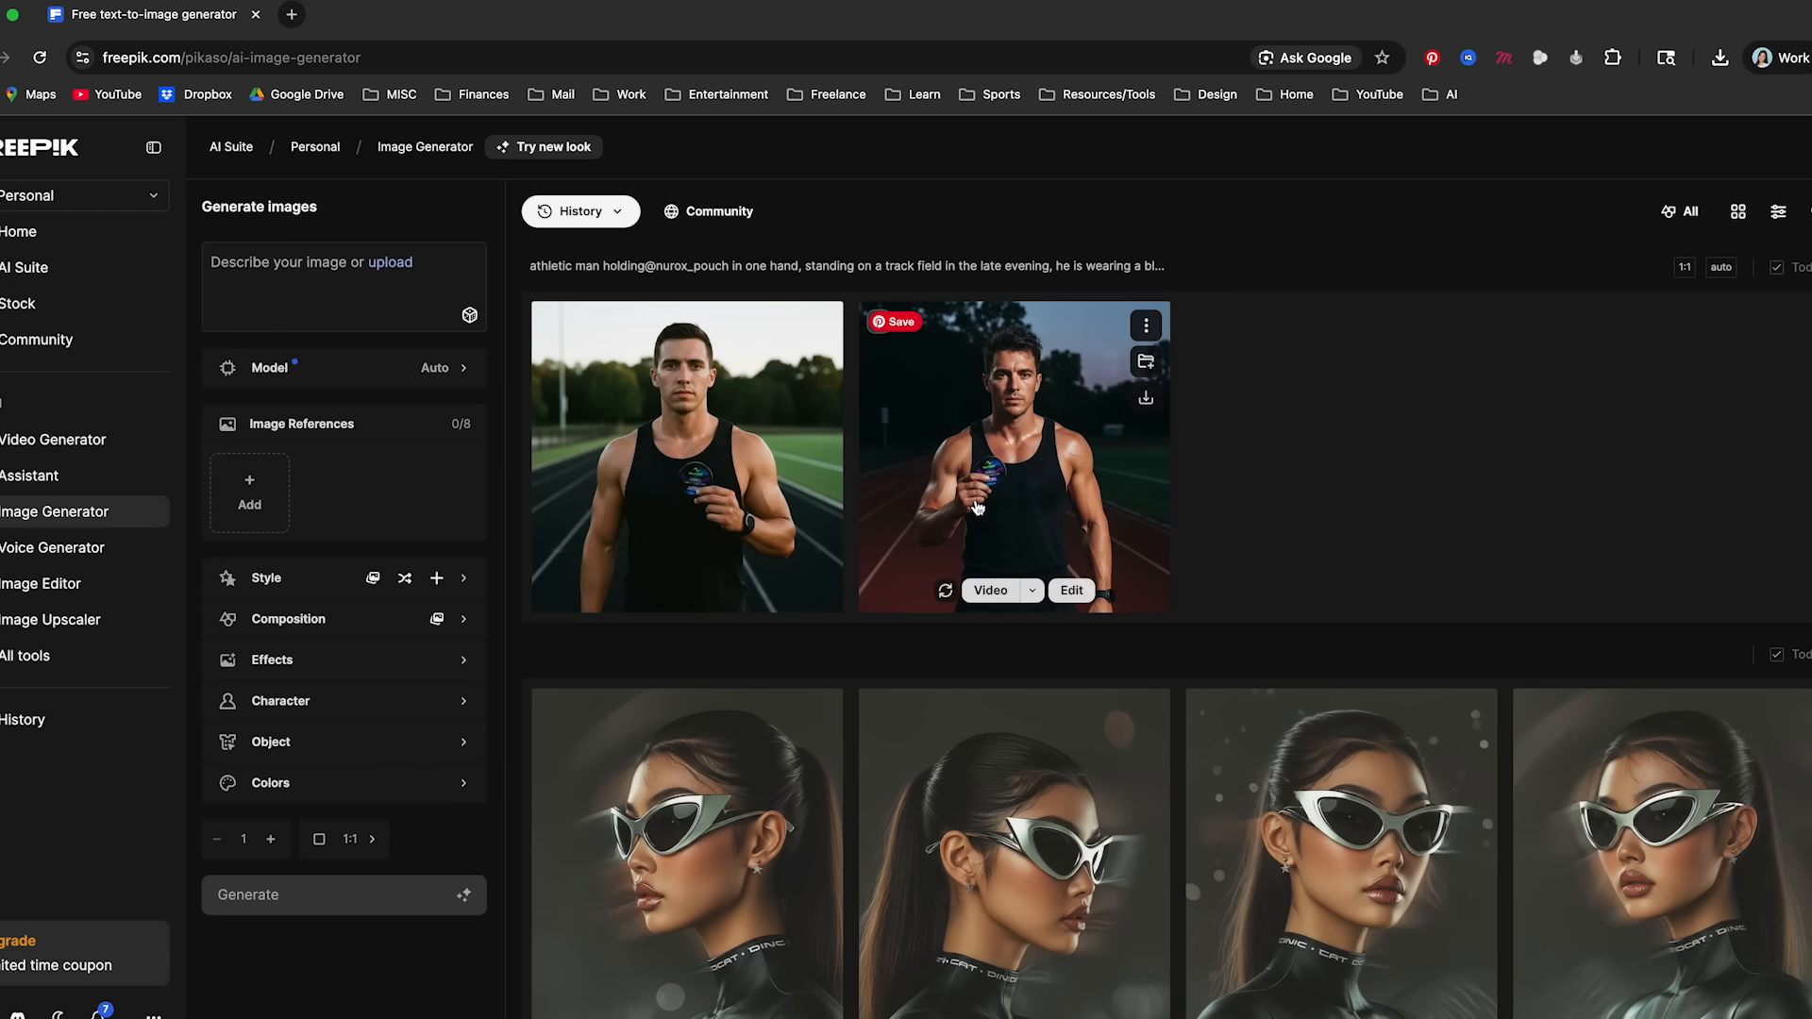
pyautogui.click(739, 468)
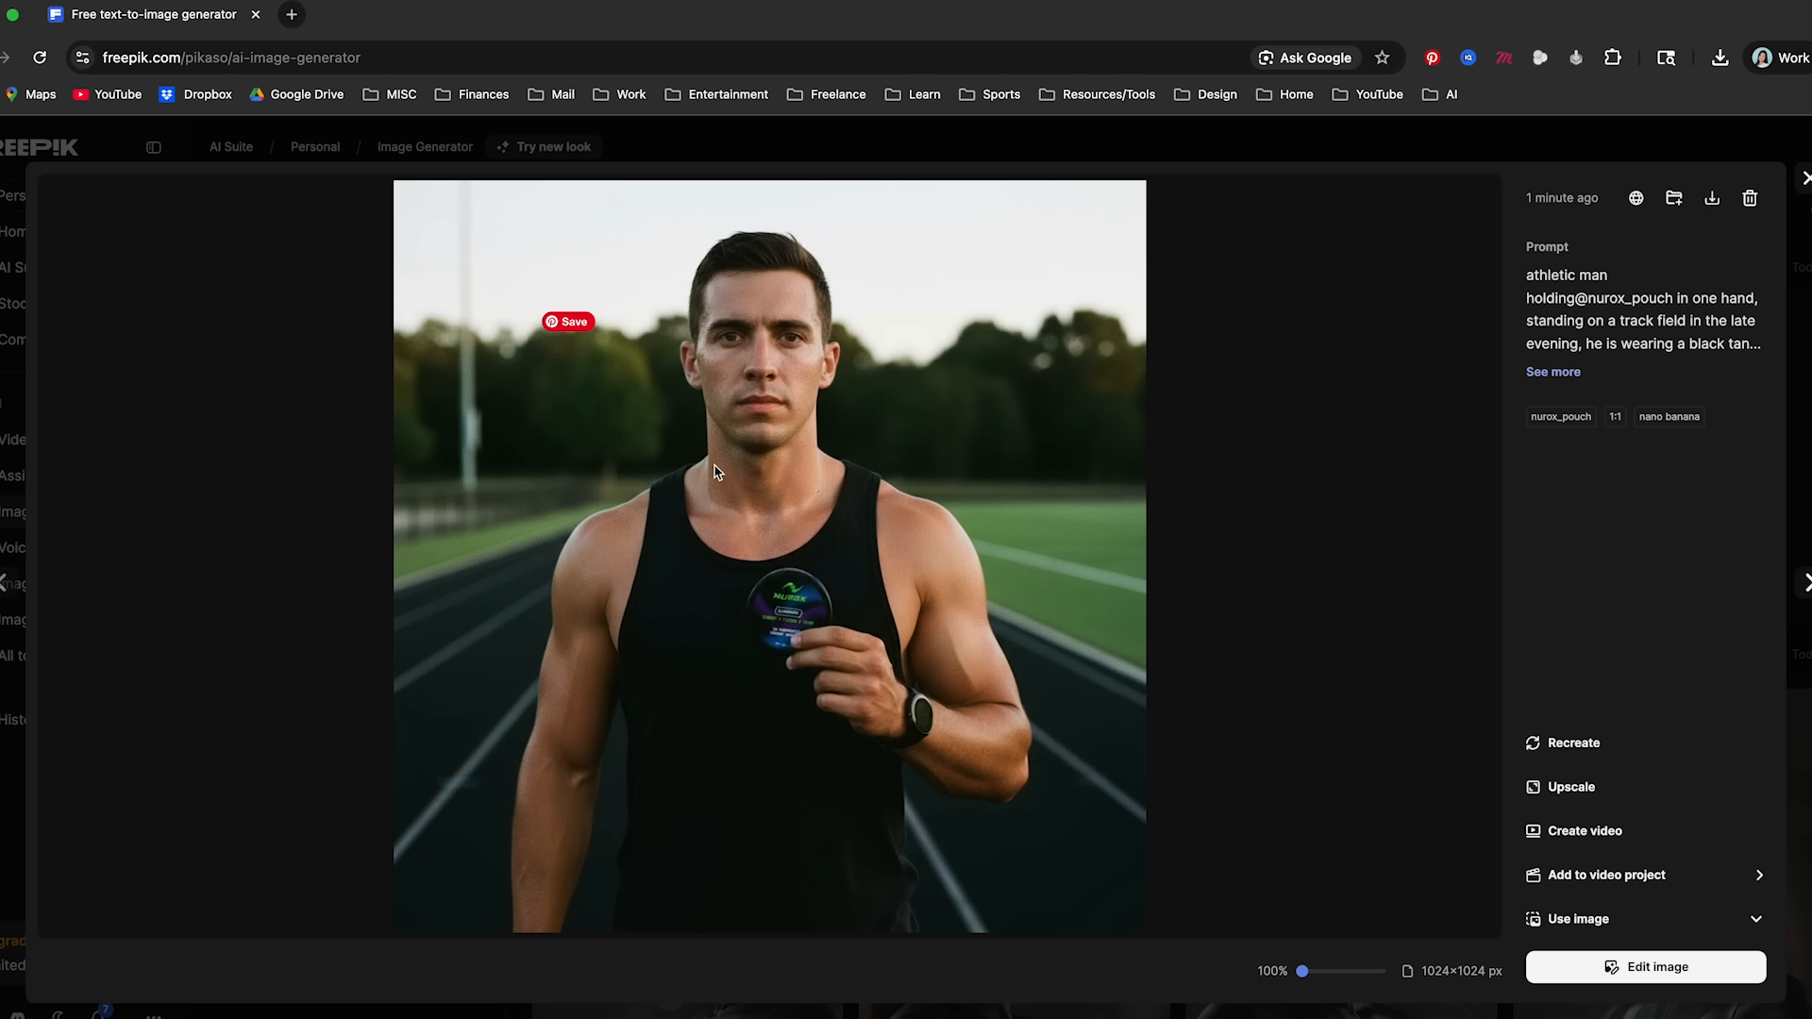
pyautogui.click(1805, 178)
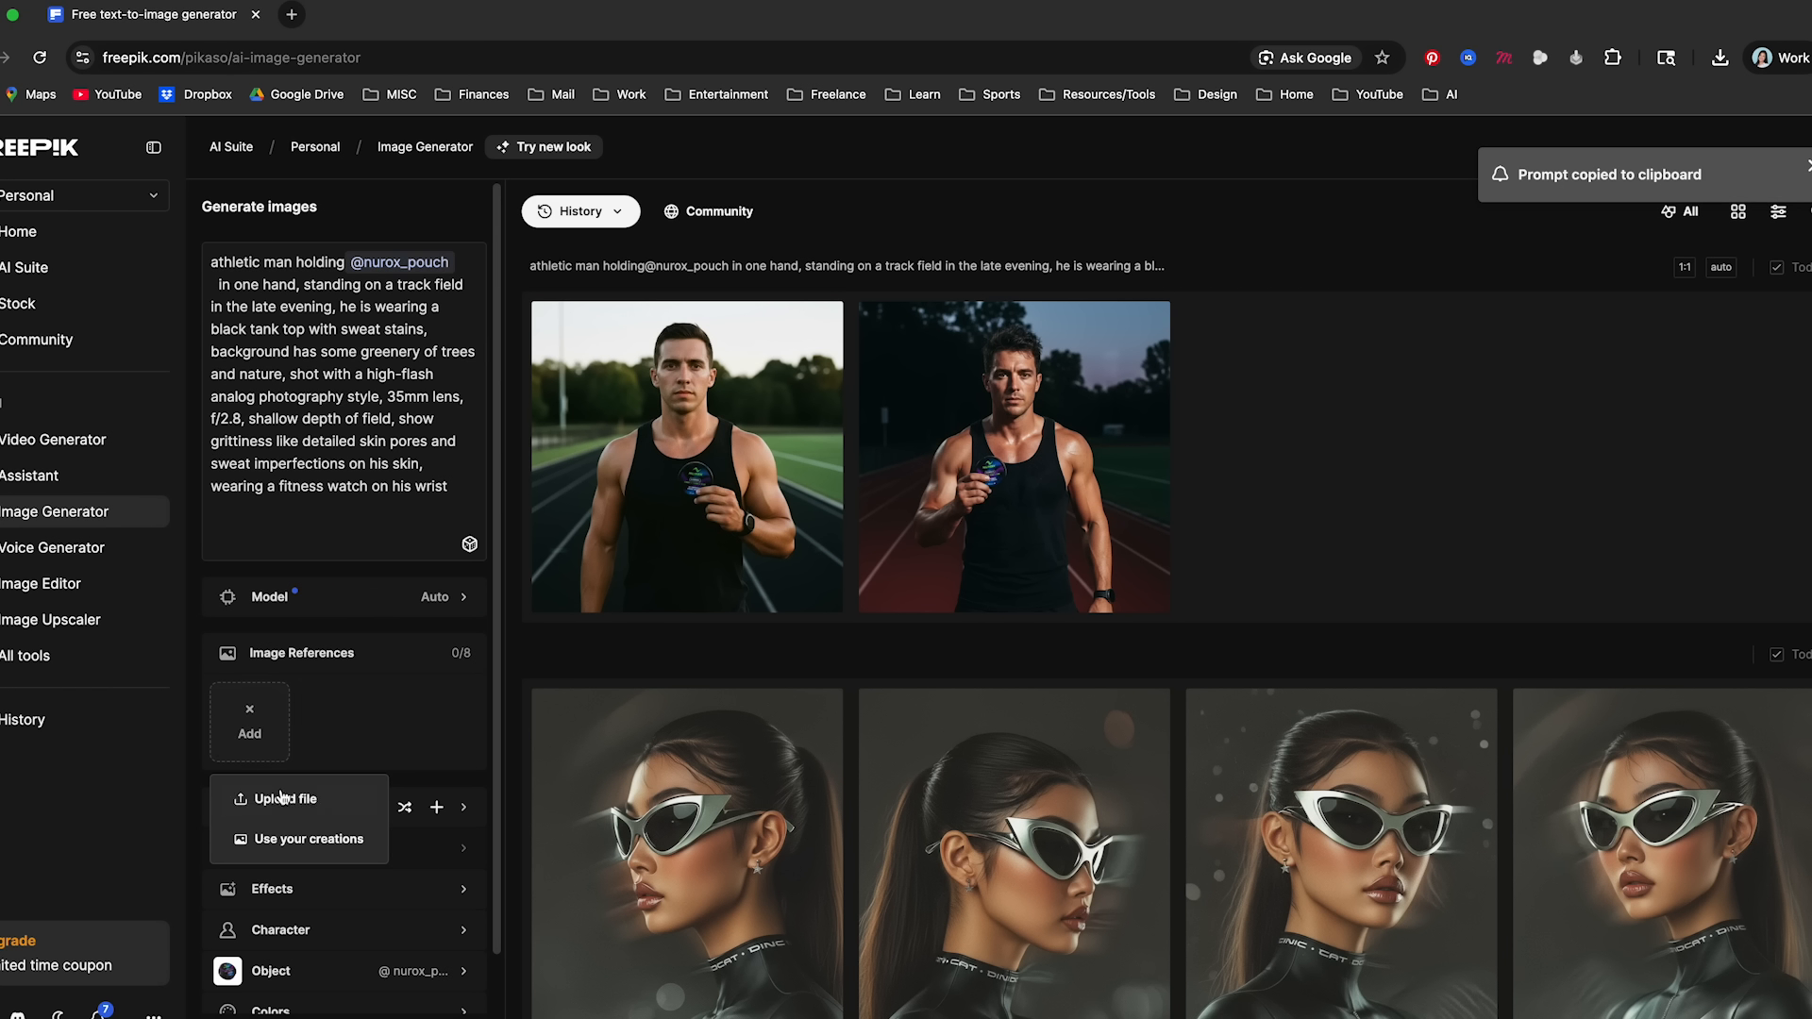
# - Preview c4c8877d7d15b429c946a097f05d322b.jpg from the Nurox folder and add it as an image reference
pyautogui.click(293, 798)
pyautogui.click(905, 269)
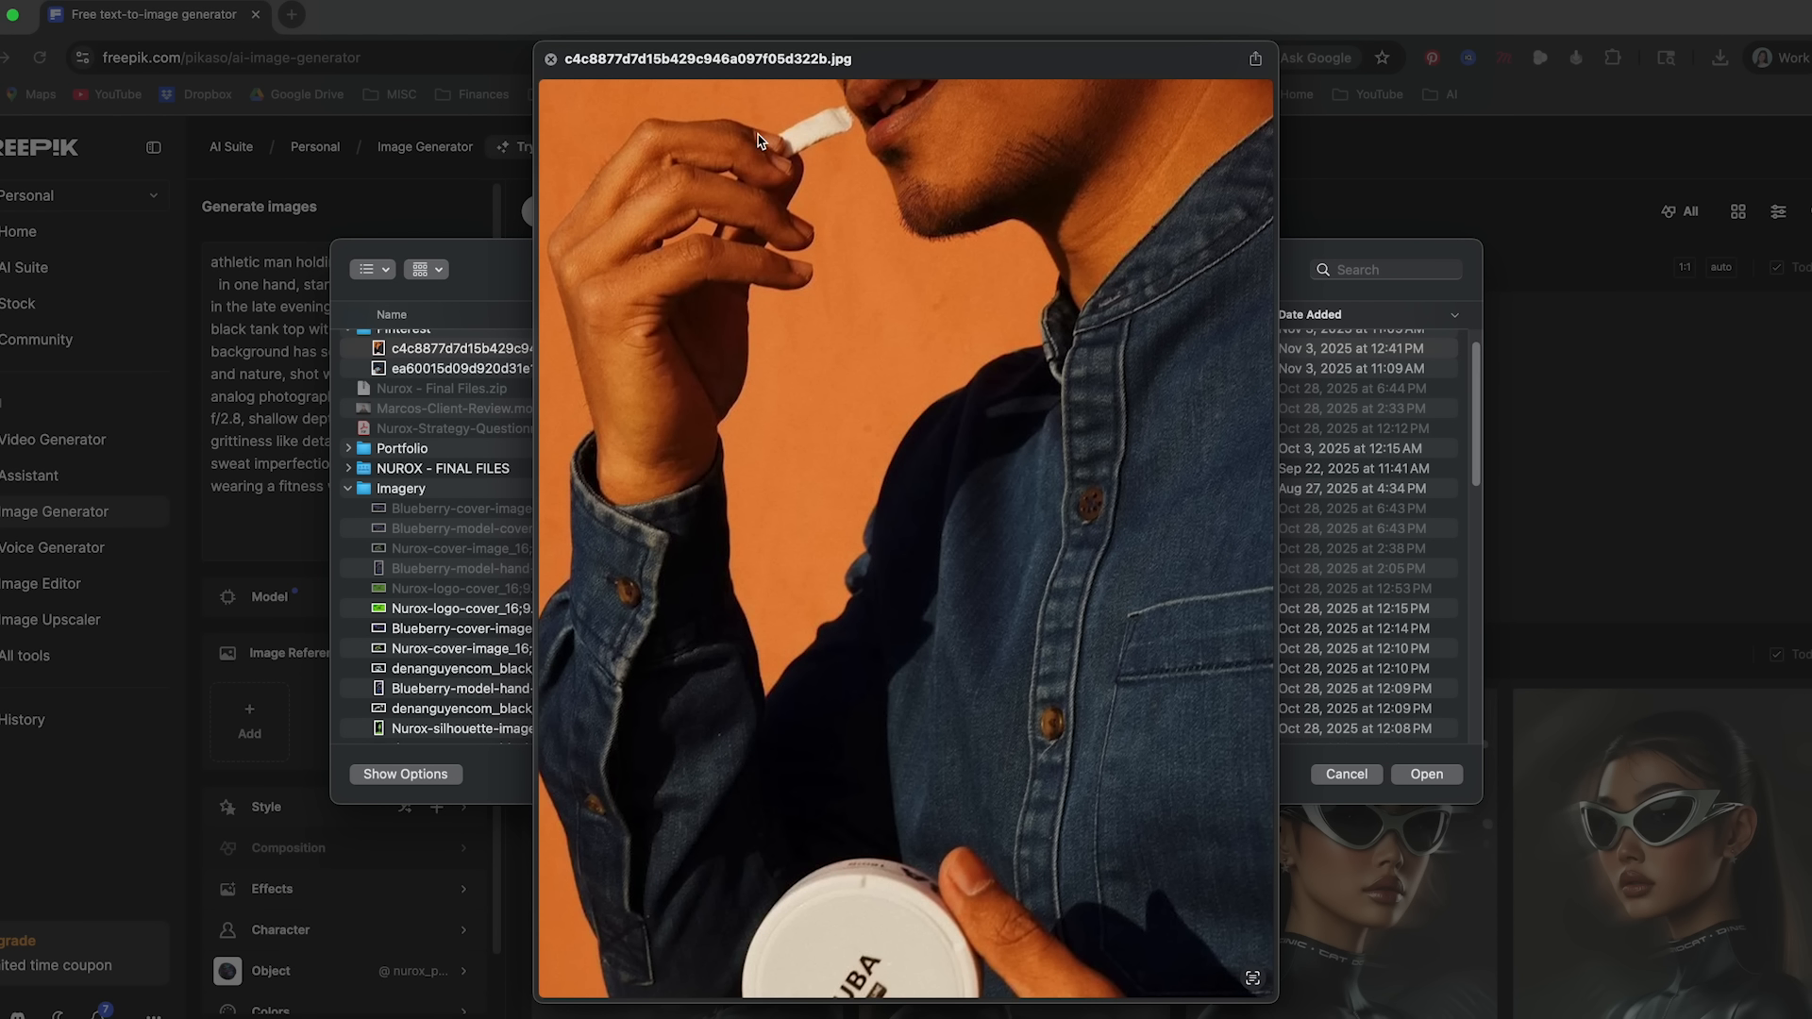
pyautogui.press('space')
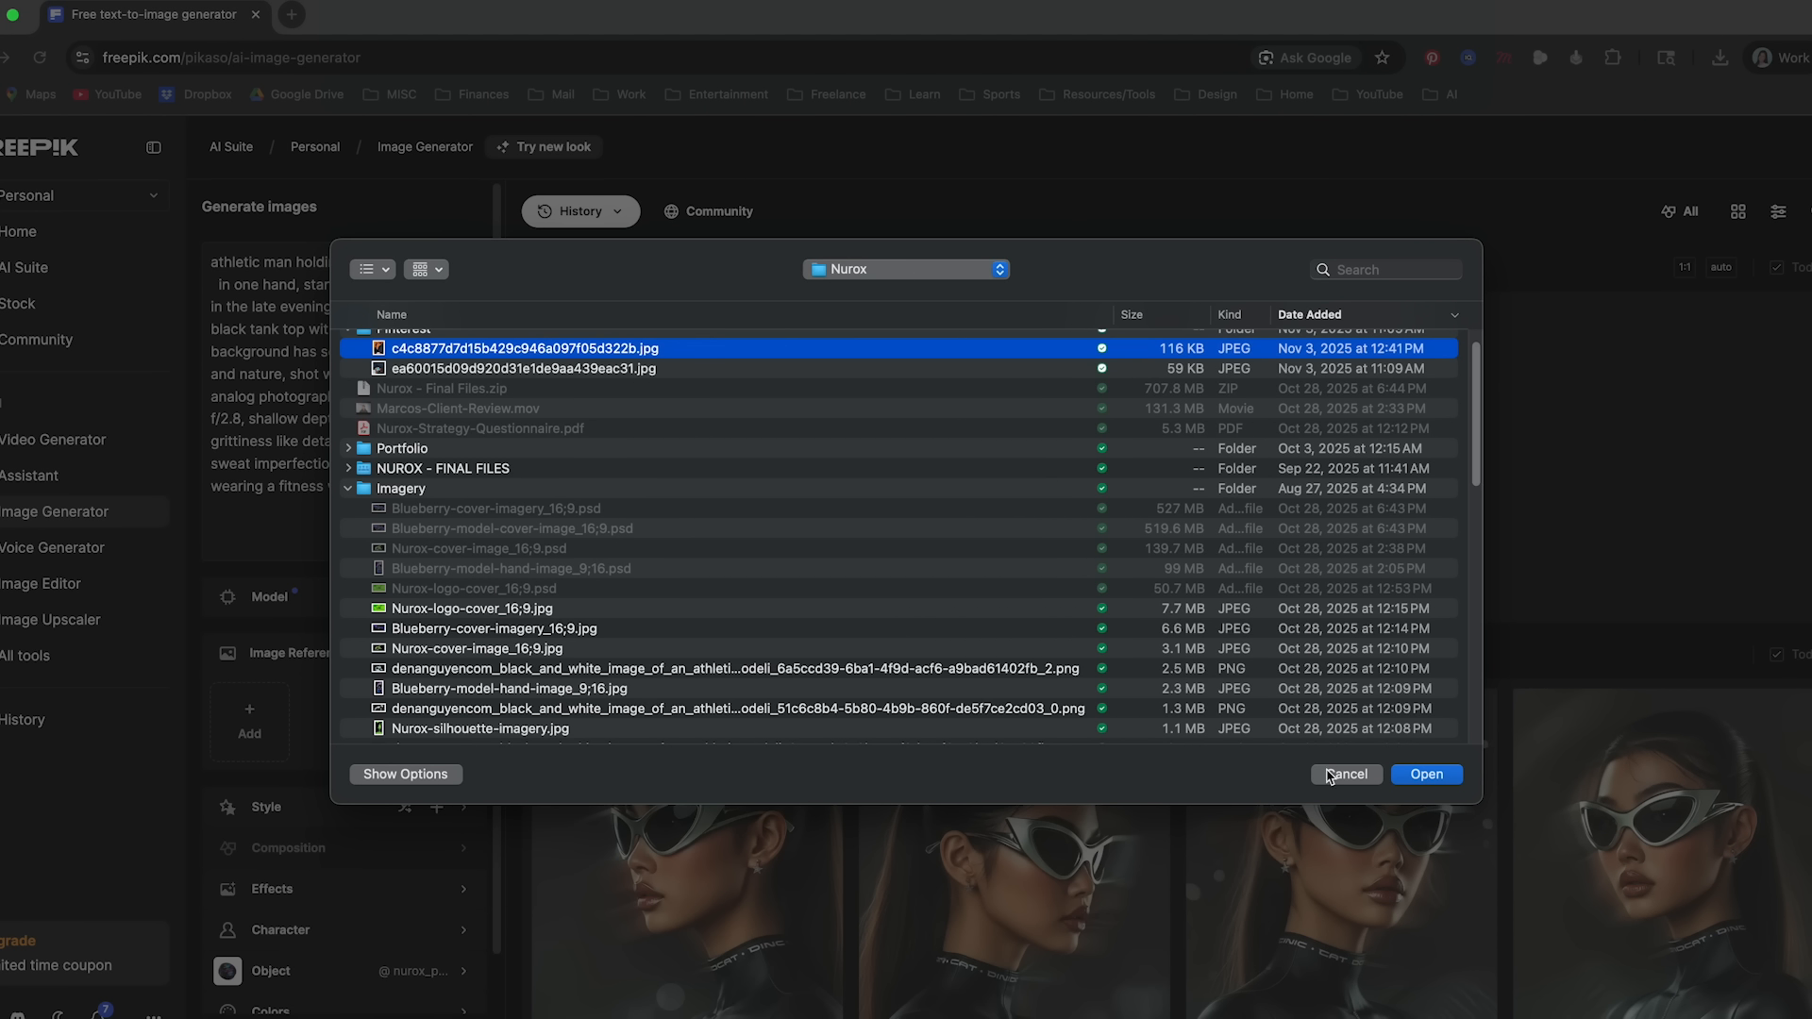
pyautogui.click(1425, 776)
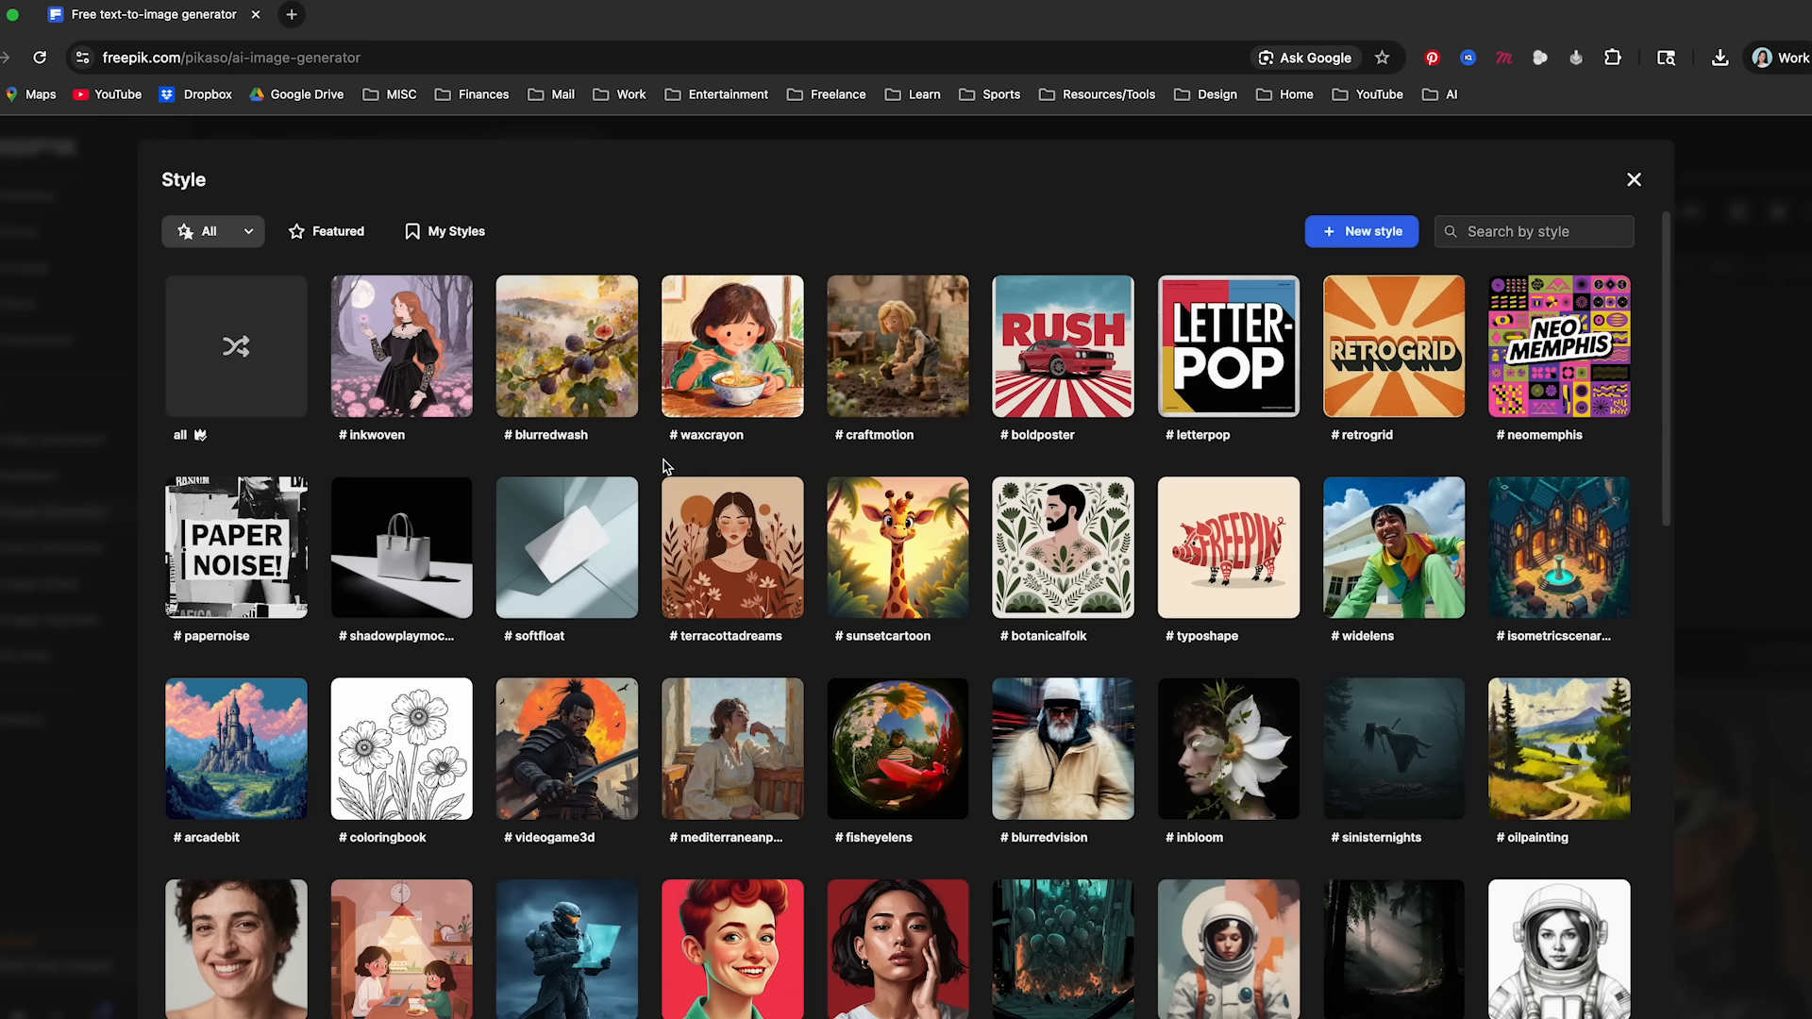
# - Apply the crossprocessed style from the style library to the image
pyautogui.scroll(-2, 660, 467)
pyautogui.scroll(-4, 660, 467)
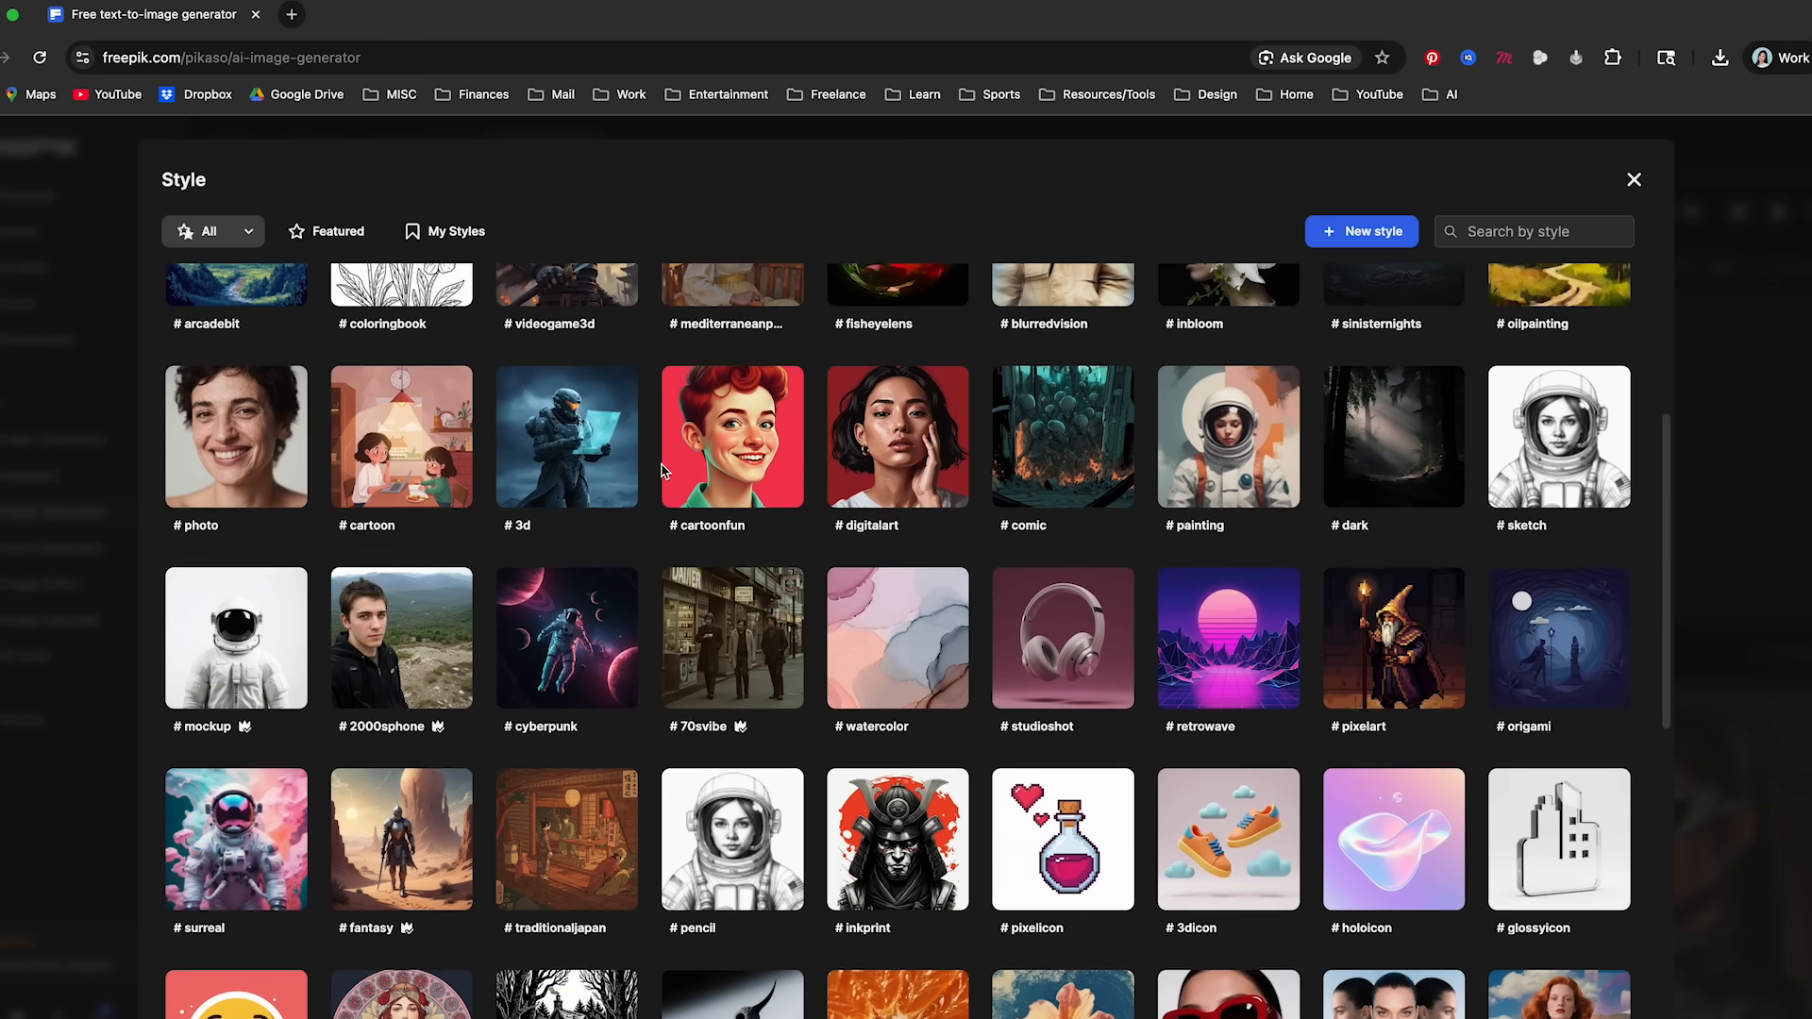
pyautogui.scroll(-8, 660, 469)
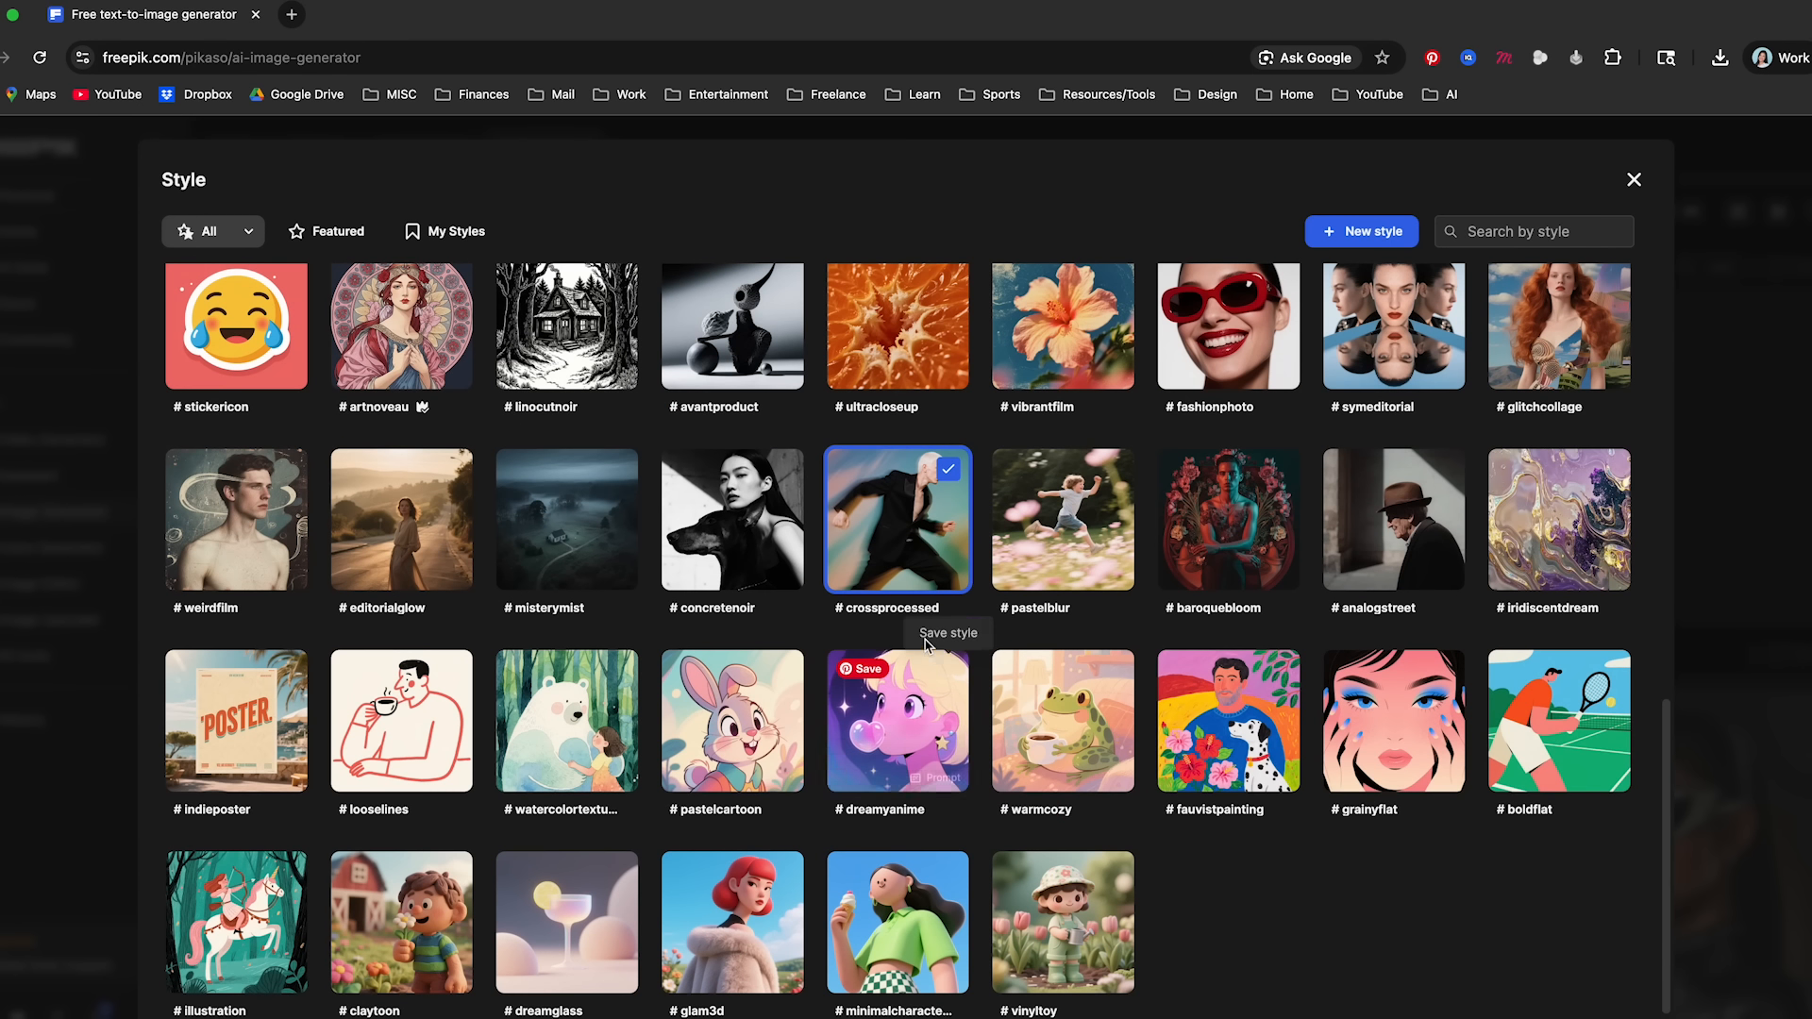
pyautogui.click(1725, 525)
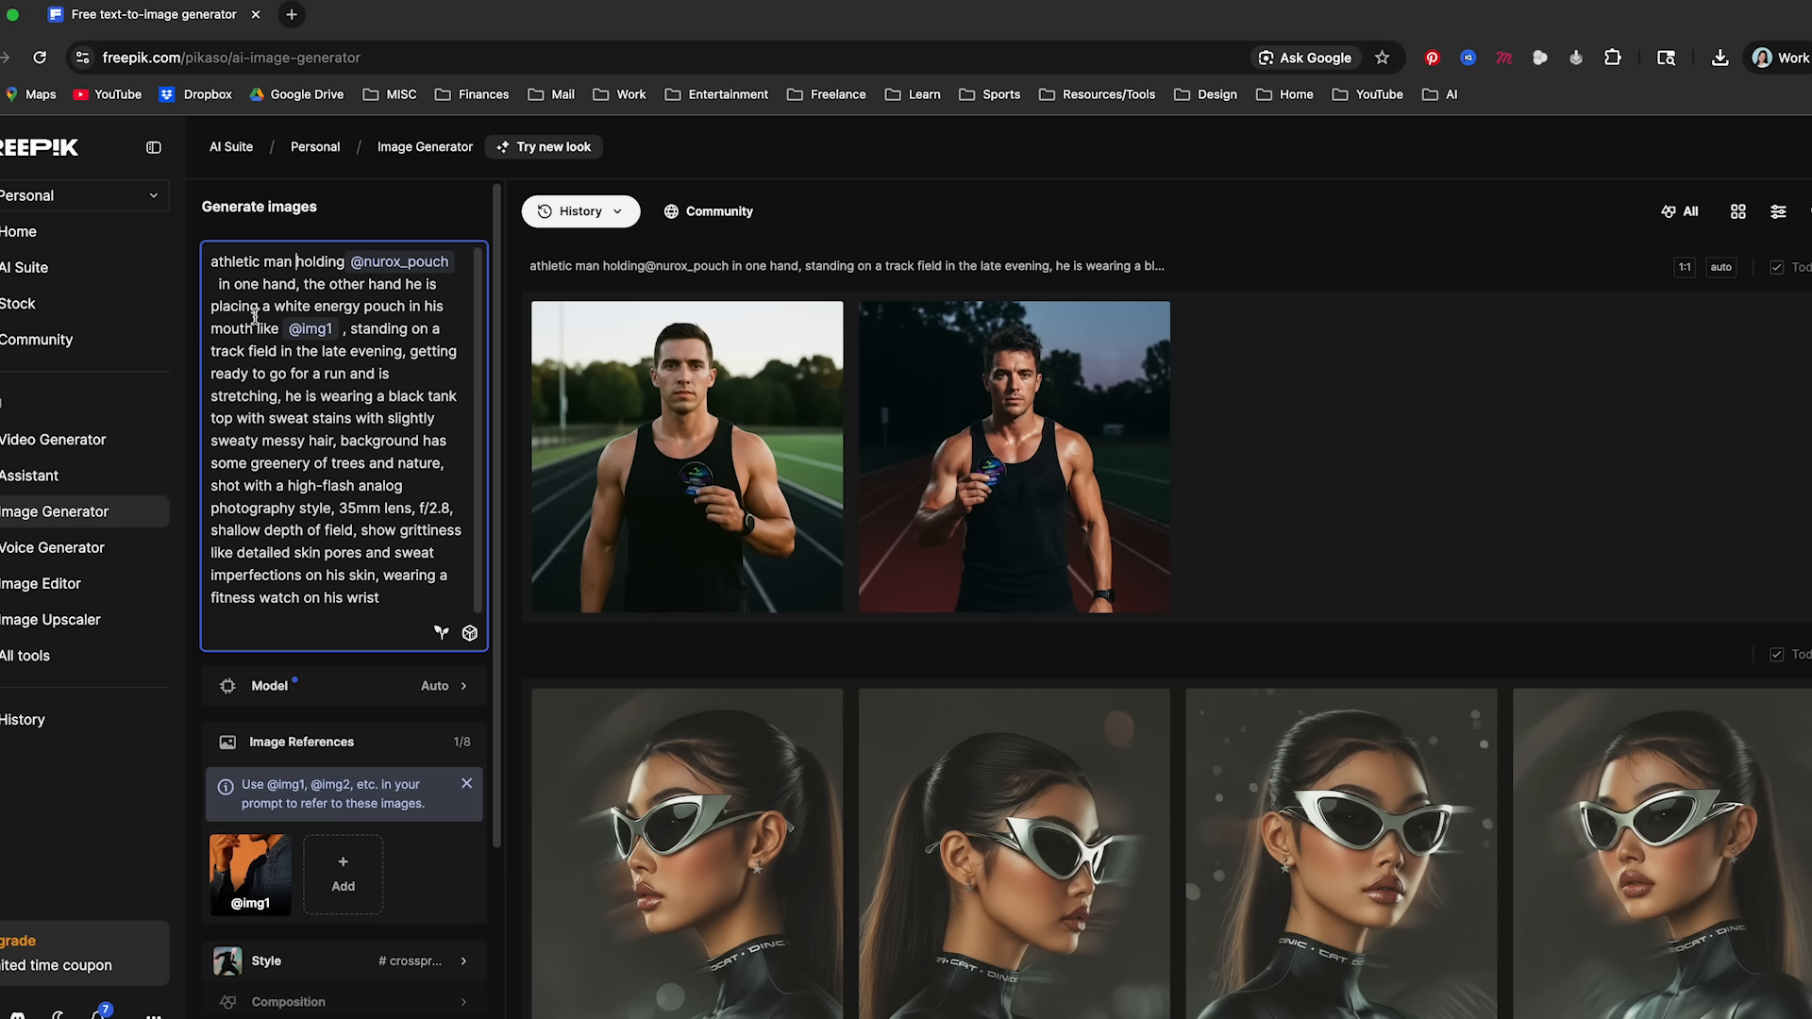
# - Insert "in a candid pose" after "athletic man" in the prompt
pyautogui.write('in a ')
pyautogui.write('candid pose')
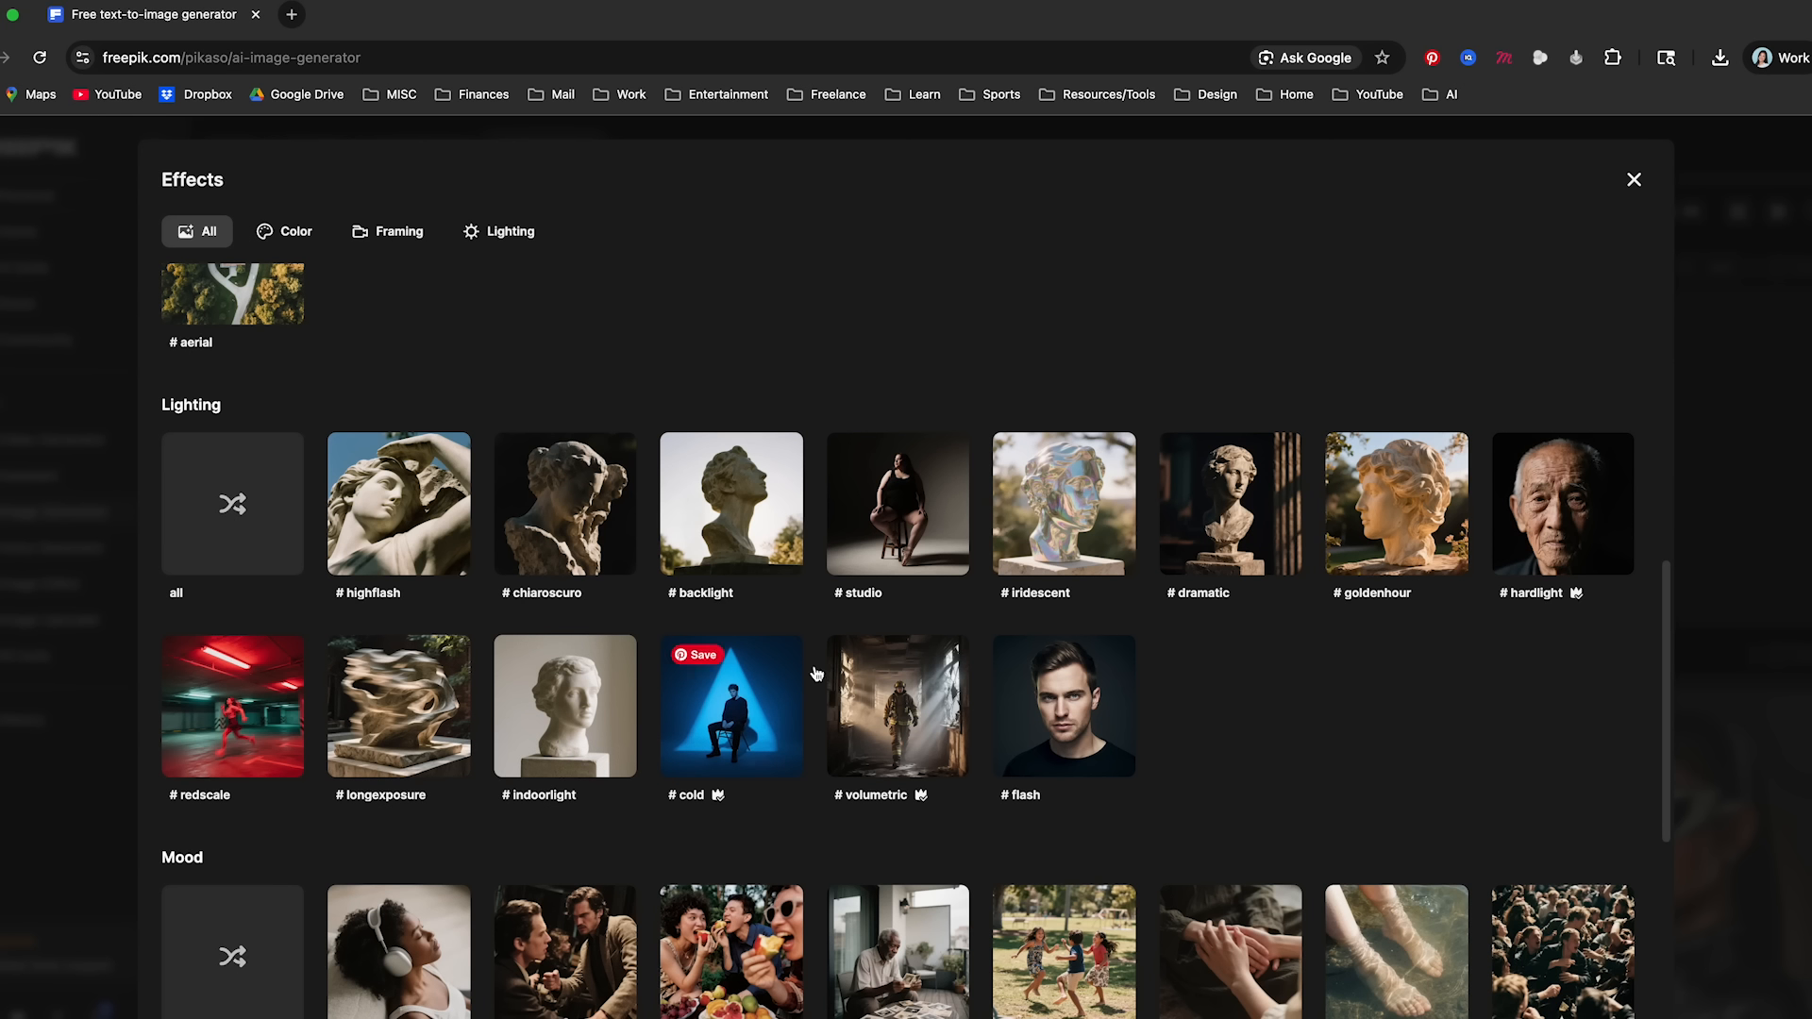
# - Apply the highflash lighting effect from the effects library to the image
pyautogui.scroll(-5, 816, 672)
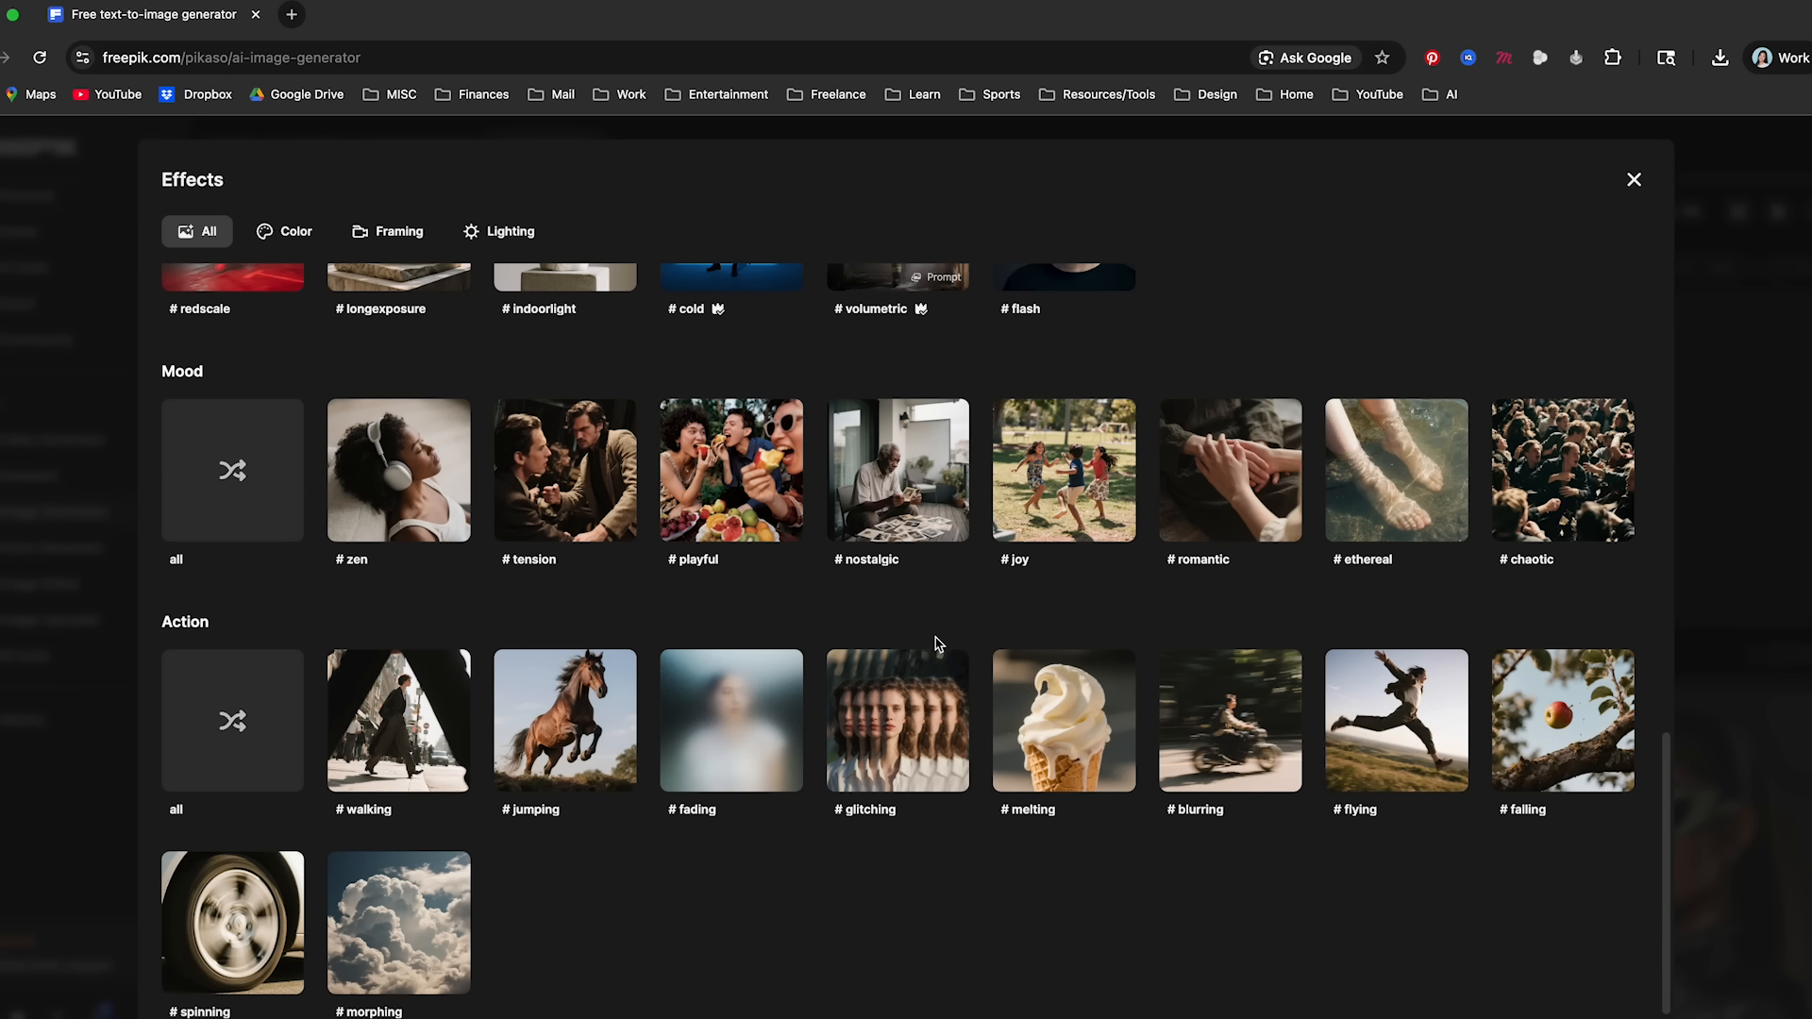
pyautogui.scroll(2, 929, 647)
pyautogui.scroll(5, 929, 647)
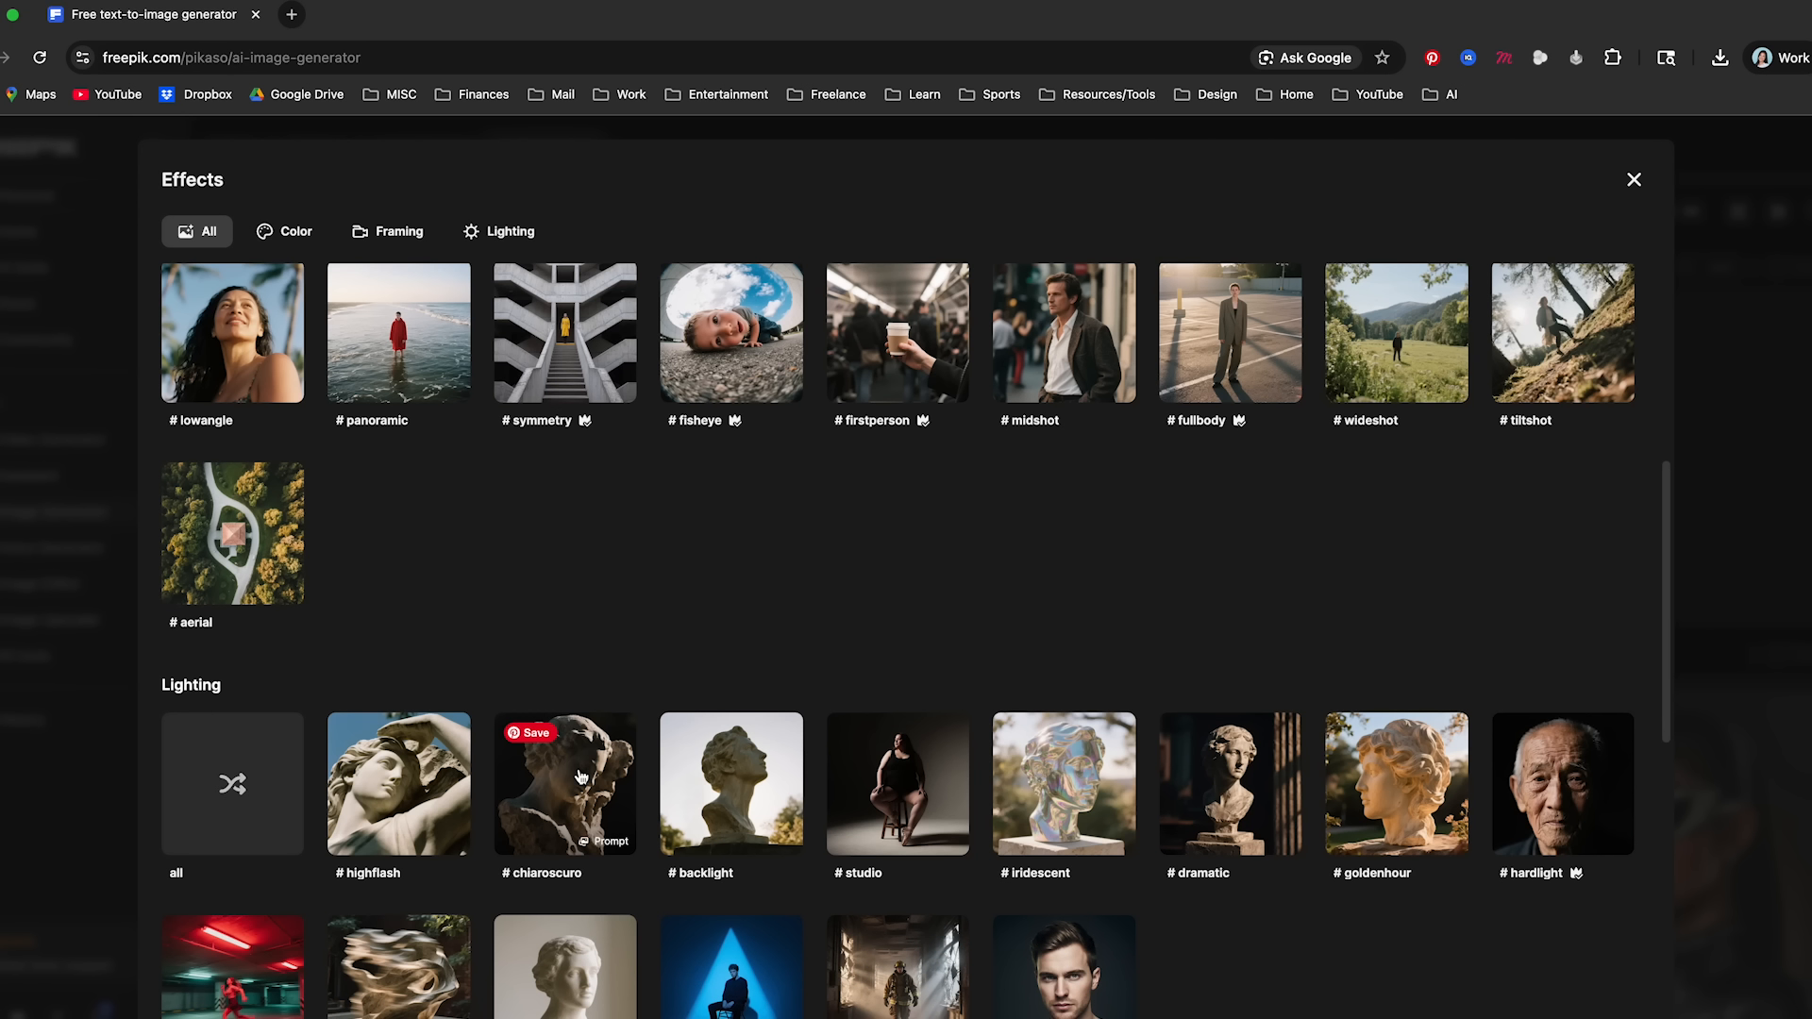
pyautogui.scroll(1, 580, 776)
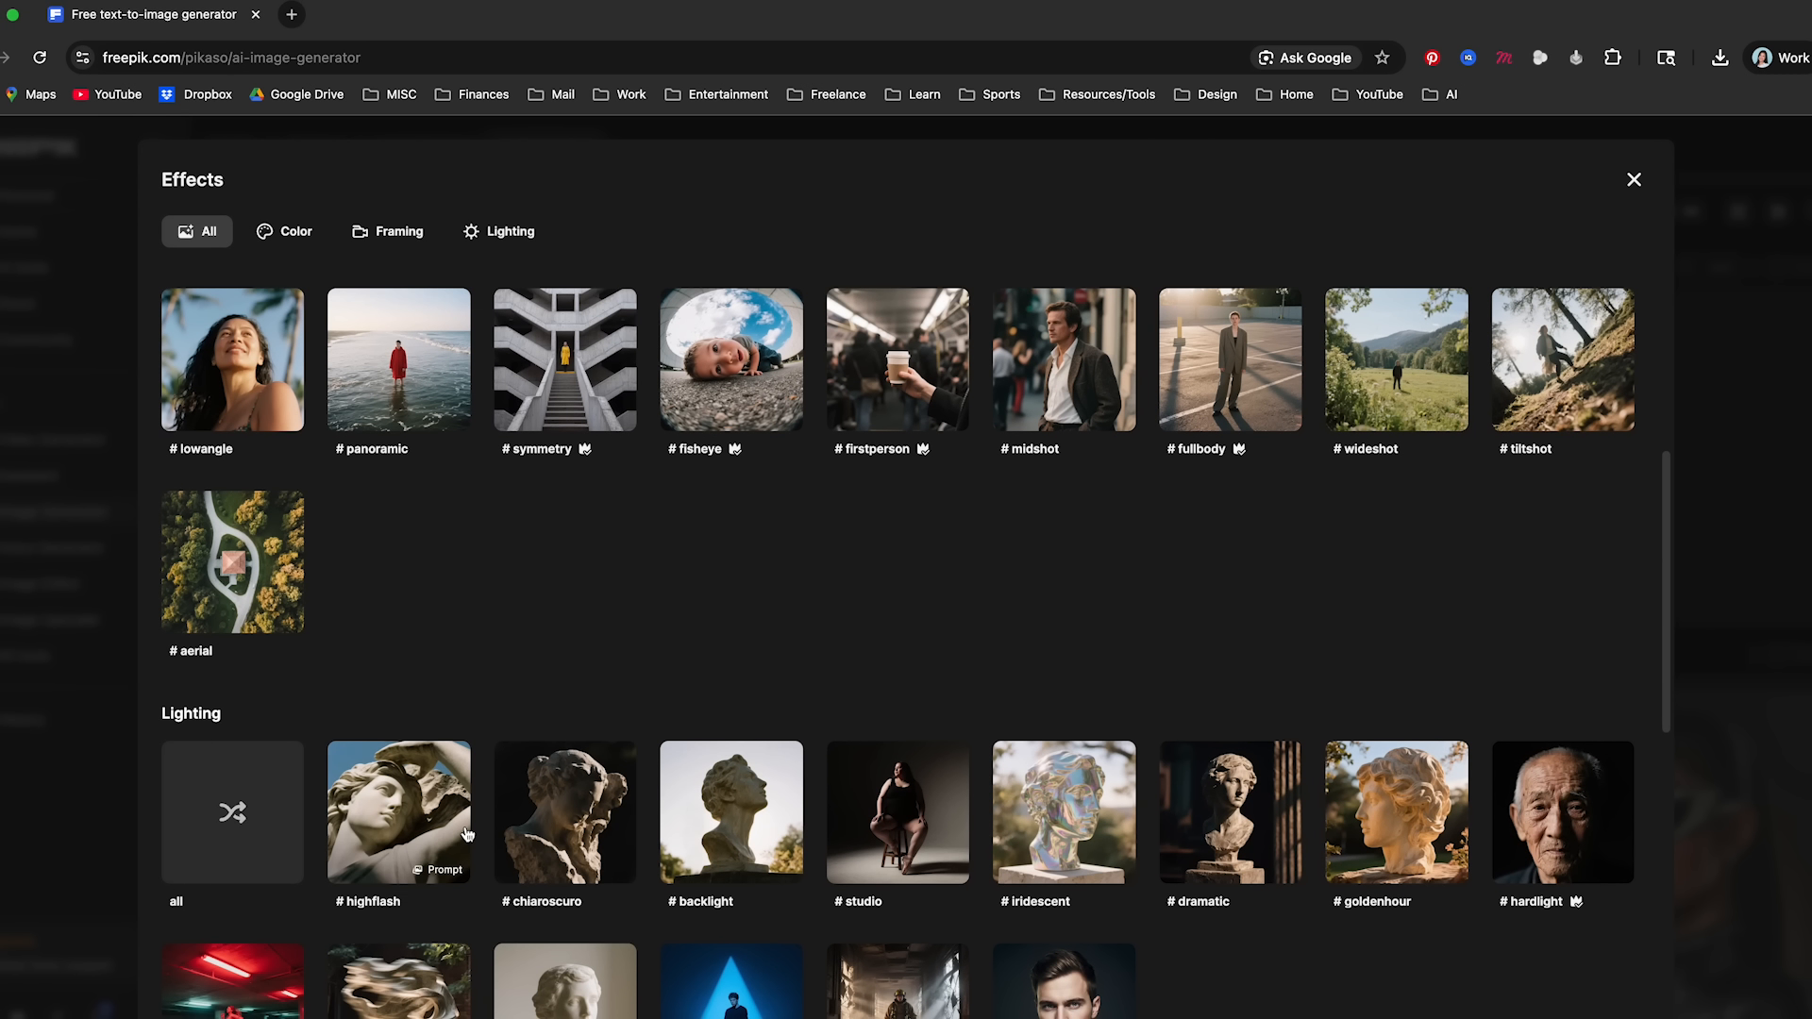
pyautogui.click(461, 832)
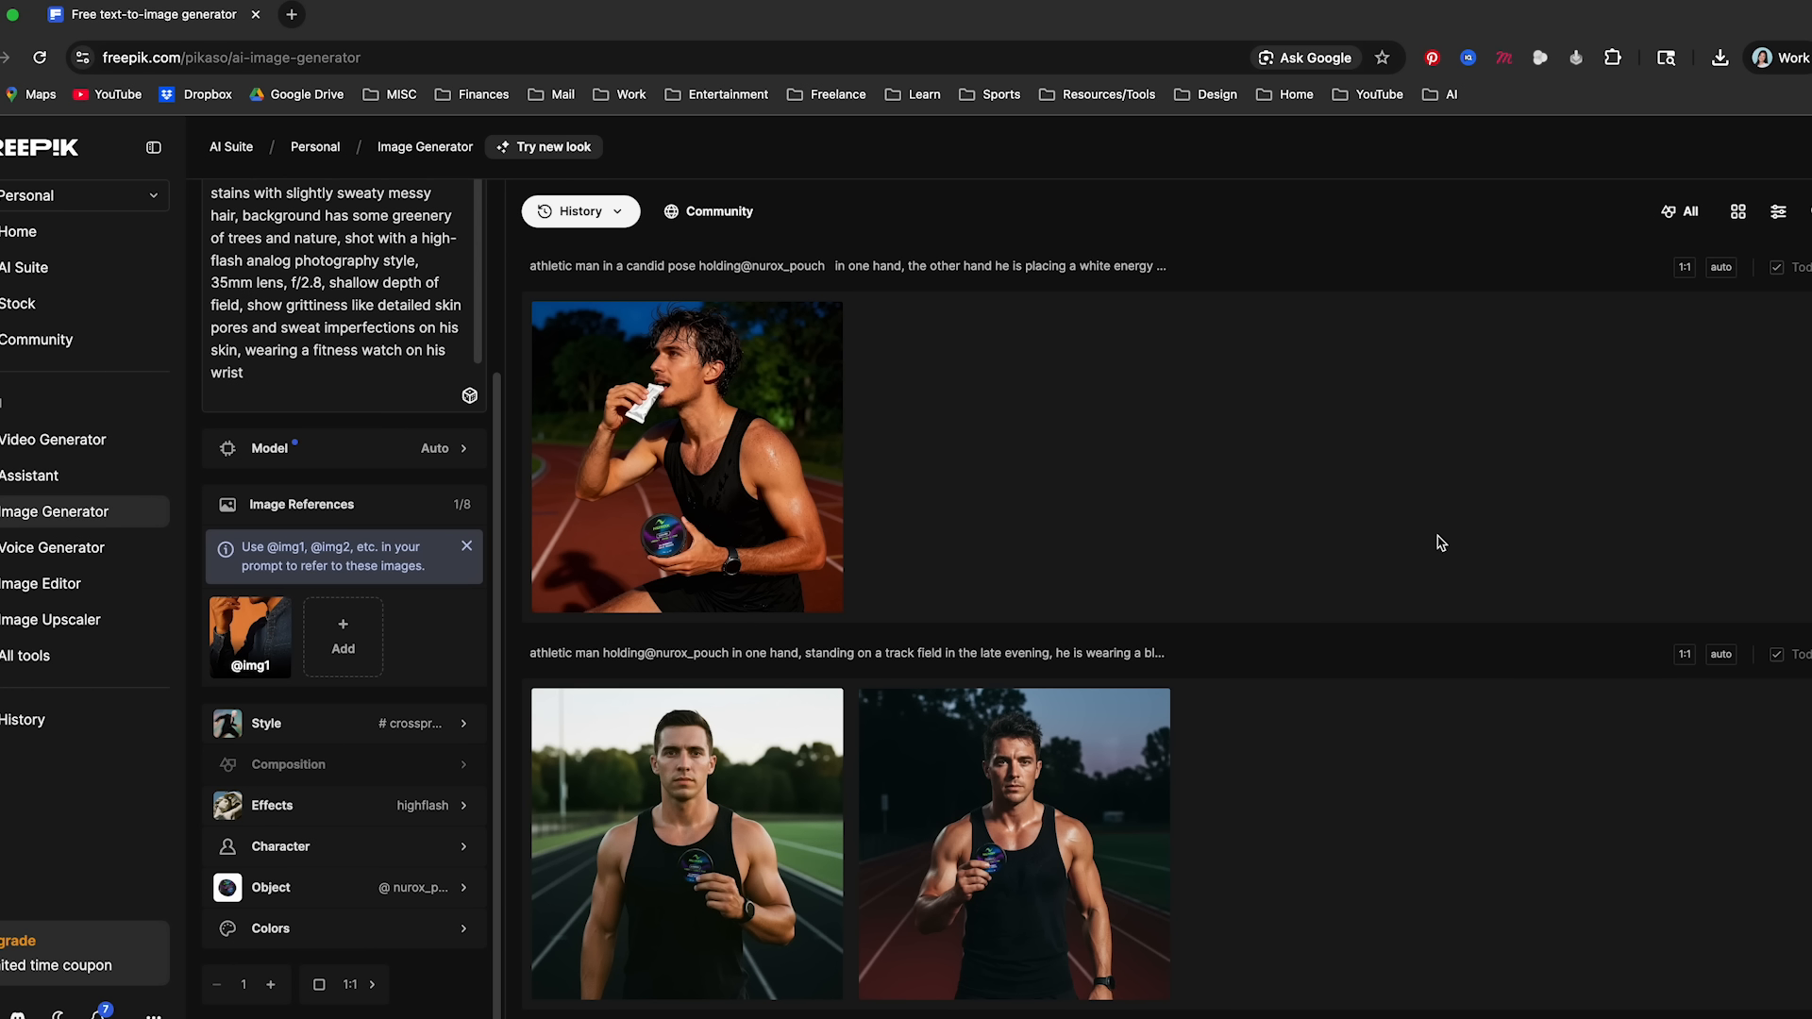
# - Inspect the successive generated images of the athlete putting a pouch in his mouth at full size, closing each one
pyautogui.click(692, 428)
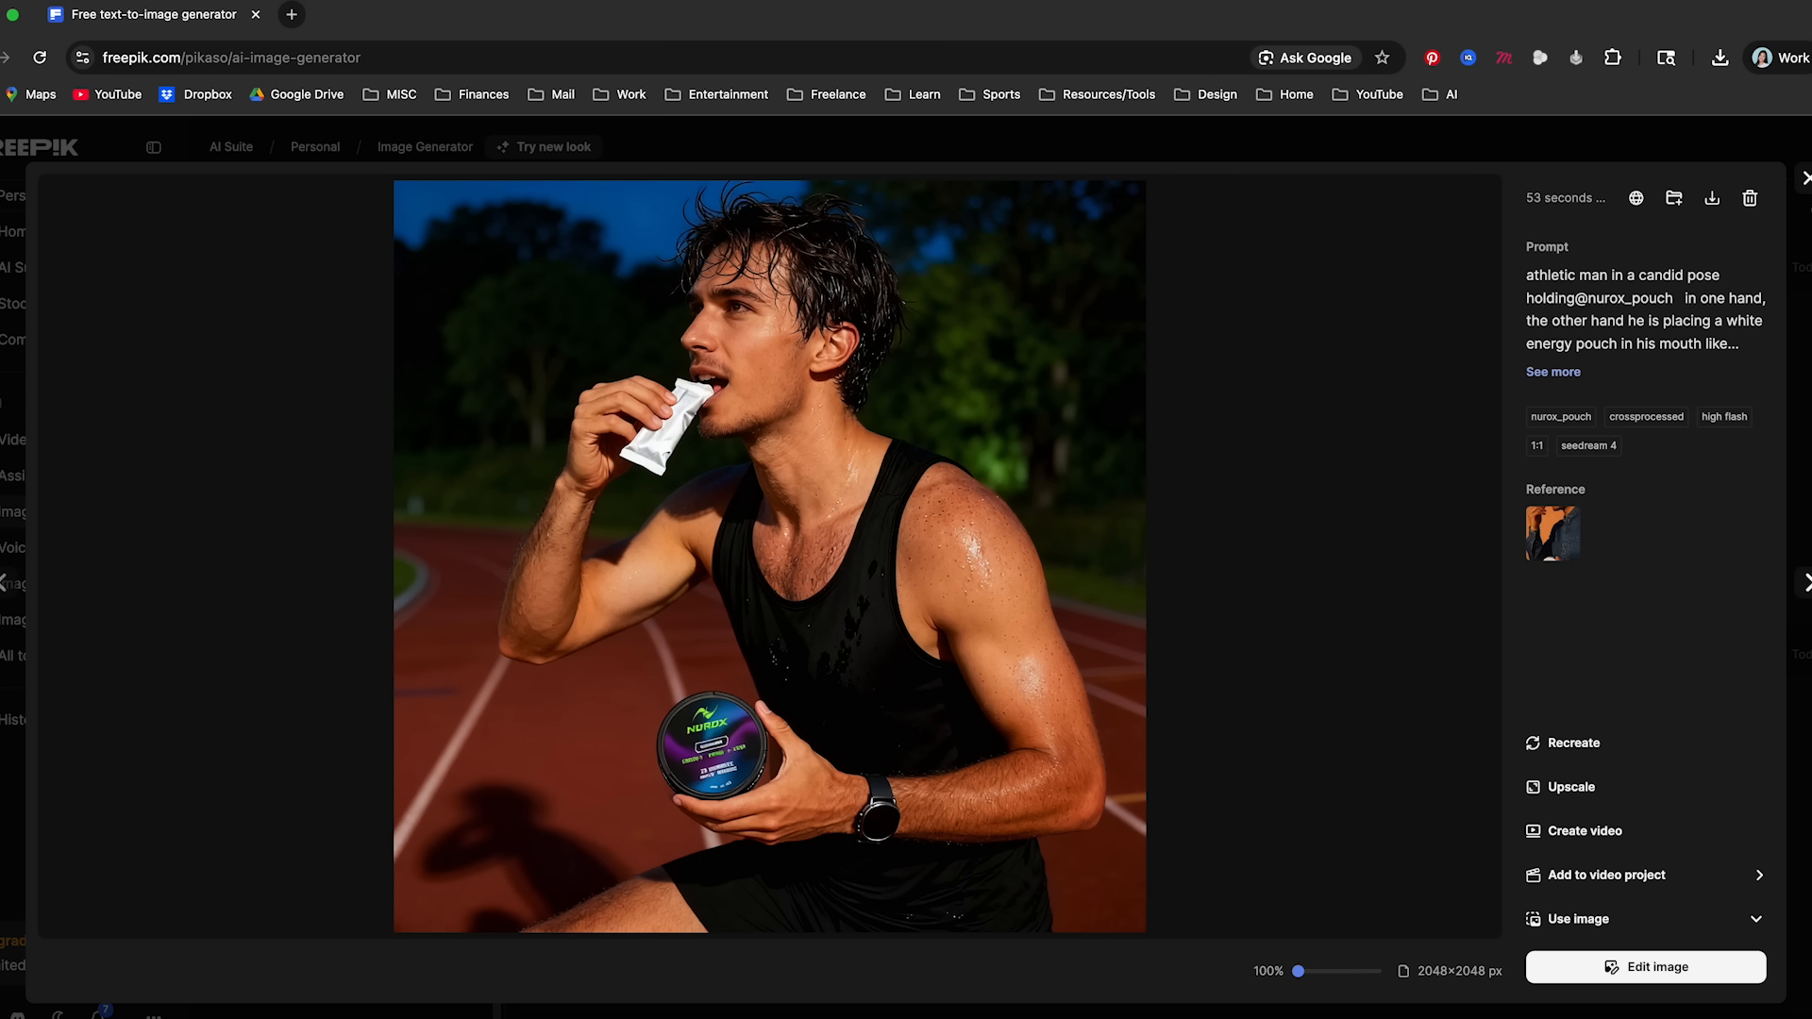
pyautogui.click(1808, 180)
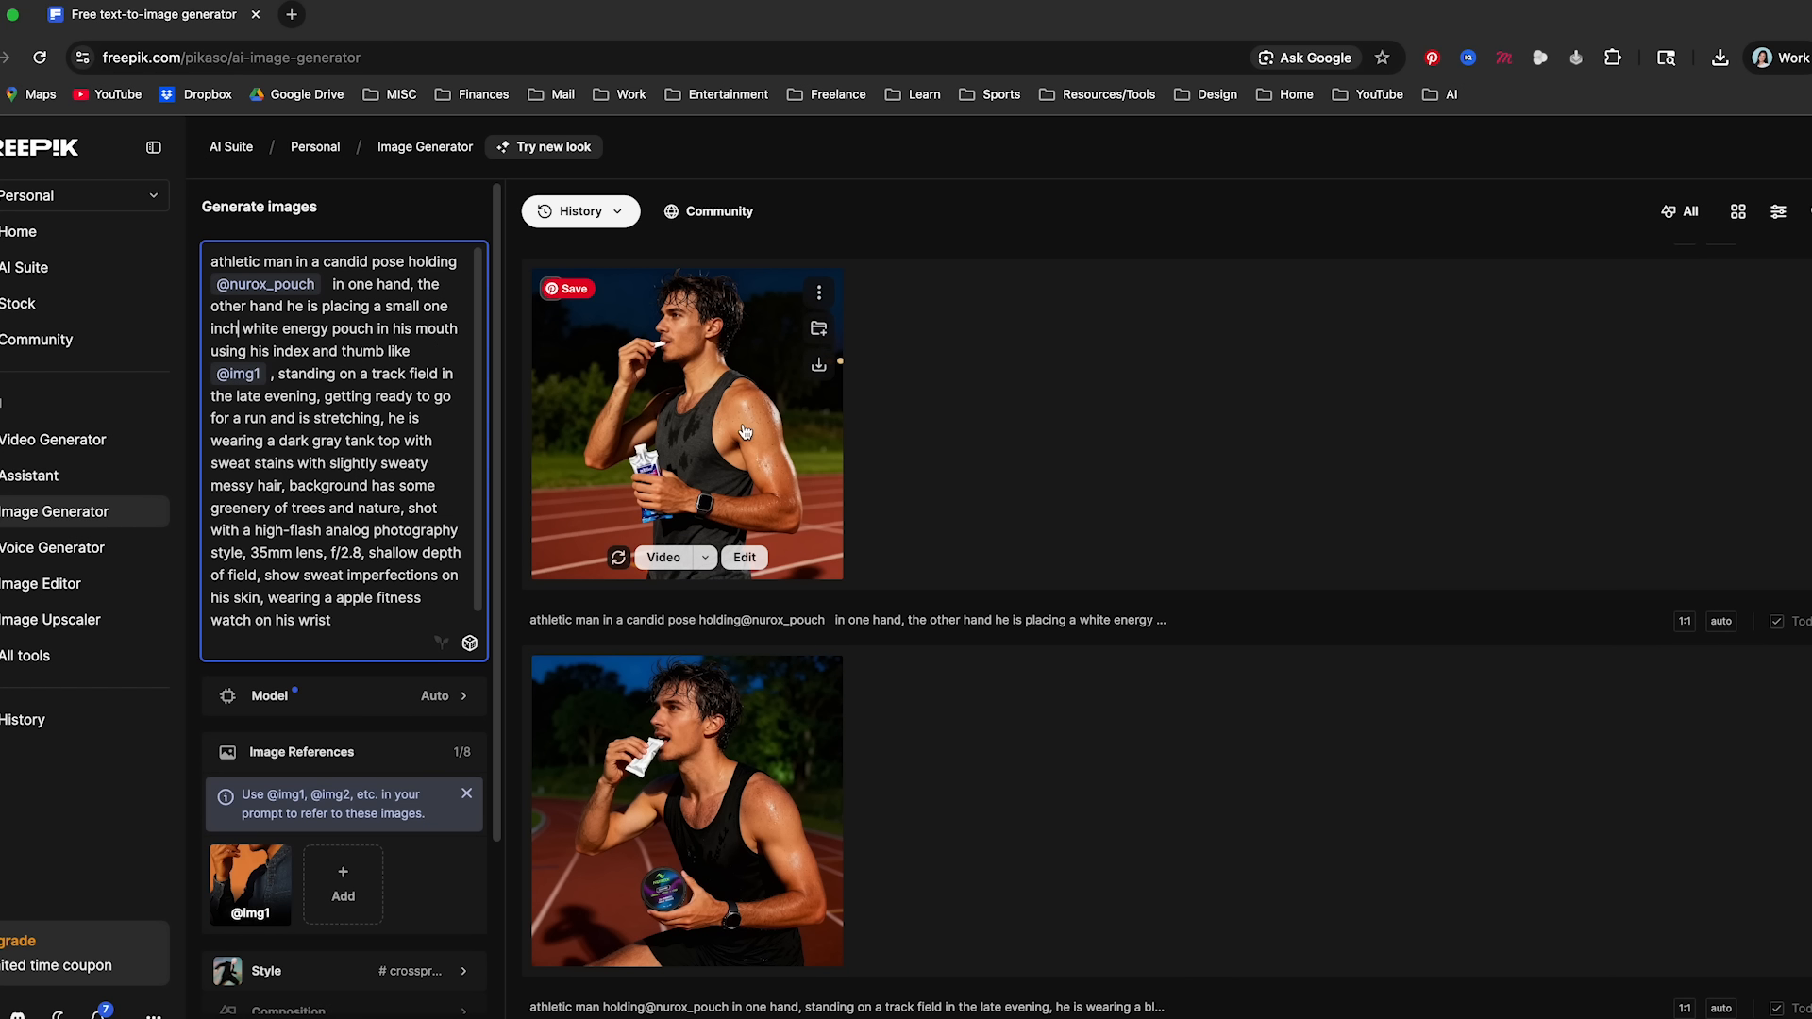
pyautogui.click(717, 426)
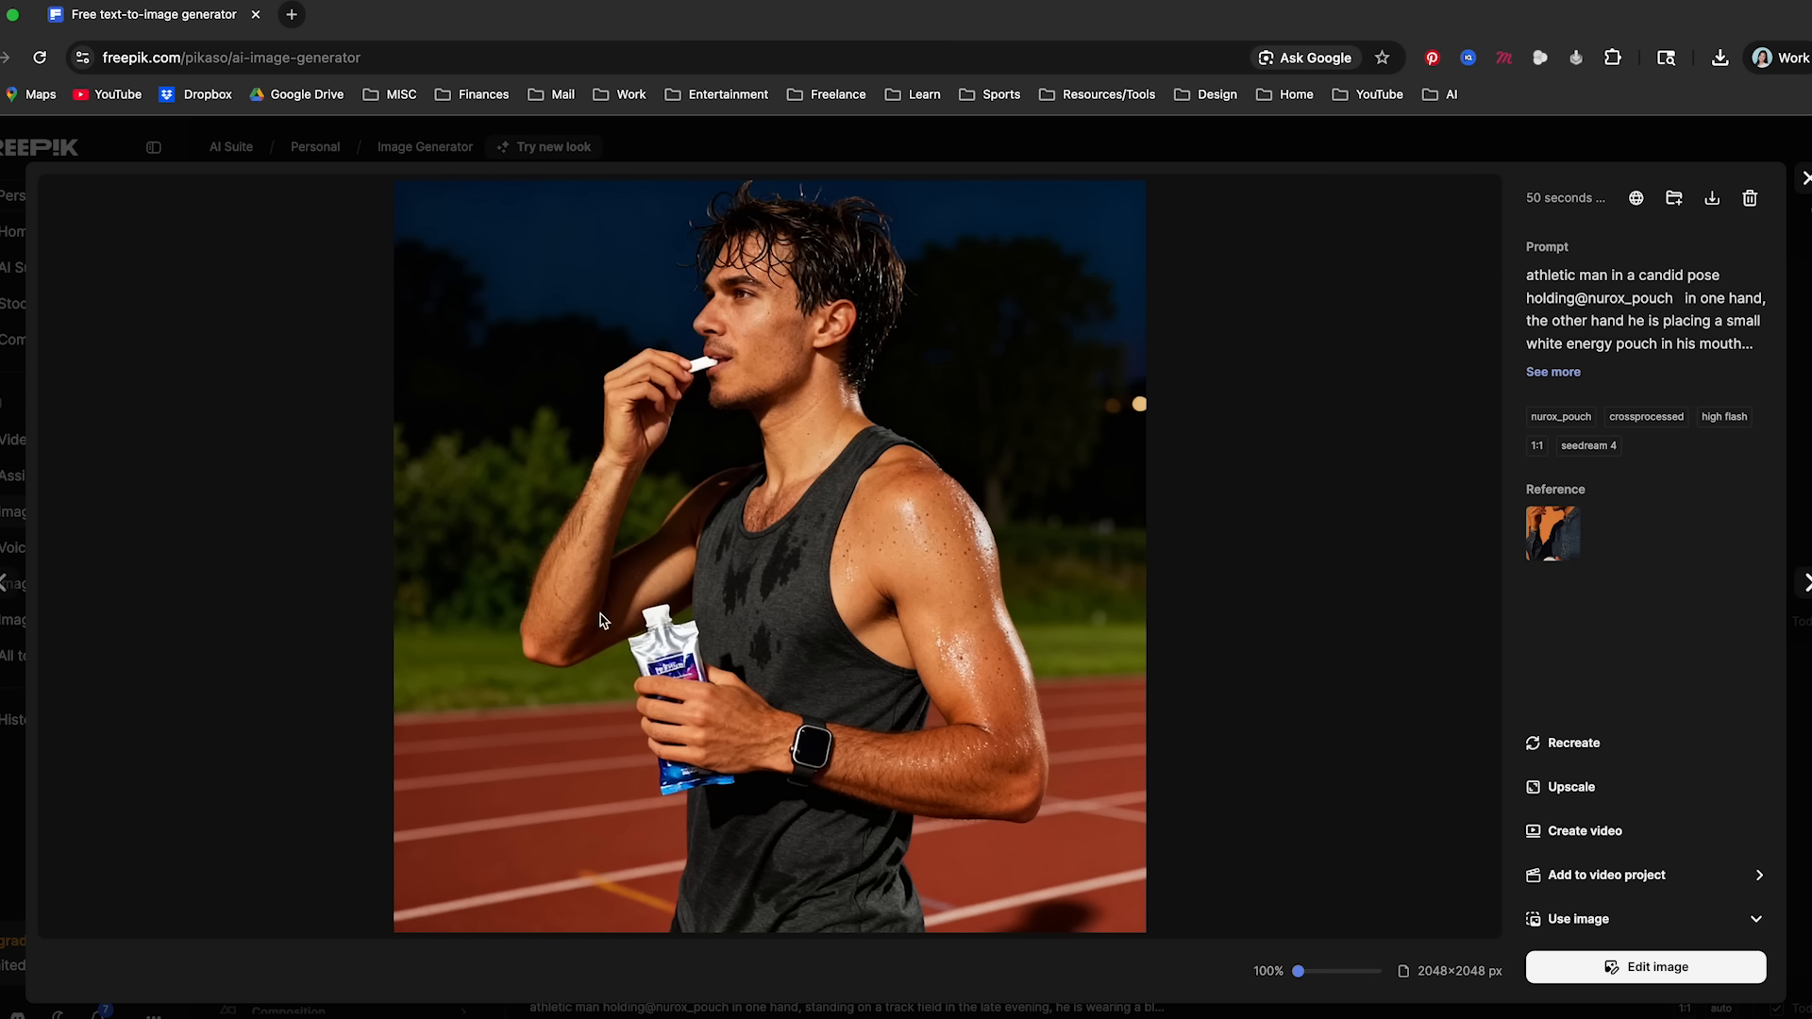
pyautogui.press('Escape')
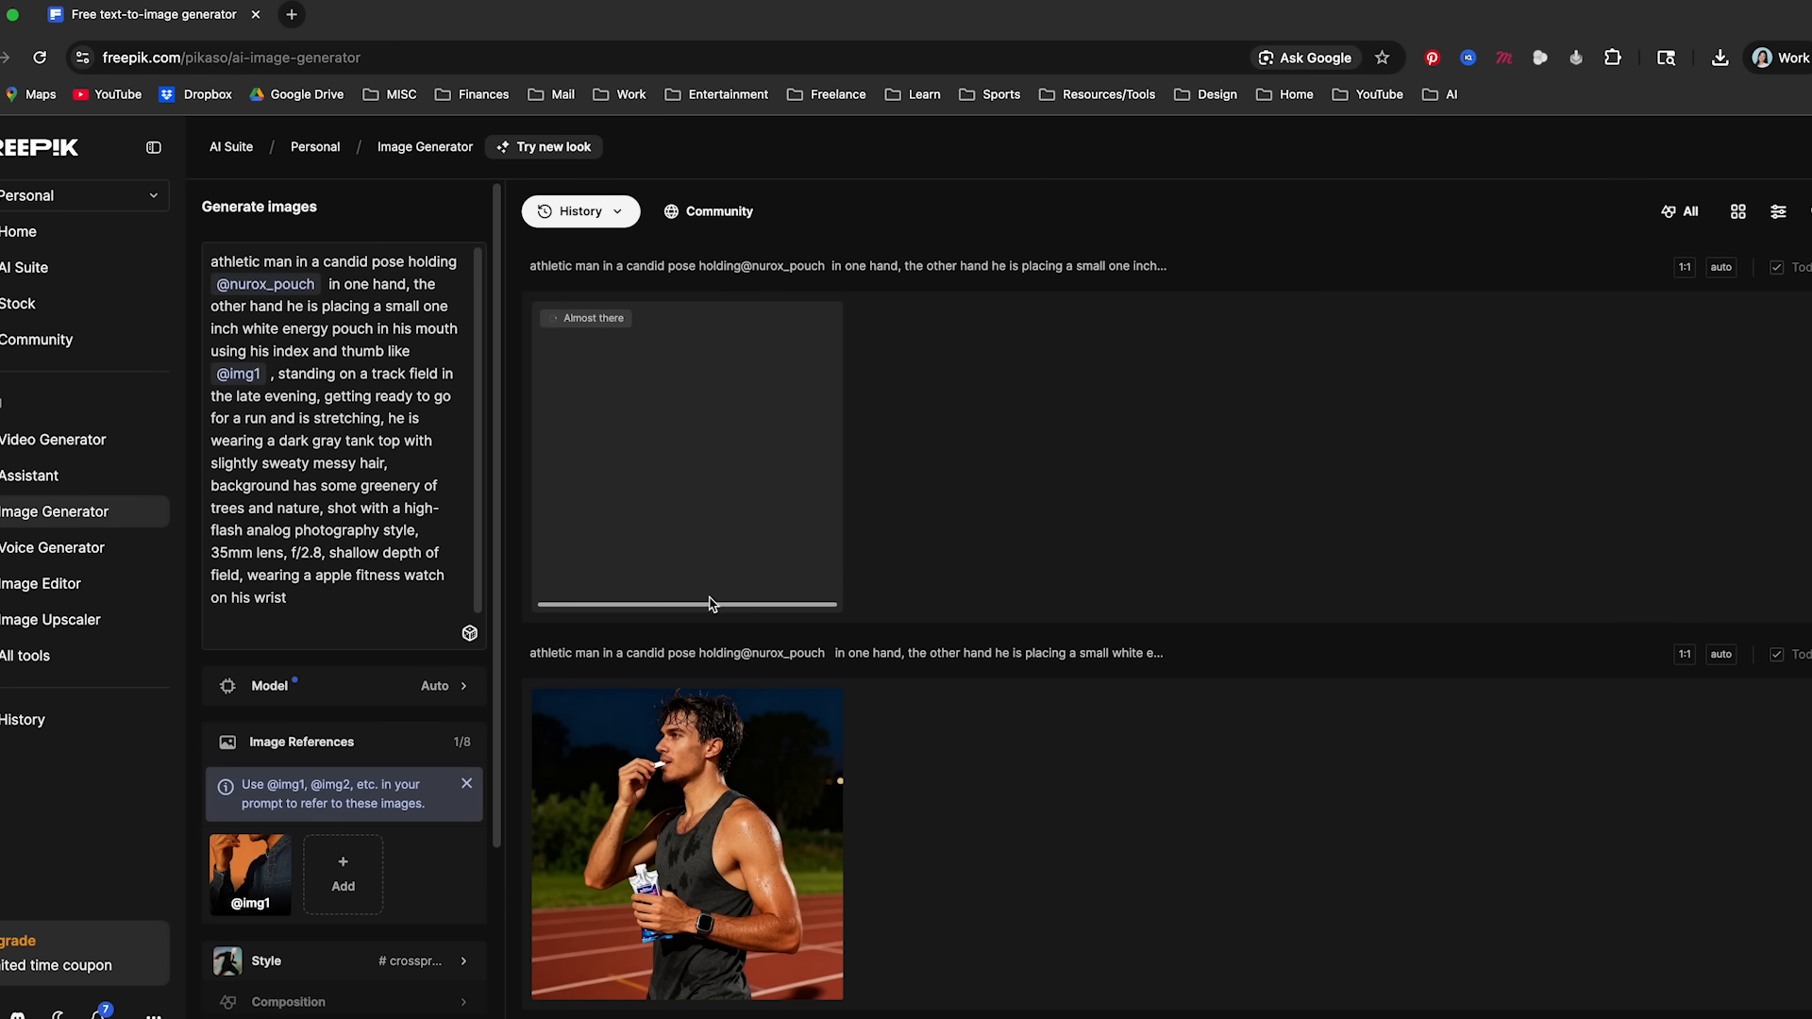
pyautogui.click(762, 443)
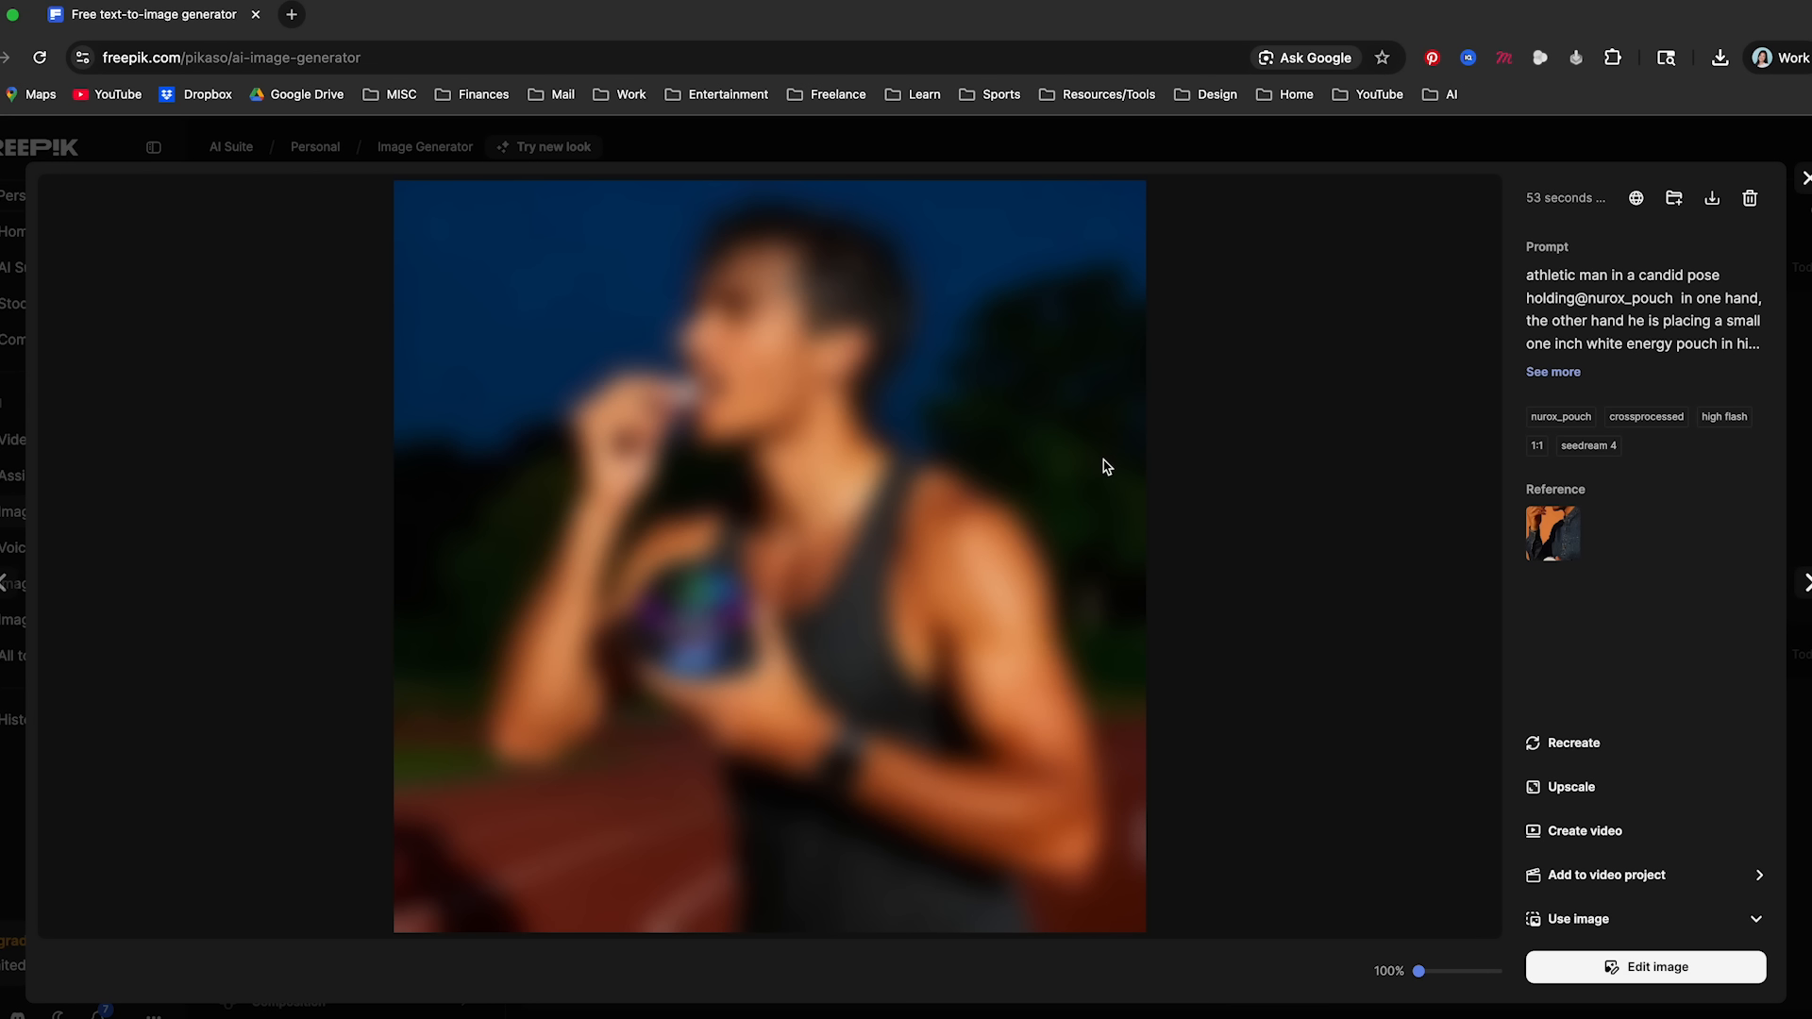
pyautogui.press('Escape')
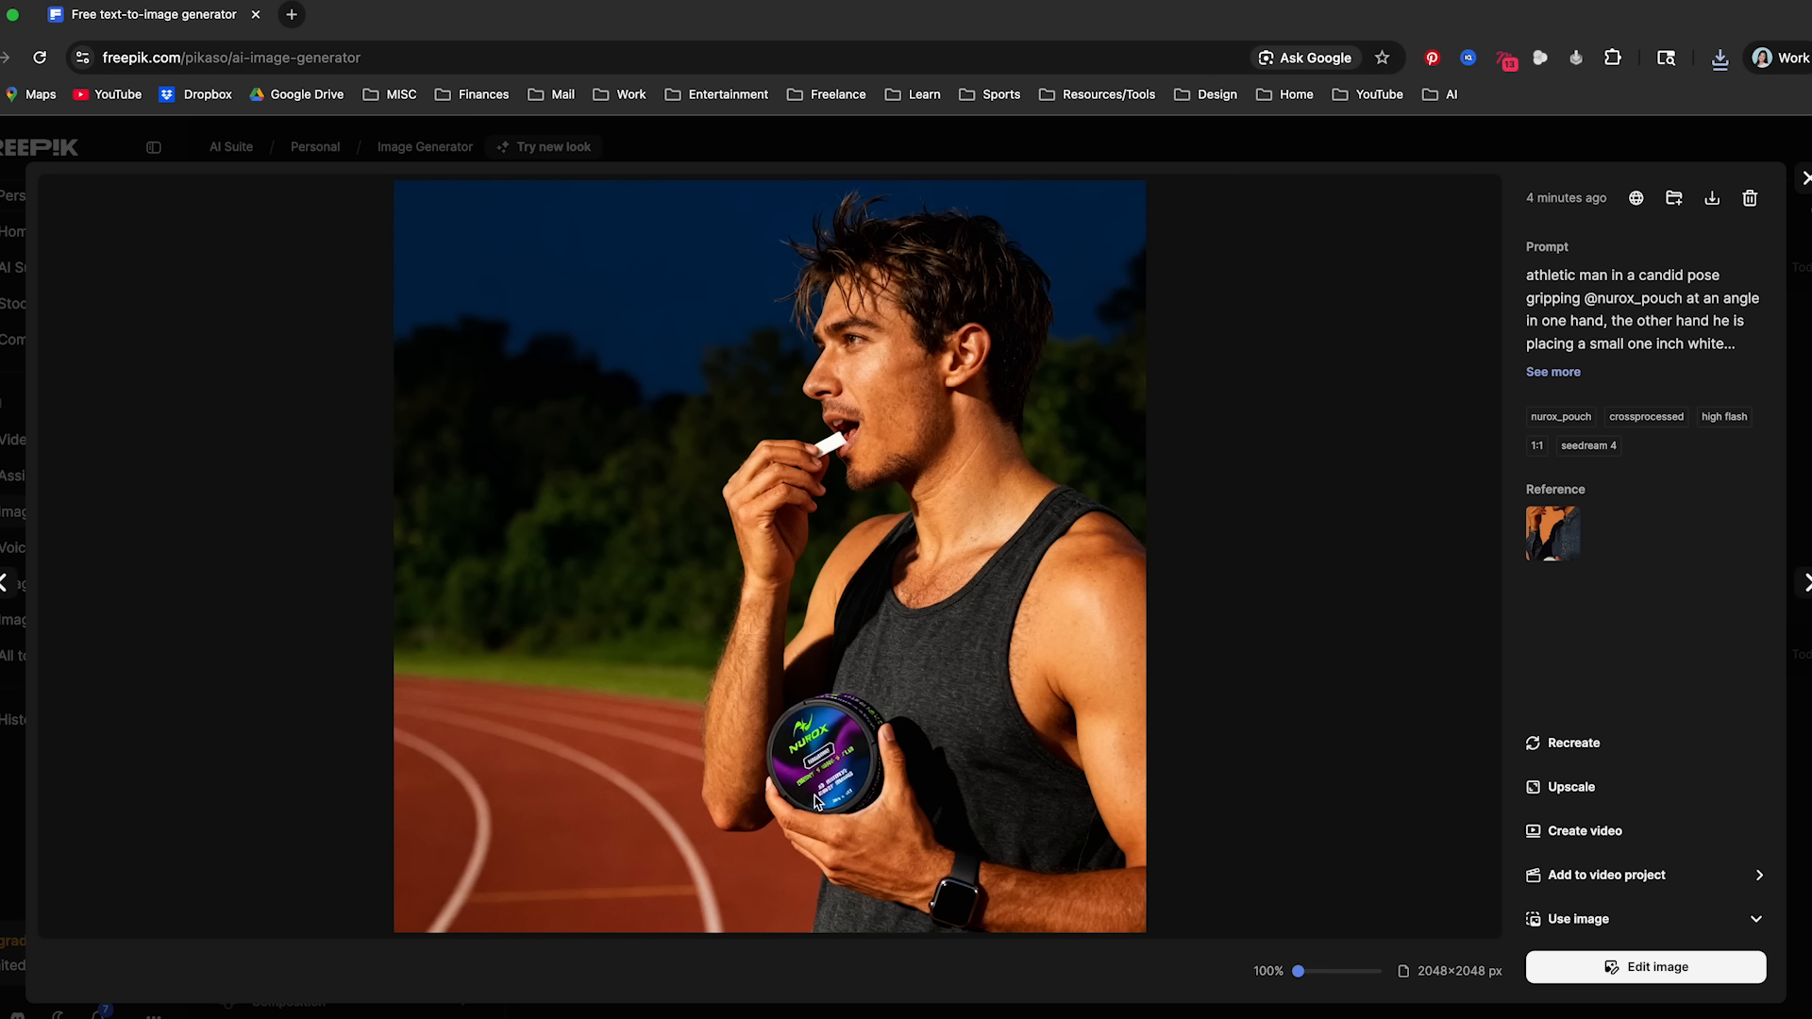
# - Zoom in on the Nurox can in the image of the athlete gripping it at an angle, and close the image
pyautogui.scroll(5, 817, 800)
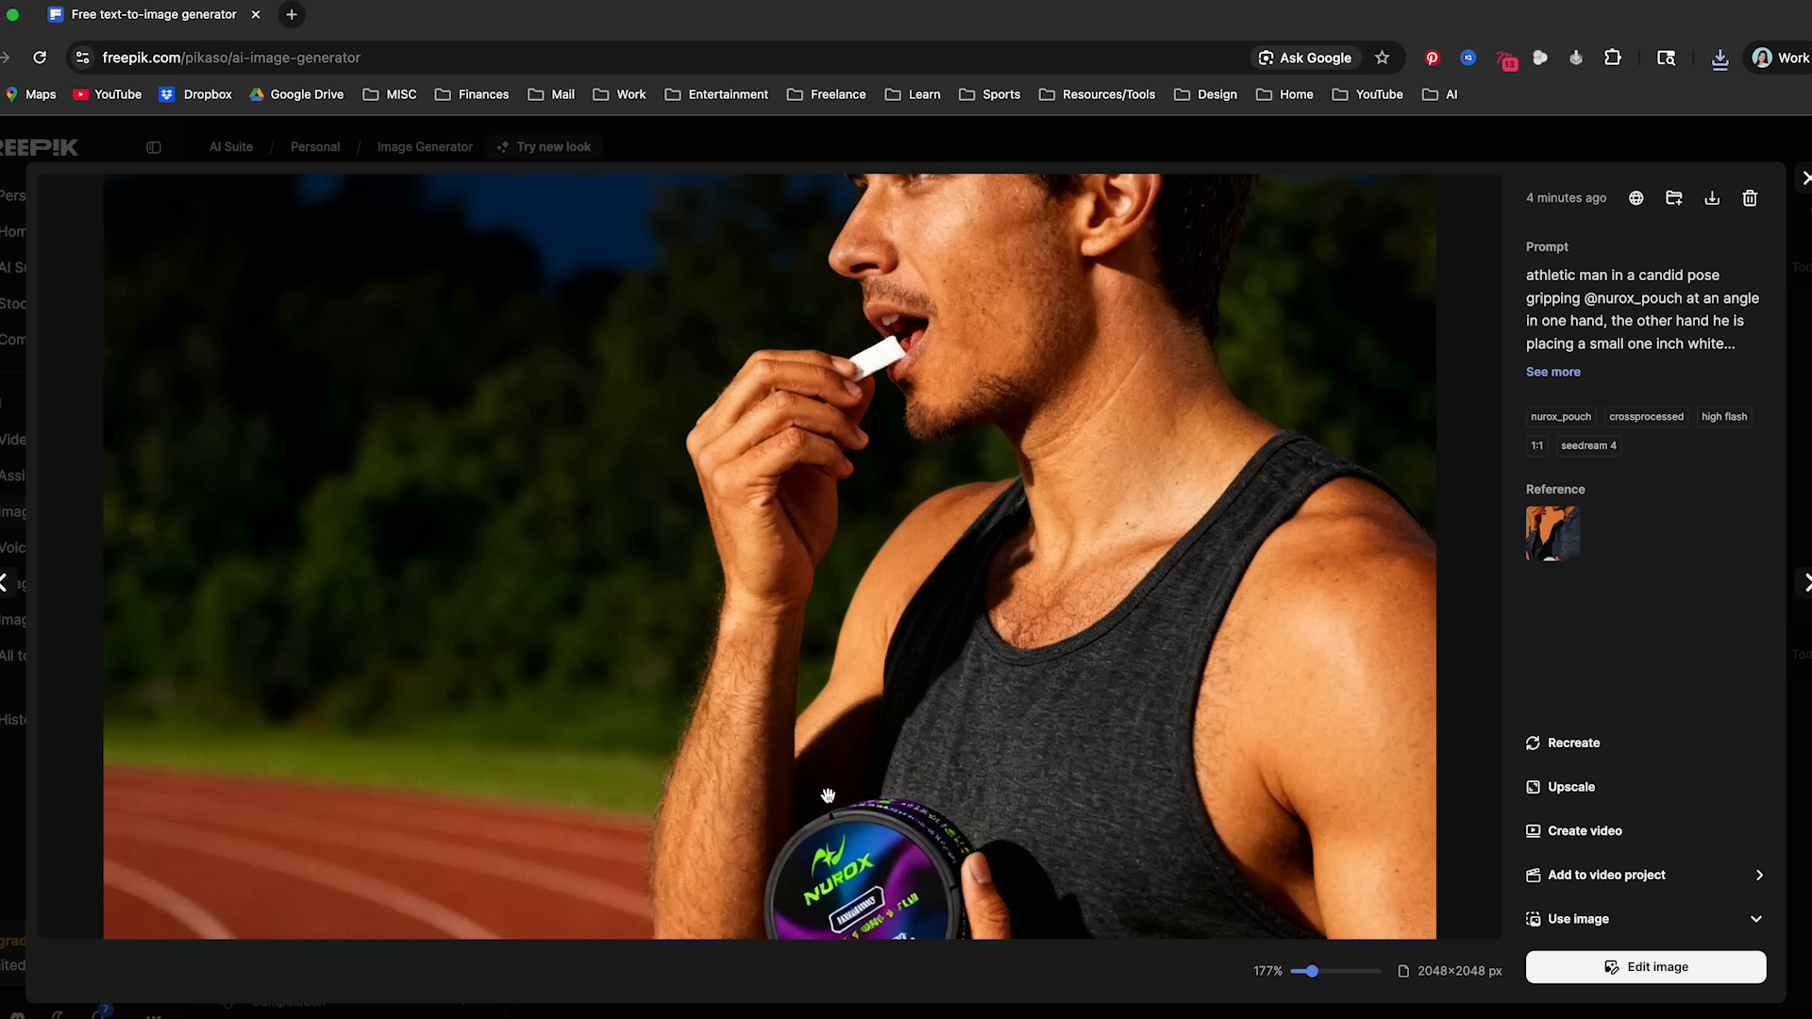
pyautogui.moveTo(921, 843); pyautogui.dragTo(903, 580)
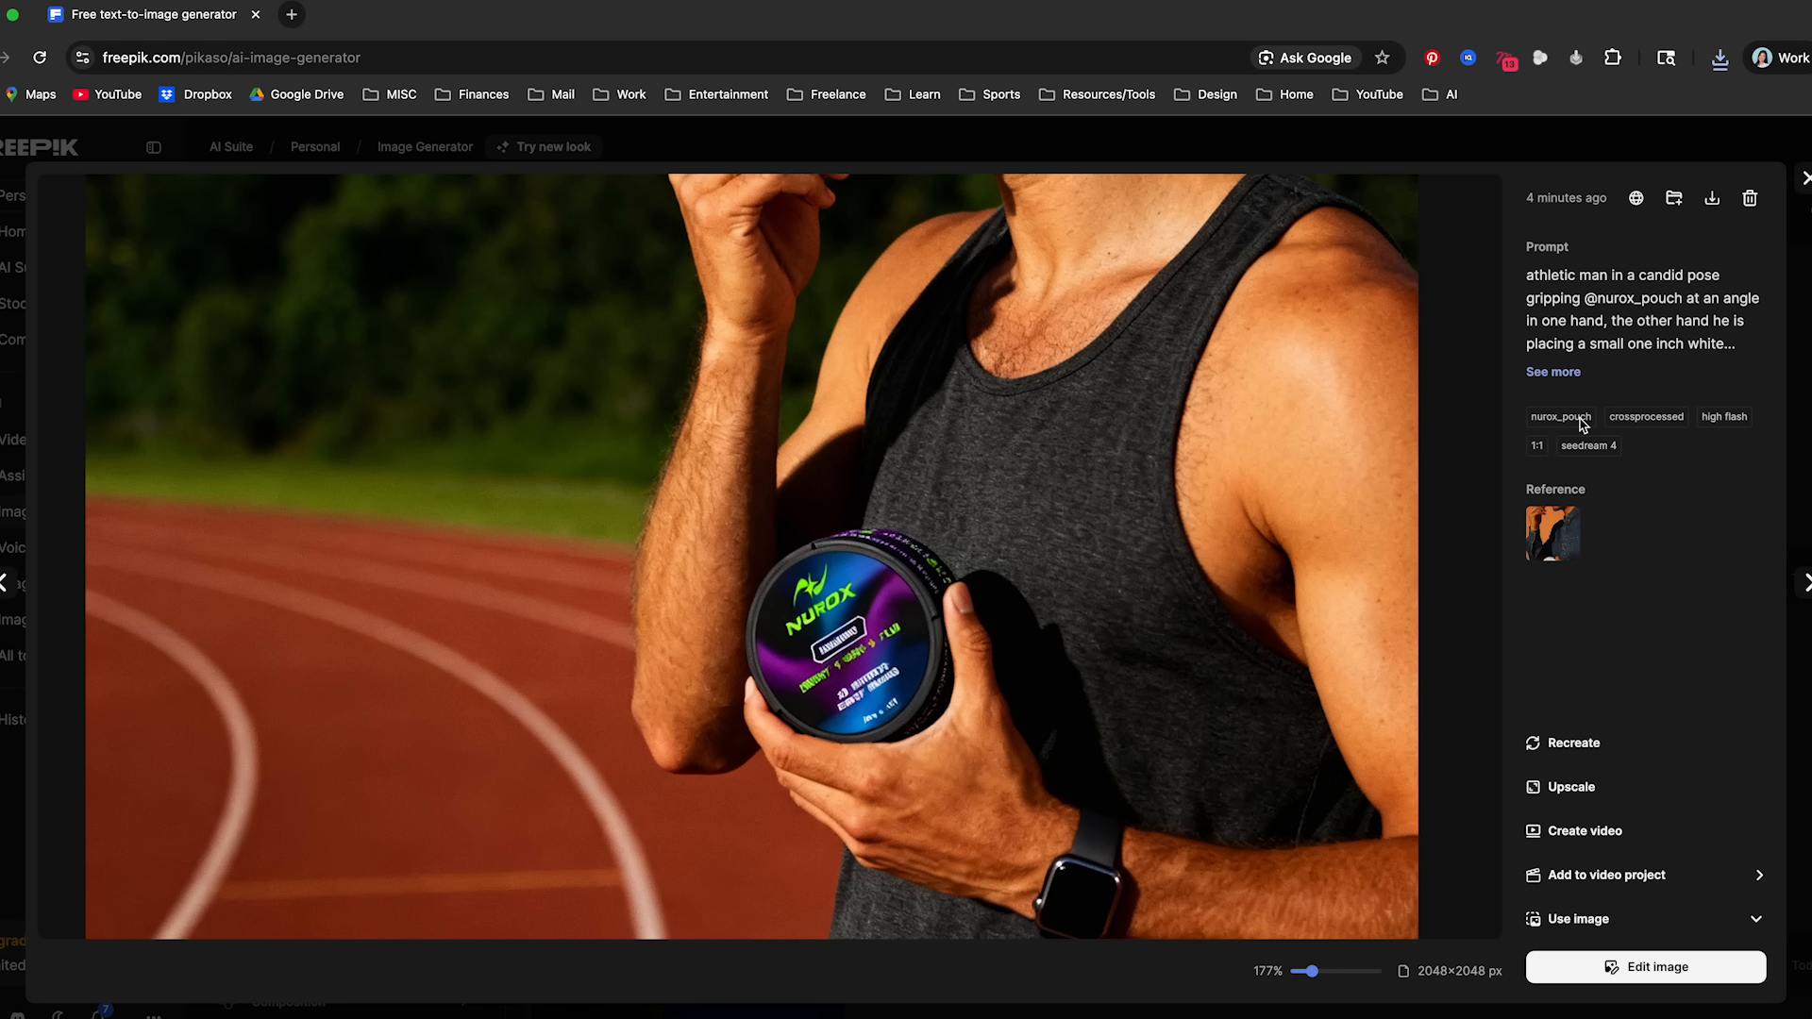
pyautogui.click(1804, 179)
# - Upload the athlete image with the night track background as a second image reference
pyautogui.click(342, 872)
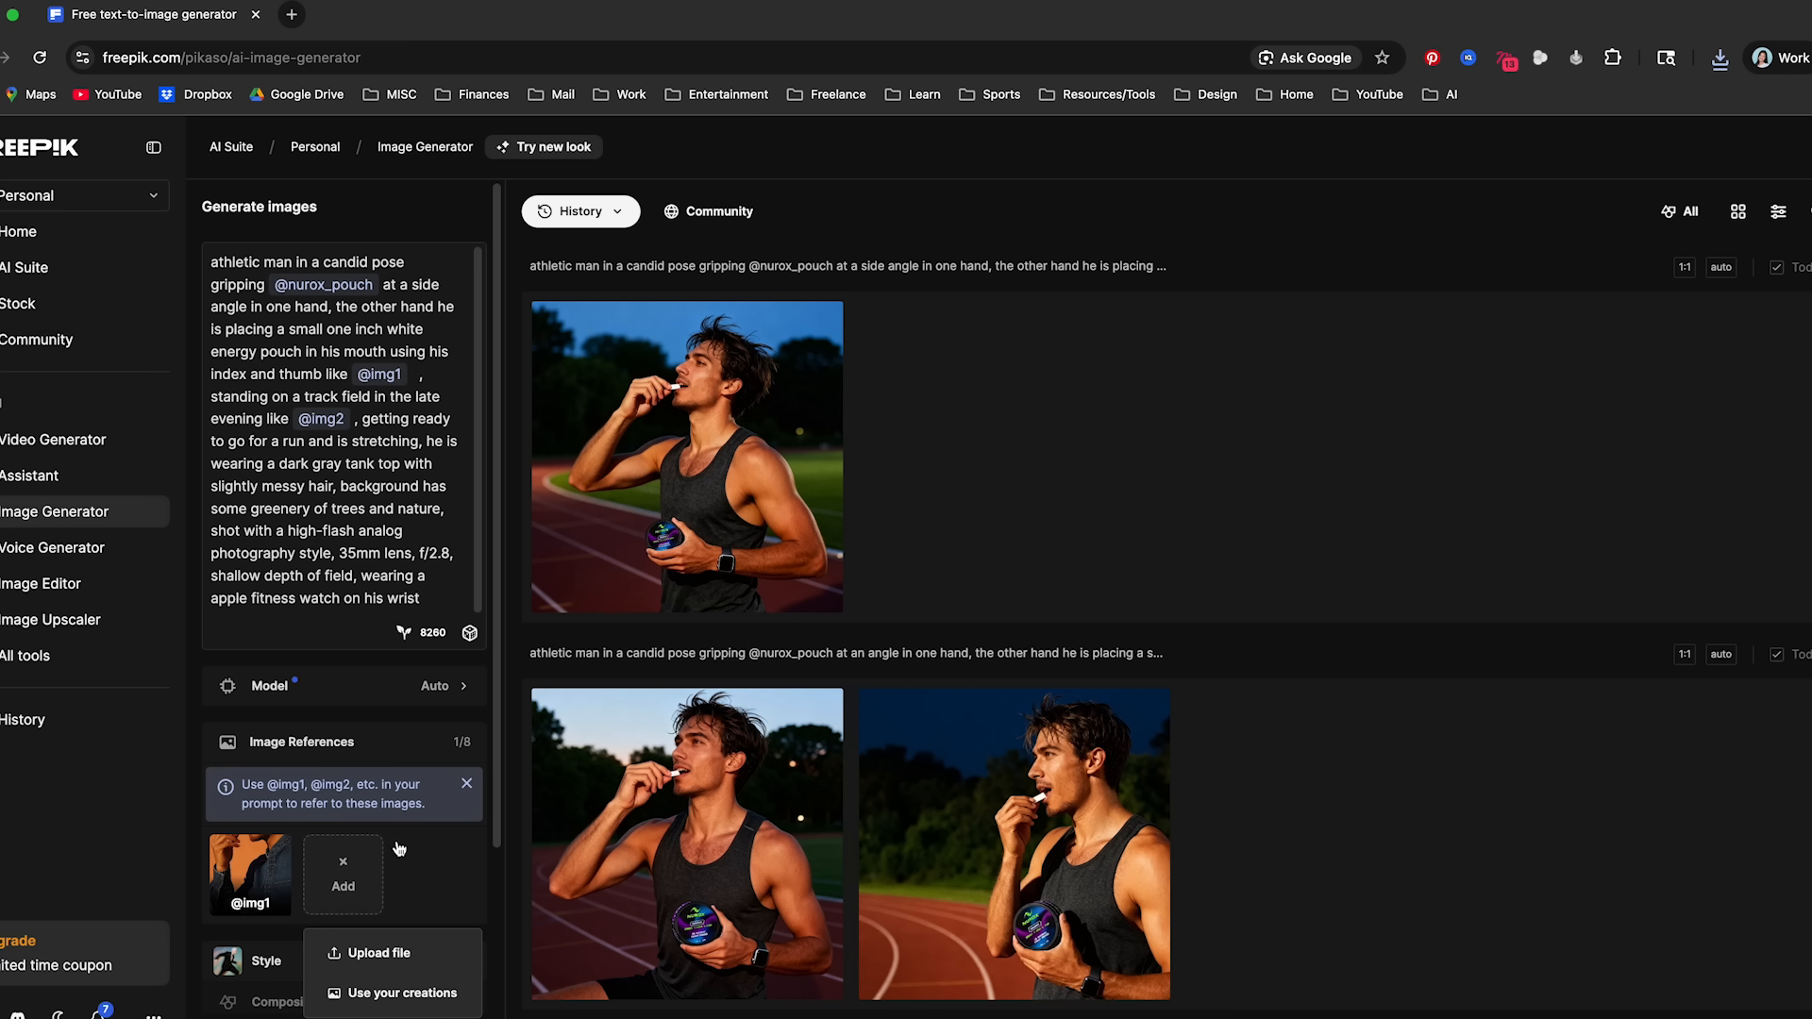
pyautogui.click(411, 951)
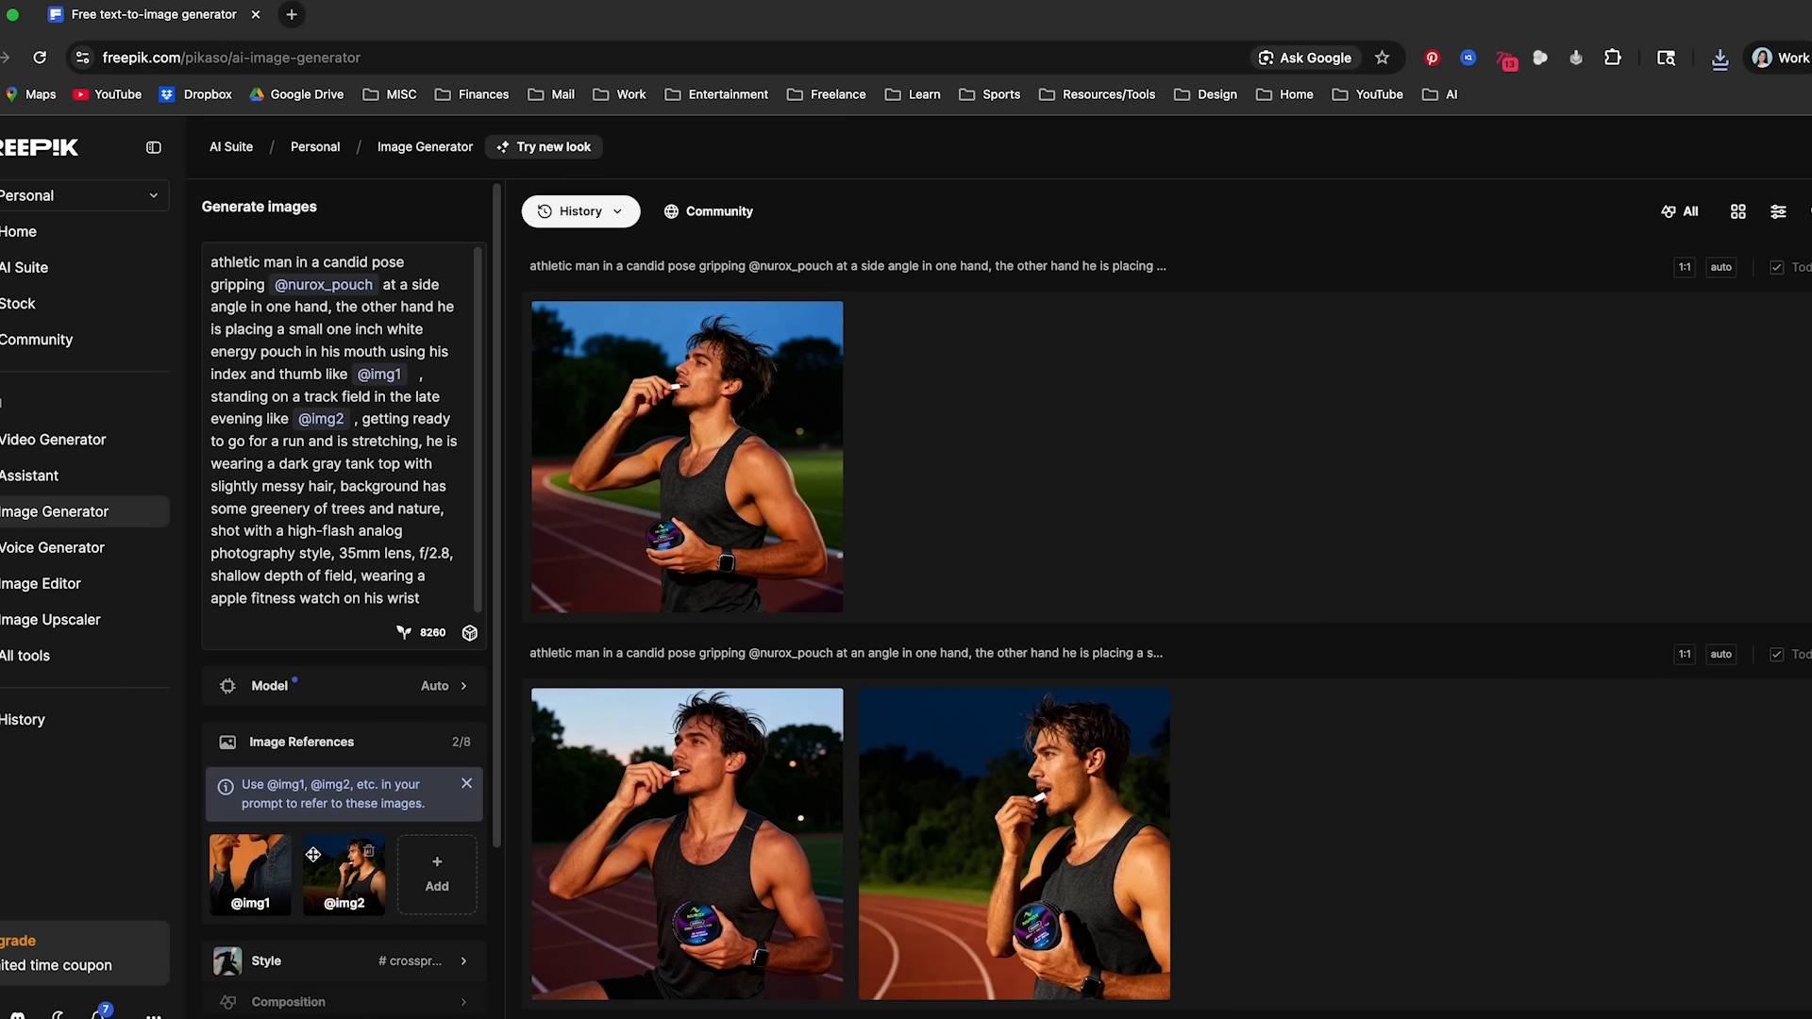
pyautogui.moveTo(445, 509); pyautogui.dragTo(182, 250)
pyautogui.press('BackSpace')
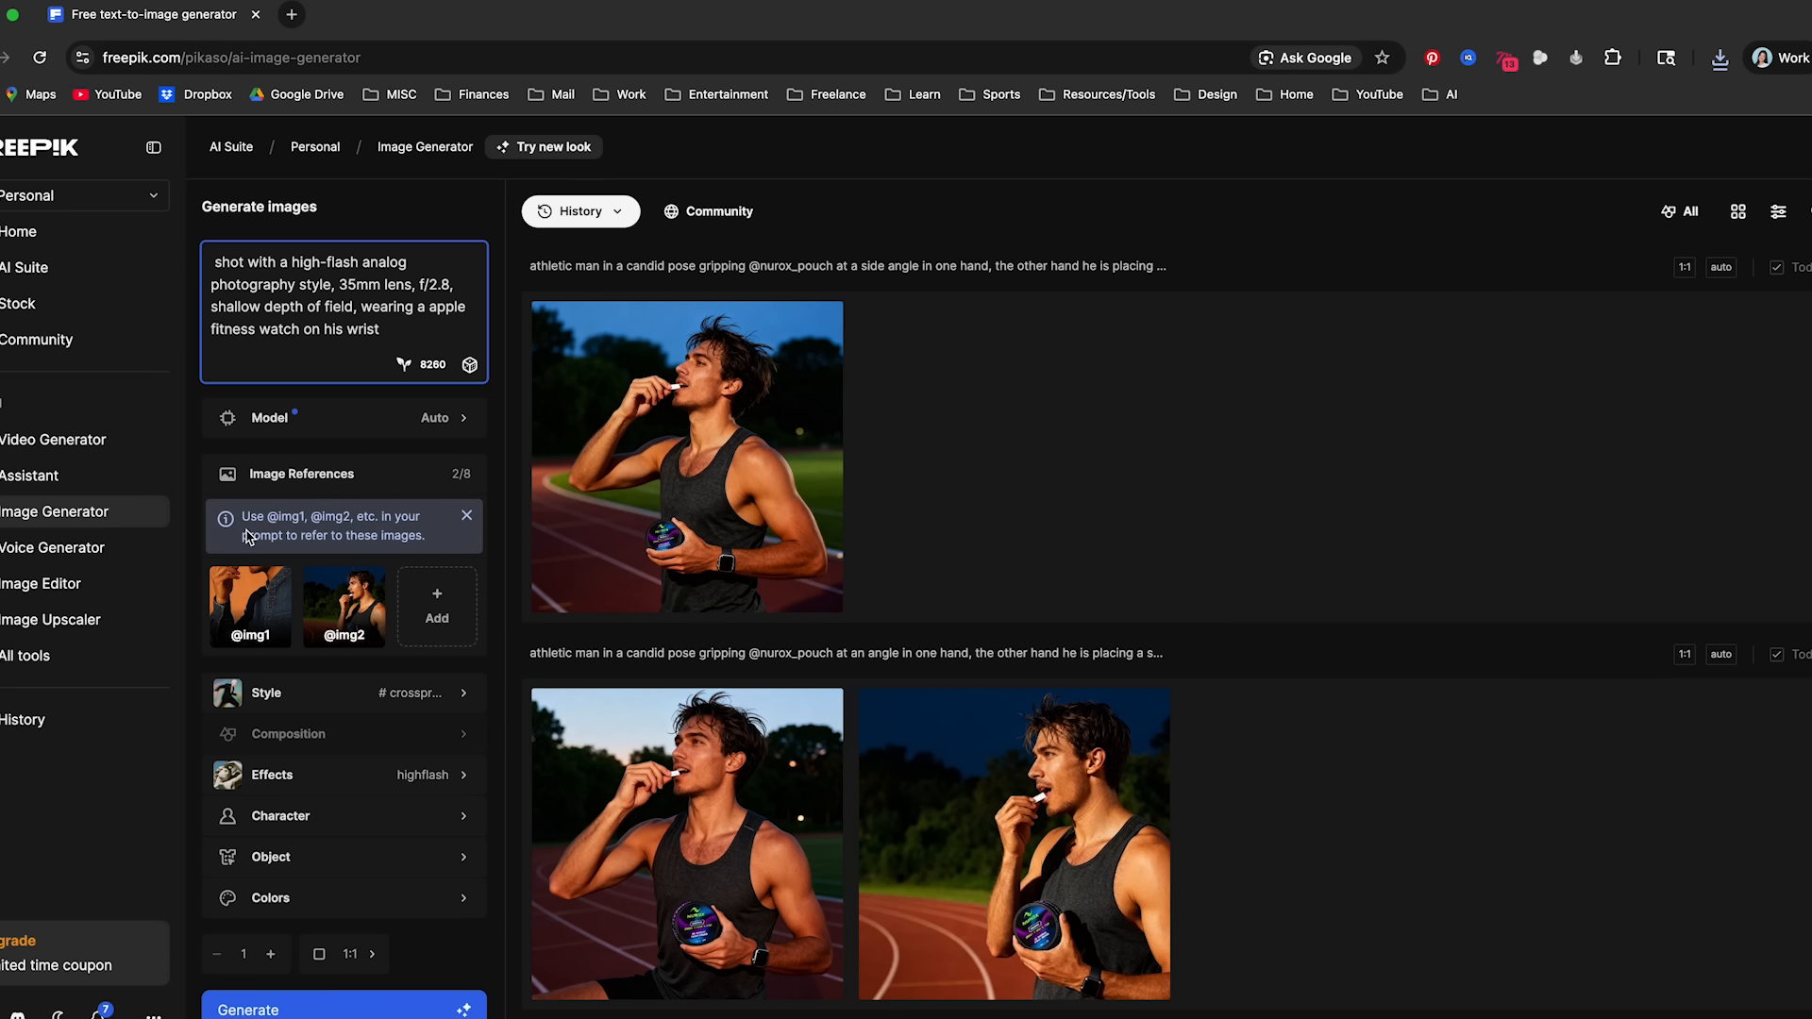
pyautogui.write('cloes')
pyautogui.press('BackSpace')
pyautogui.press('BackSpace')
pyautogui.write('se-up of')
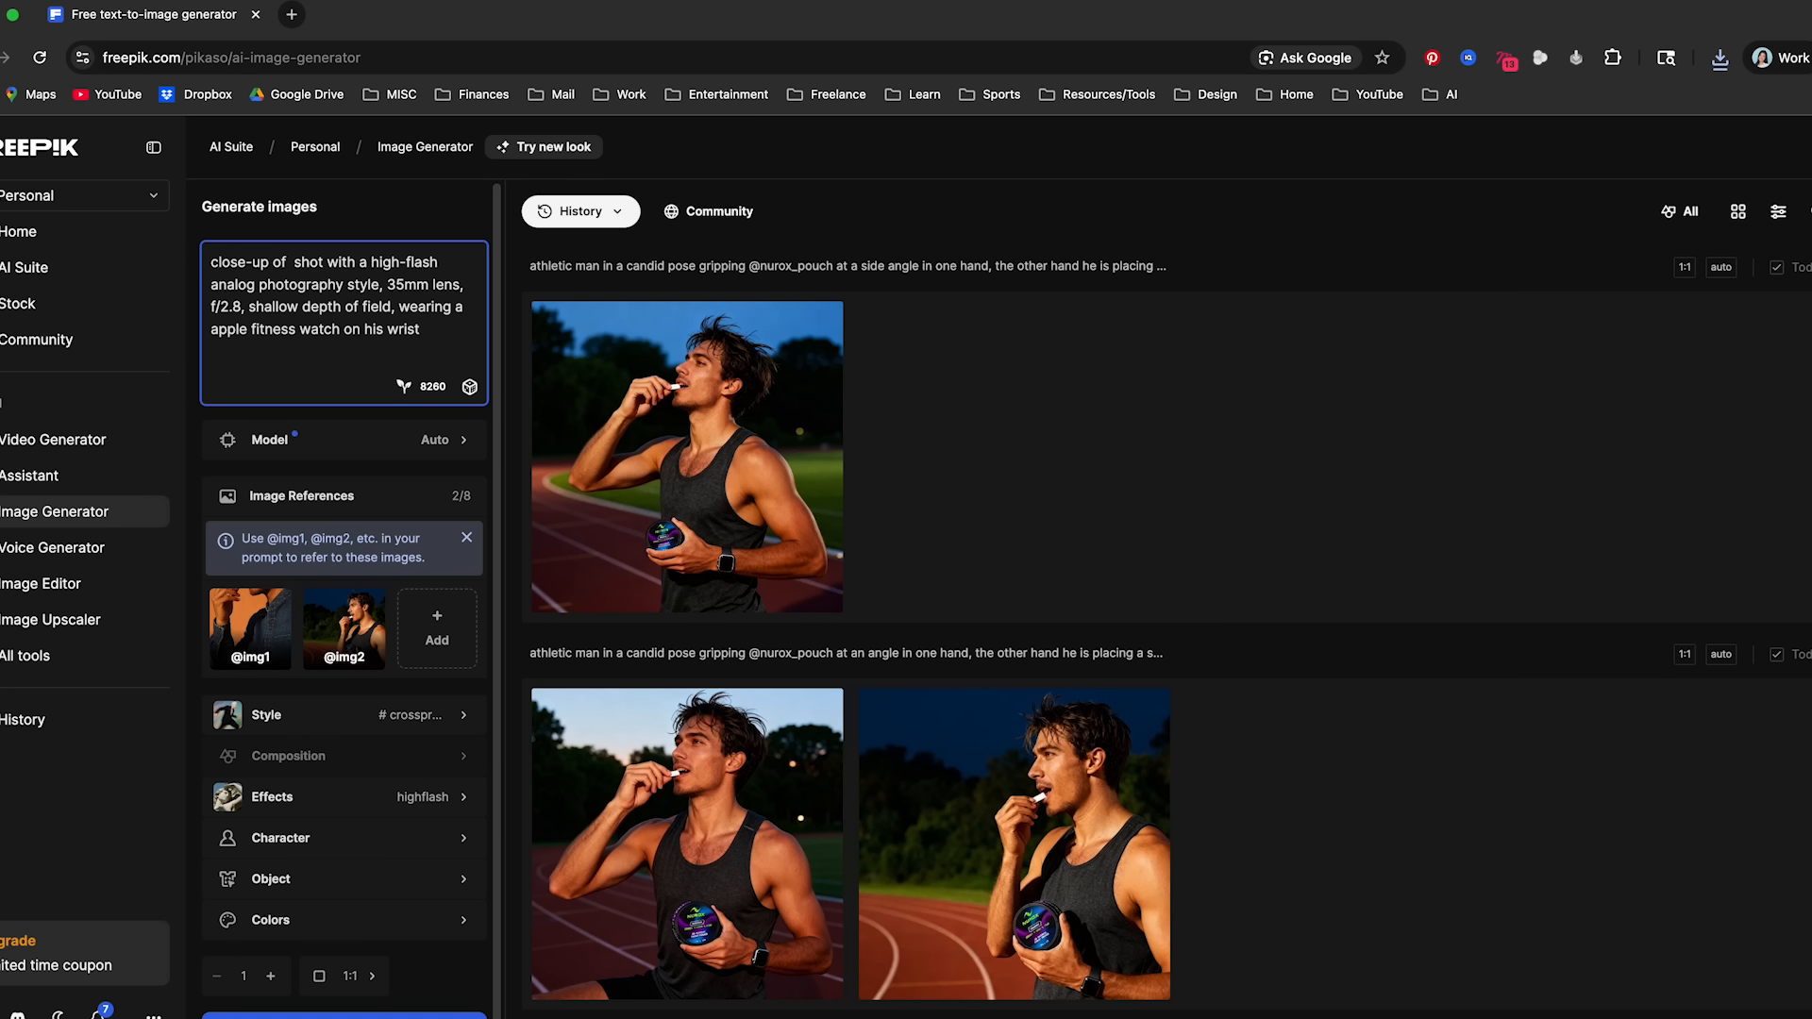
pyautogui.write(' an athletic')
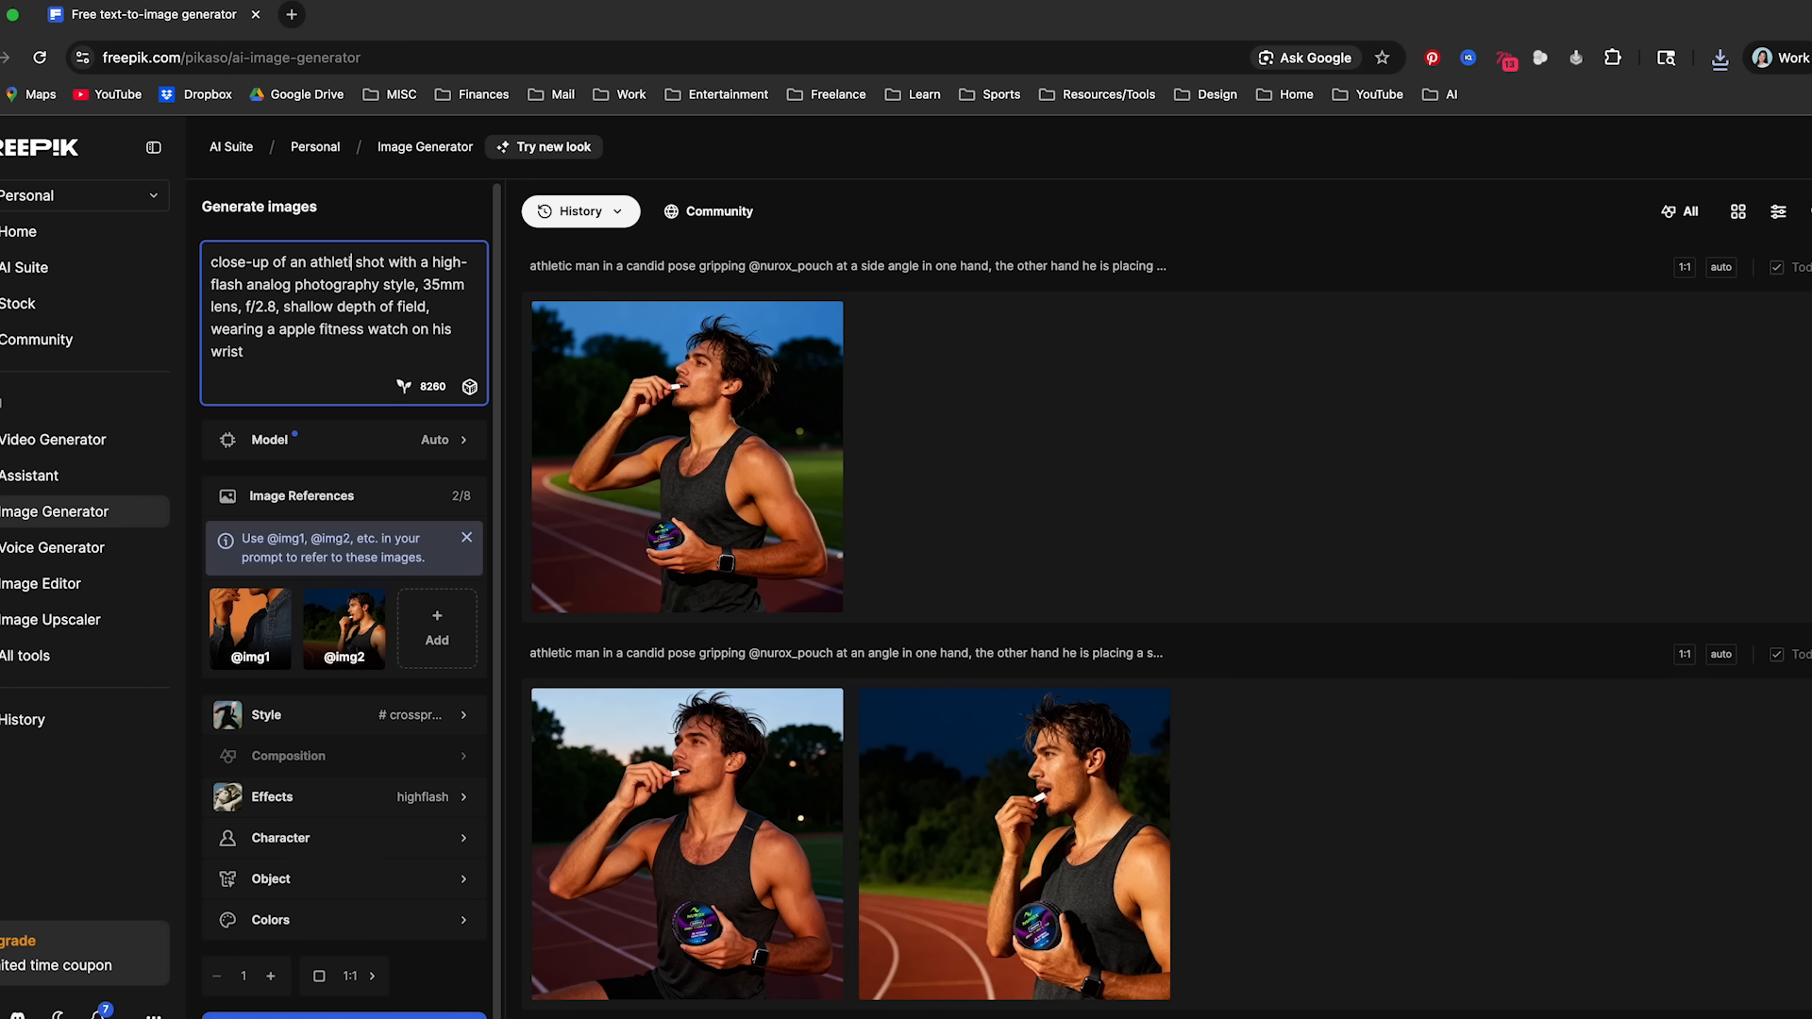
pyautogui.write(" man's black shorts, he")
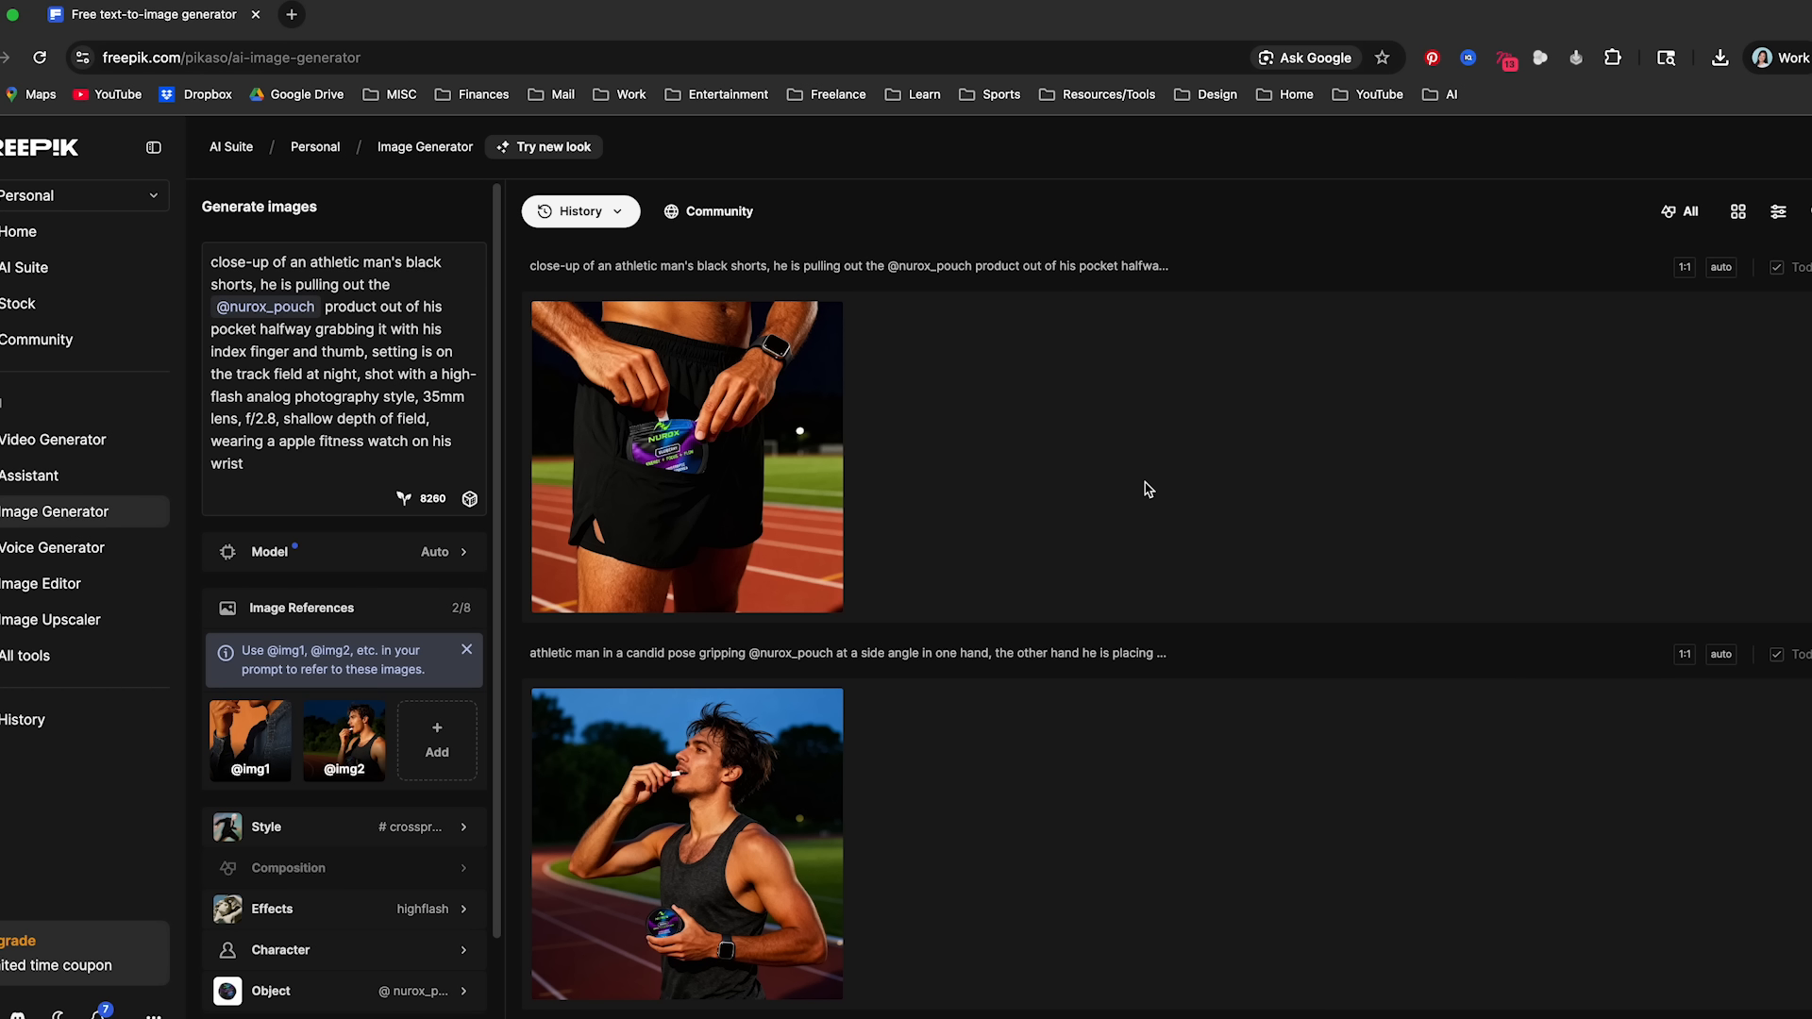
# - View the generated close-up of the can being pulled out of the black shorts at full size
pyautogui.click(629, 459)
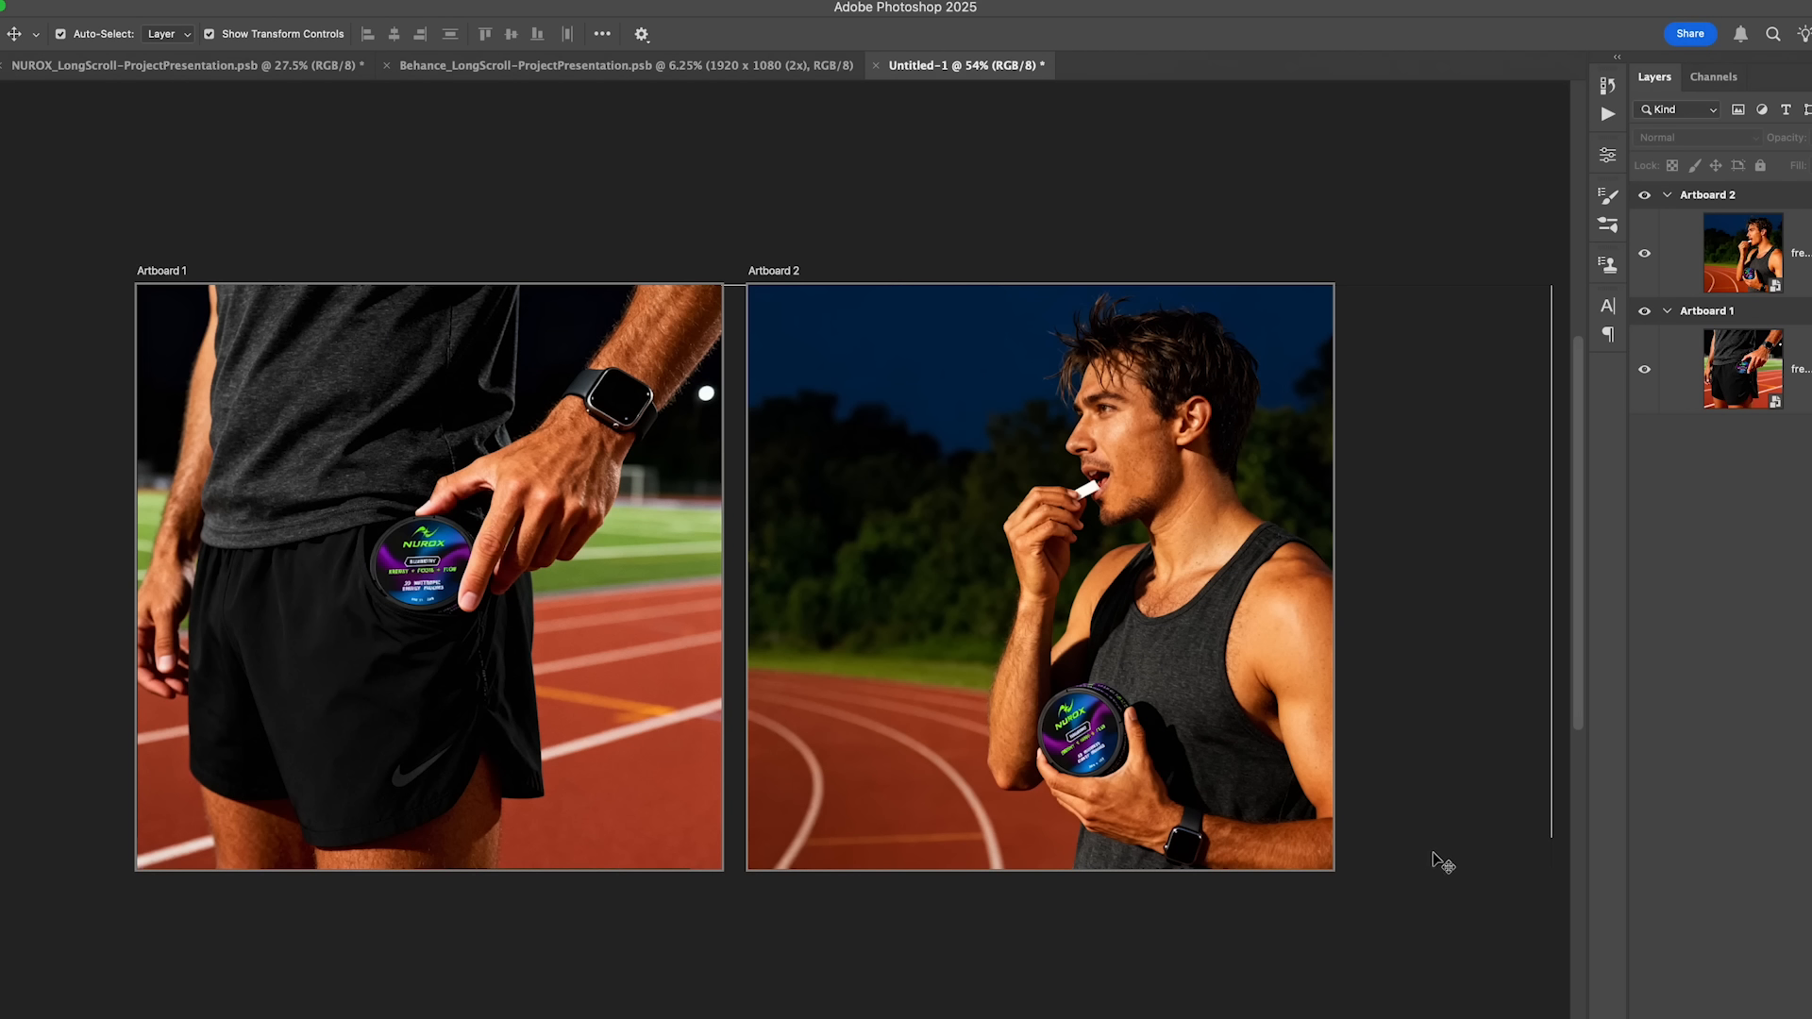
# - Switch to Photoshop and move Artboard 2 slightly closer to Artboard 1
pyautogui.click(772, 314)
pyautogui.click(729, 277)
pyautogui.click(797, 273)
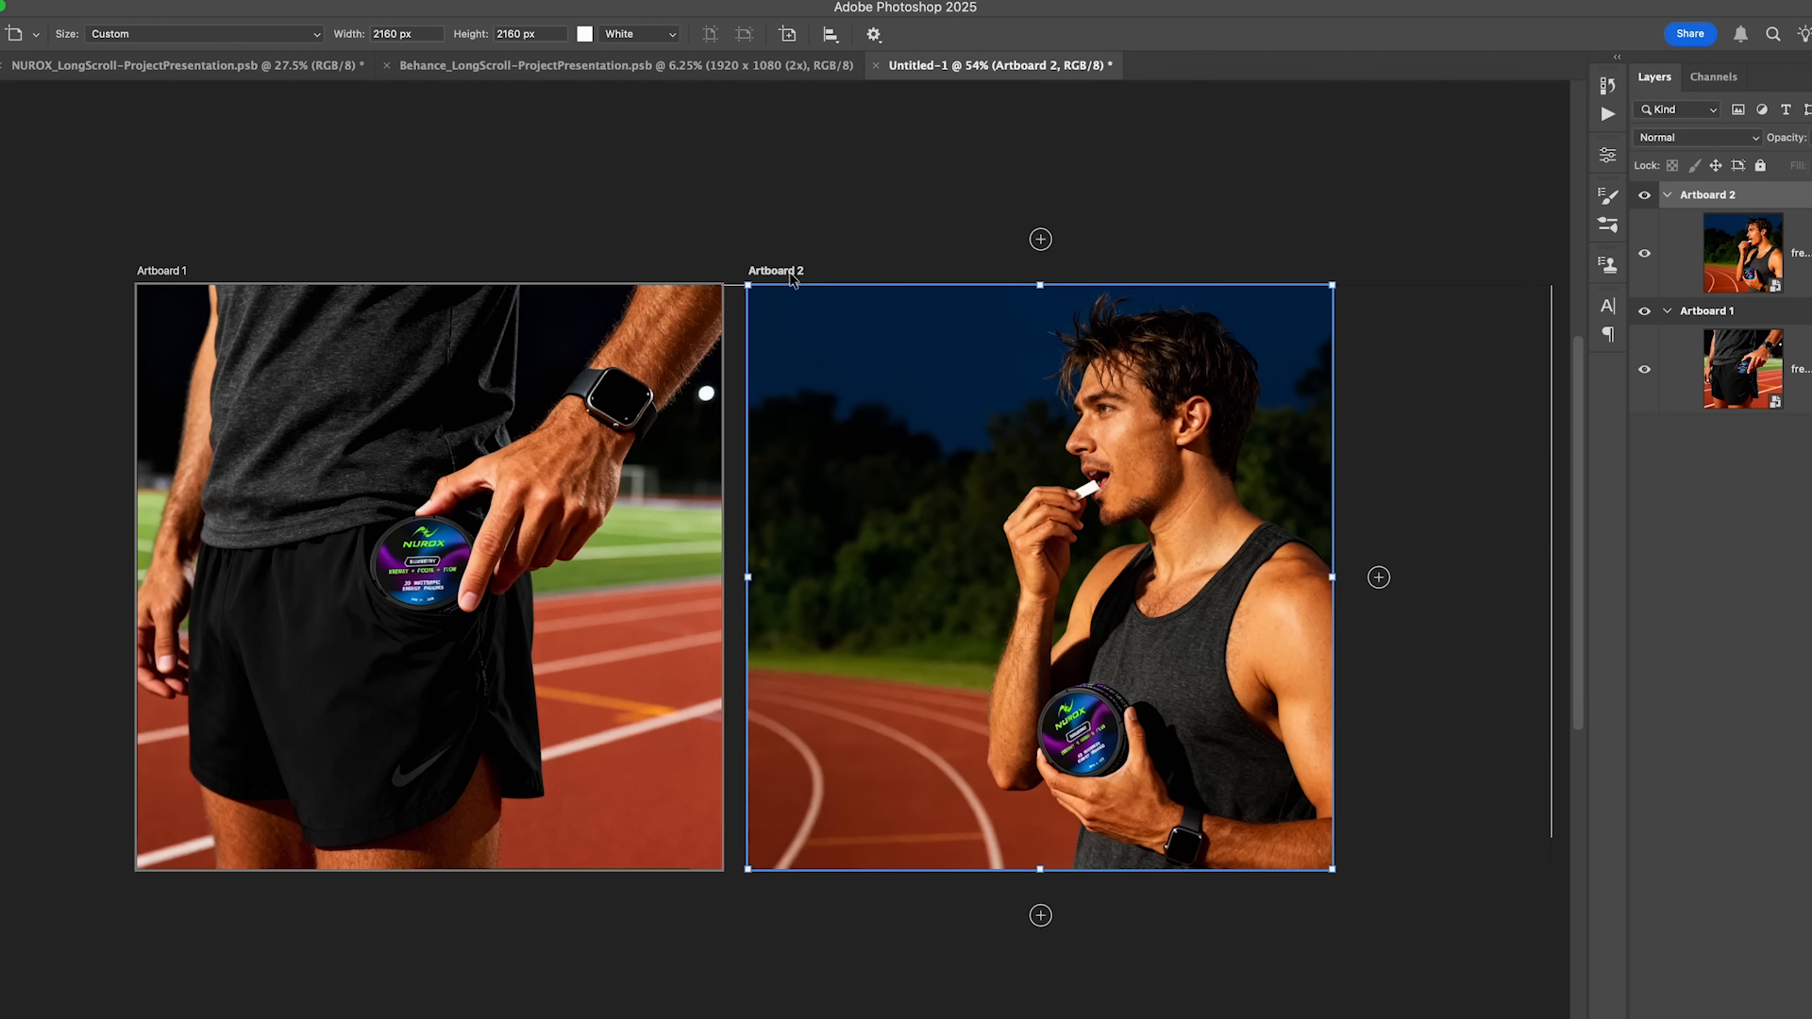
pyautogui.moveTo(797, 274); pyautogui.dragTo(789, 275)
pyautogui.click(1535, 463)
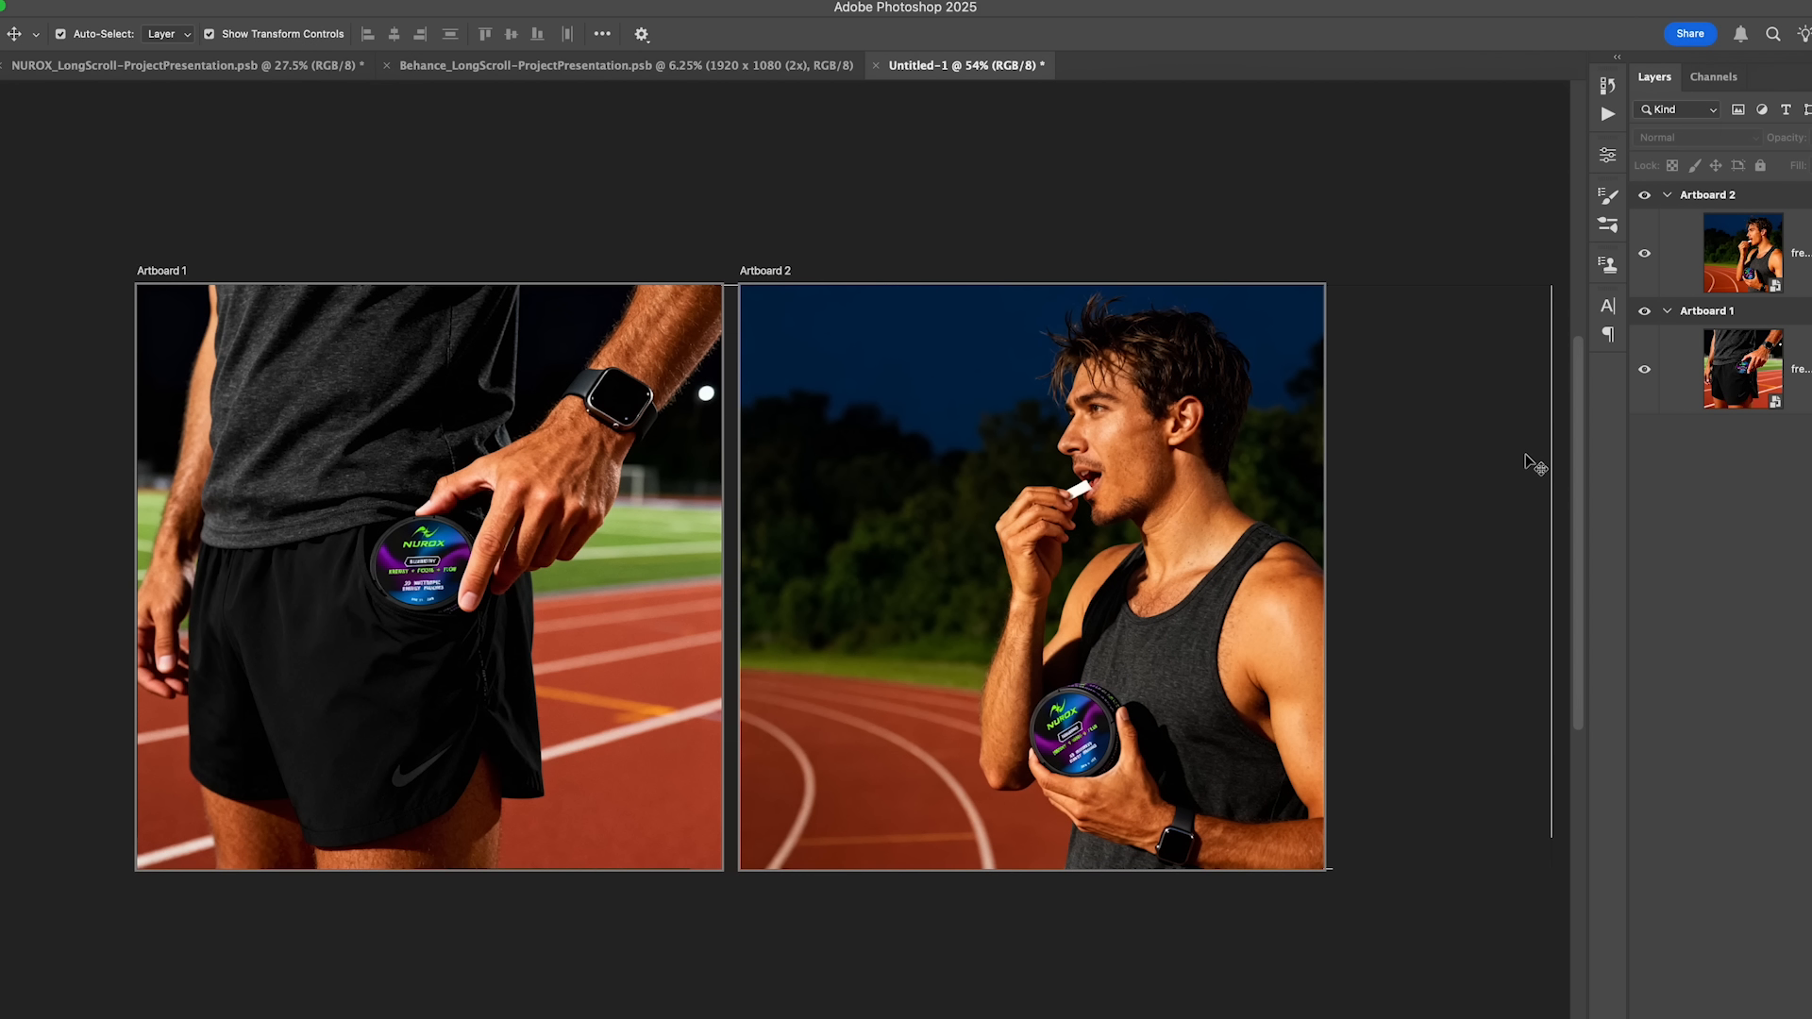
# - Examine the athlete image in Artboard 2 up close, focusing on the Nurox can in his hand
pyautogui.scroll(-6, 1468, 490)
pyautogui.click(1189, 445)
pyautogui.moveTo(1383, 515); pyautogui.dragTo(1243, 533)
pyautogui.scroll(4, 1196, 521)
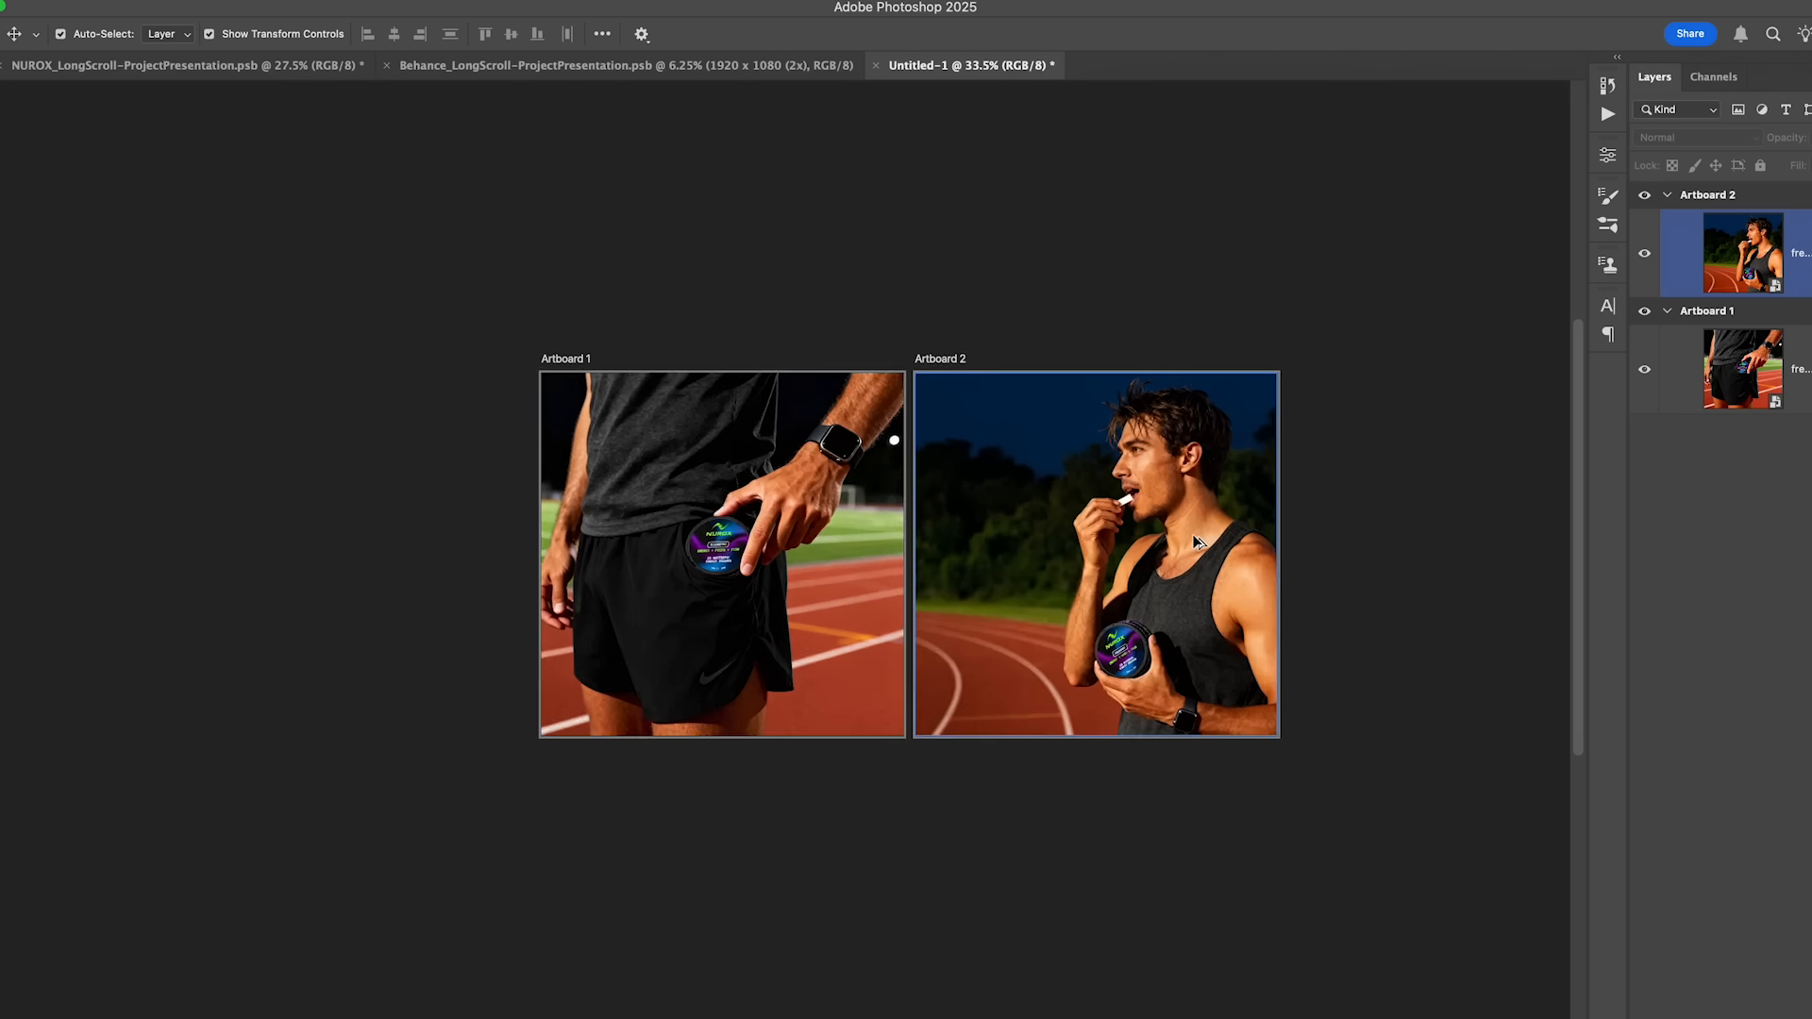
pyautogui.scroll(5, 1203, 533)
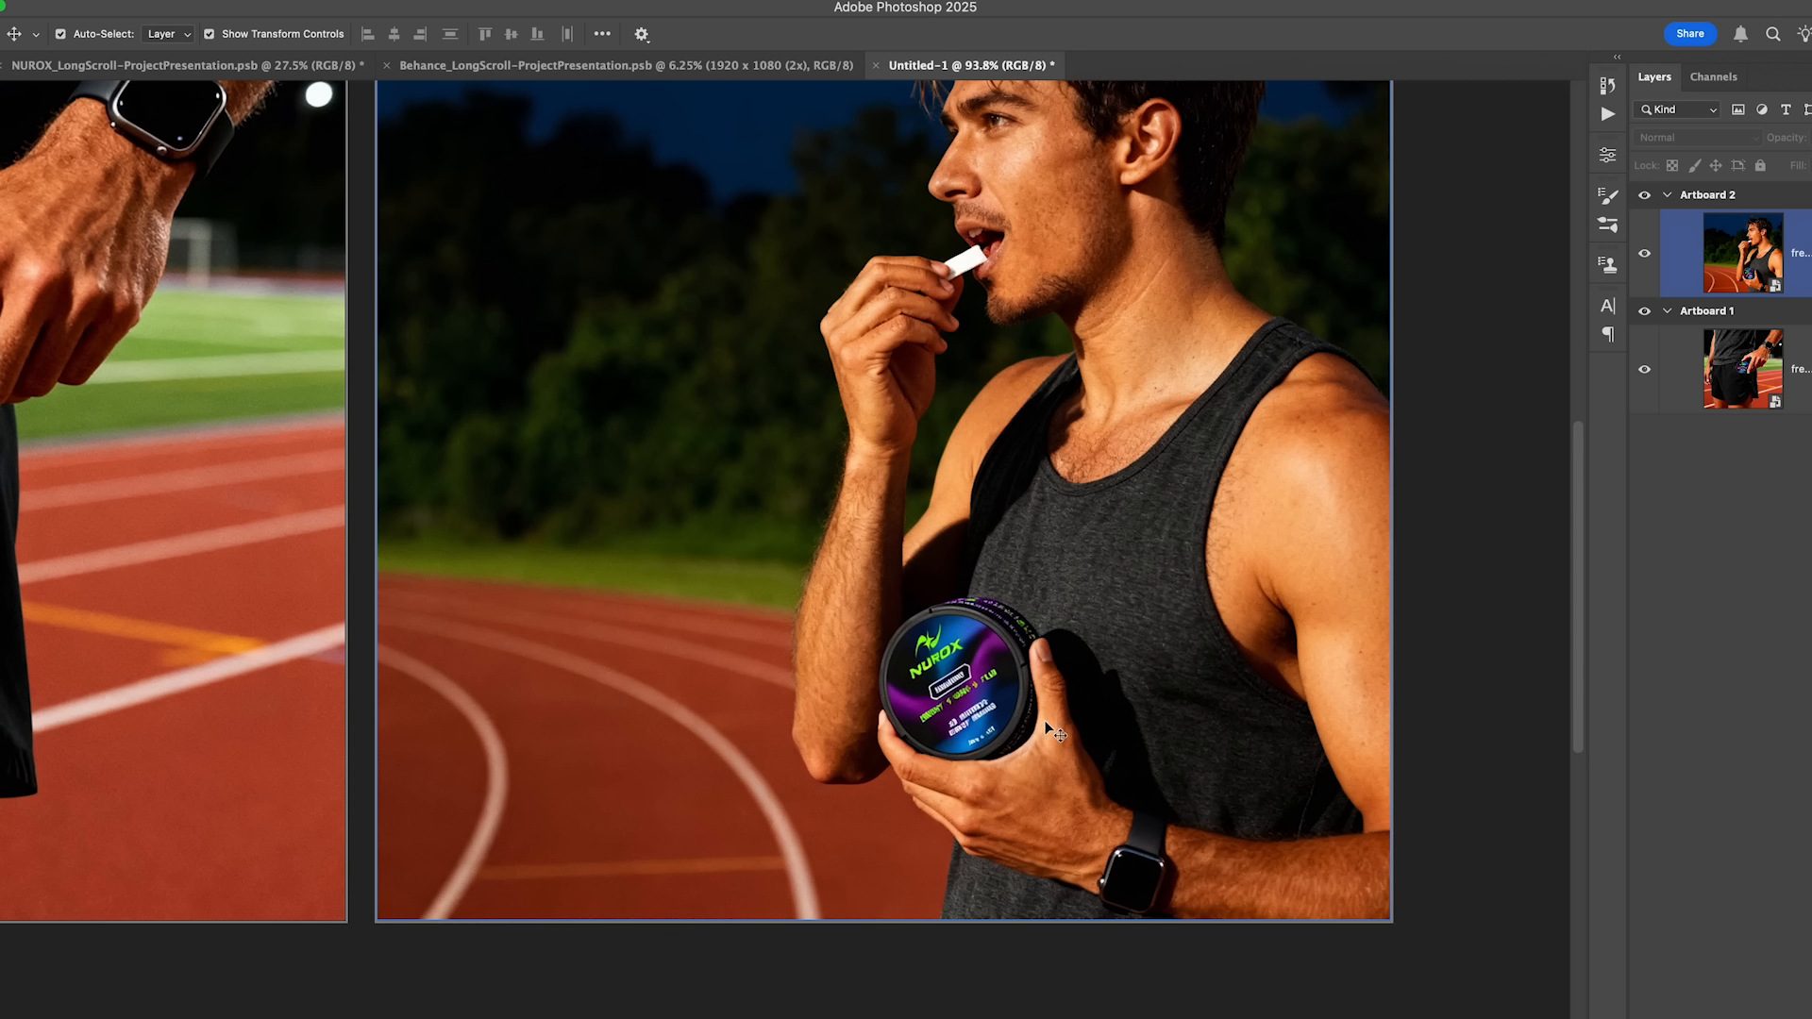
pyautogui.scroll(8, 972, 717)
pyautogui.scroll(-1, 775, 447)
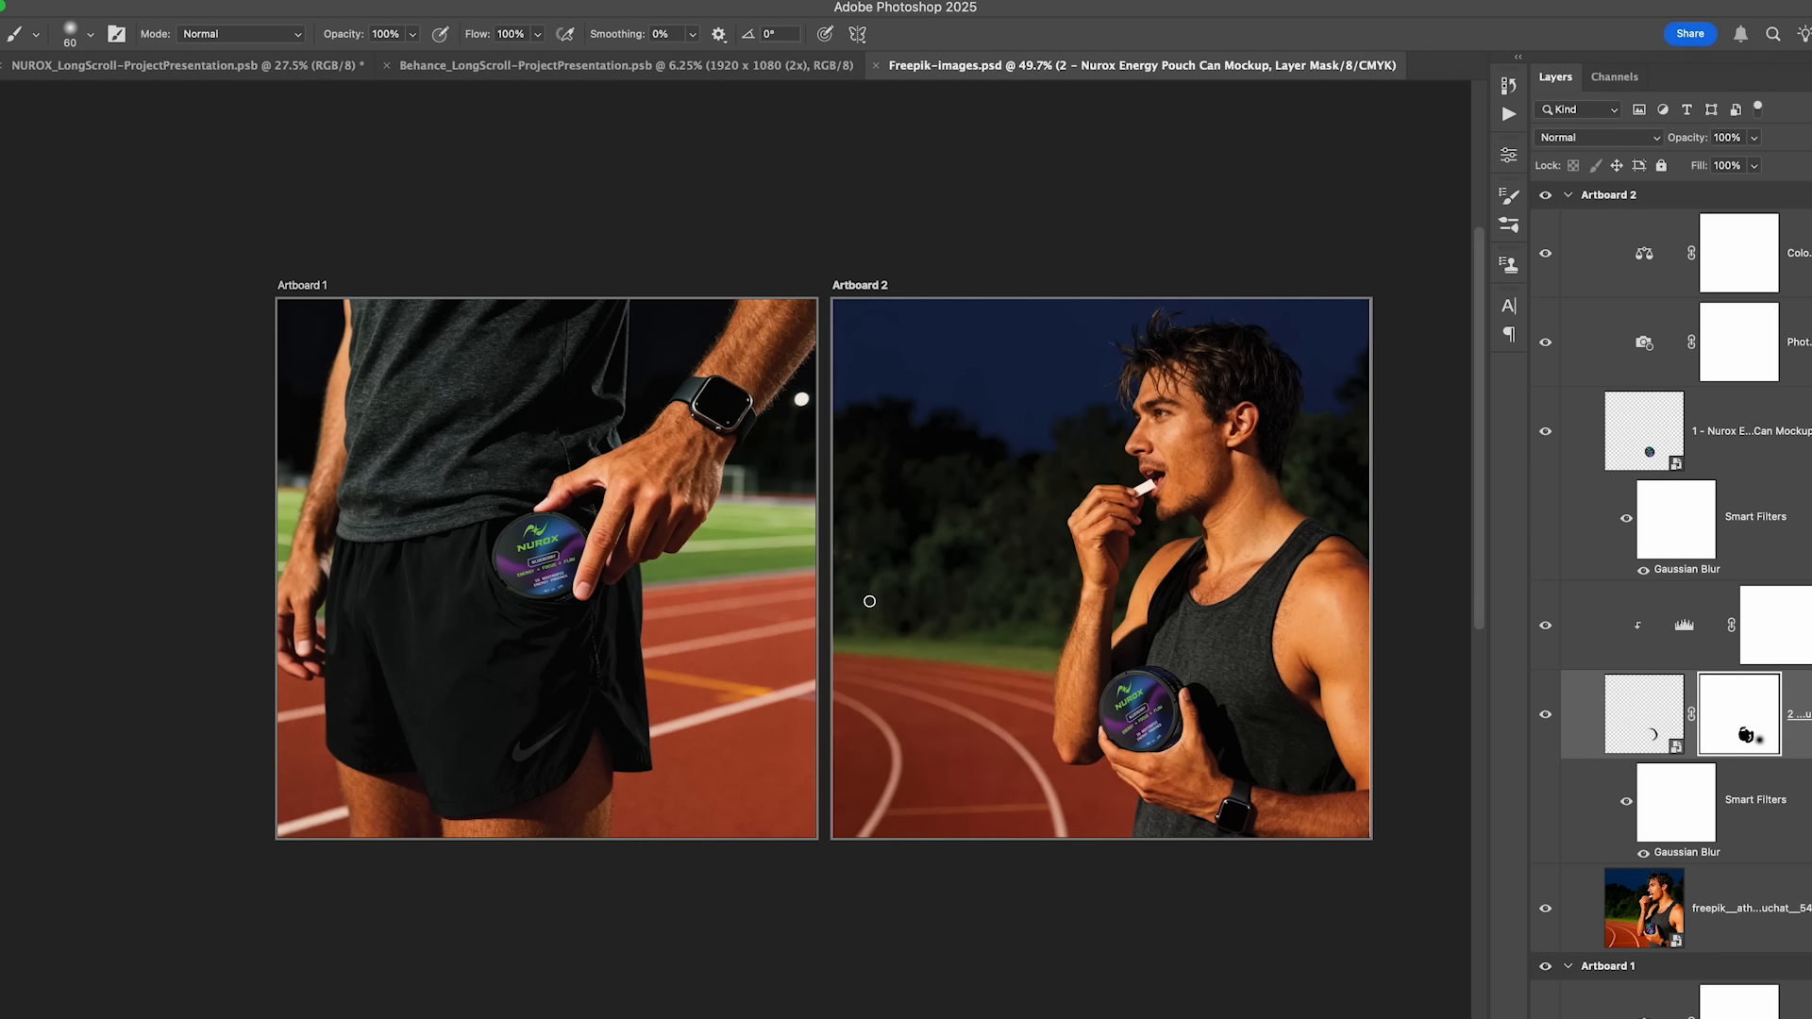
# - Open the Export As settings with both artboards of Freepik-images.psd as JPG and select Artboard 2 for preview
pyautogui.press('v')
pyautogui.click(79, 2)
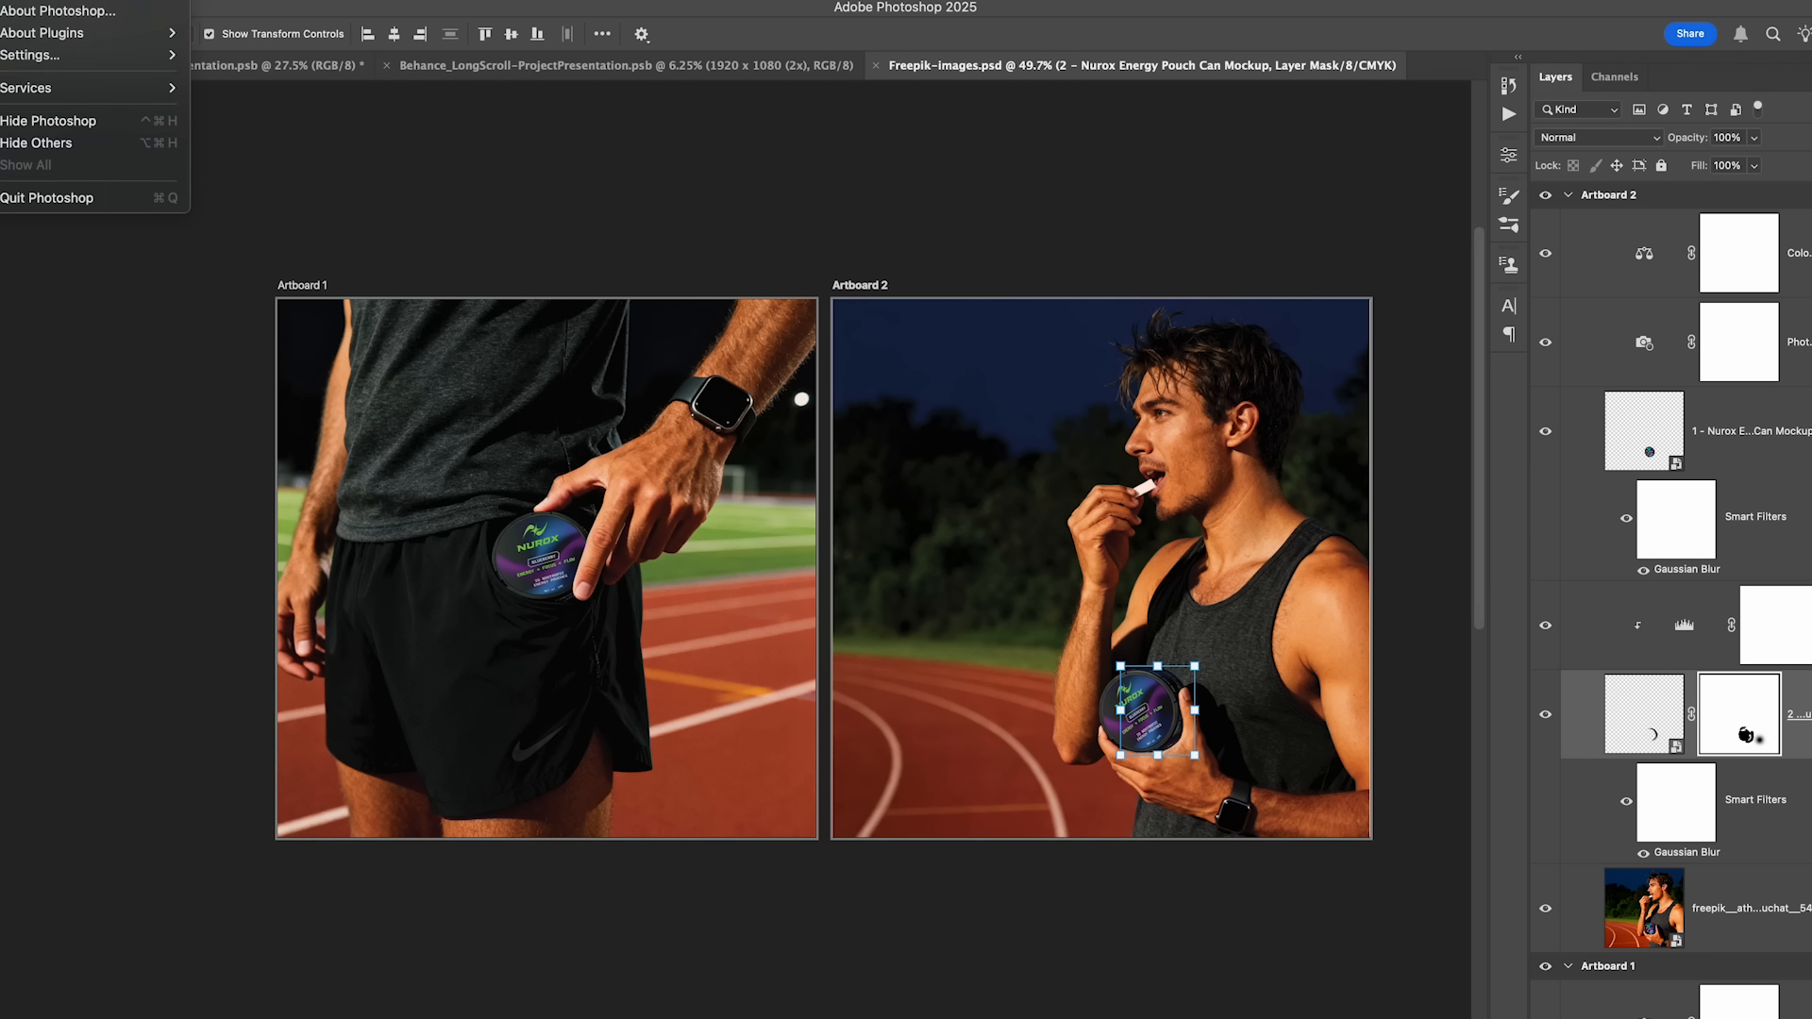
pyautogui.moveTo(136, 2)
pyautogui.moveTo(215, 300)
pyautogui.click(530, 316)
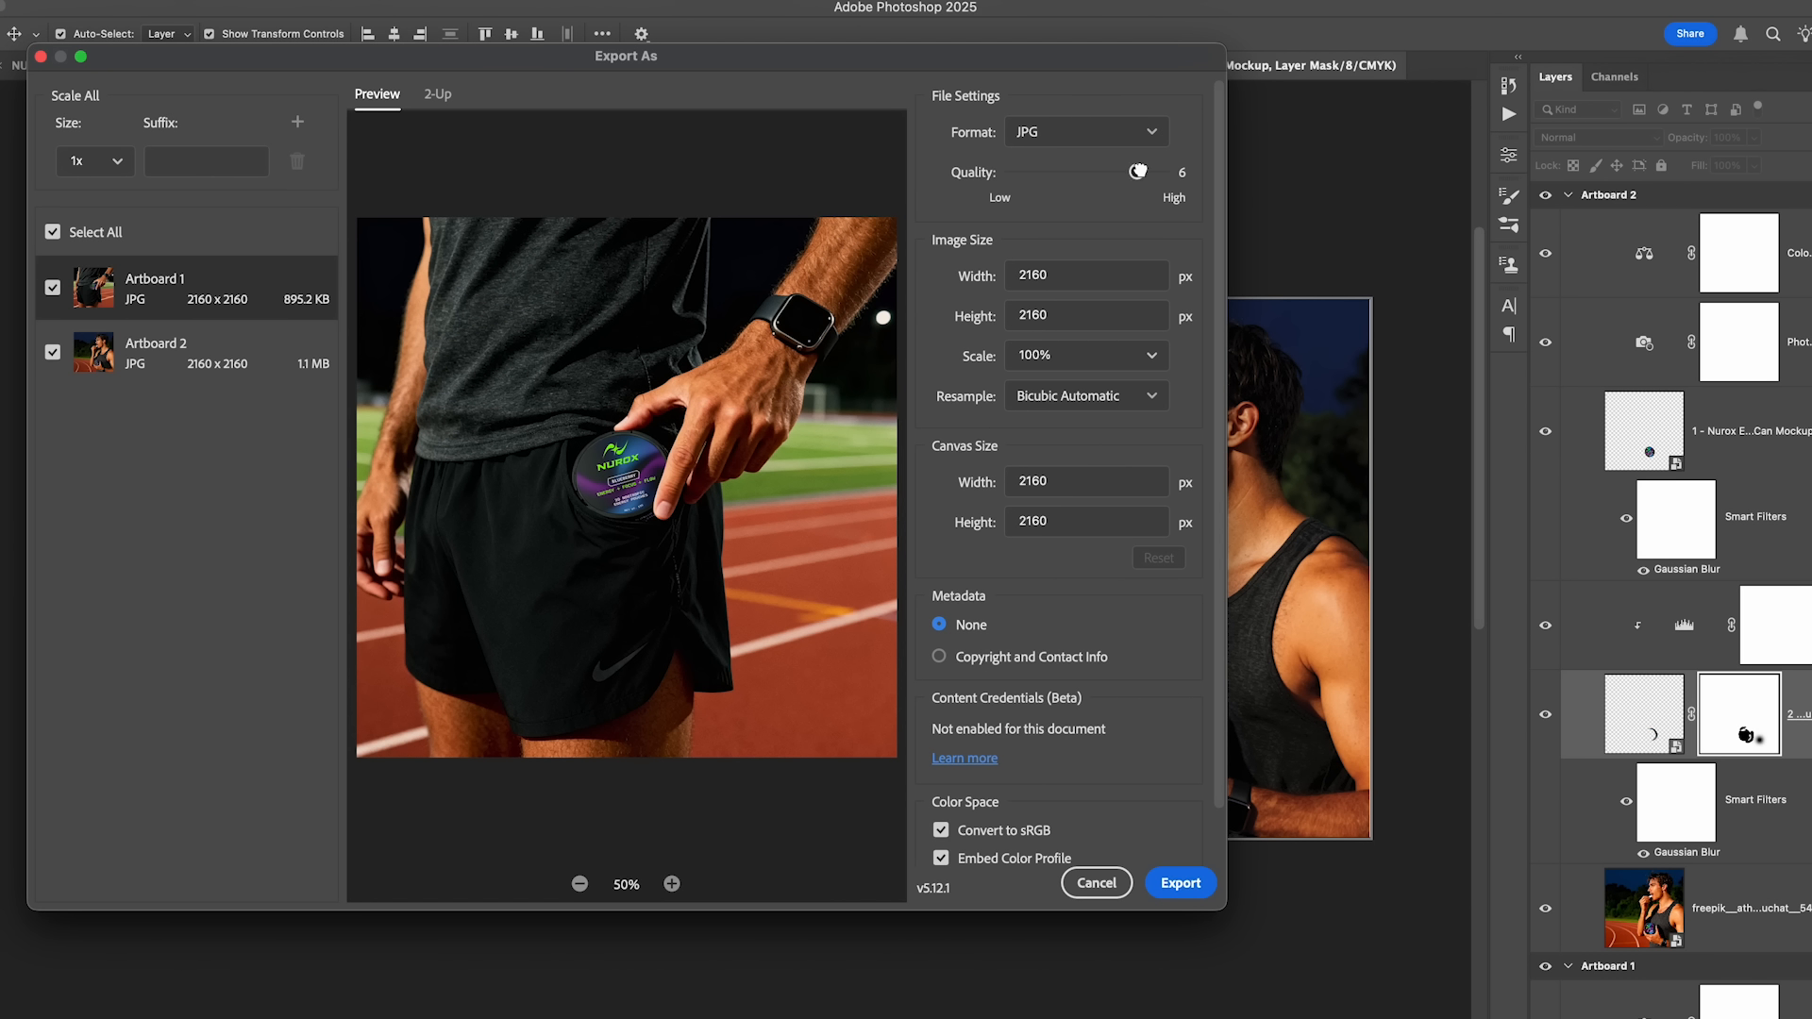
pyautogui.keyDown('shift'); pyautogui.click(184, 368); pyautogui.keyUp('shift')
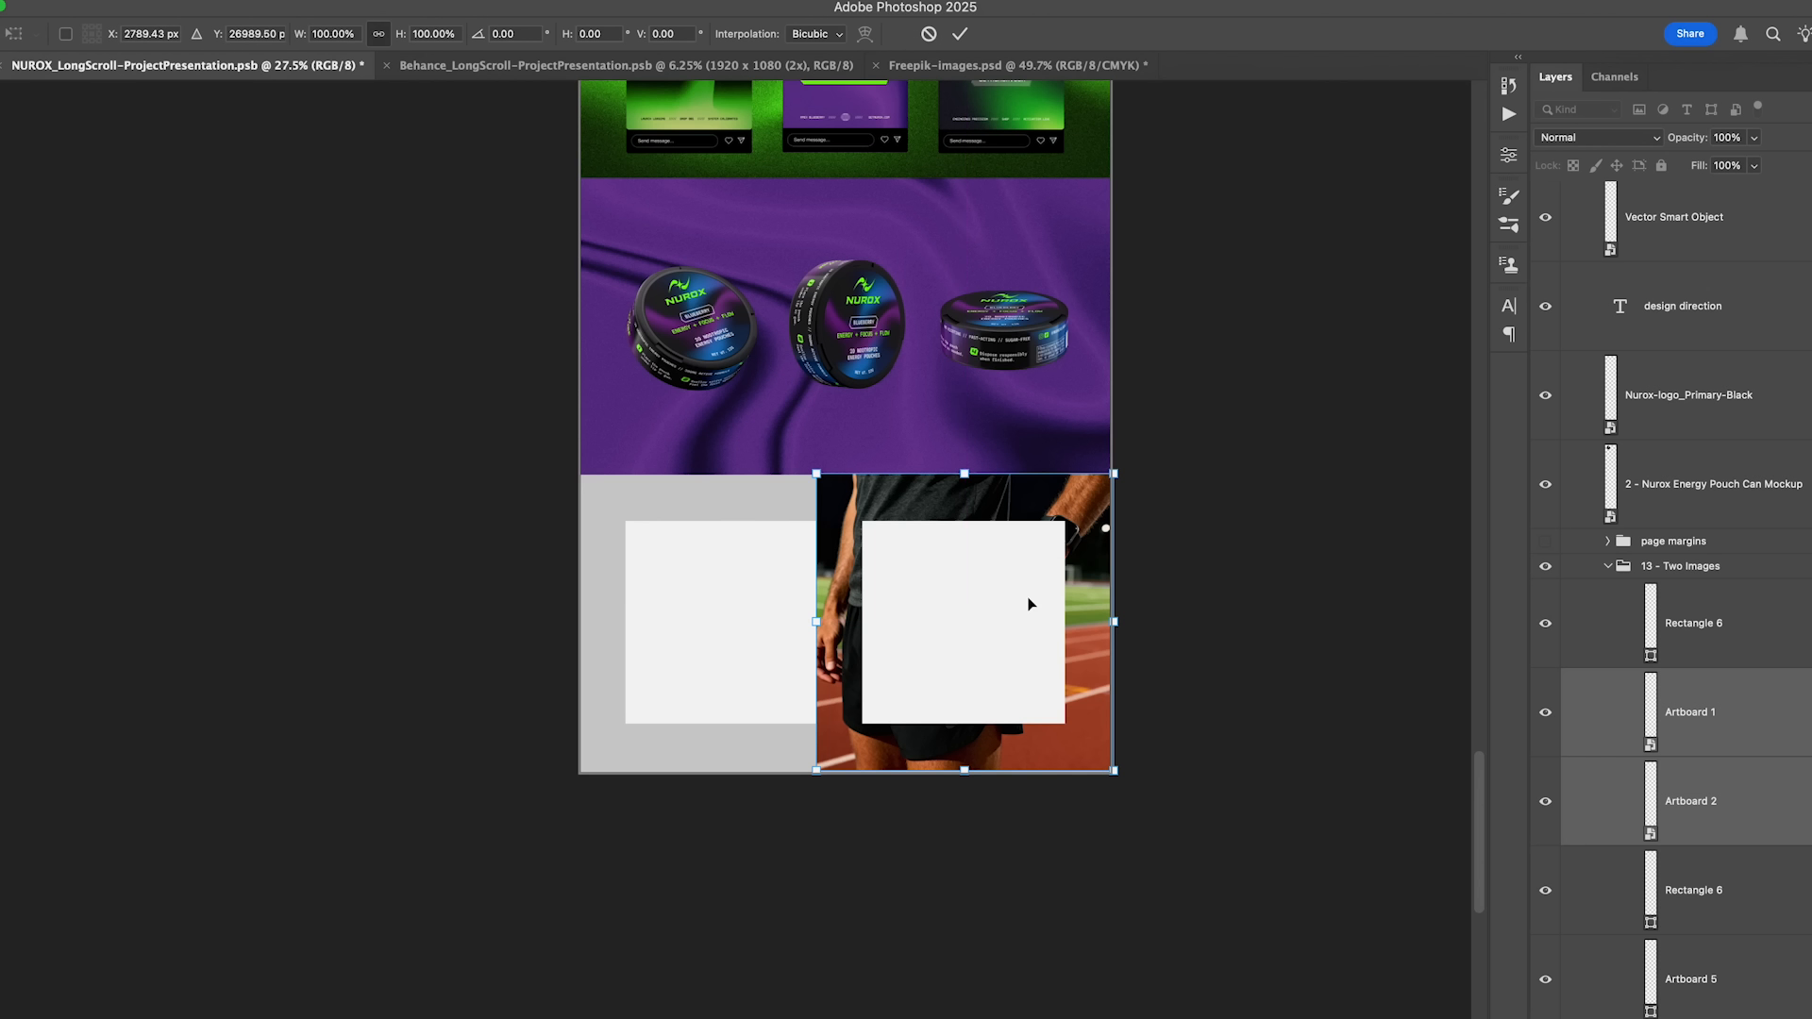
# - Position the Artboard 1 image beside Artboard 2 in the presentation's 13 - Two Images section and delete both Rectangle 6 placeholders
pyautogui.click(1356, 669)
pyautogui.moveTo(1083, 596); pyautogui.dragTo(834, 582)
pyautogui.click(1036, 592)
pyautogui.press('Delete')
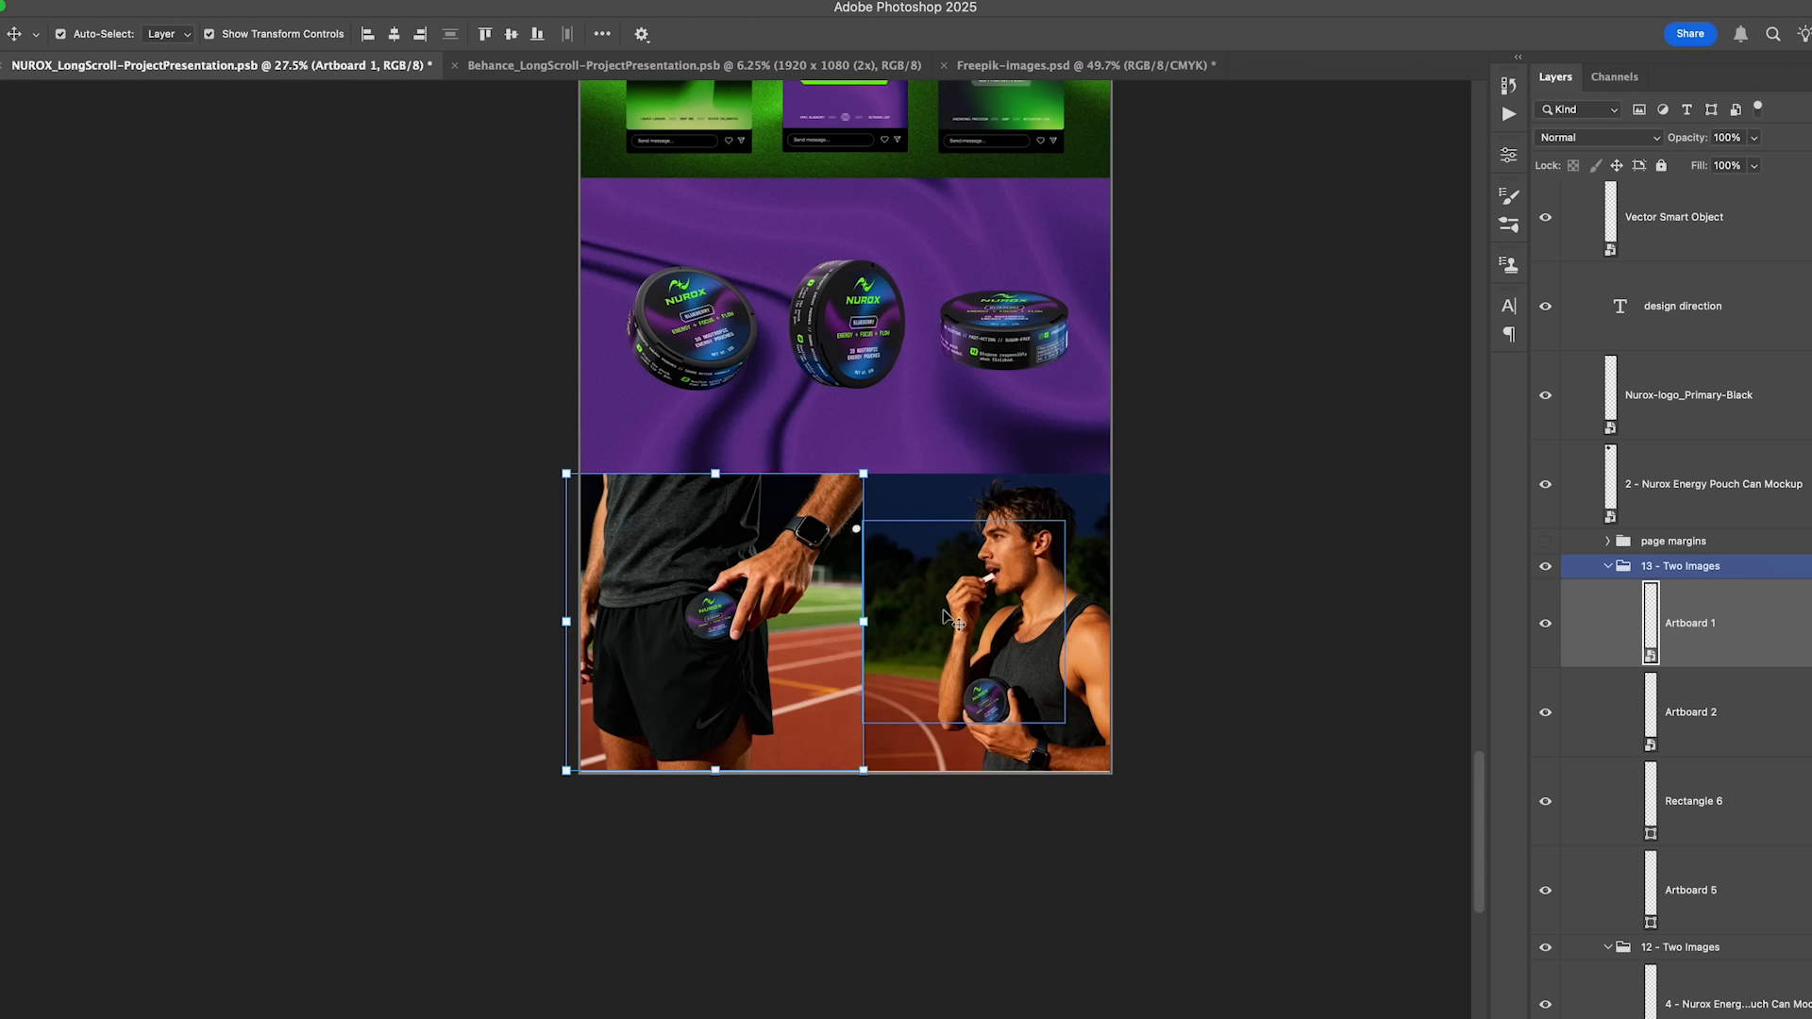
pyautogui.moveTo(729, 615)
pyautogui.mouseDown()
pyautogui.moveTo(887, 615)
pyautogui.moveTo(741, 602)
pyautogui.mouseUp()
pyautogui.click(672, 643)
pyautogui.press('Delete')
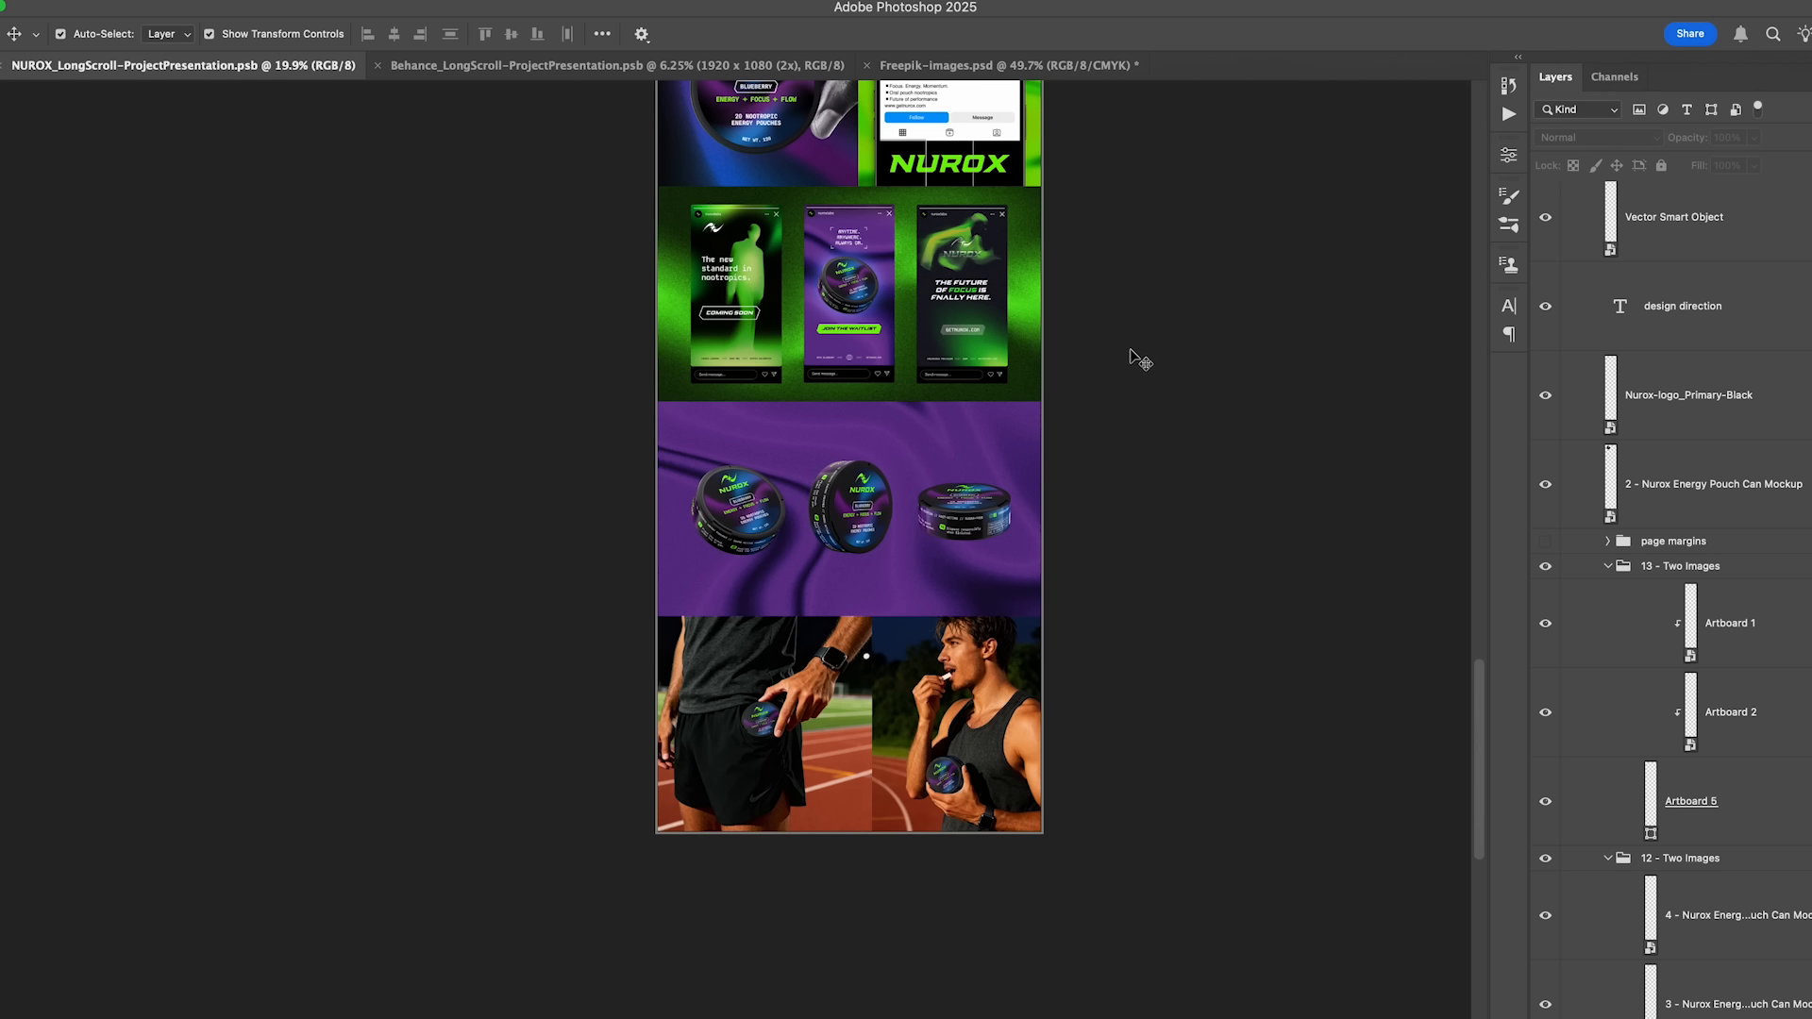
# - Review the full NUROX long-scroll presentation from the header down to the two athlete images in the last section
pyautogui.scroll(15, 1135, 352)
pyautogui.scroll(3, 1126, 403)
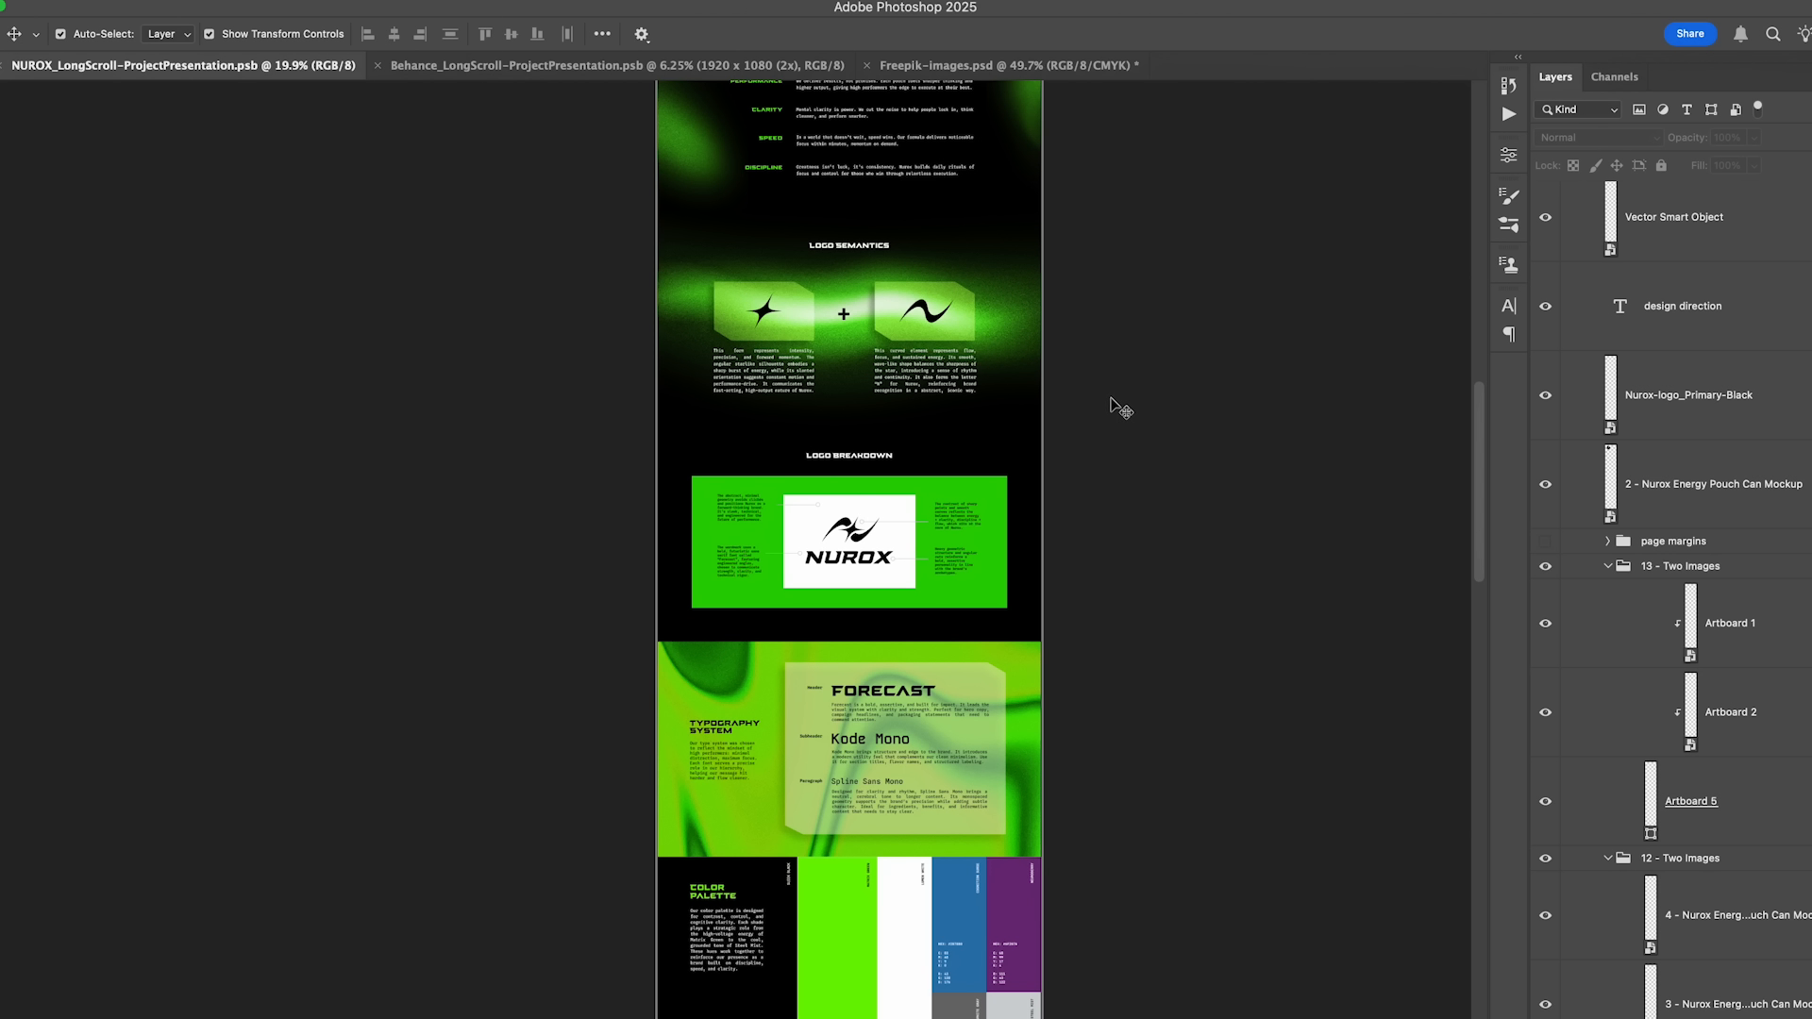
pyautogui.scroll(20, 1125, 408)
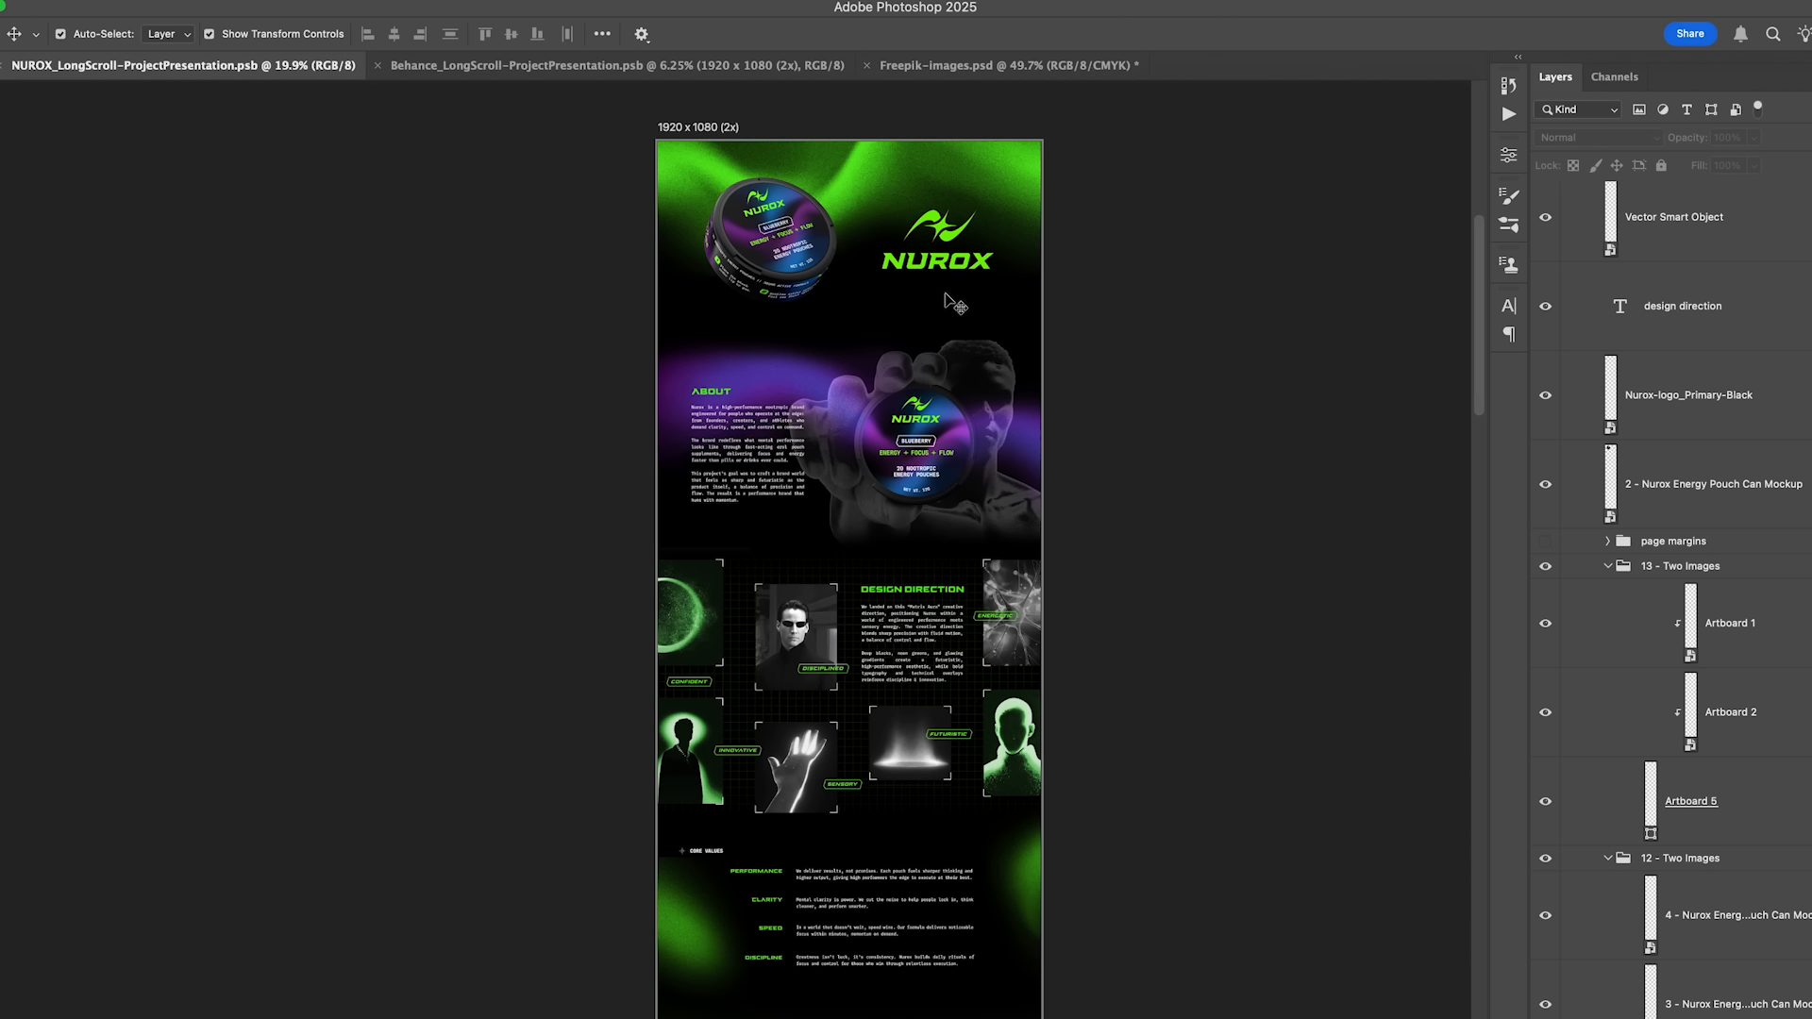
pyautogui.scroll(-6, 802, 343)
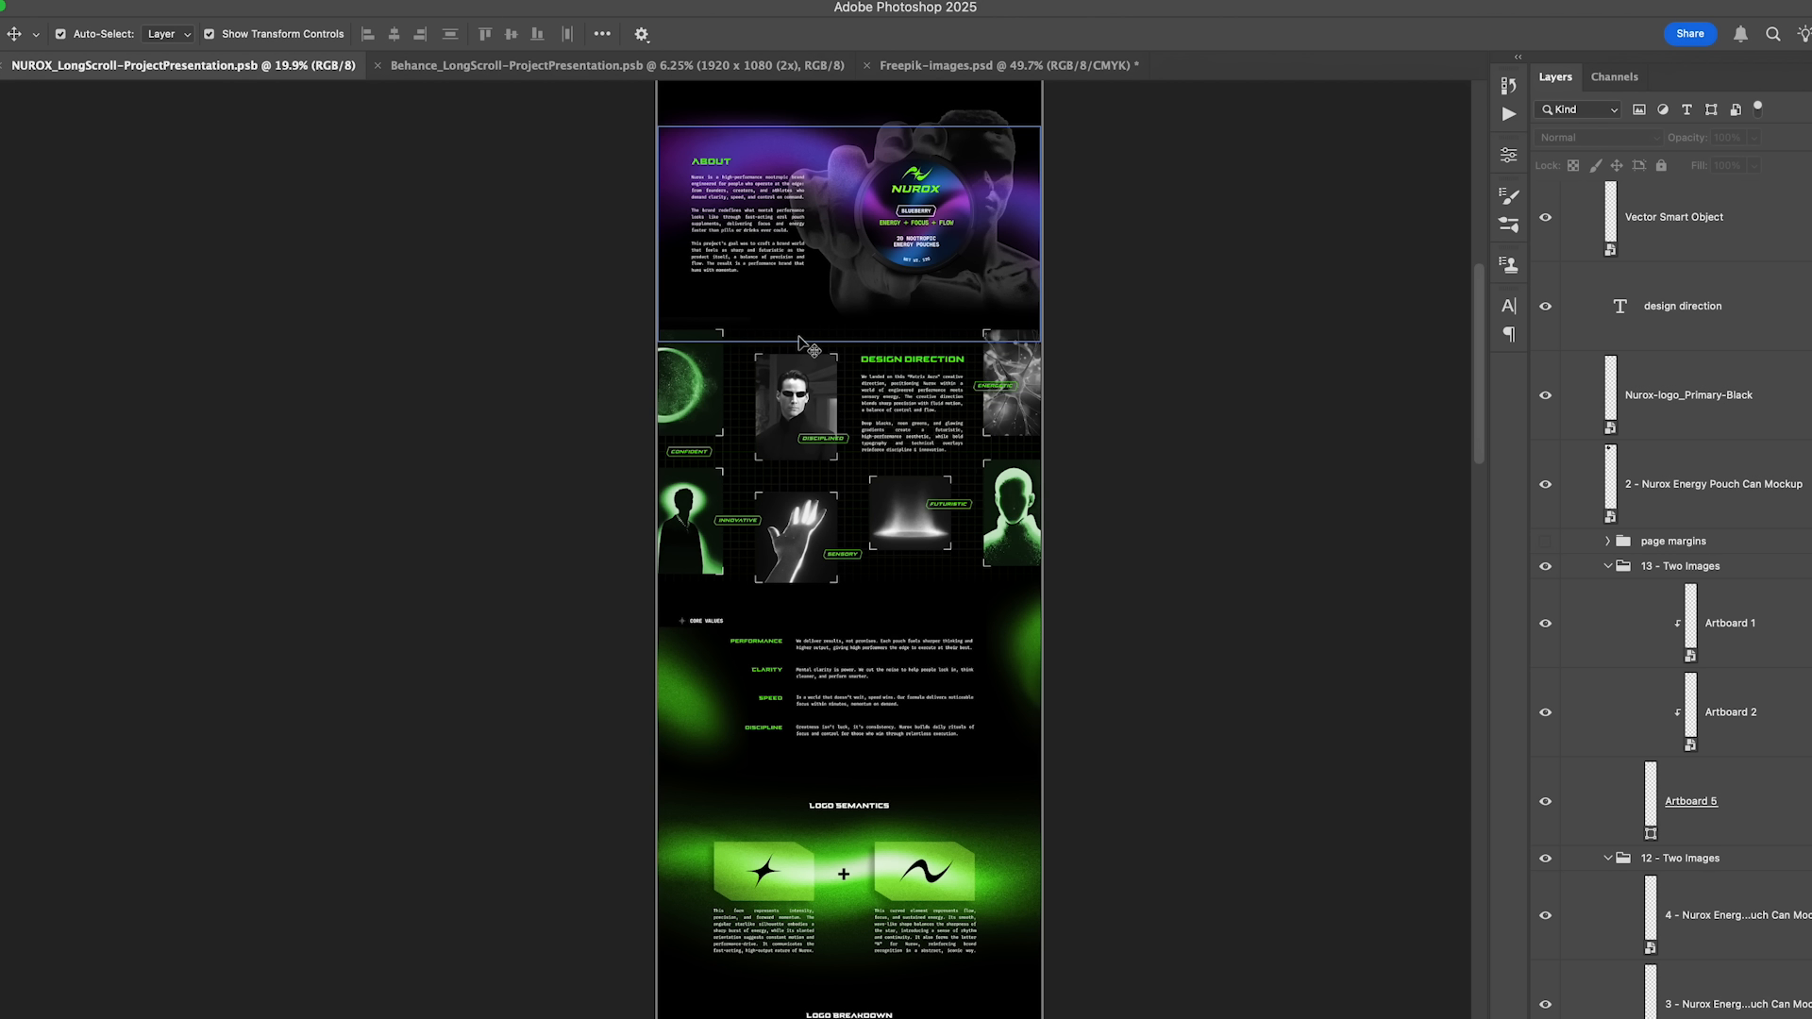
pyautogui.scroll(6, 802, 343)
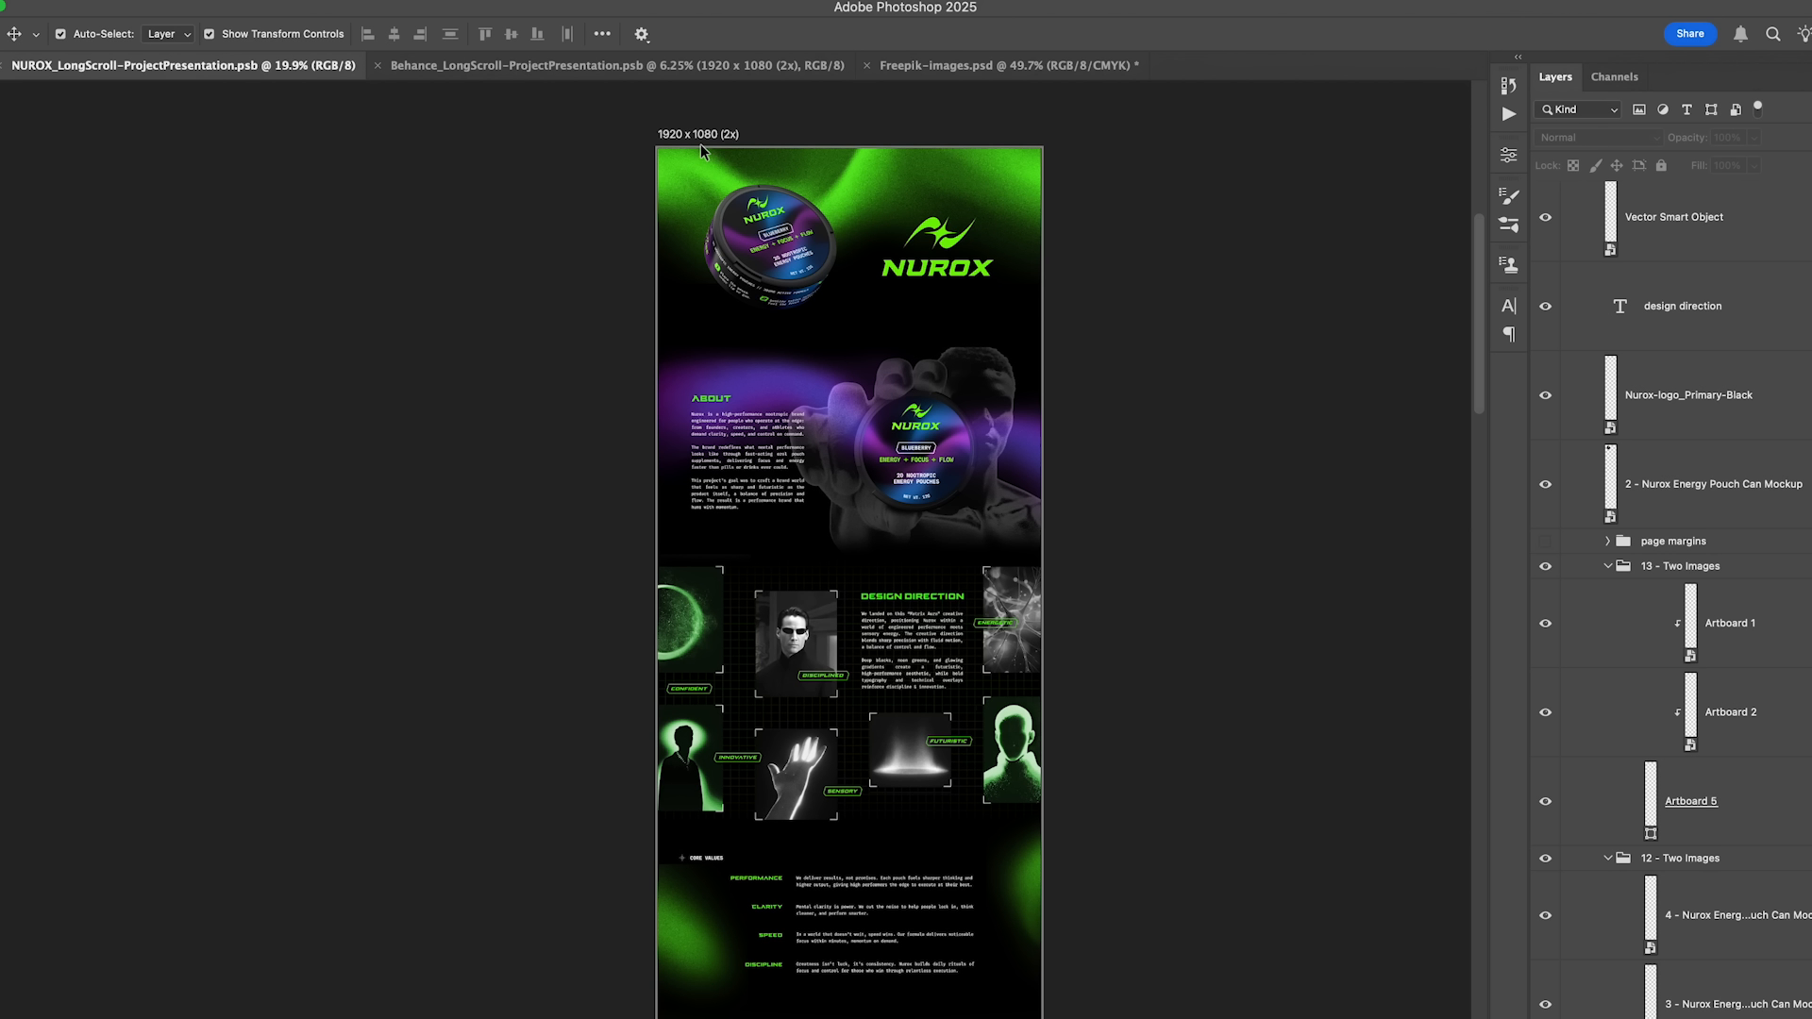
pyautogui.scroll(-20, 838, 275)
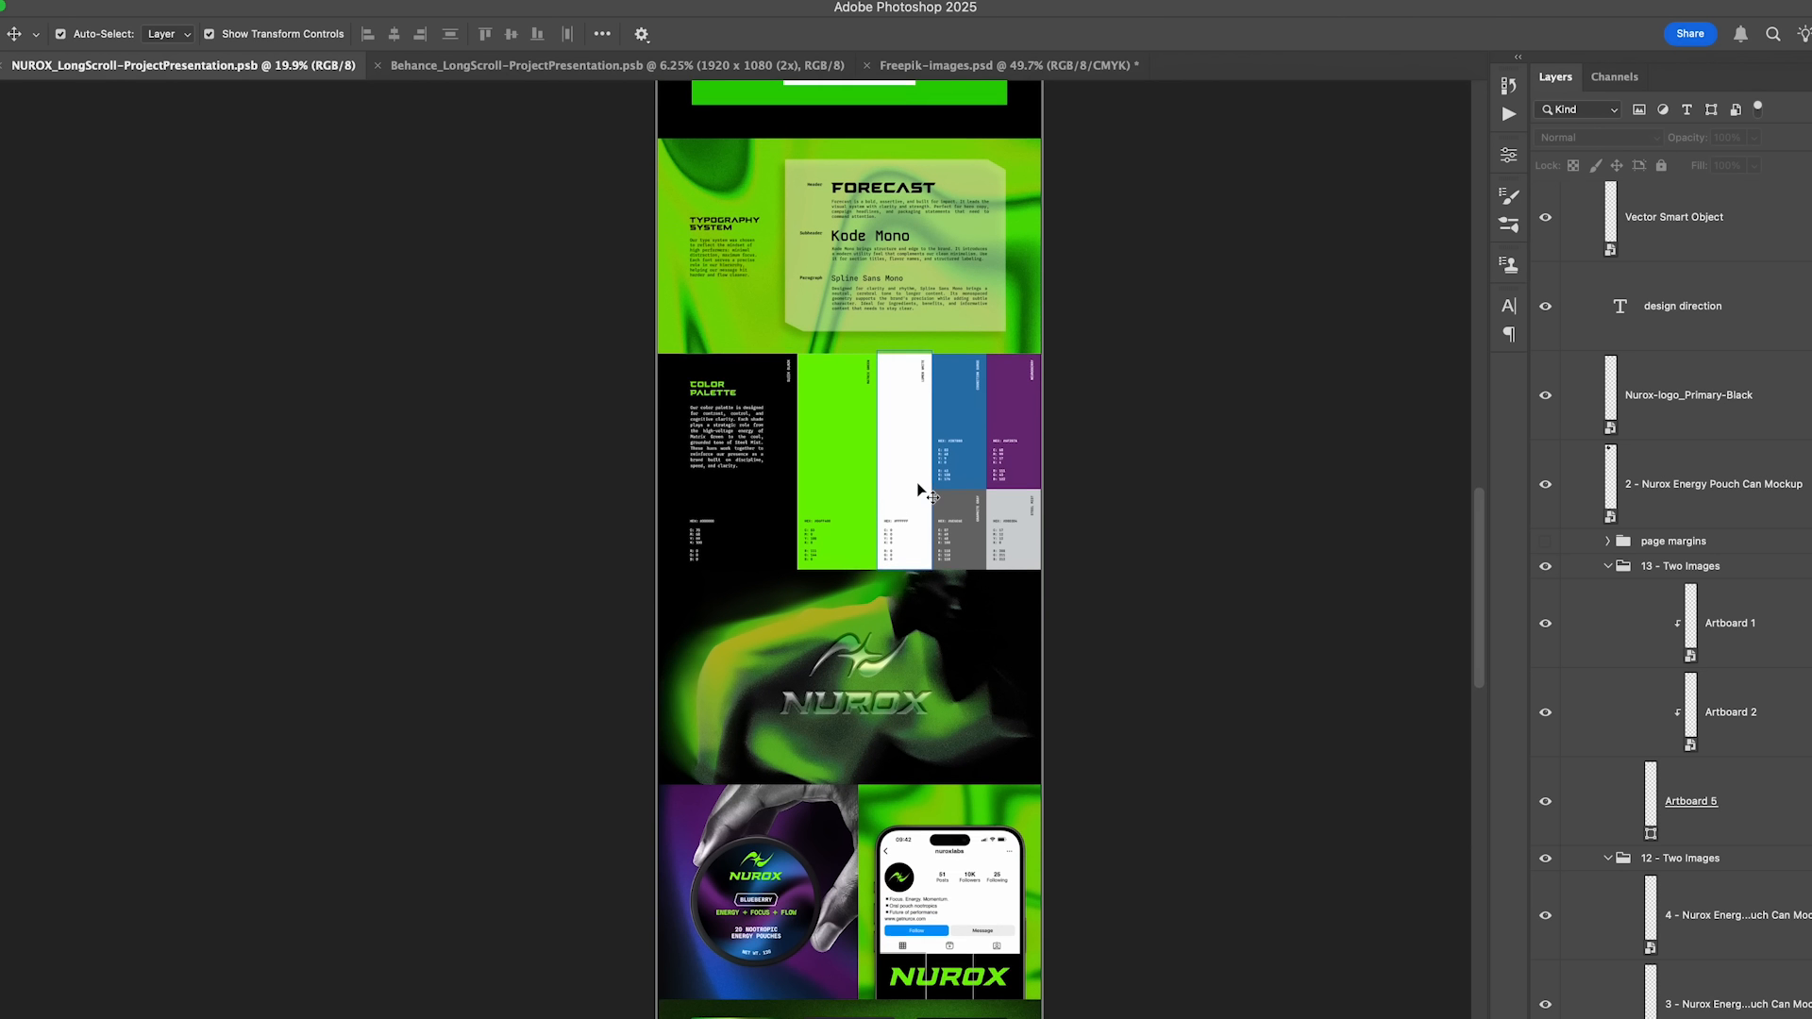
pyautogui.scroll(-15, 928, 492)
pyautogui.click(960, 758)
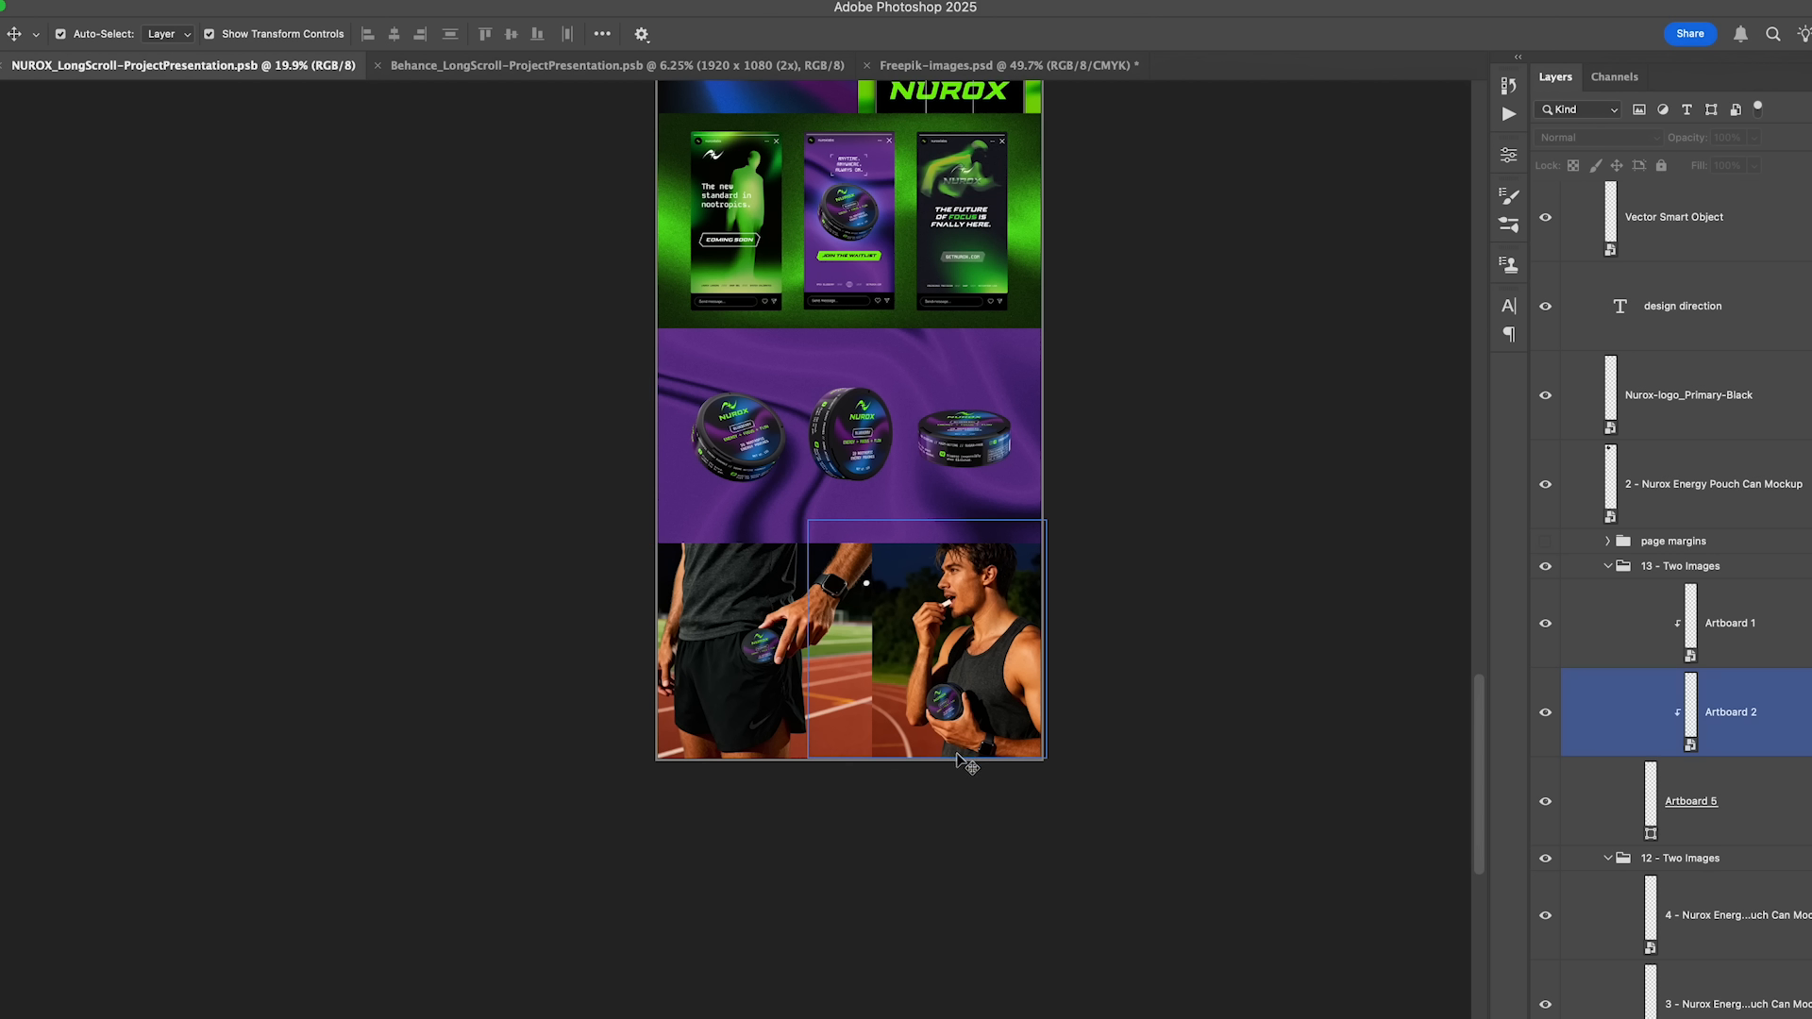
# - Review the presentation's color palette, typography and mockup sections on the way back up to the cover
pyautogui.scroll(20, 946, 593)
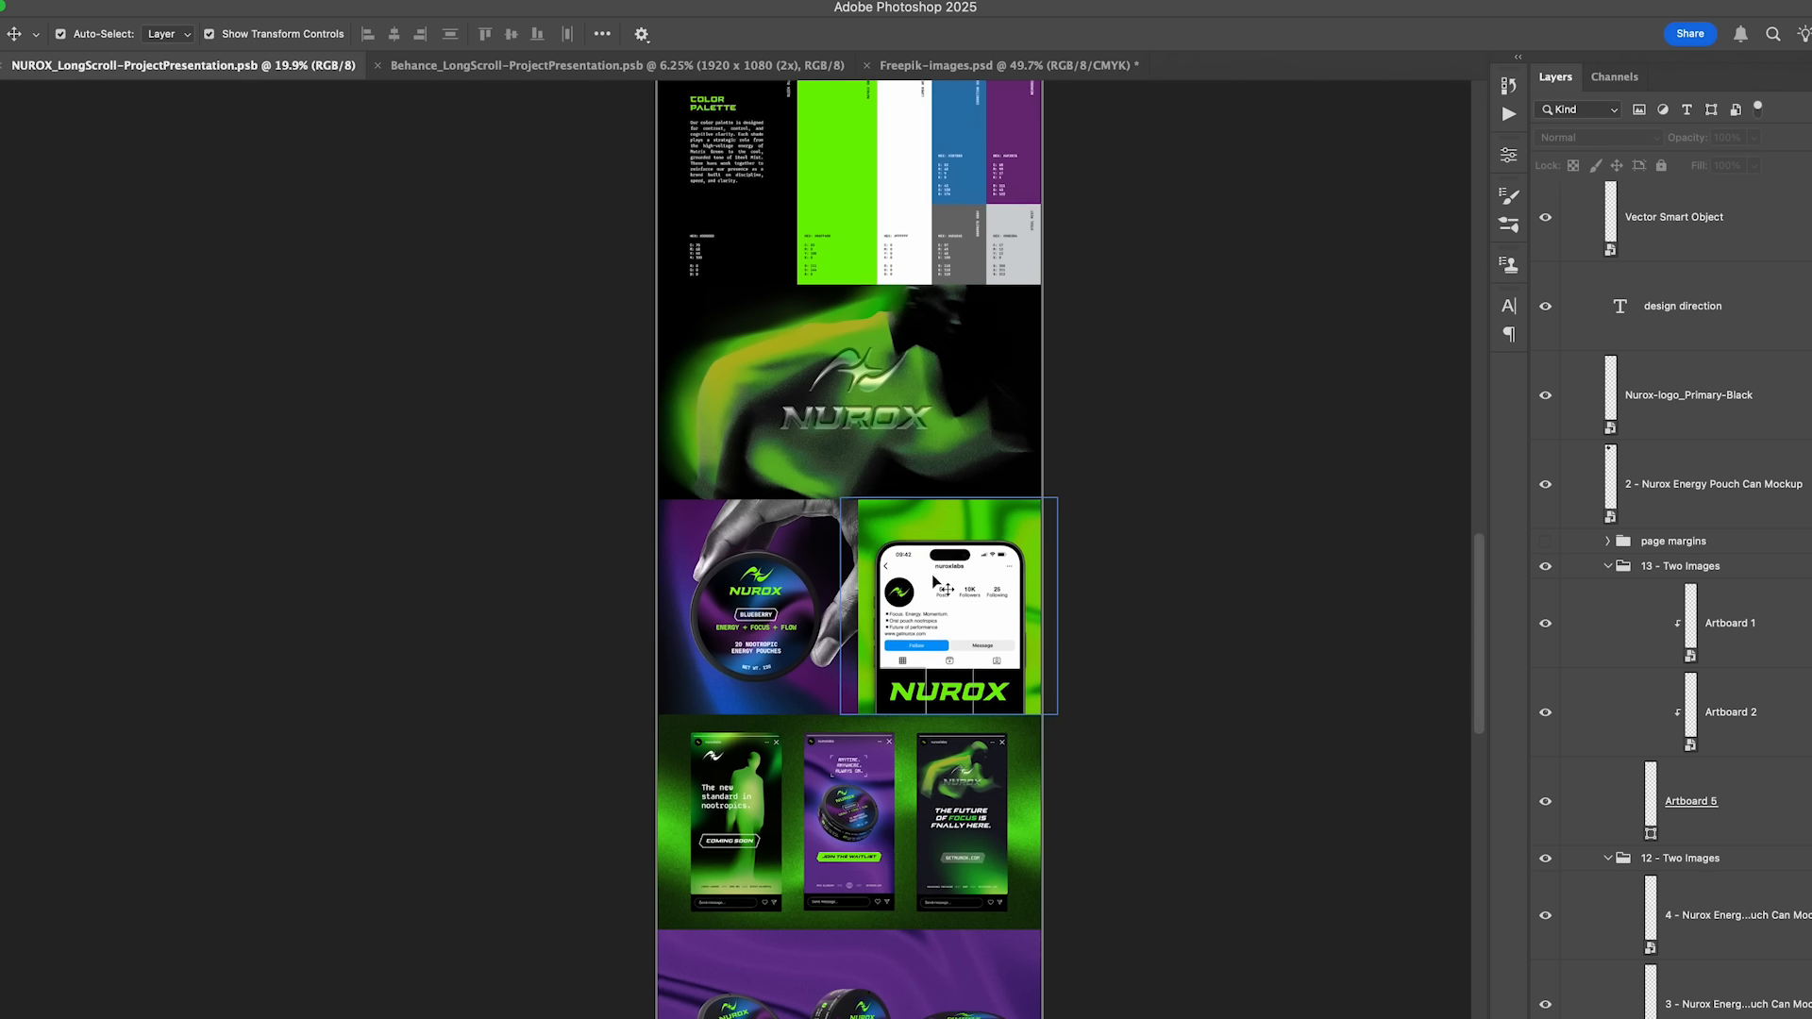
pyautogui.click(1015, 426)
pyautogui.scroll(2, 1019, 425)
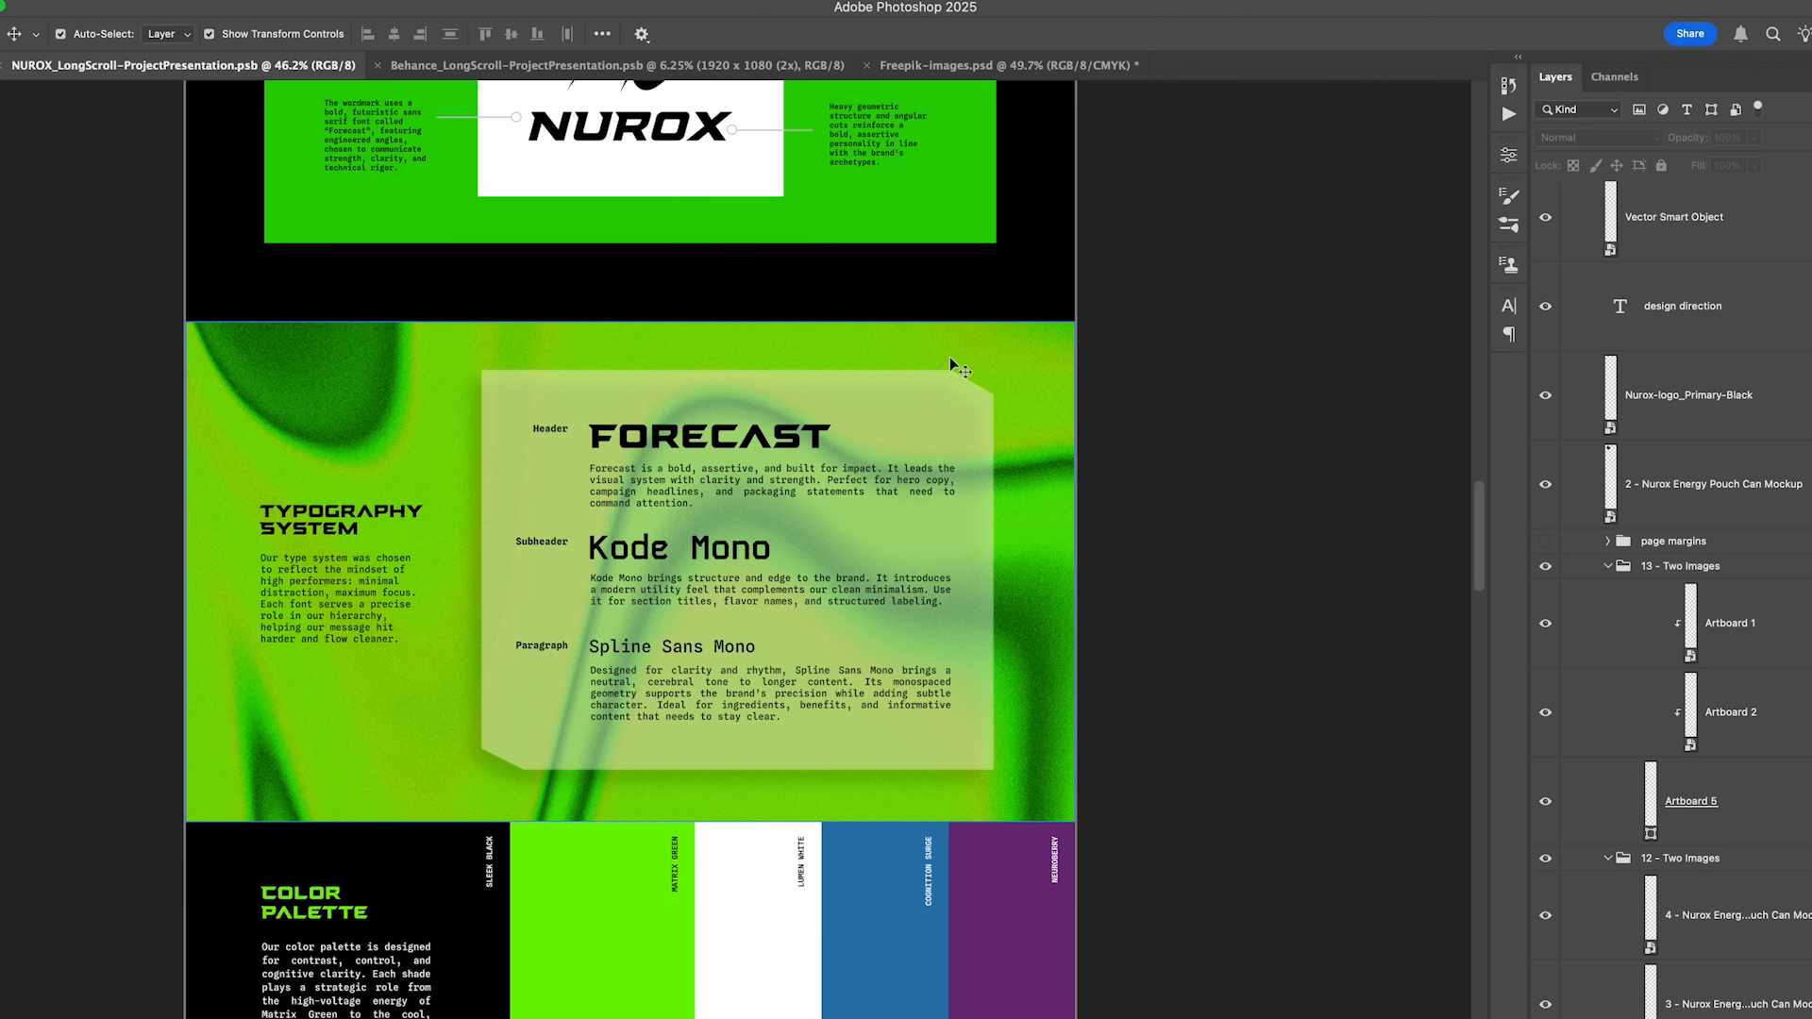
pyautogui.scroll(-5, 1017, 490)
pyautogui.moveTo(971, 355); pyautogui.dragTo(911, 811)
pyautogui.scroll(10, 953, 550)
# - Undo the last move of the green gradient background in the cover section
pyautogui.moveTo(902, 503); pyautogui.dragTo(932, 631)
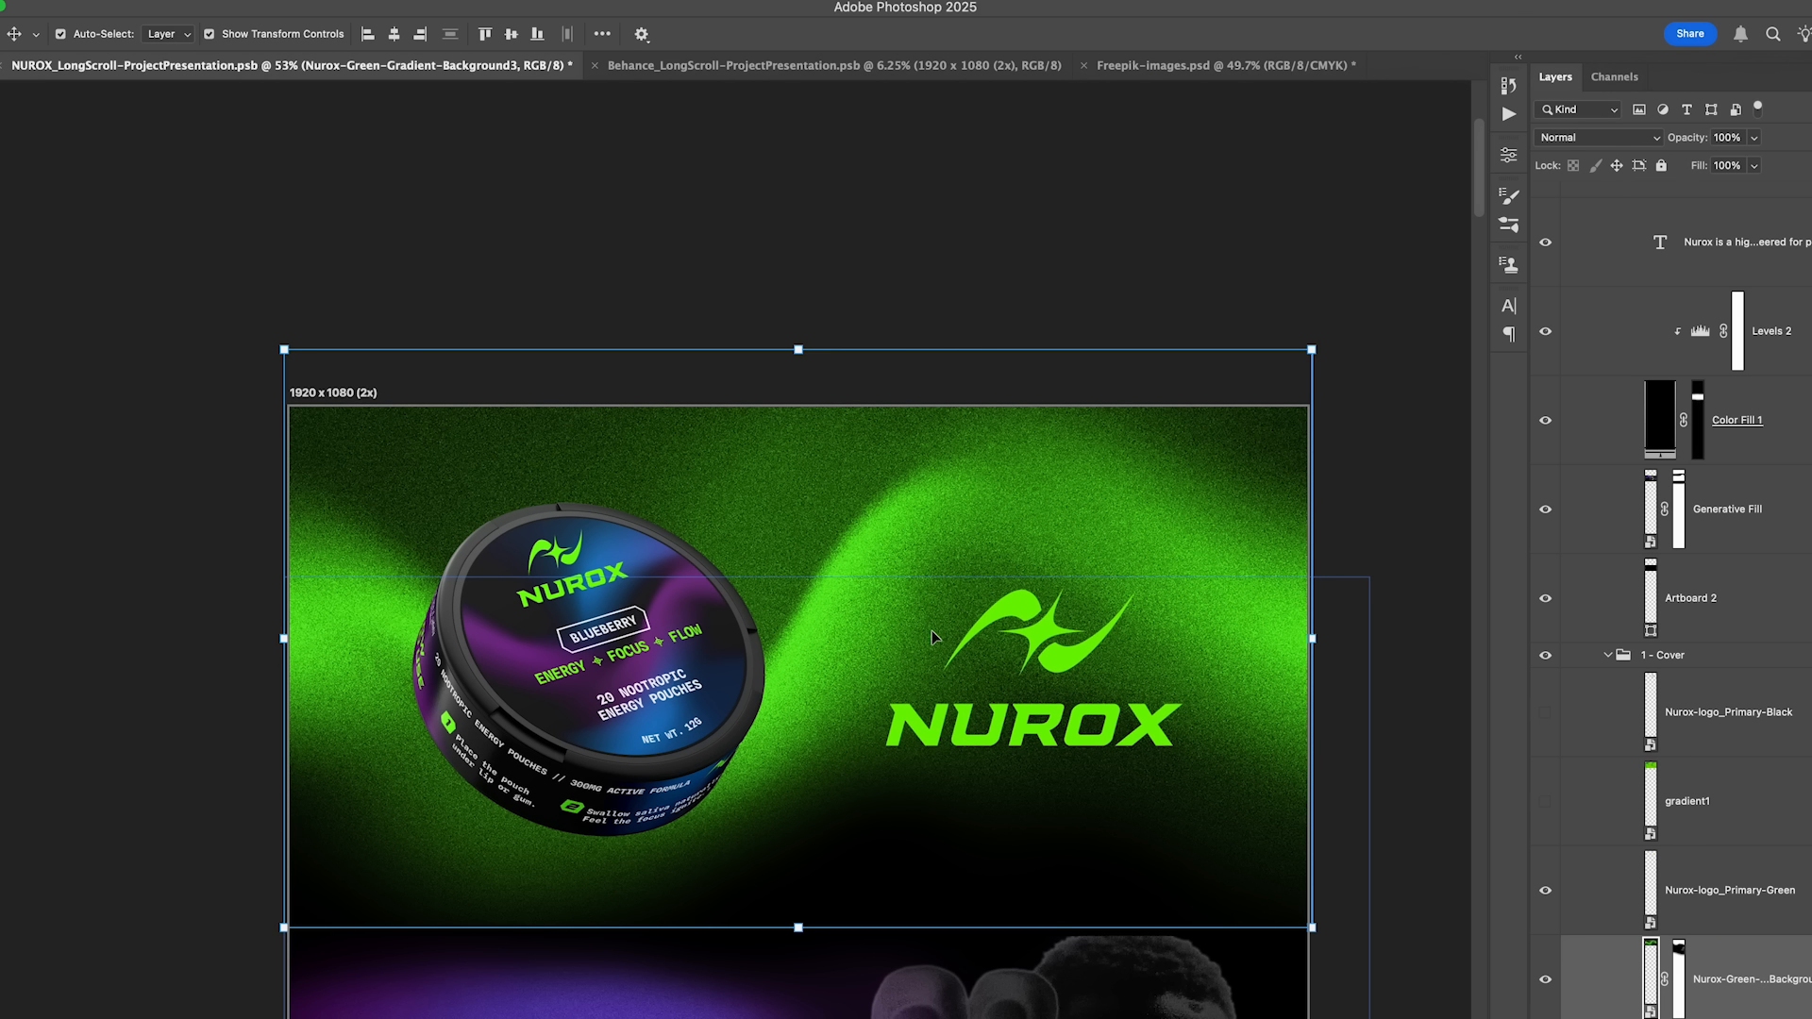
pyautogui.press('super+z')
pyautogui.click(1387, 660)
# - Examine the whole long-scroll layout from the cover down to the pair of athlete images
pyautogui.scroll(-10, 1239, 657)
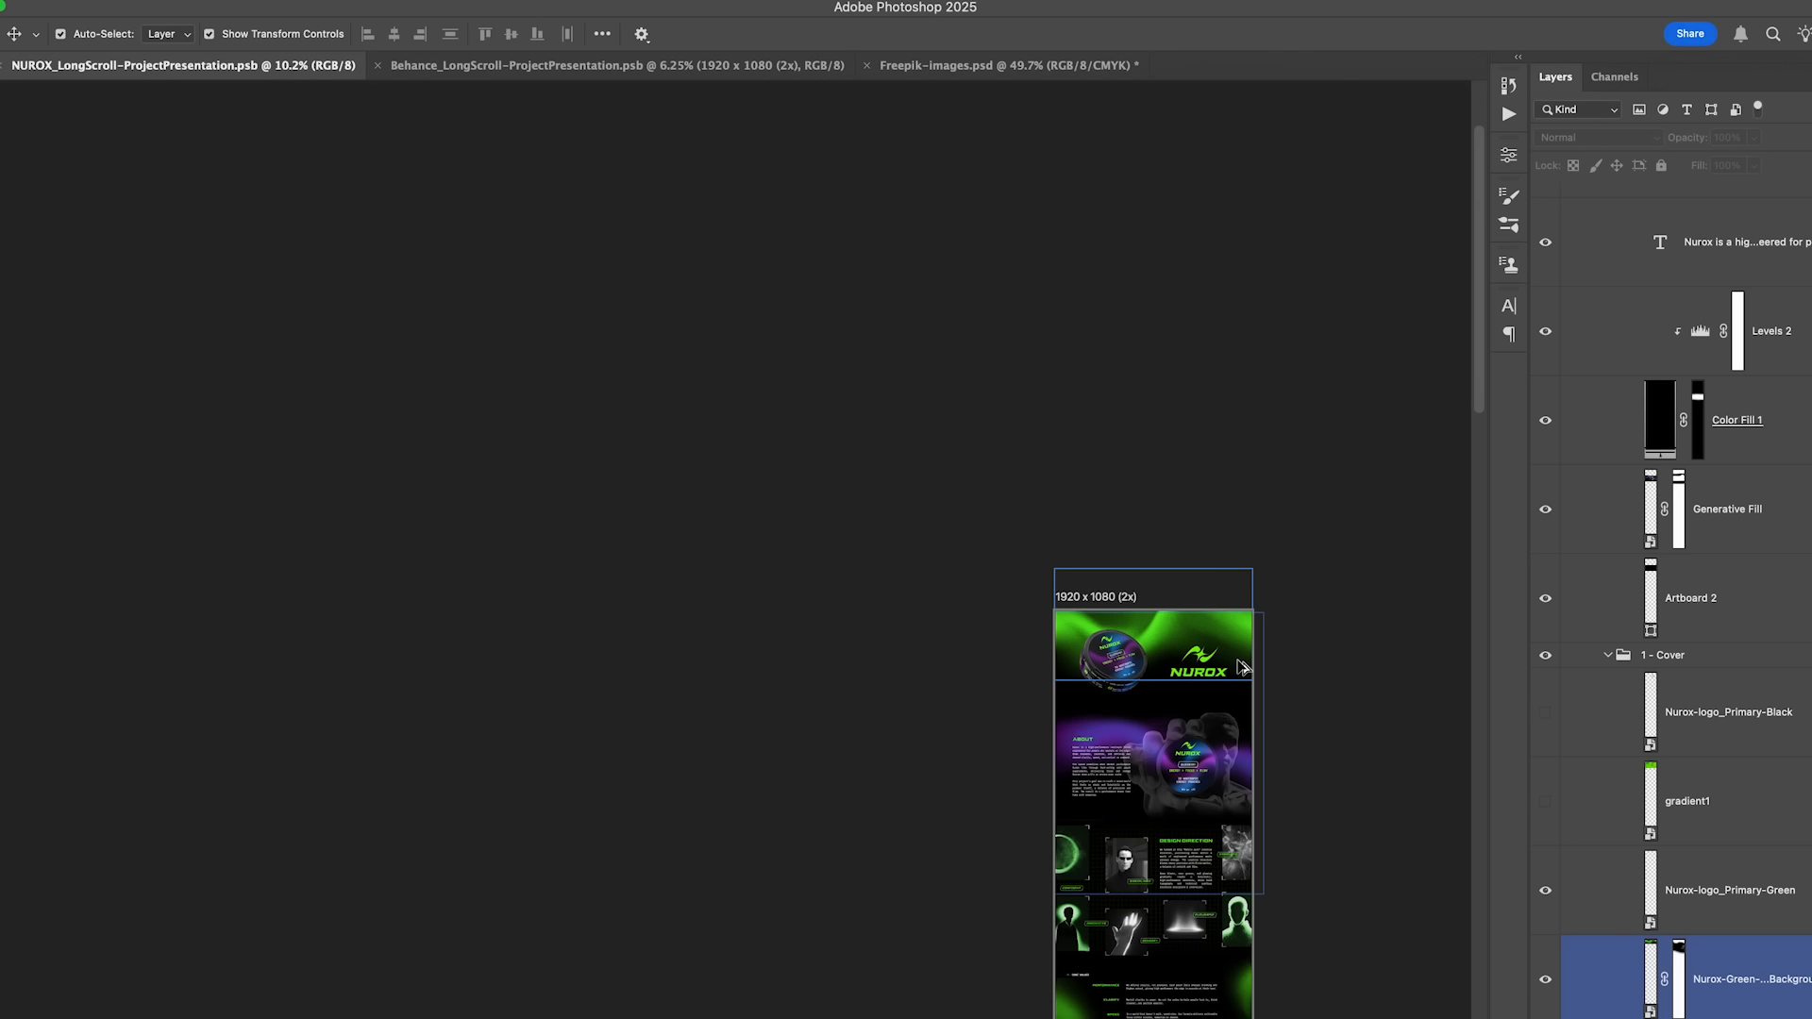
pyautogui.moveTo(1241, 723); pyautogui.dragTo(1012, 426)
pyautogui.scroll(-15, 1021, 577)
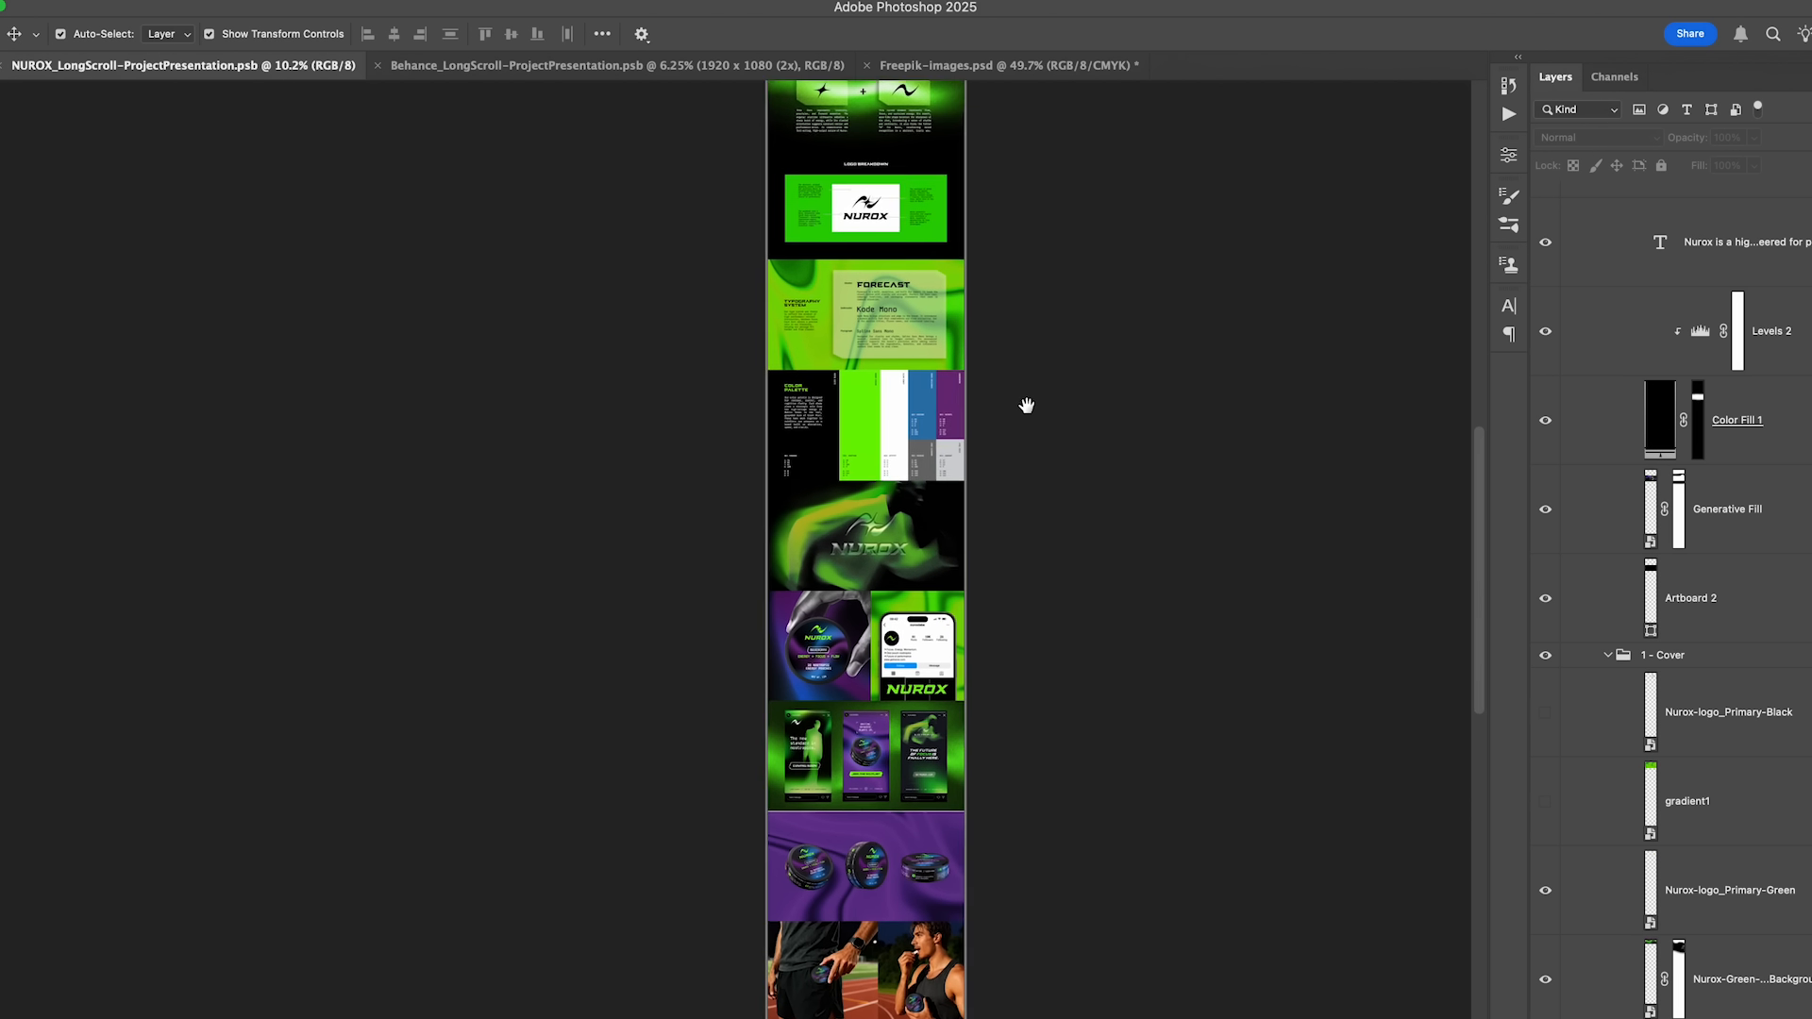
pyautogui.moveTo(937, 534); pyautogui.dragTo(940, 501)
pyautogui.scroll(8, 890, 673)
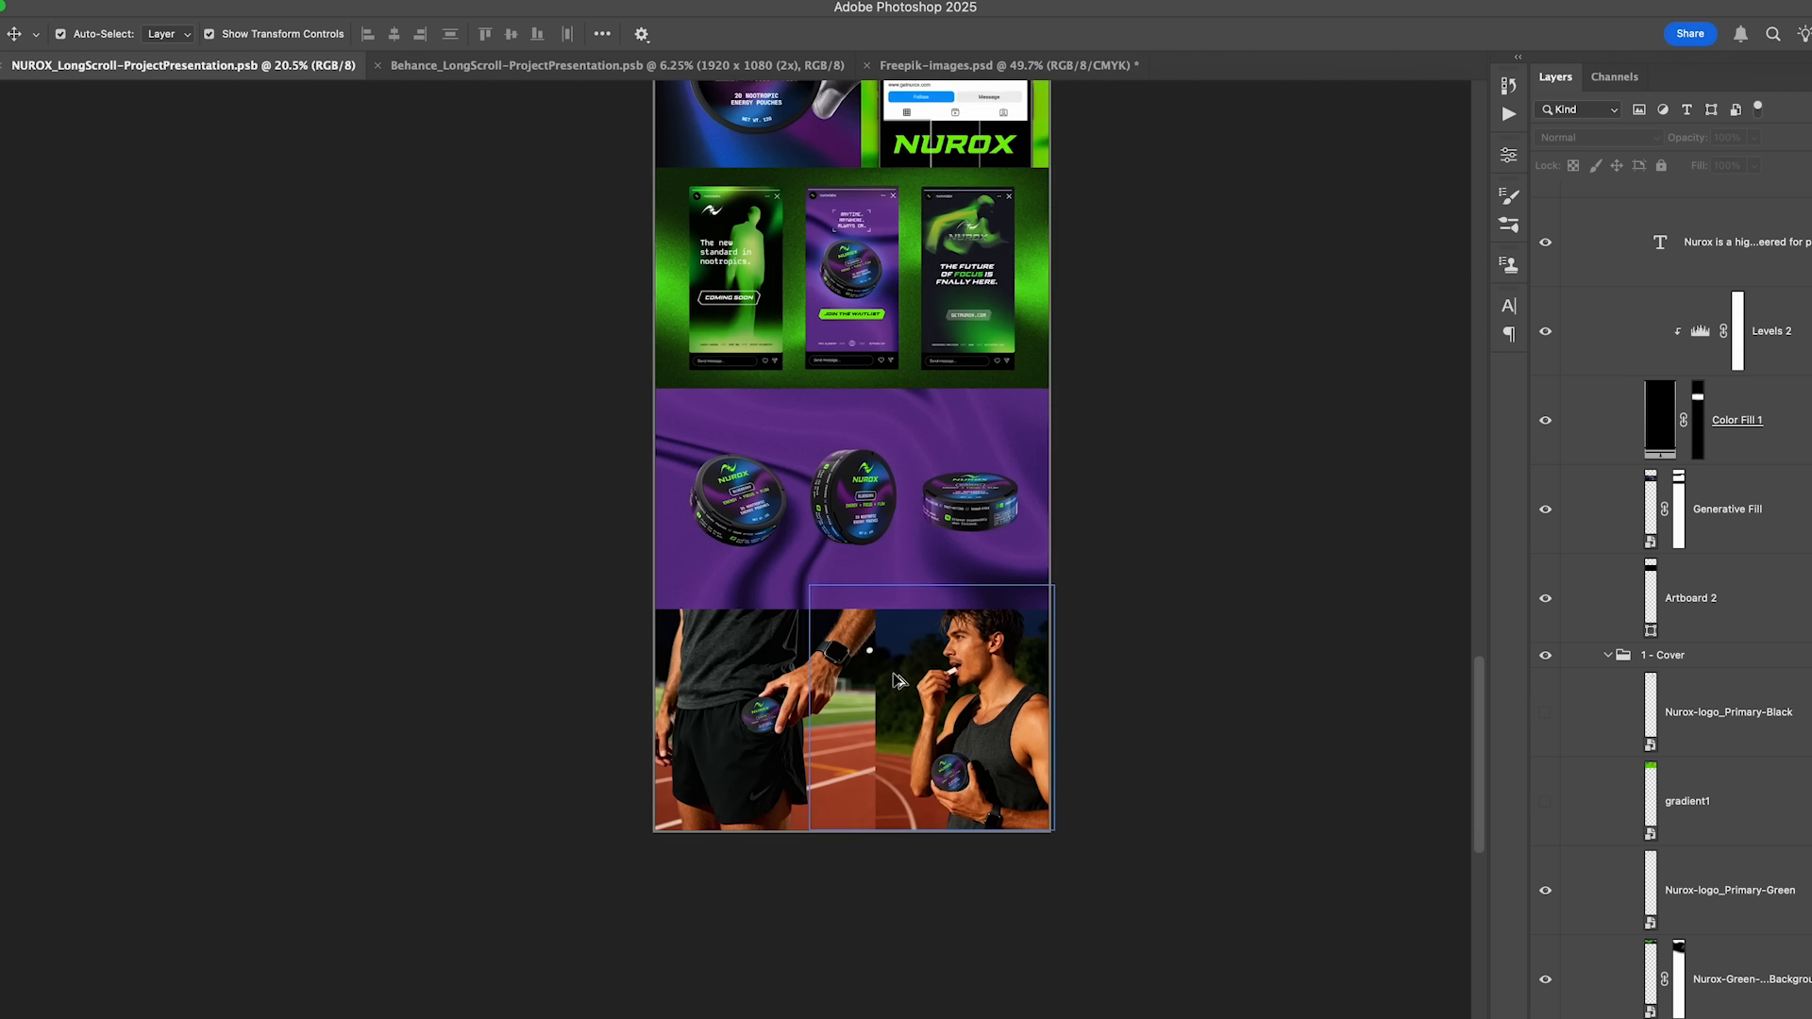
pyautogui.moveTo(1180, 766); pyautogui.dragTo(1200, 602)
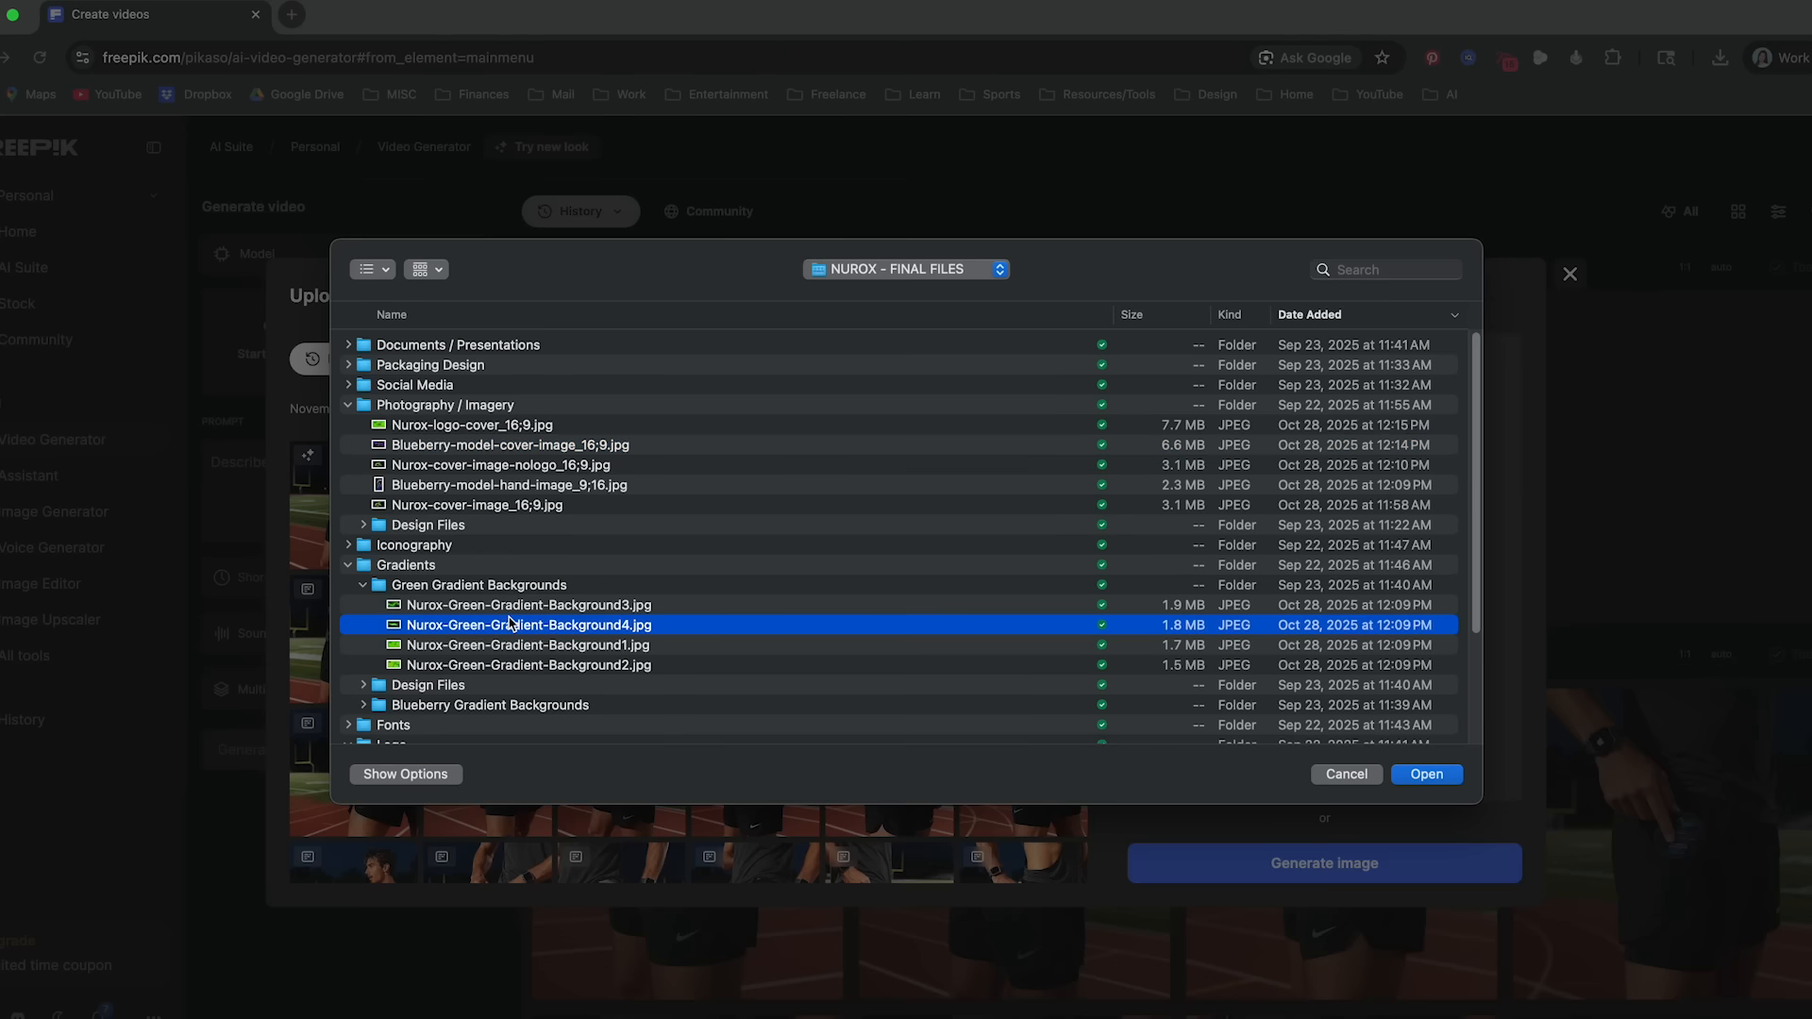
# - Load the green Nurox gradient background as the start image in Freepik's Video Generator and read through its generated prompt
pyautogui.press('space')
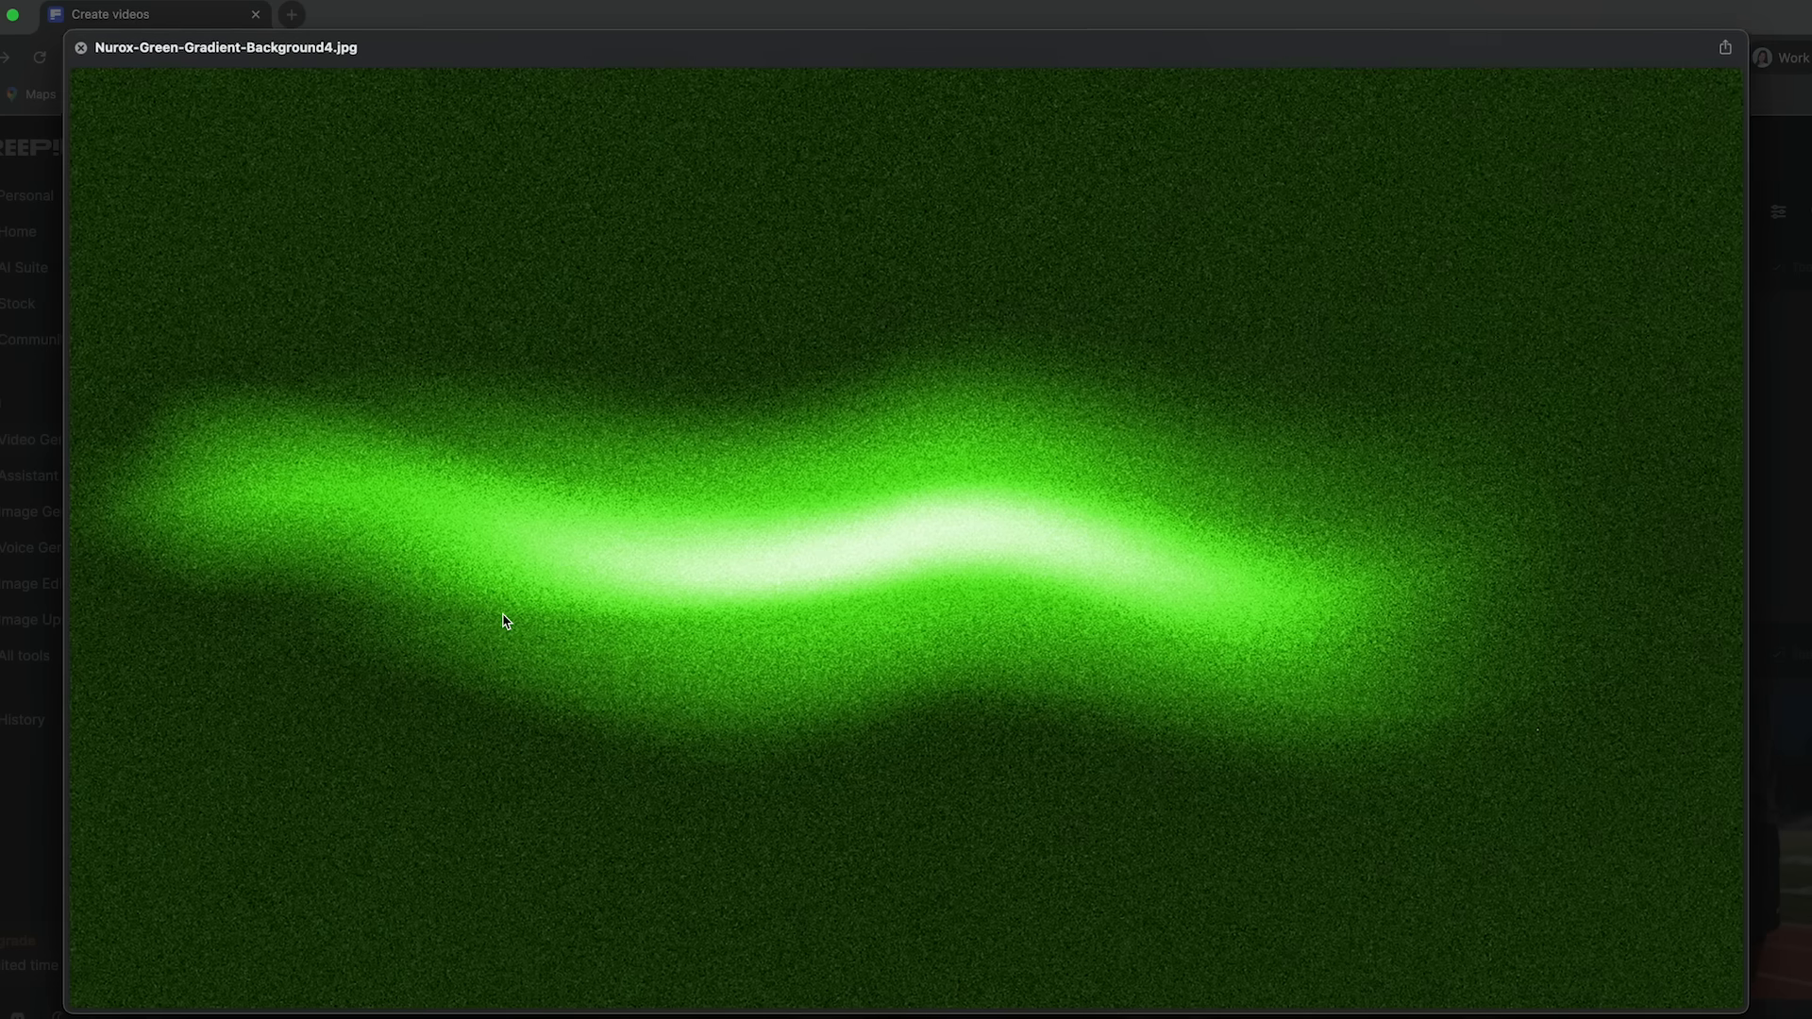
pyautogui.press('space')
pyautogui.press('Return')
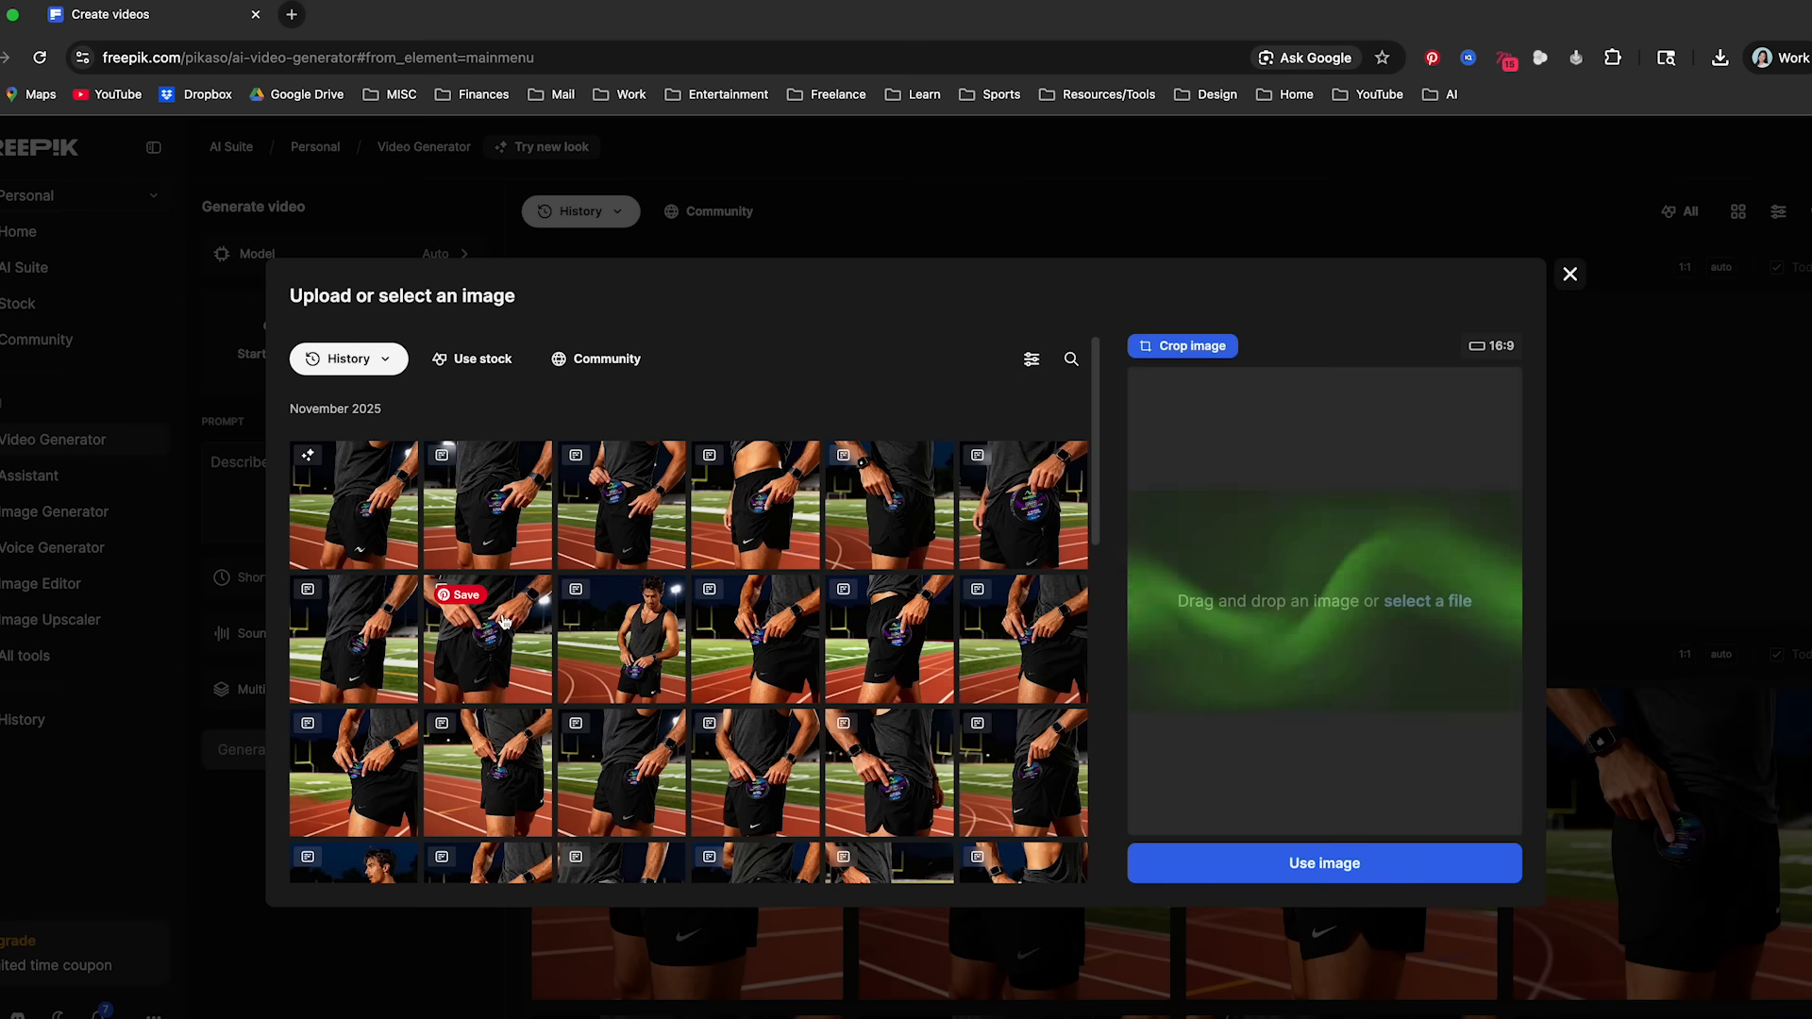
pyautogui.click(1295, 870)
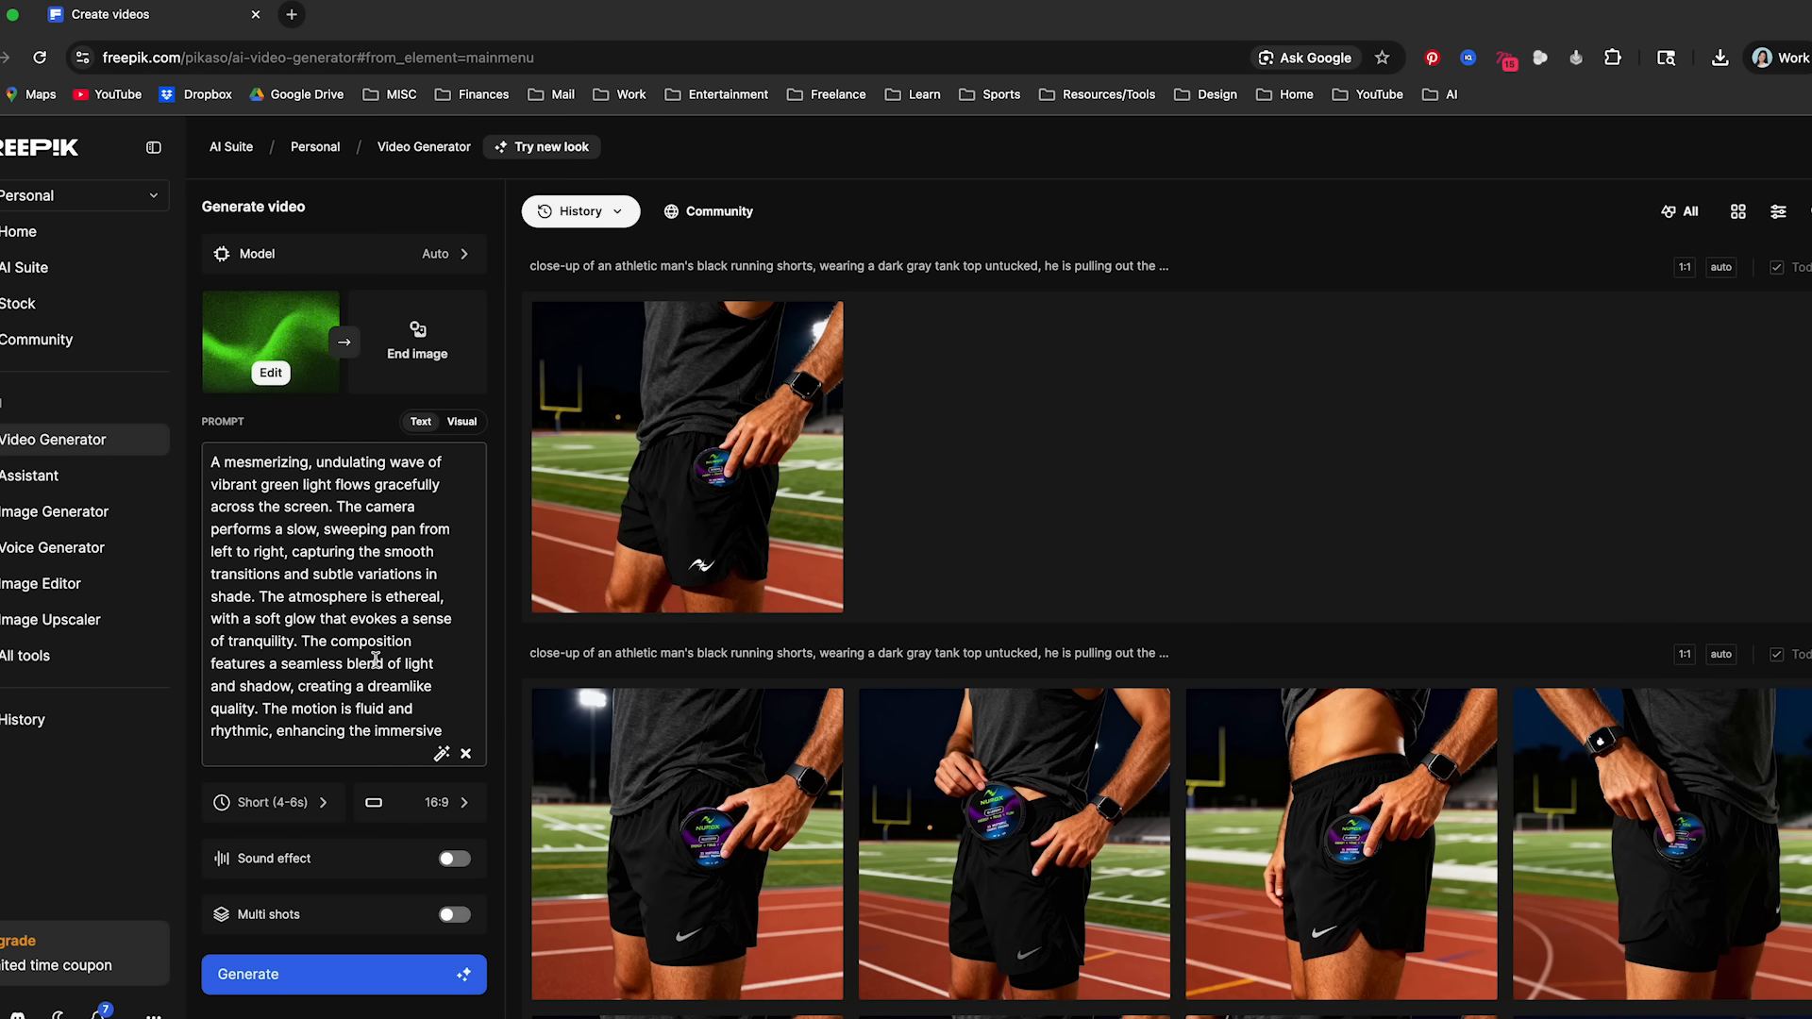
pyautogui.click(453, 708)
pyautogui.scroll(-1, 451, 714)
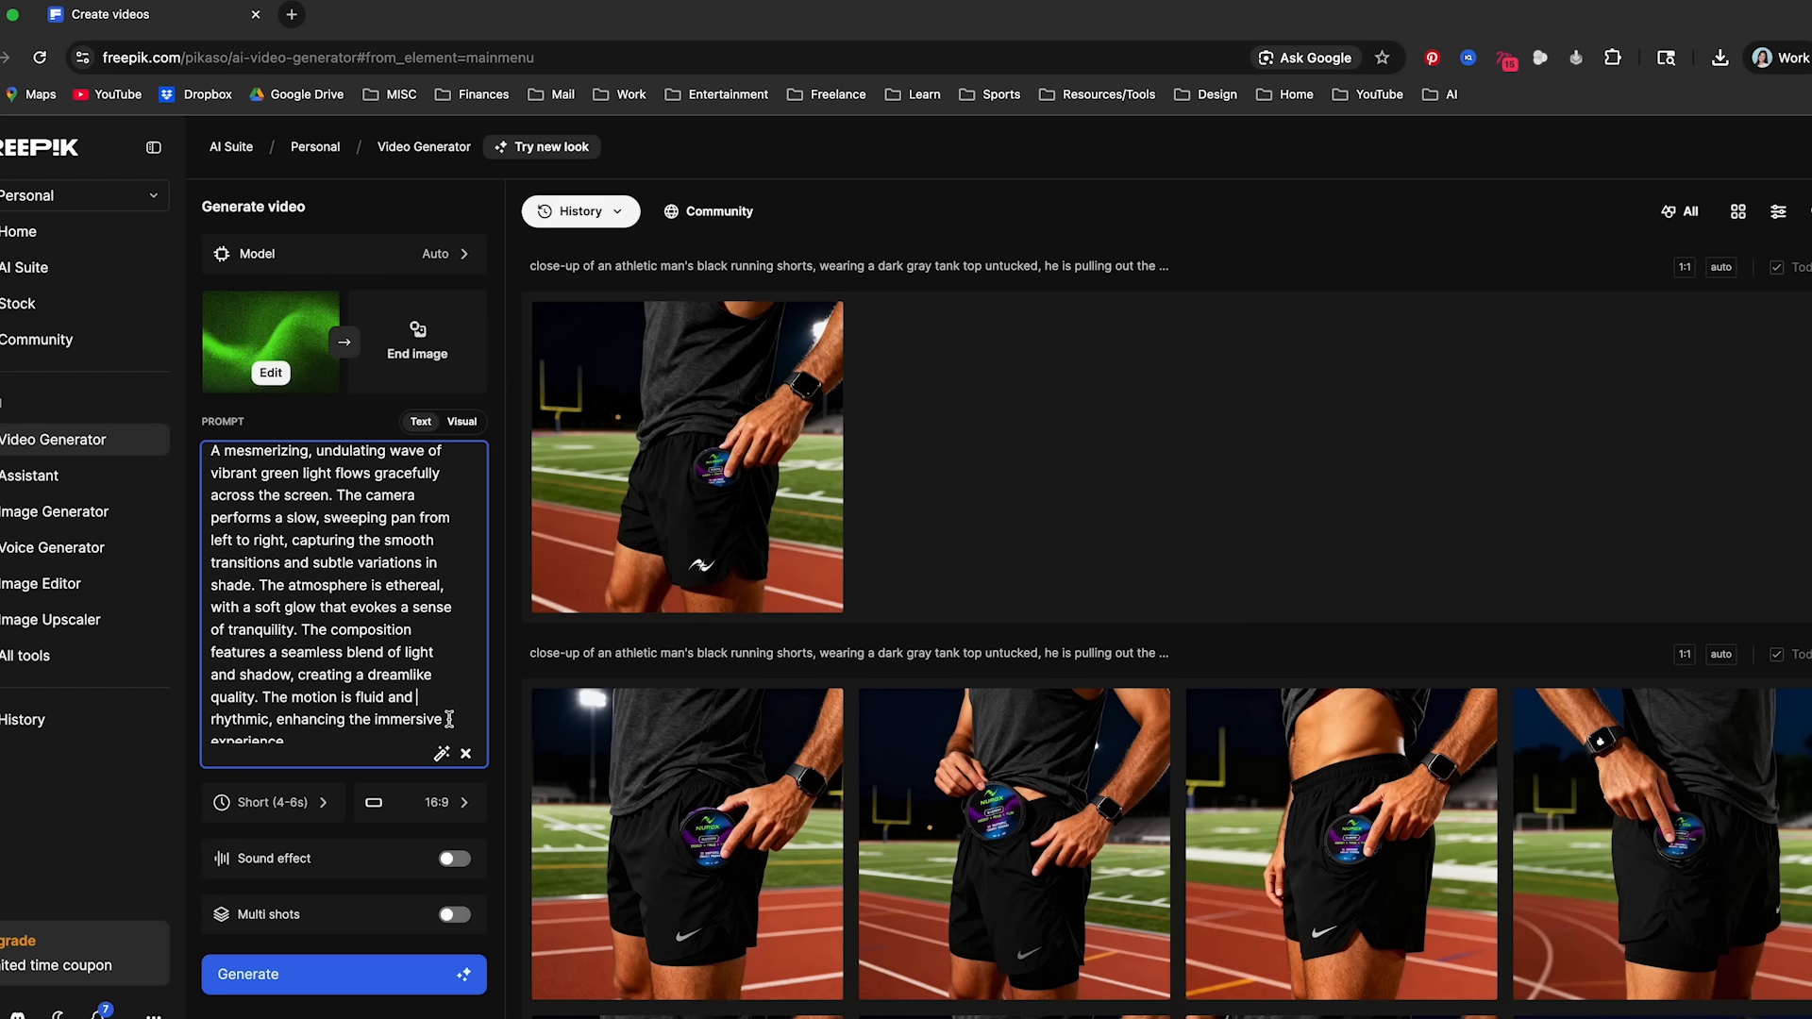
pyautogui.moveTo(369, 732); pyautogui.dragTo(175, 381)
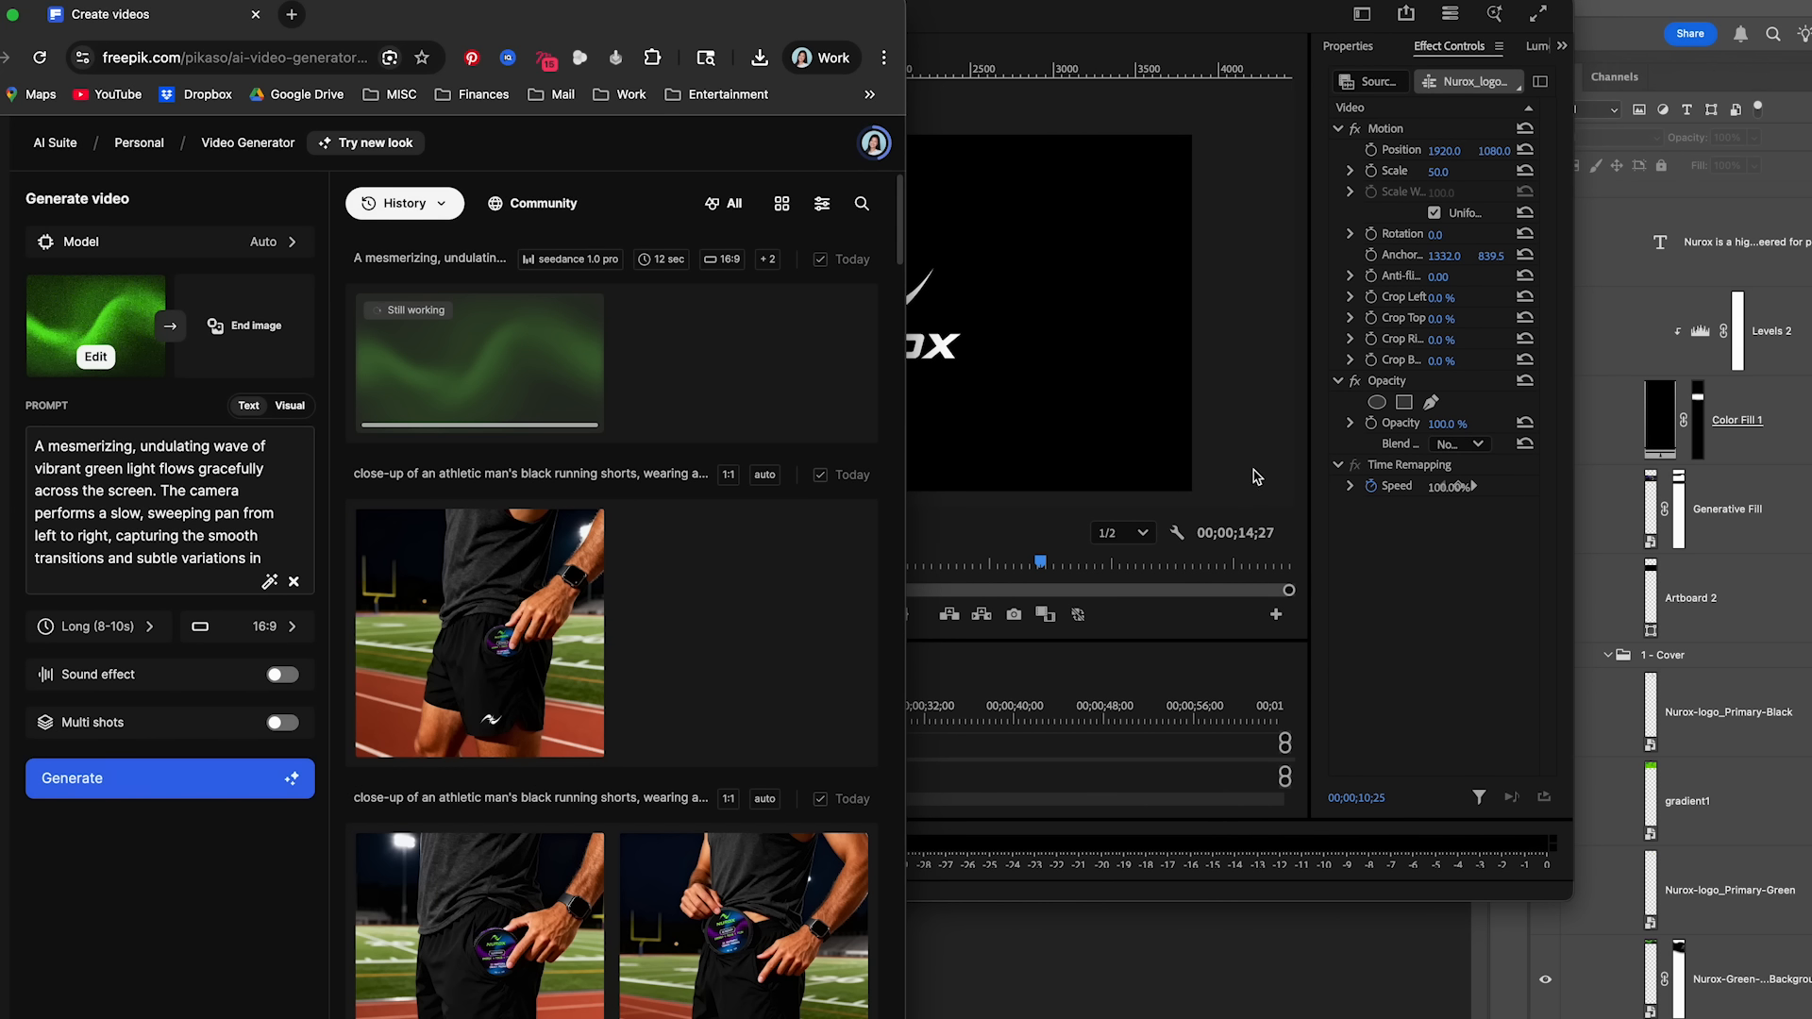
# - Check the length of the white Nurox logo clip in Premiere Pro's Nurox-cover-video project and return to the generated green wave video in Freepik
pyautogui.click(1253, 476)
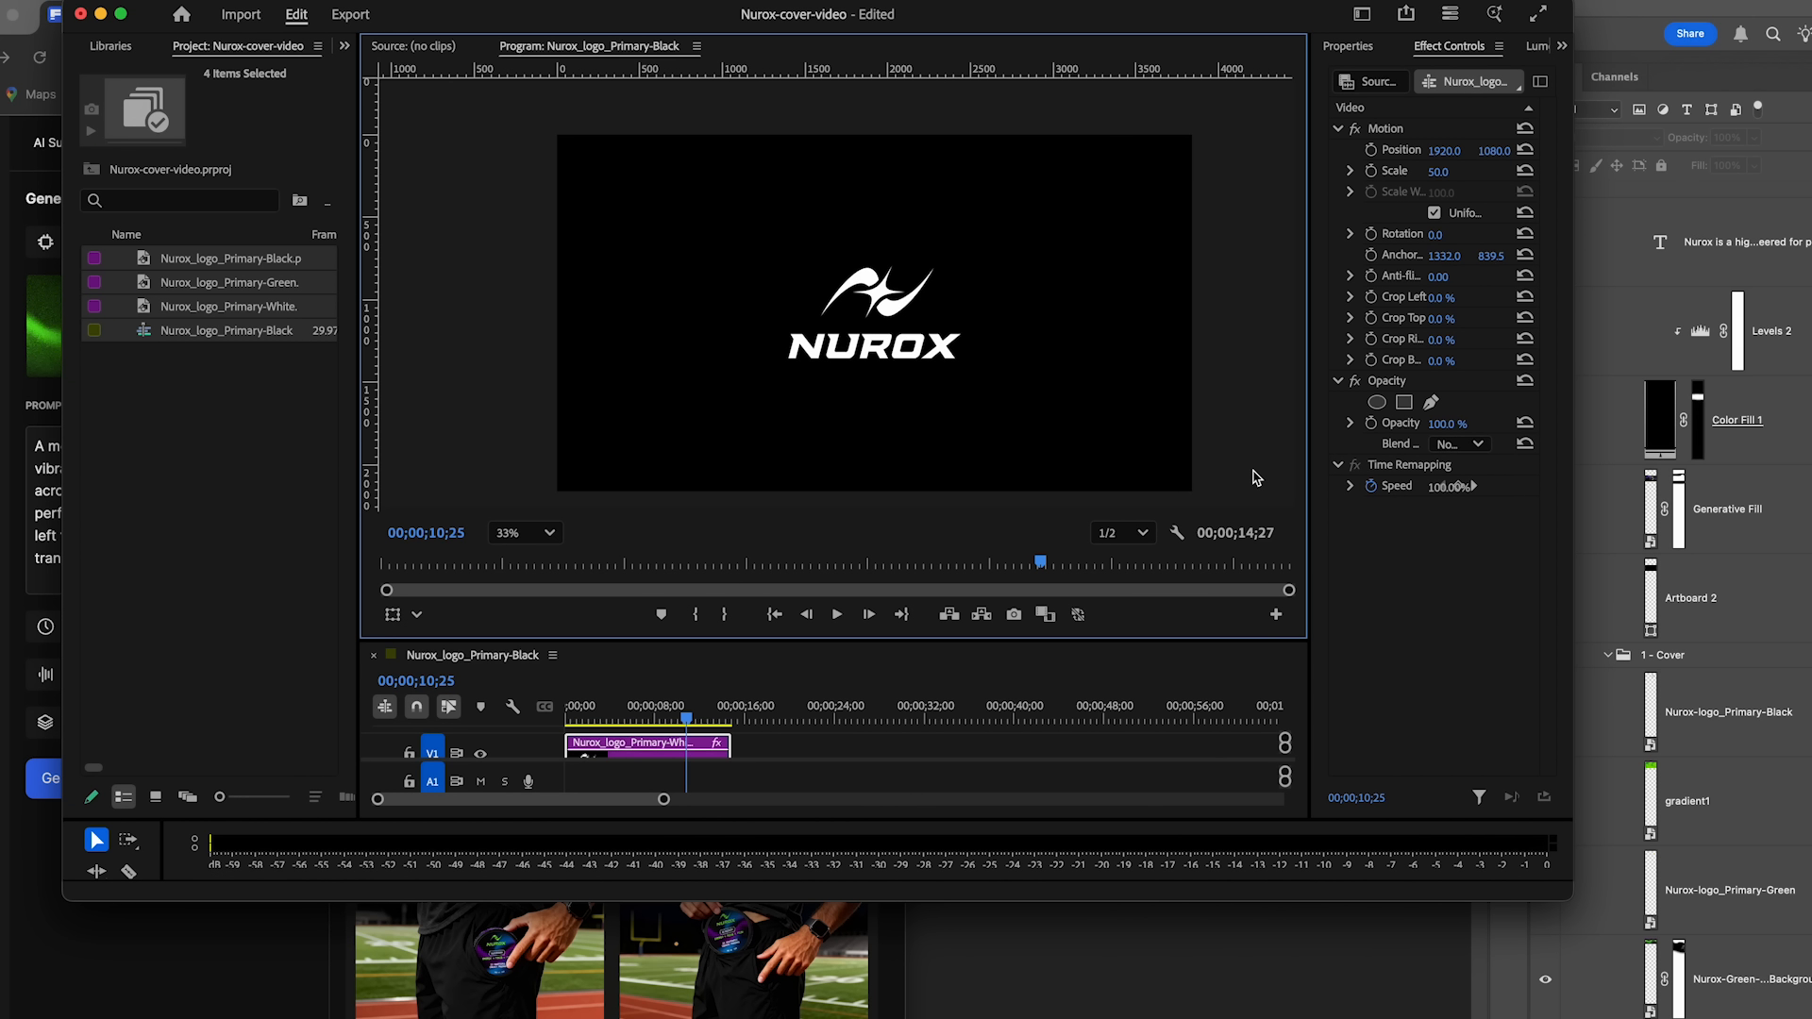
pyautogui.moveTo(964, 23); pyautogui.dragTo(1244, 32)
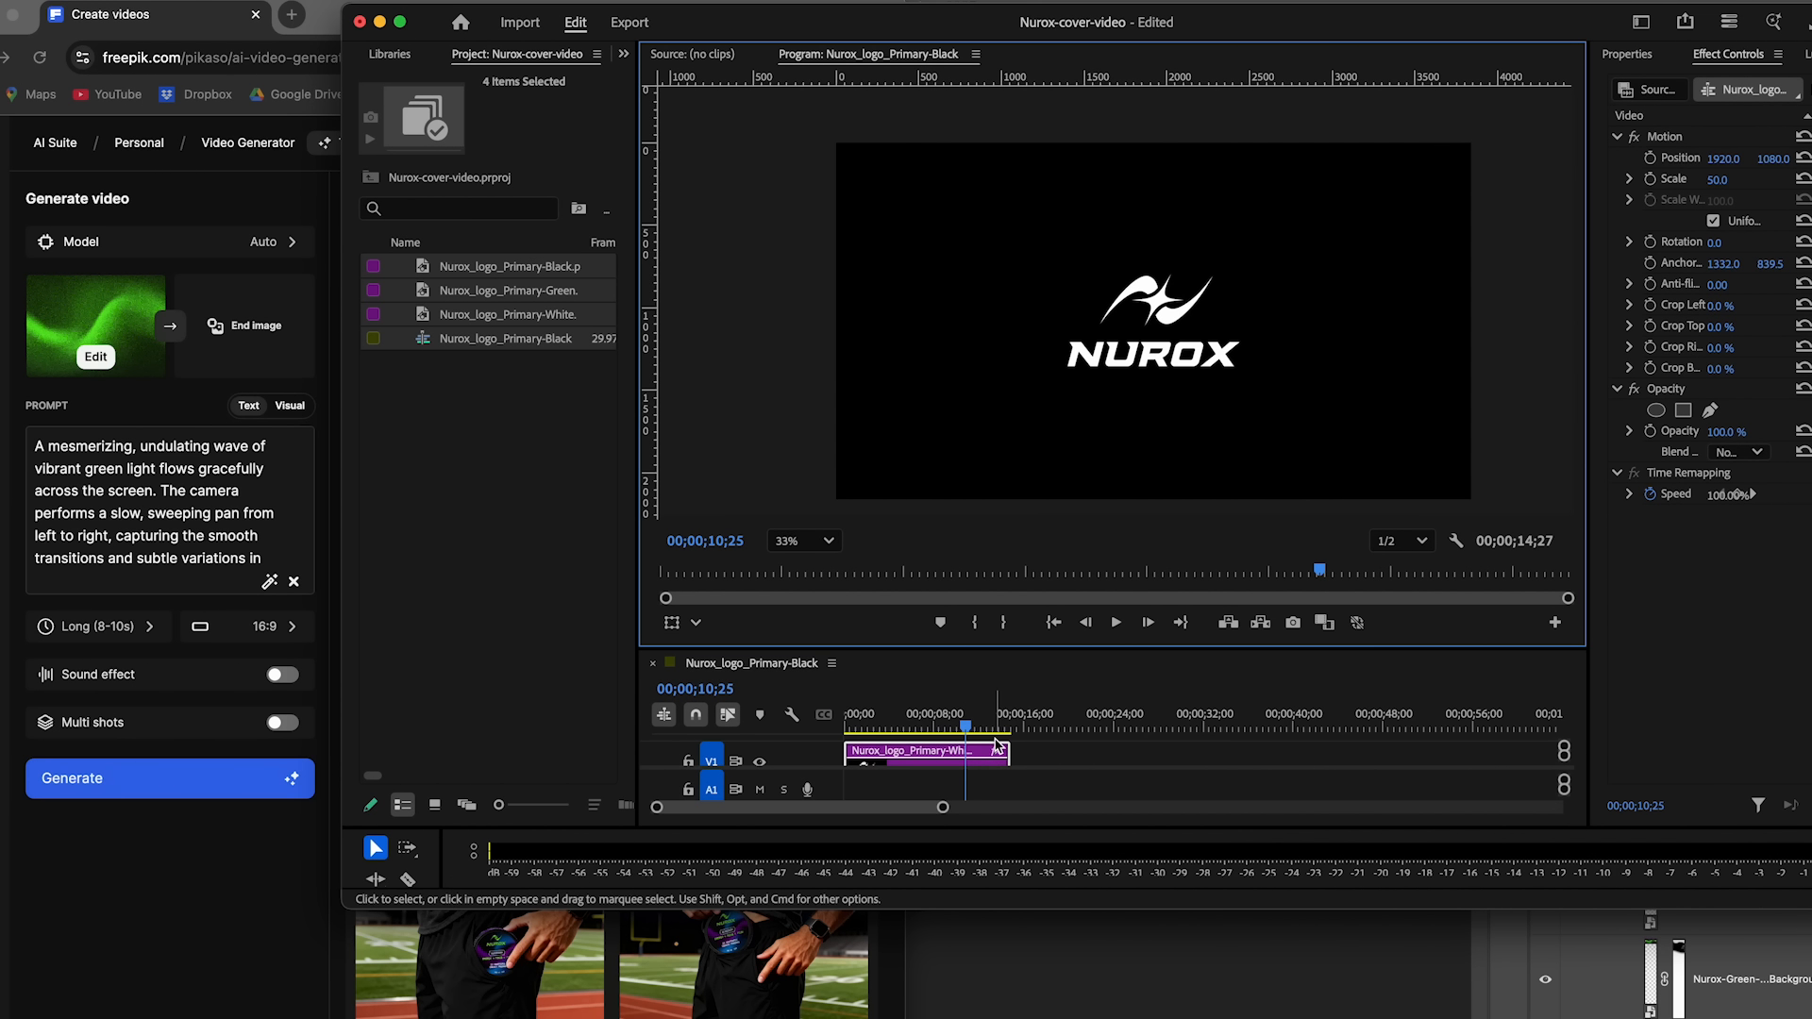
pyautogui.moveTo(988, 722); pyautogui.dragTo(944, 725)
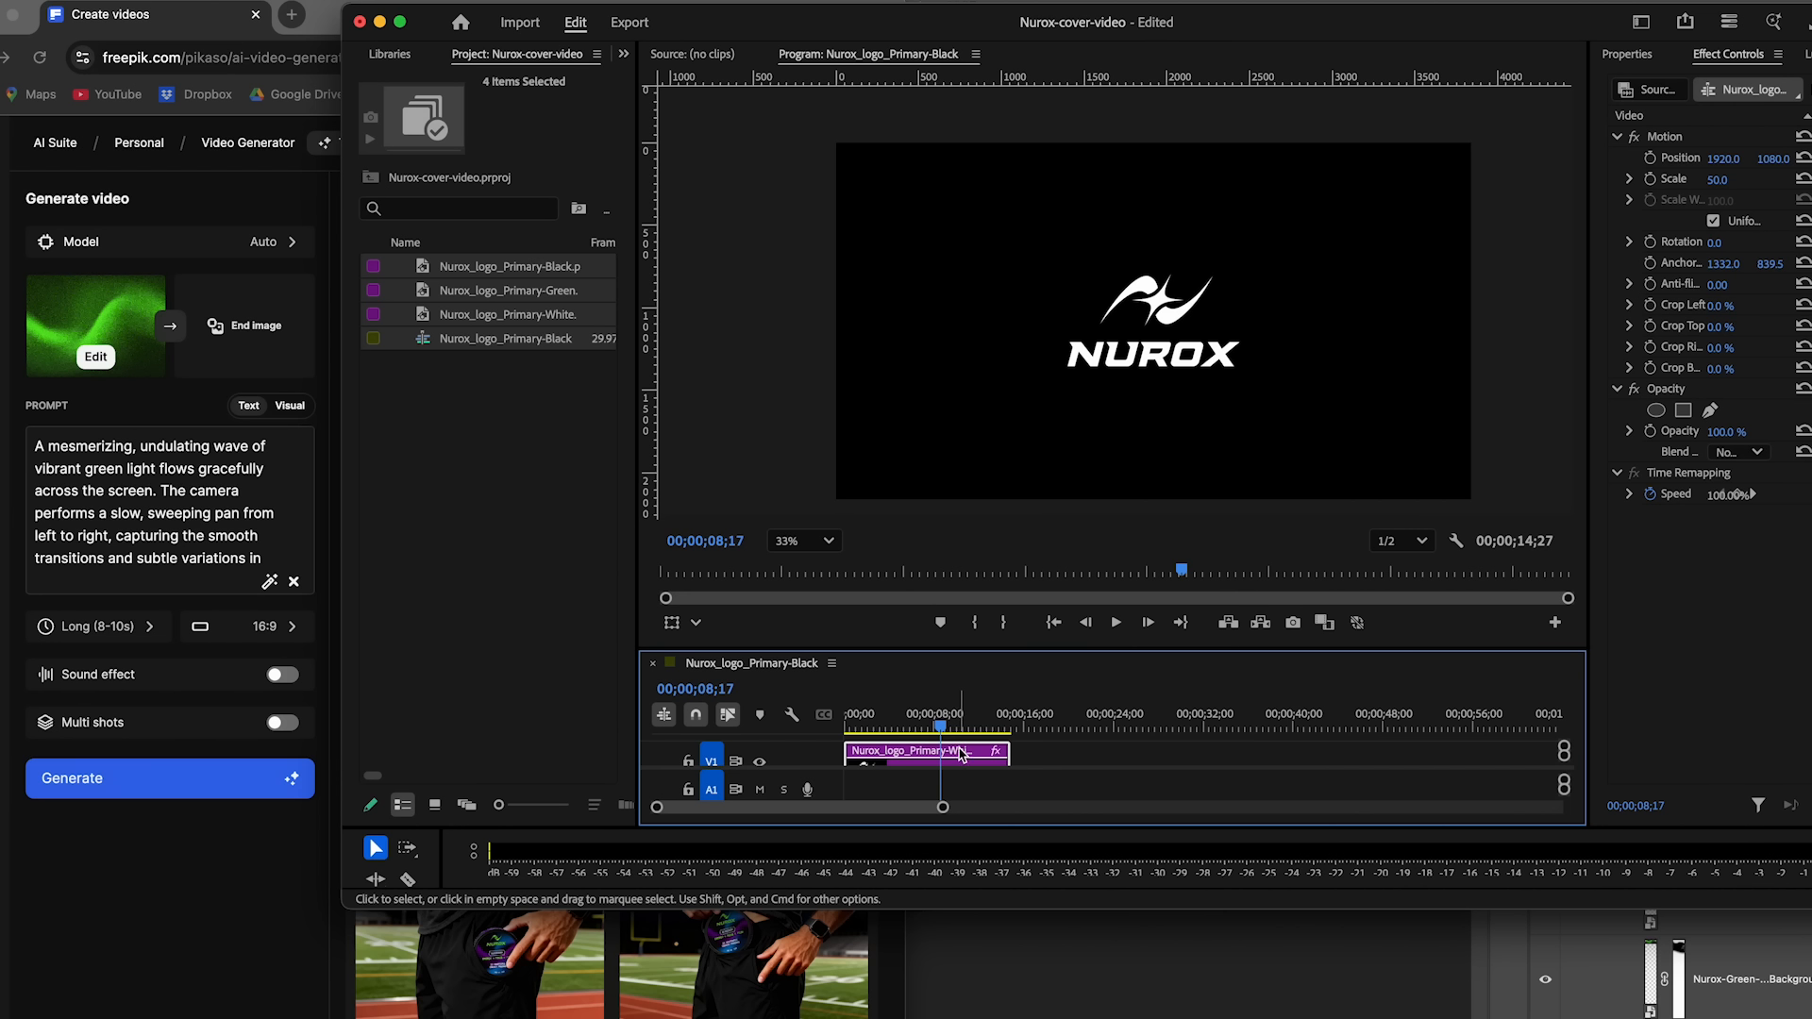
pyautogui.click(197, 896)
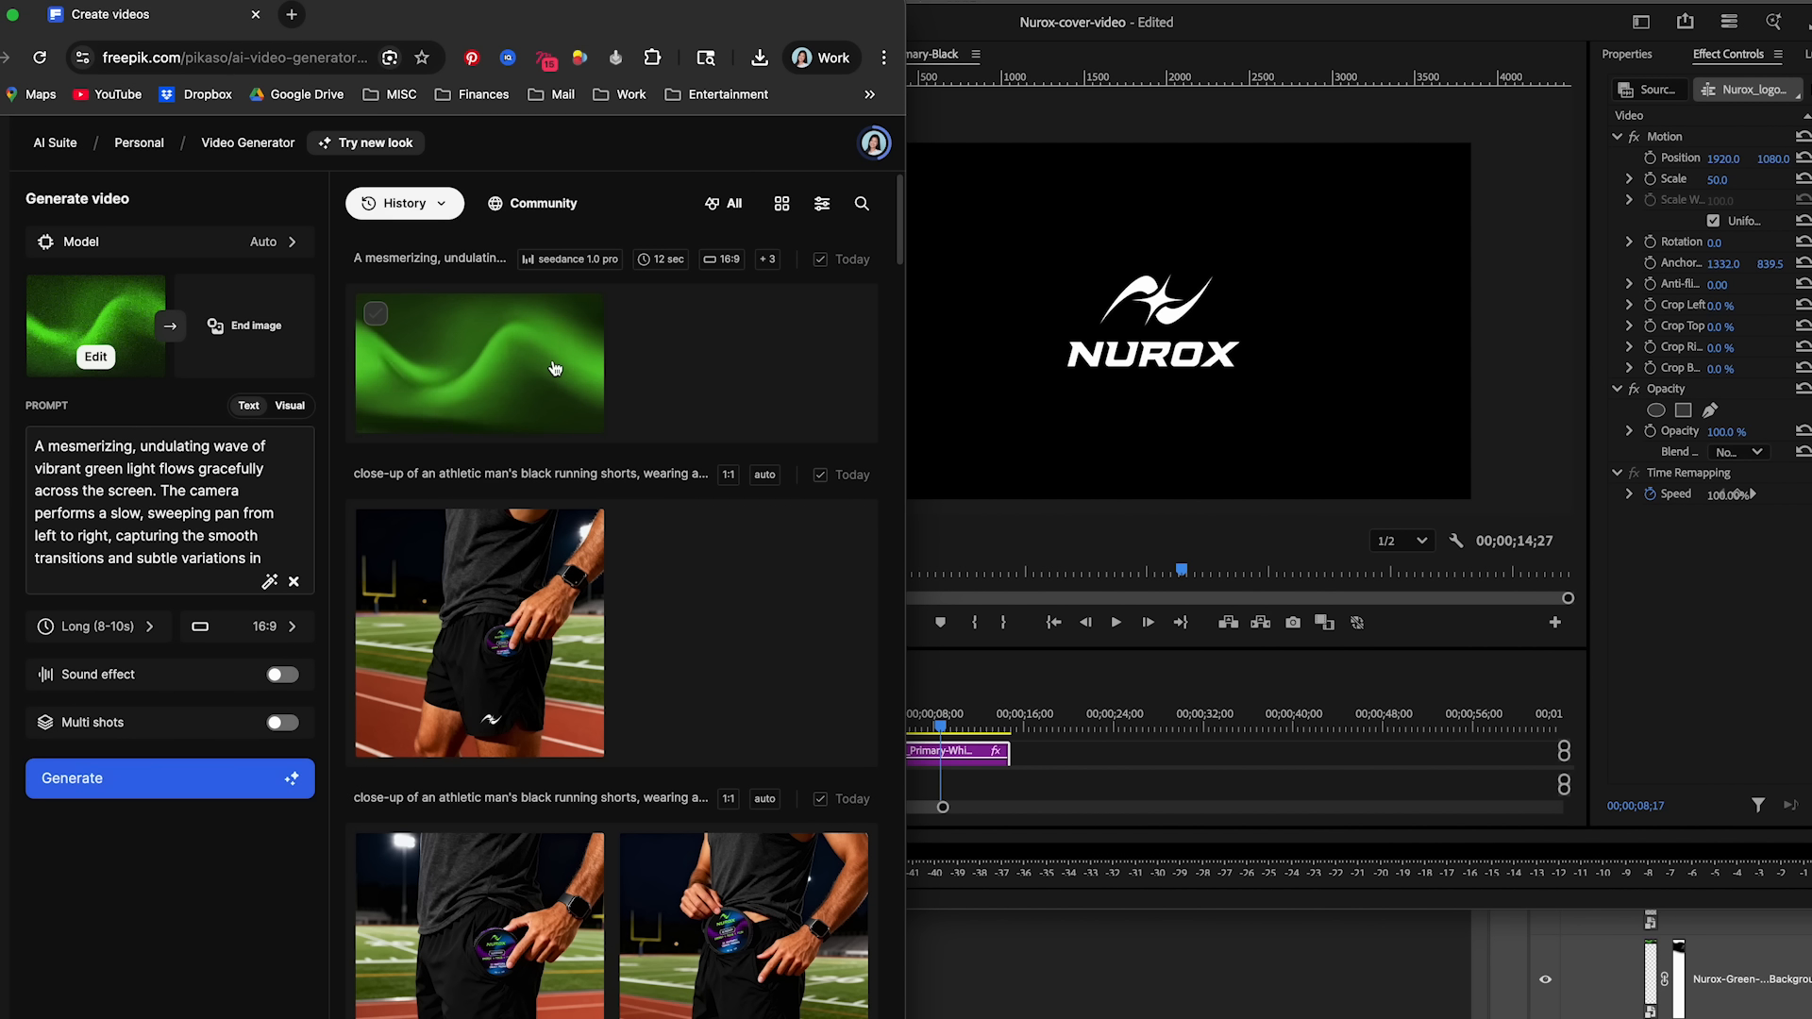
pyautogui.hotkey('ctrl', 'alt', 'Return')
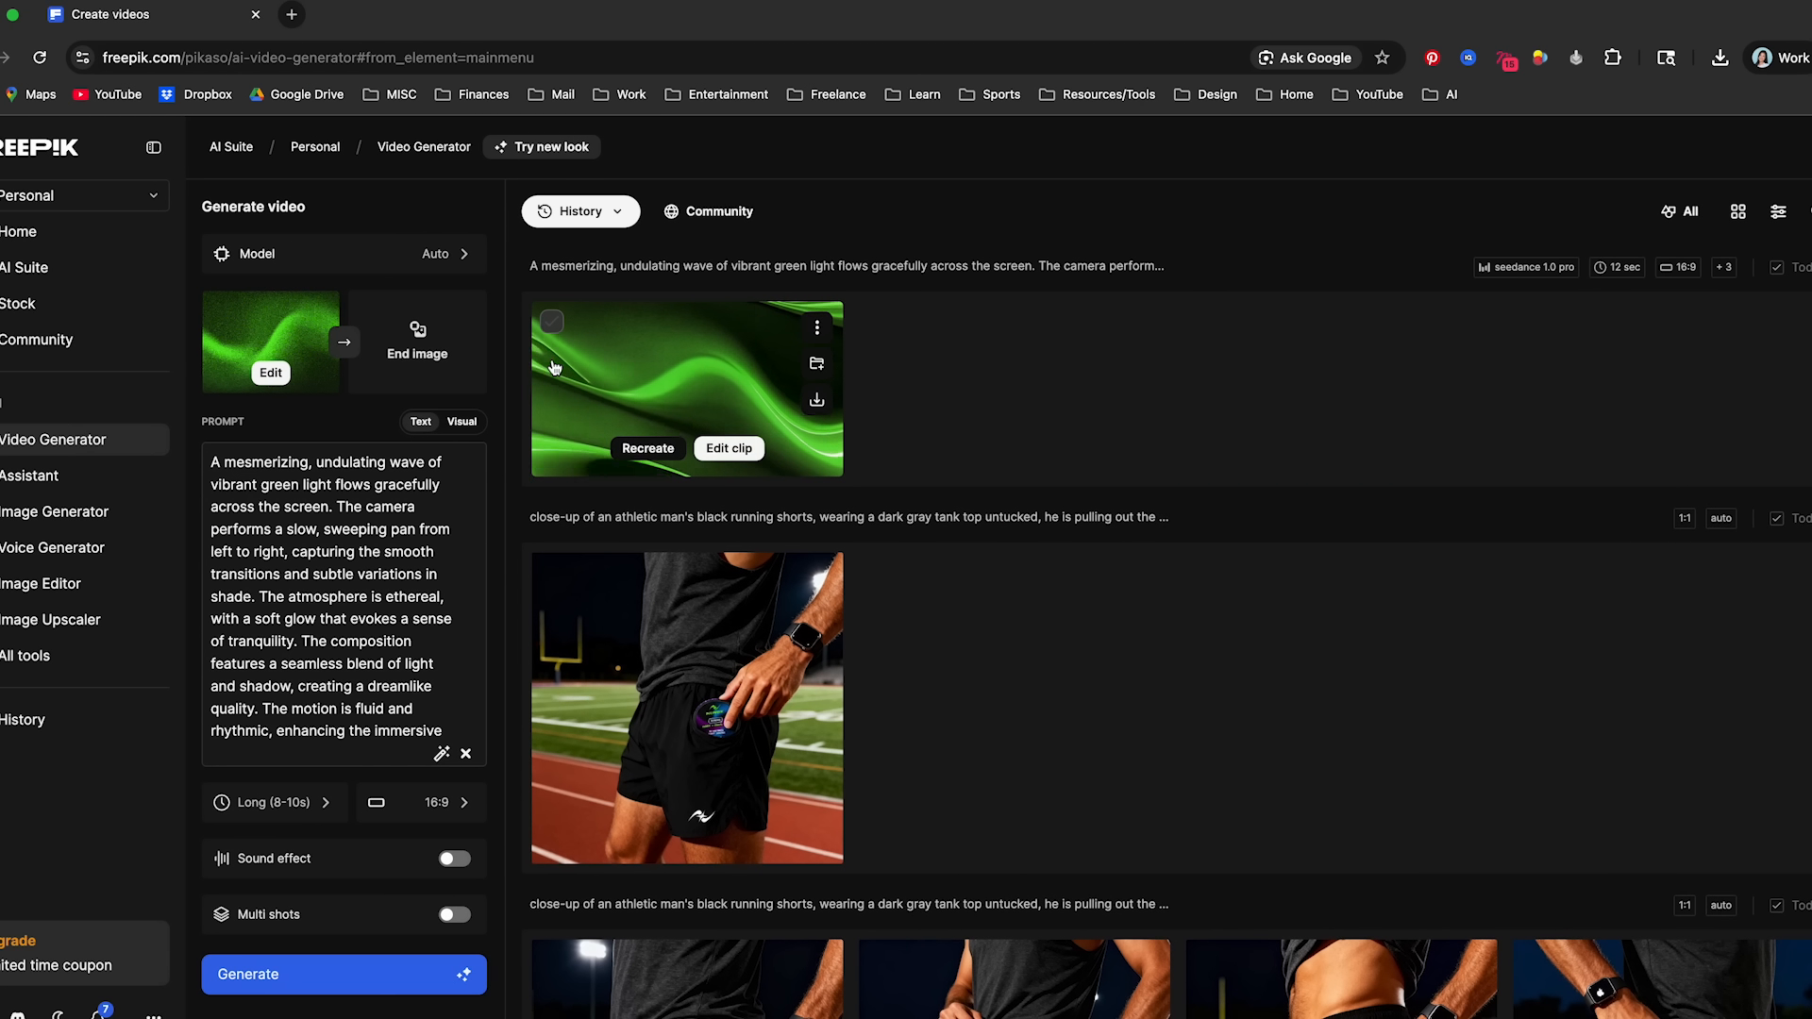
# - Set the green gradient as the end image and generate a Long (8-10s), 16:9 video from the suggested prompt
pyautogui.moveTo(723, 392); pyautogui.dragTo(418, 345)
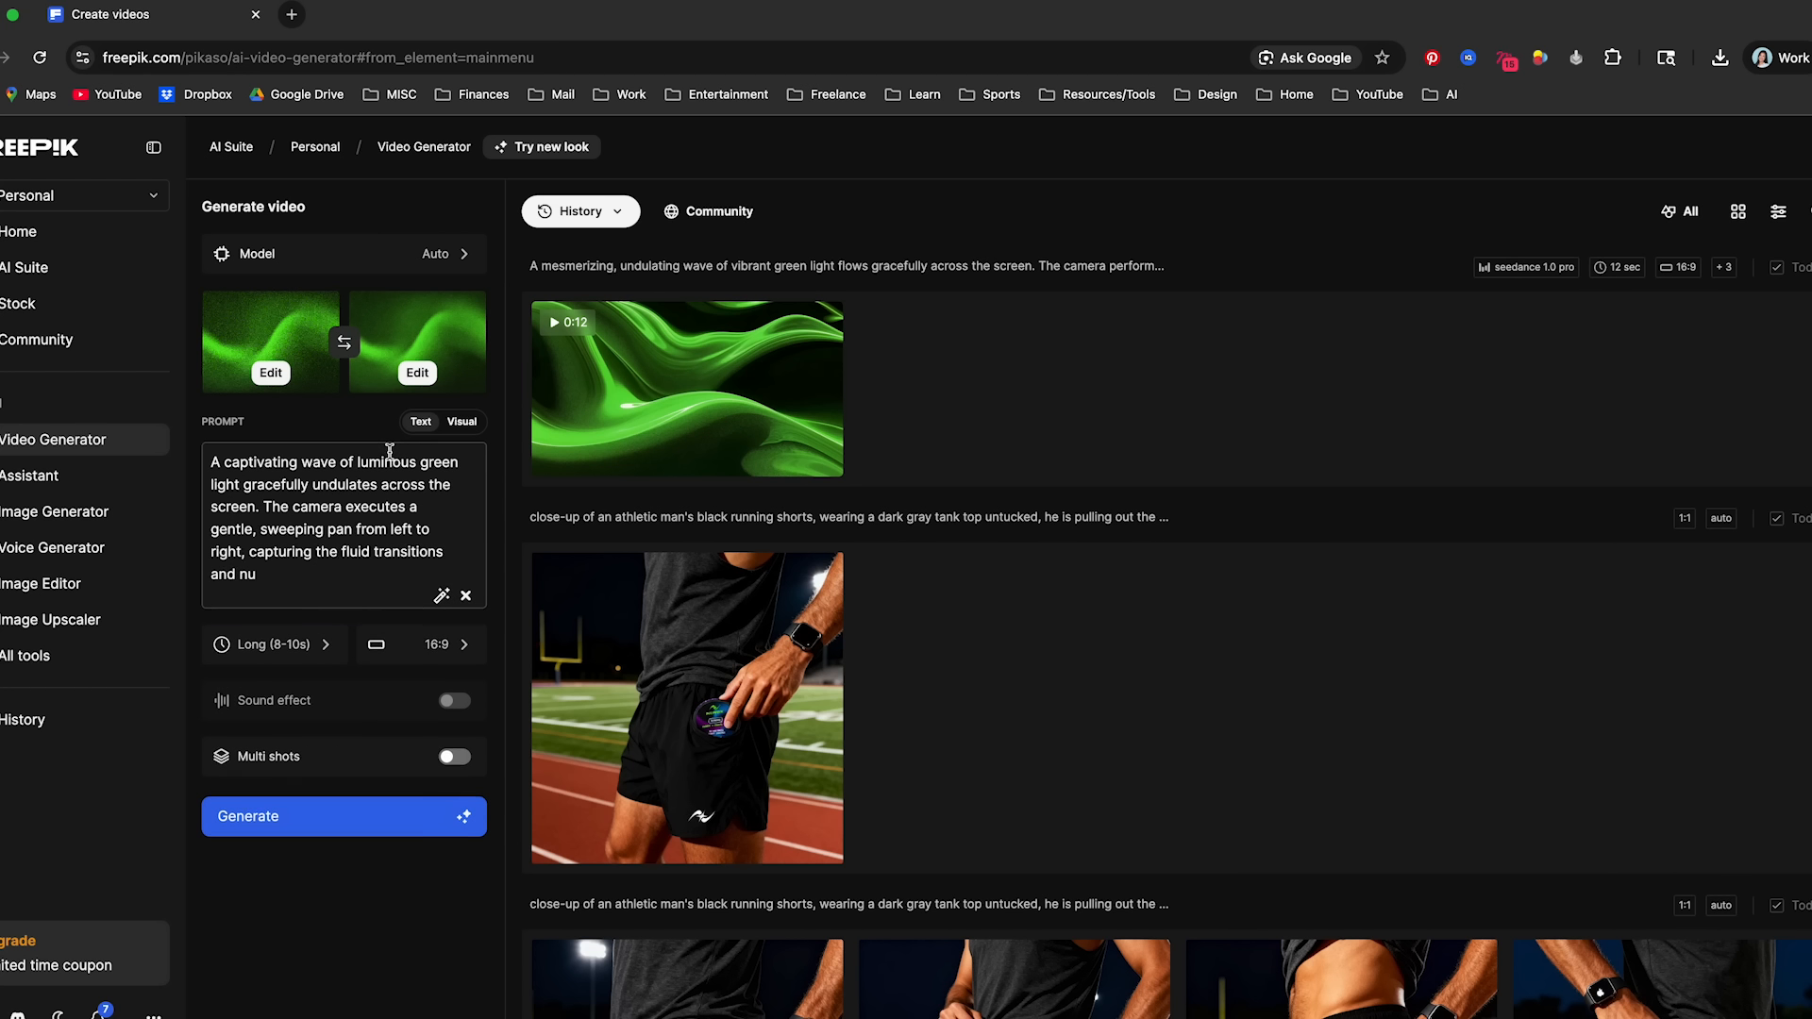
pyautogui.click(367, 993)
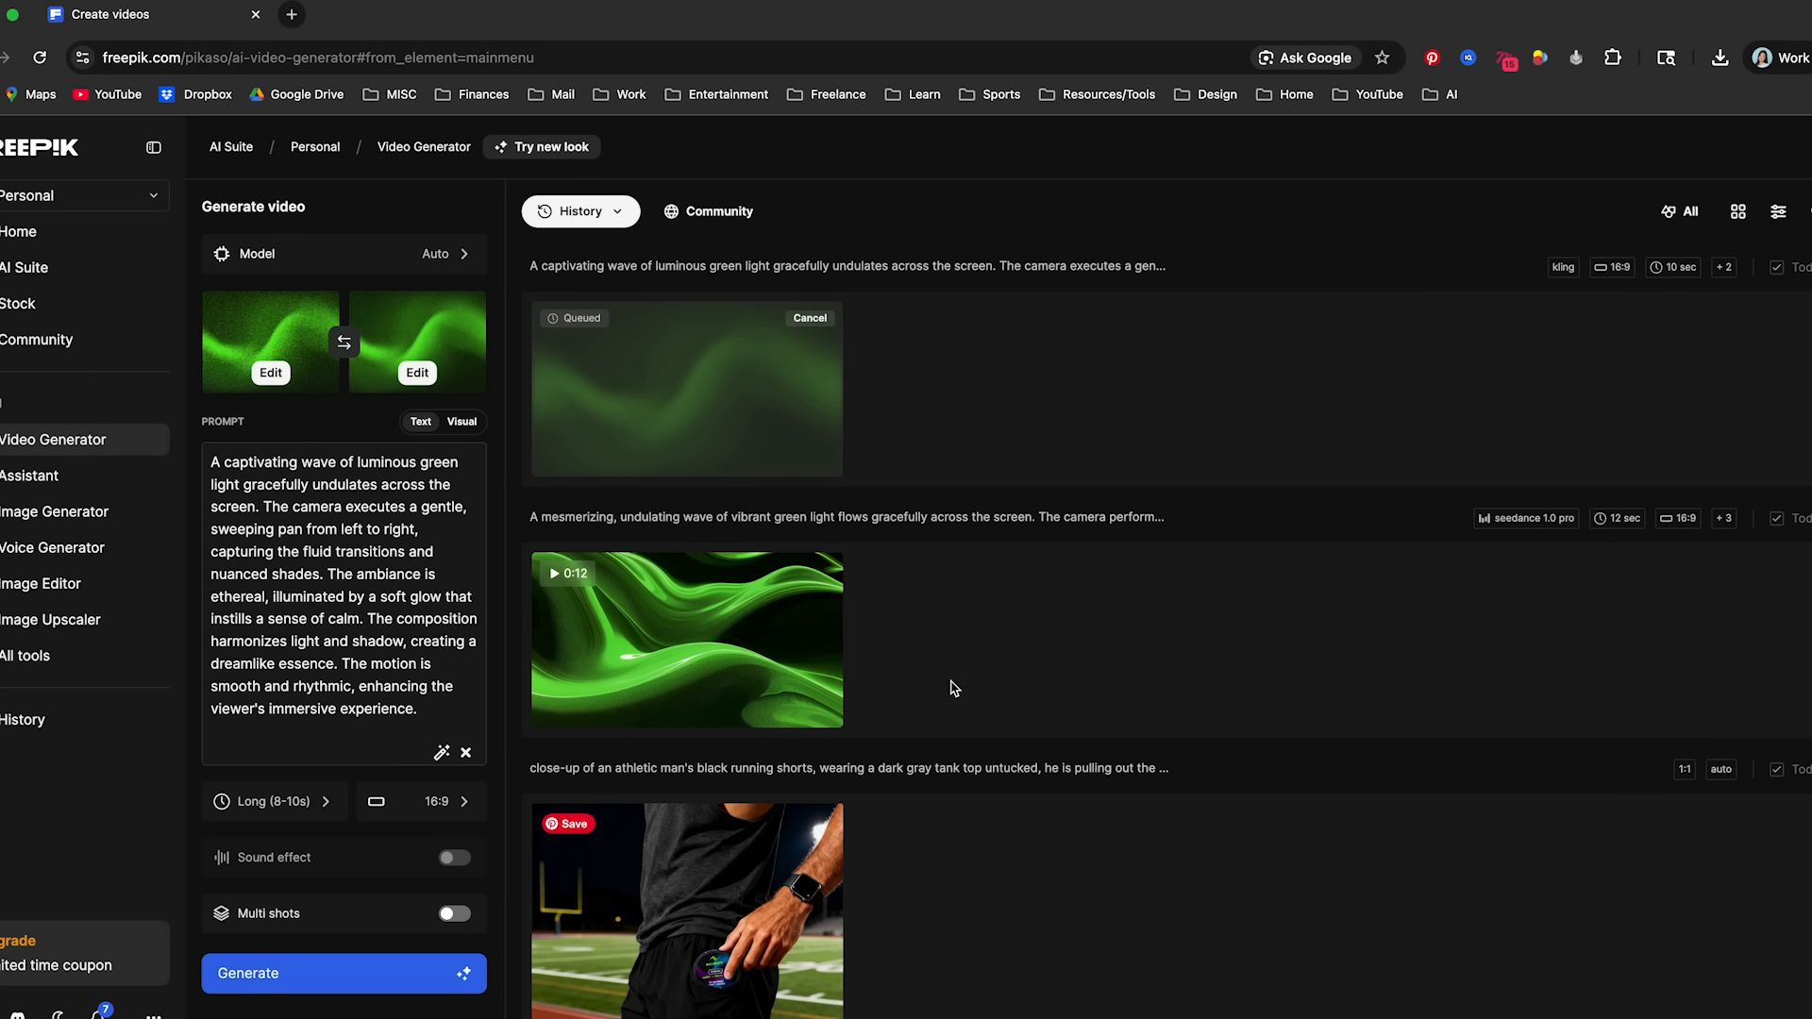
pyautogui.moveTo(651, 651)
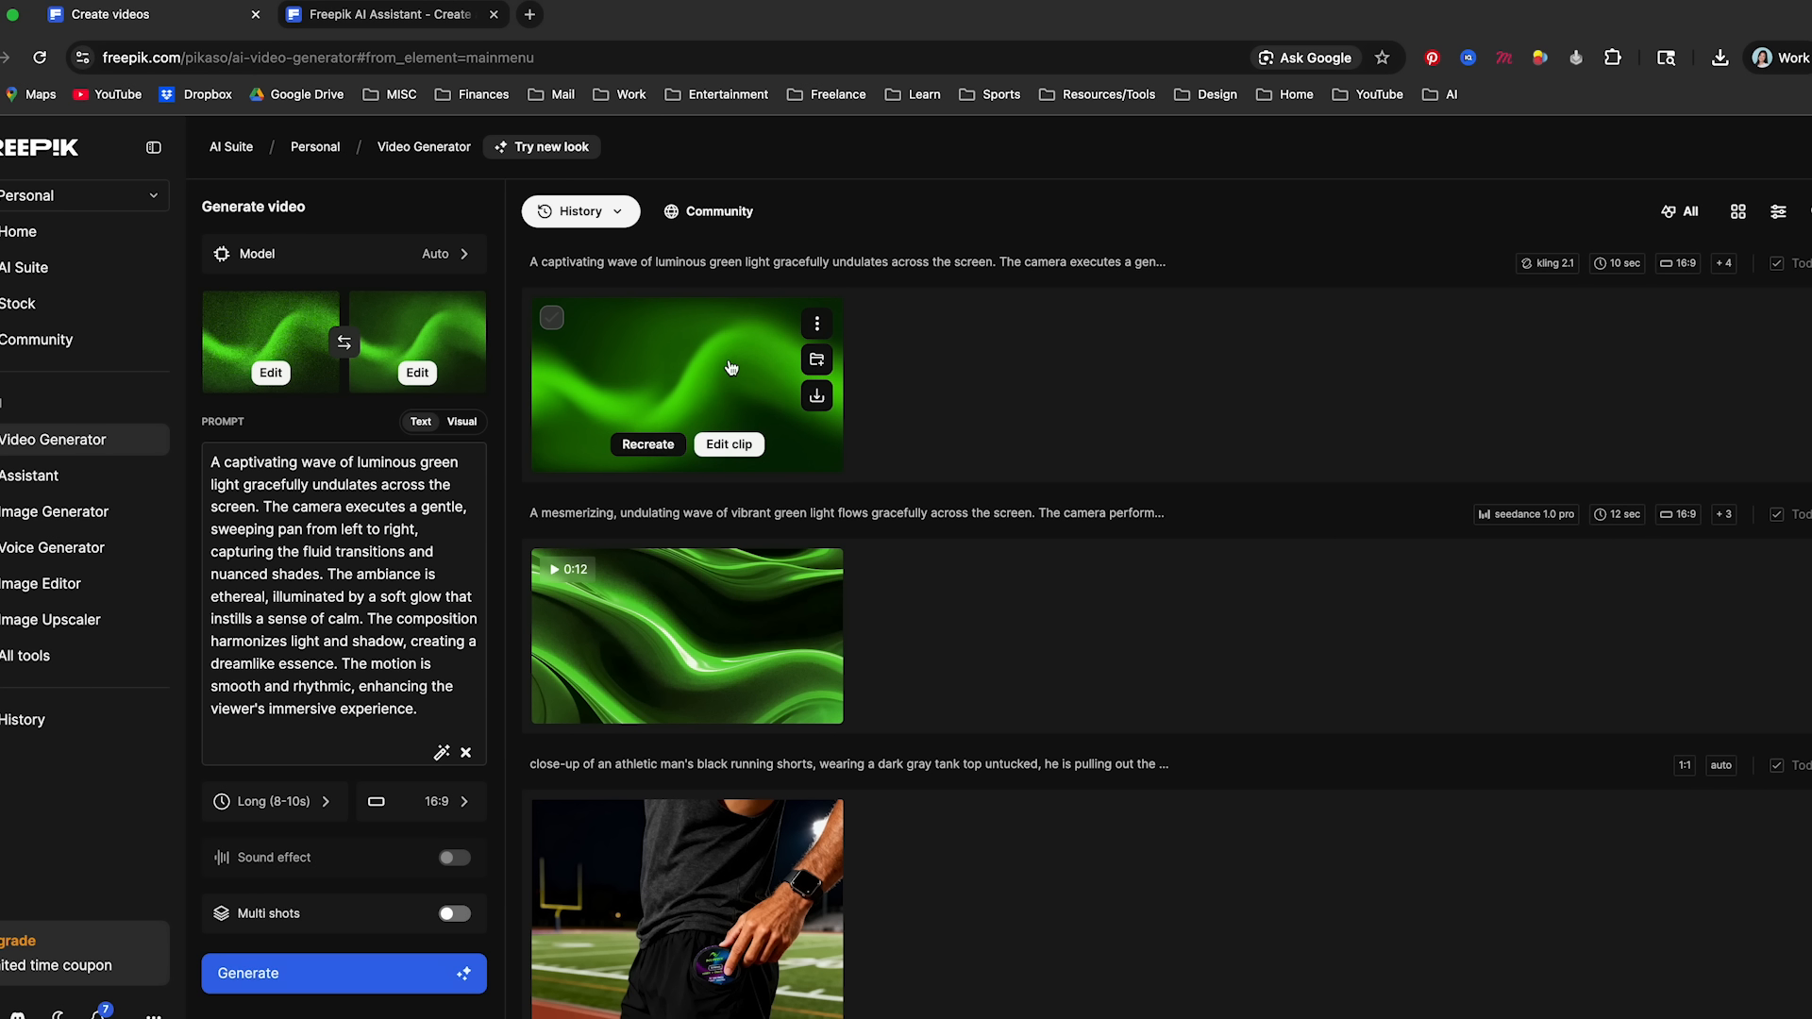
pyautogui.click(732, 368)
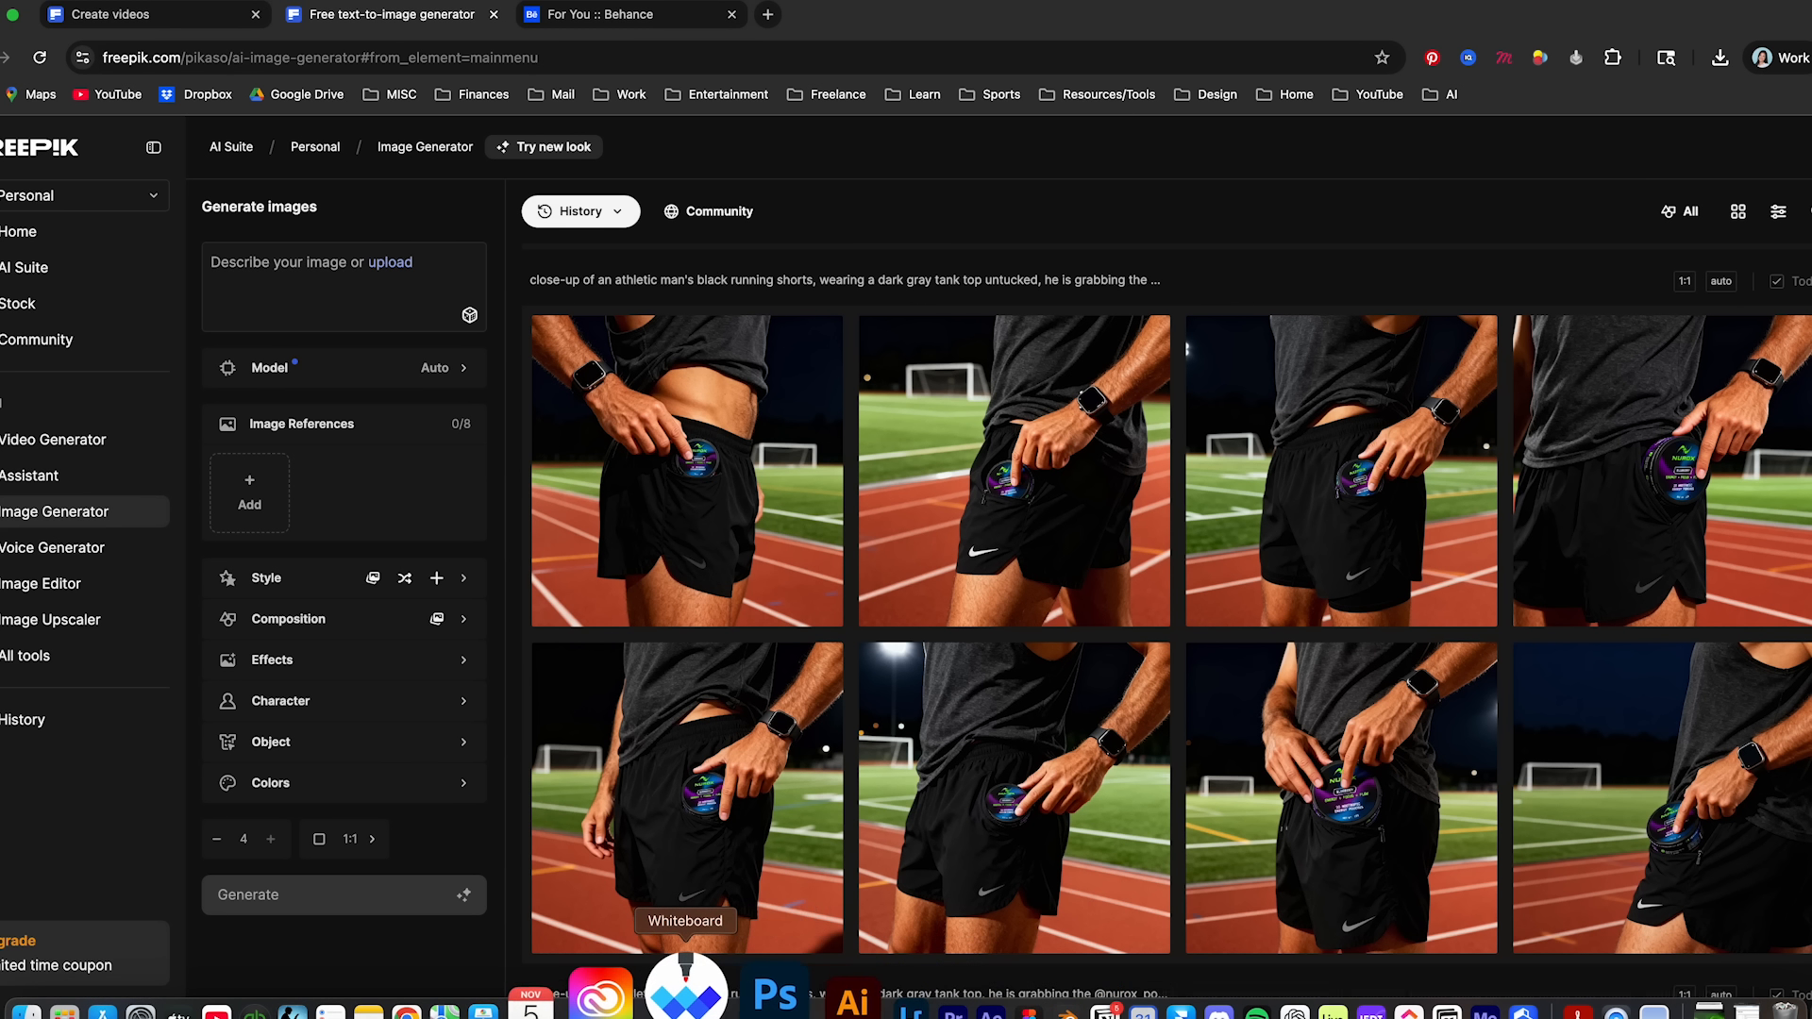
# - Switch to Photoshop and view the two athlete images up close at the end of the NUROX presentation
pyautogui.click(734, 993)
pyautogui.scroll(5, 741, 766)
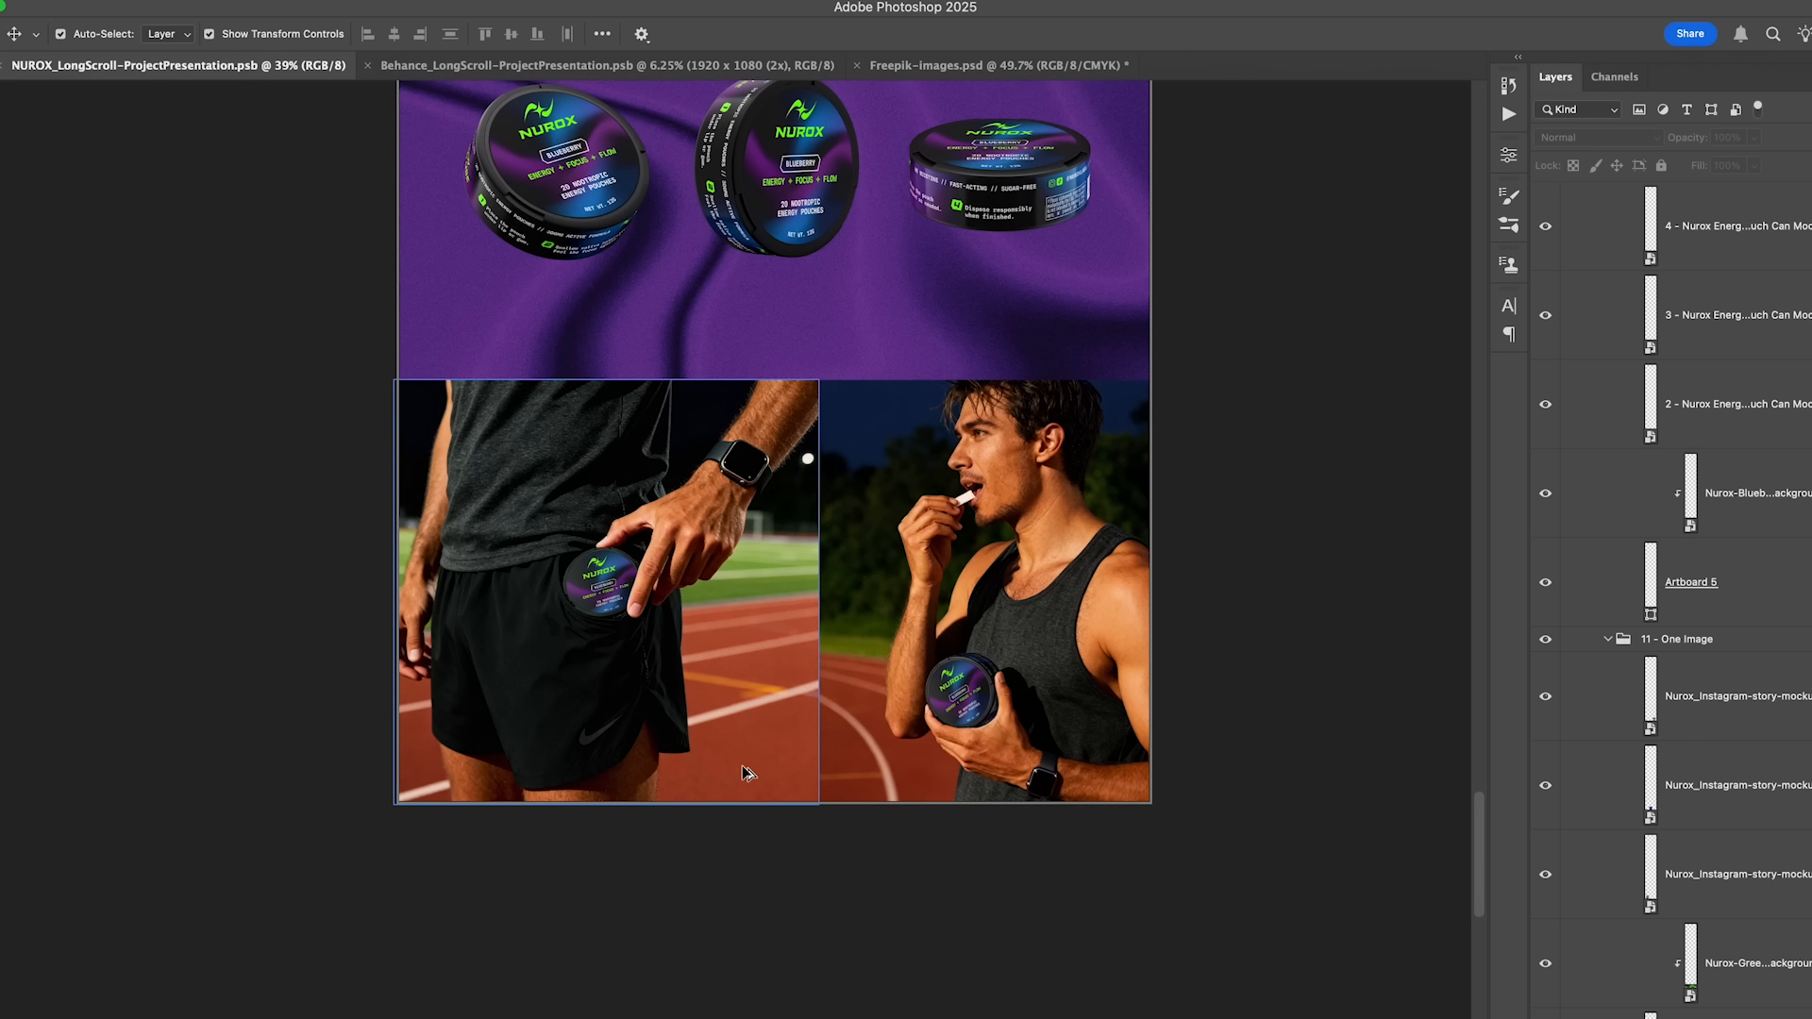
pyautogui.scroll(1, 746, 766)
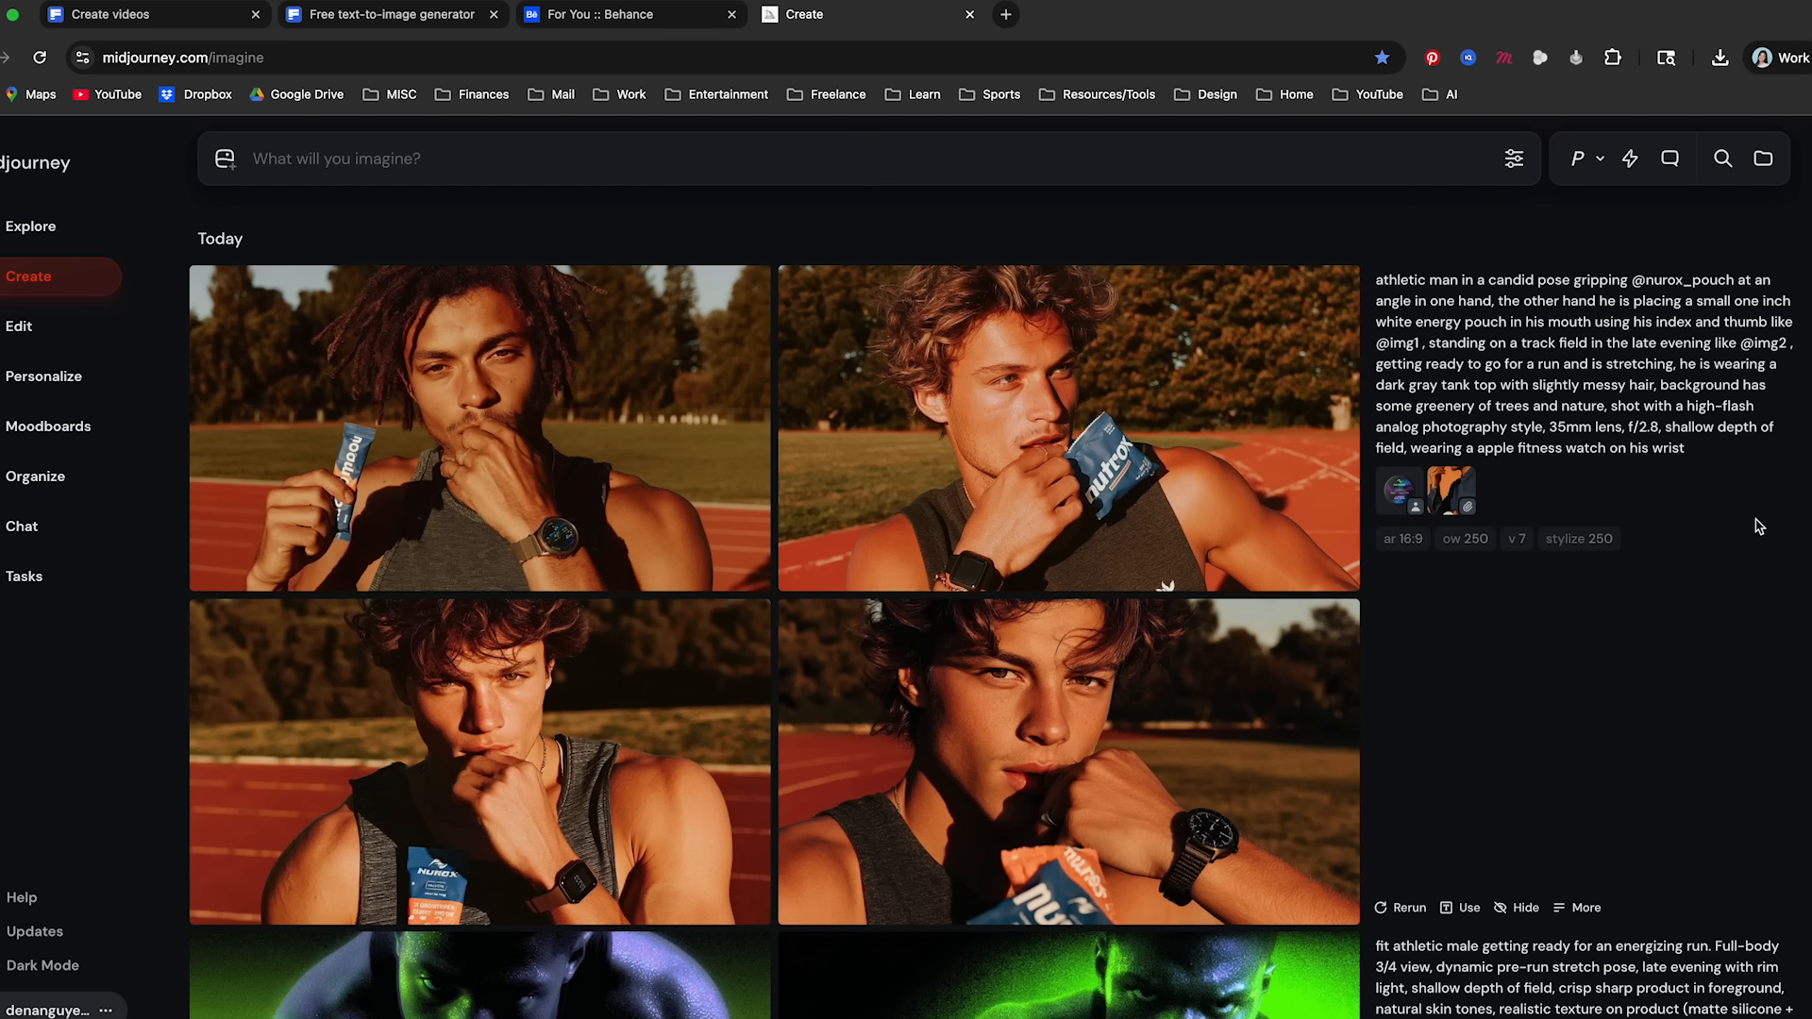
# - Switch from Midjourney to Freepik and browse the Nurox can variations in the Image Editor history
pyautogui.click(390, 19)
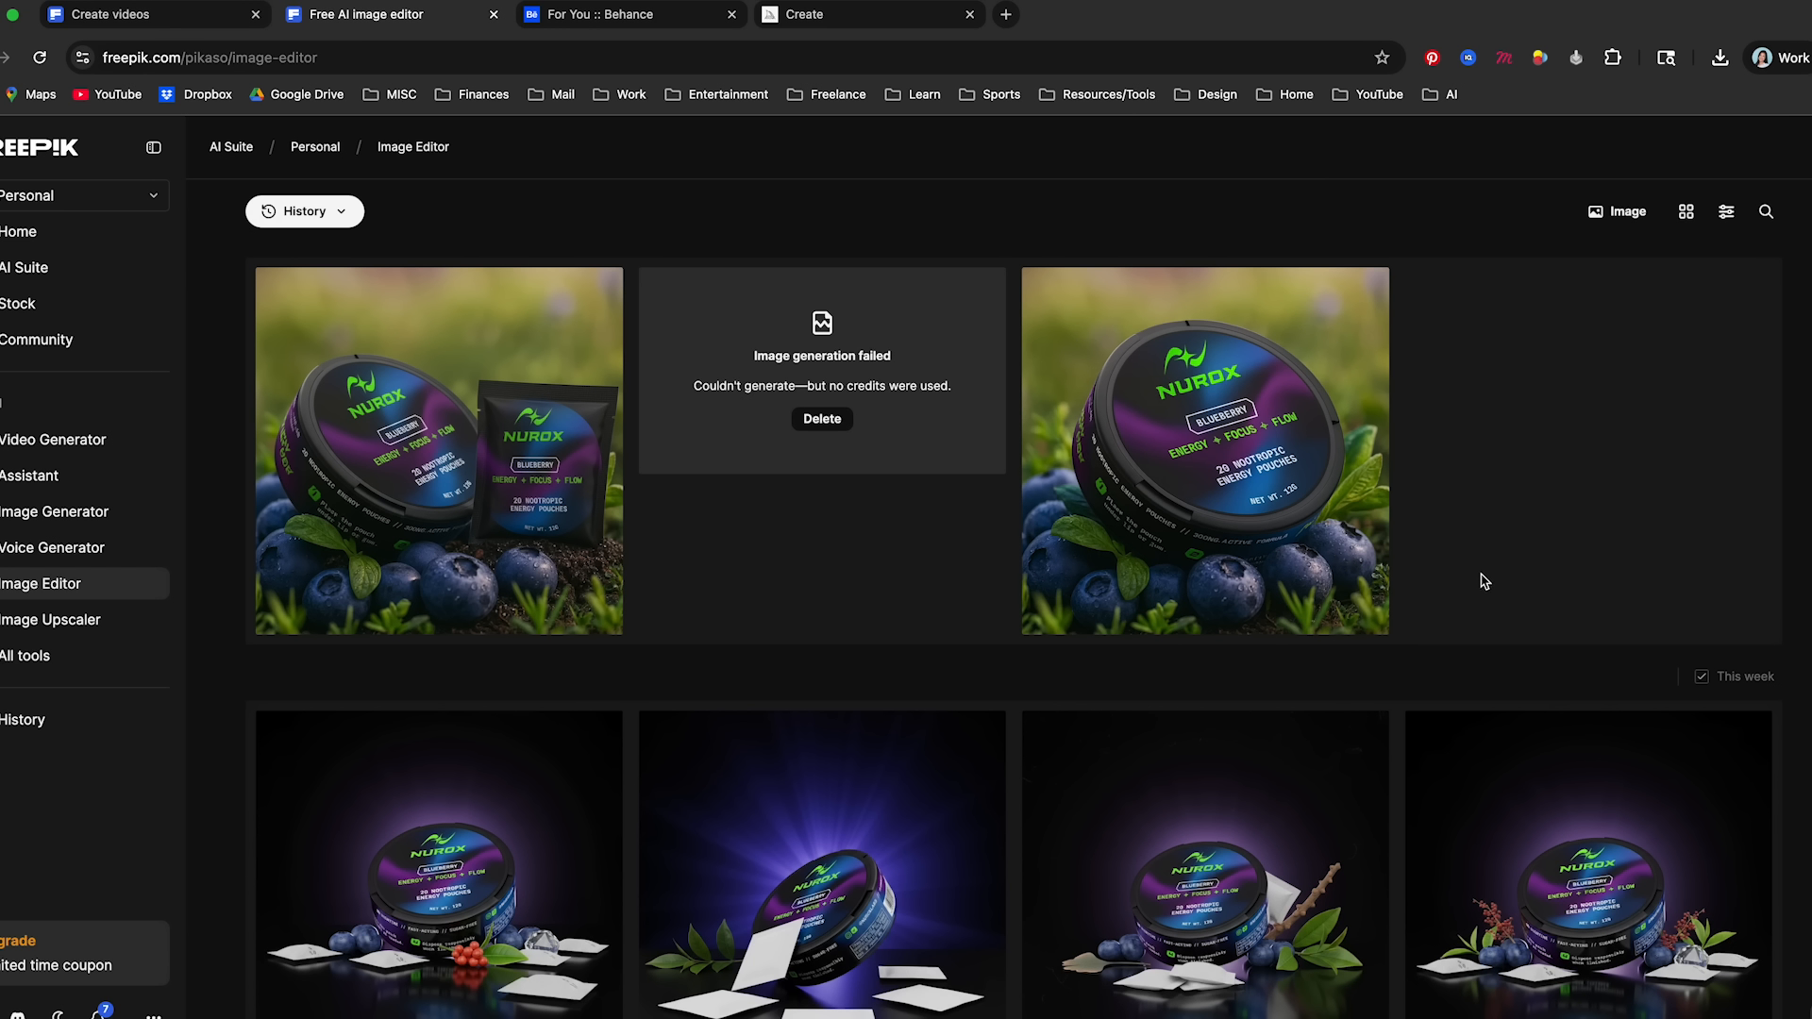
pyautogui.moveTo(1079, 316)
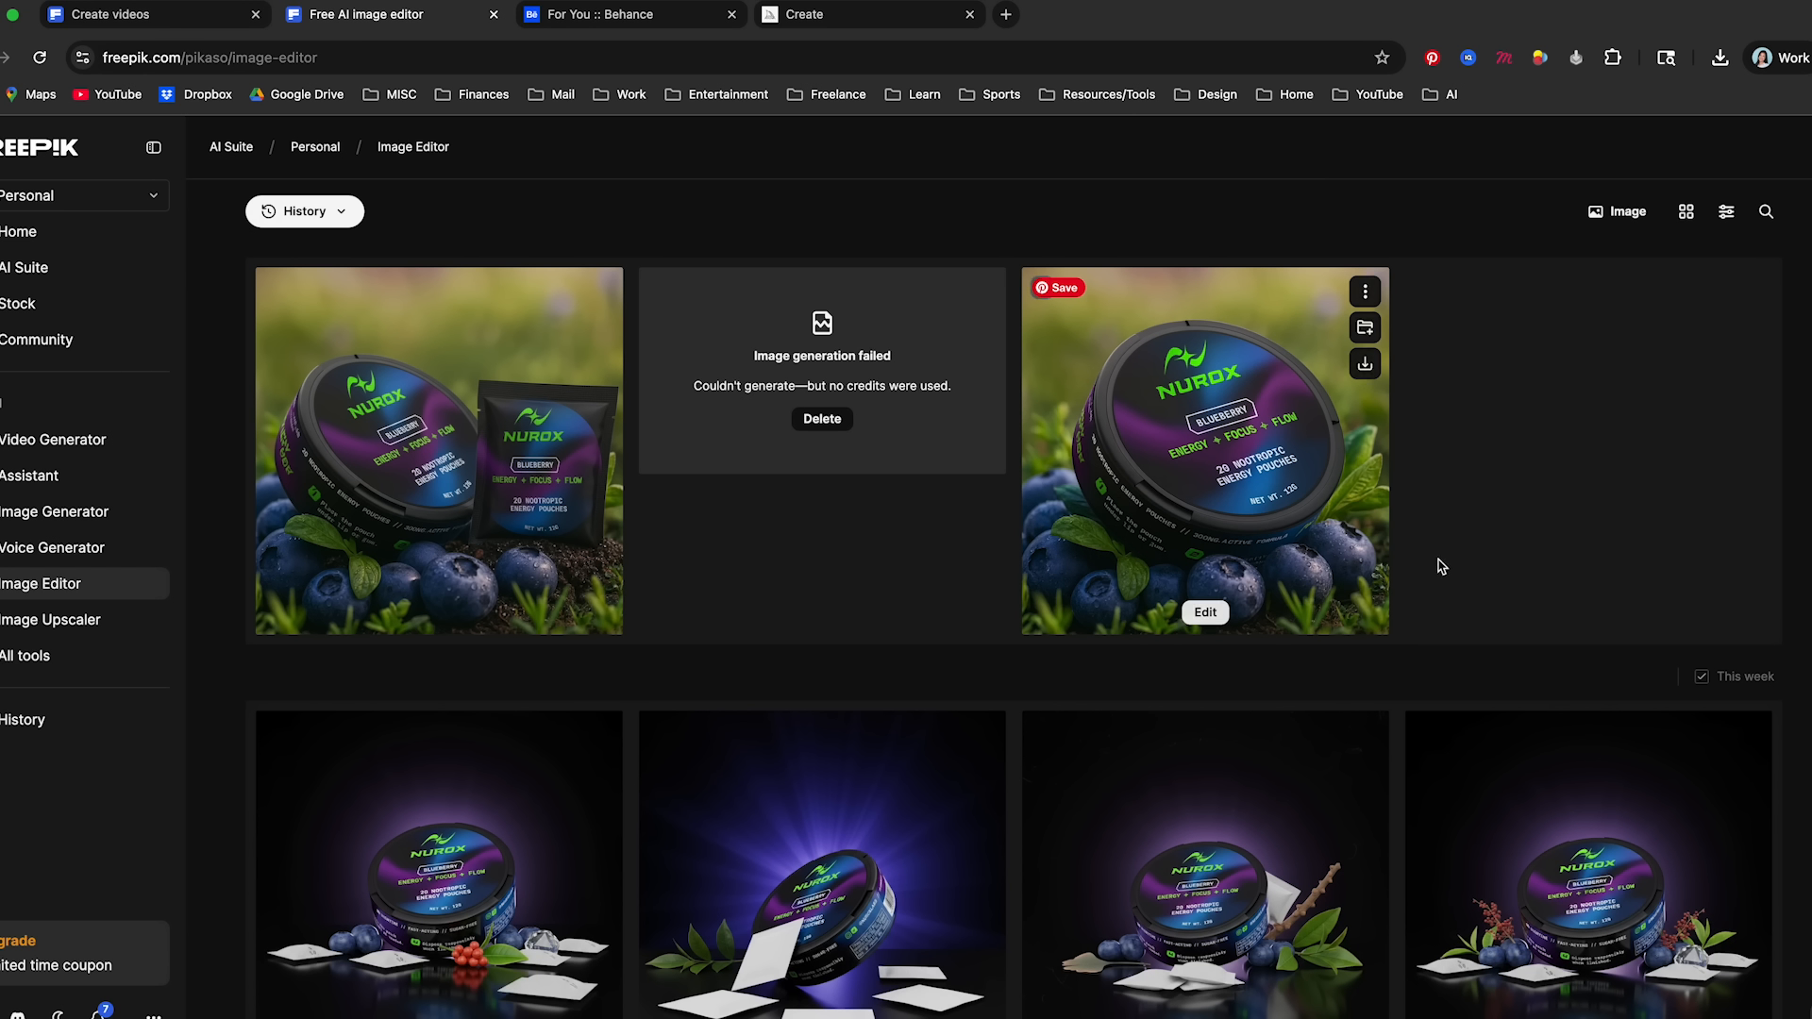
pyautogui.scroll(-5, 1576, 493)
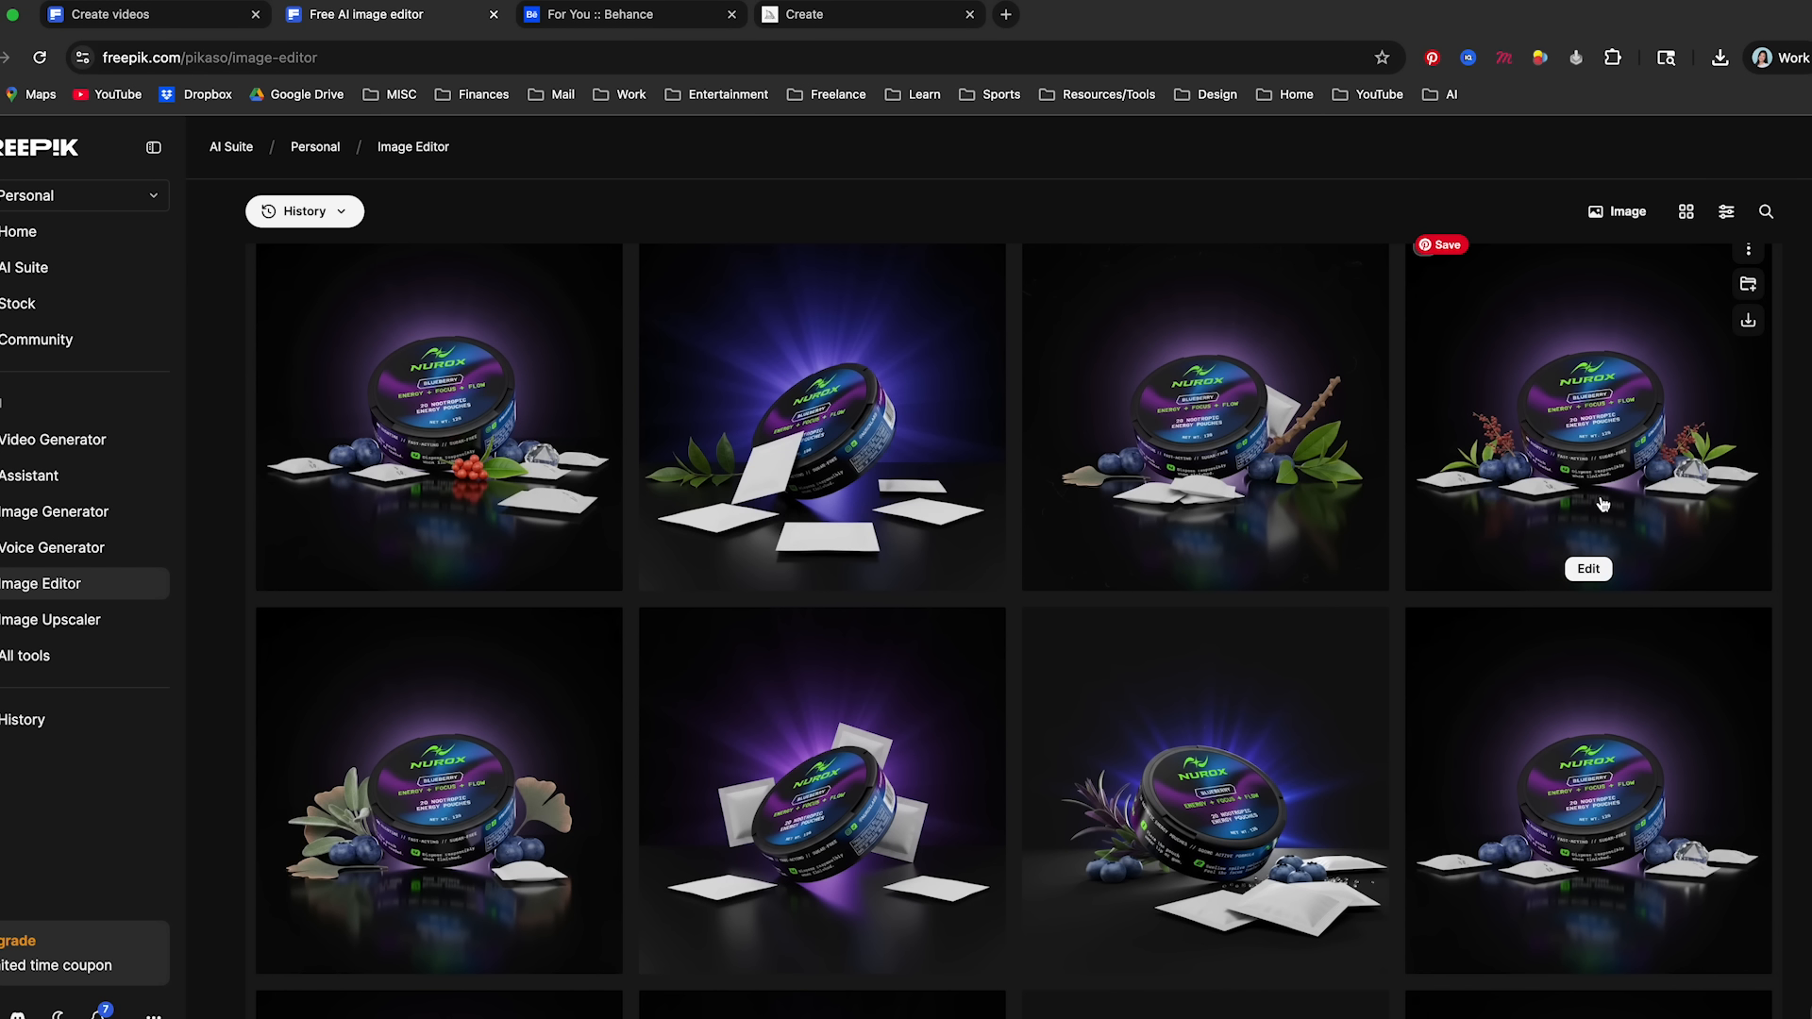
pyautogui.scroll(-1, 1261, 647)
pyautogui.moveTo(560, 822)
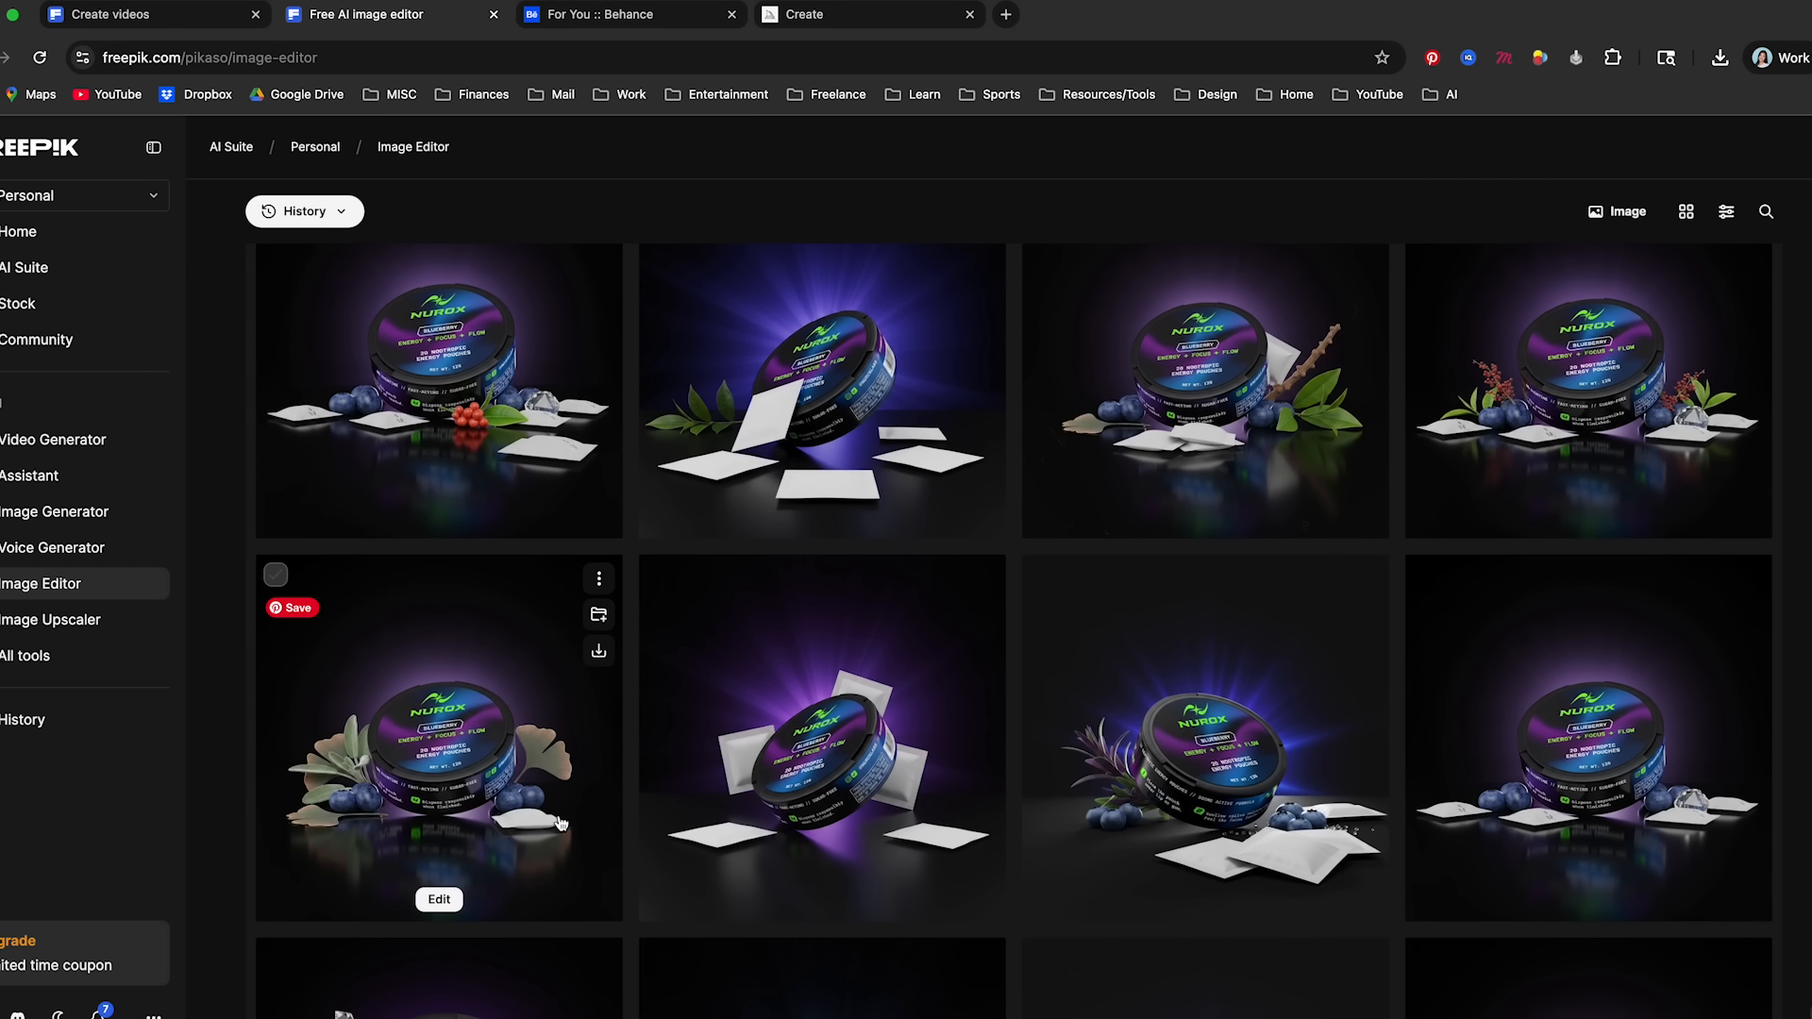
pyautogui.scroll(-3, 560, 822)
pyautogui.scroll(-1, 1199, 781)
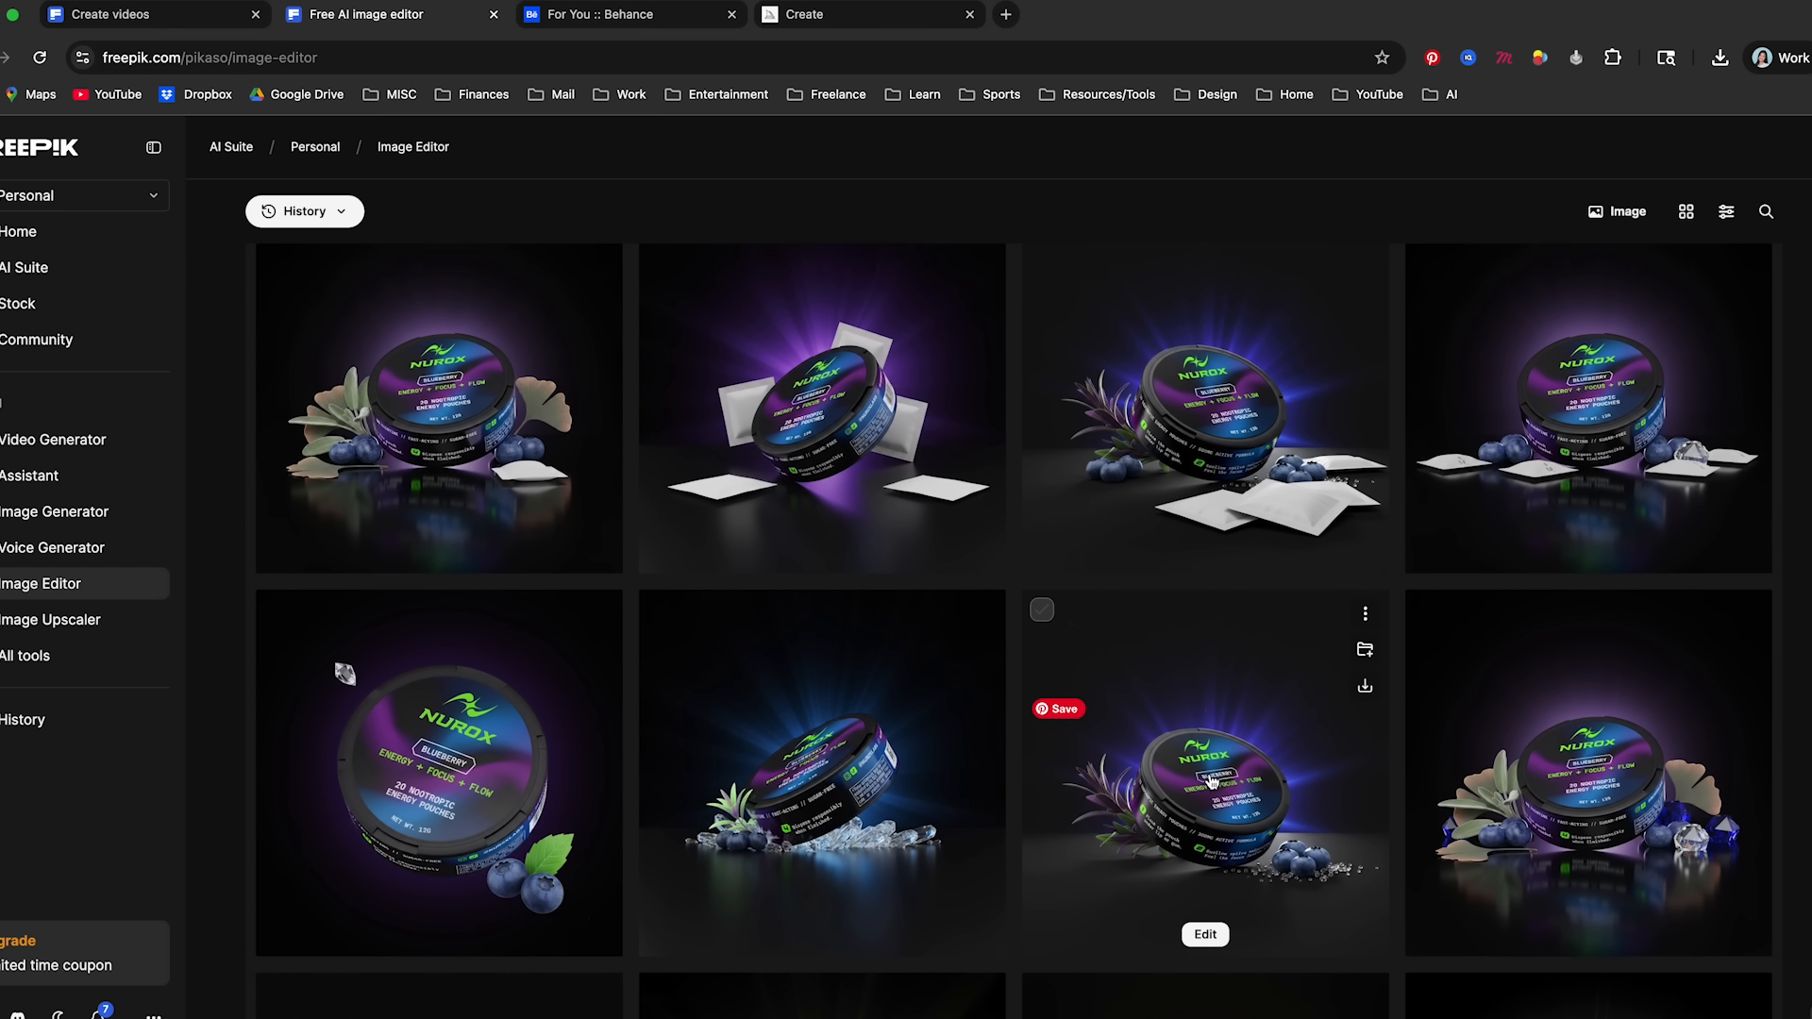
pyautogui.scroll(-2, 1593, 700)
pyautogui.scroll(-2, 1593, 700)
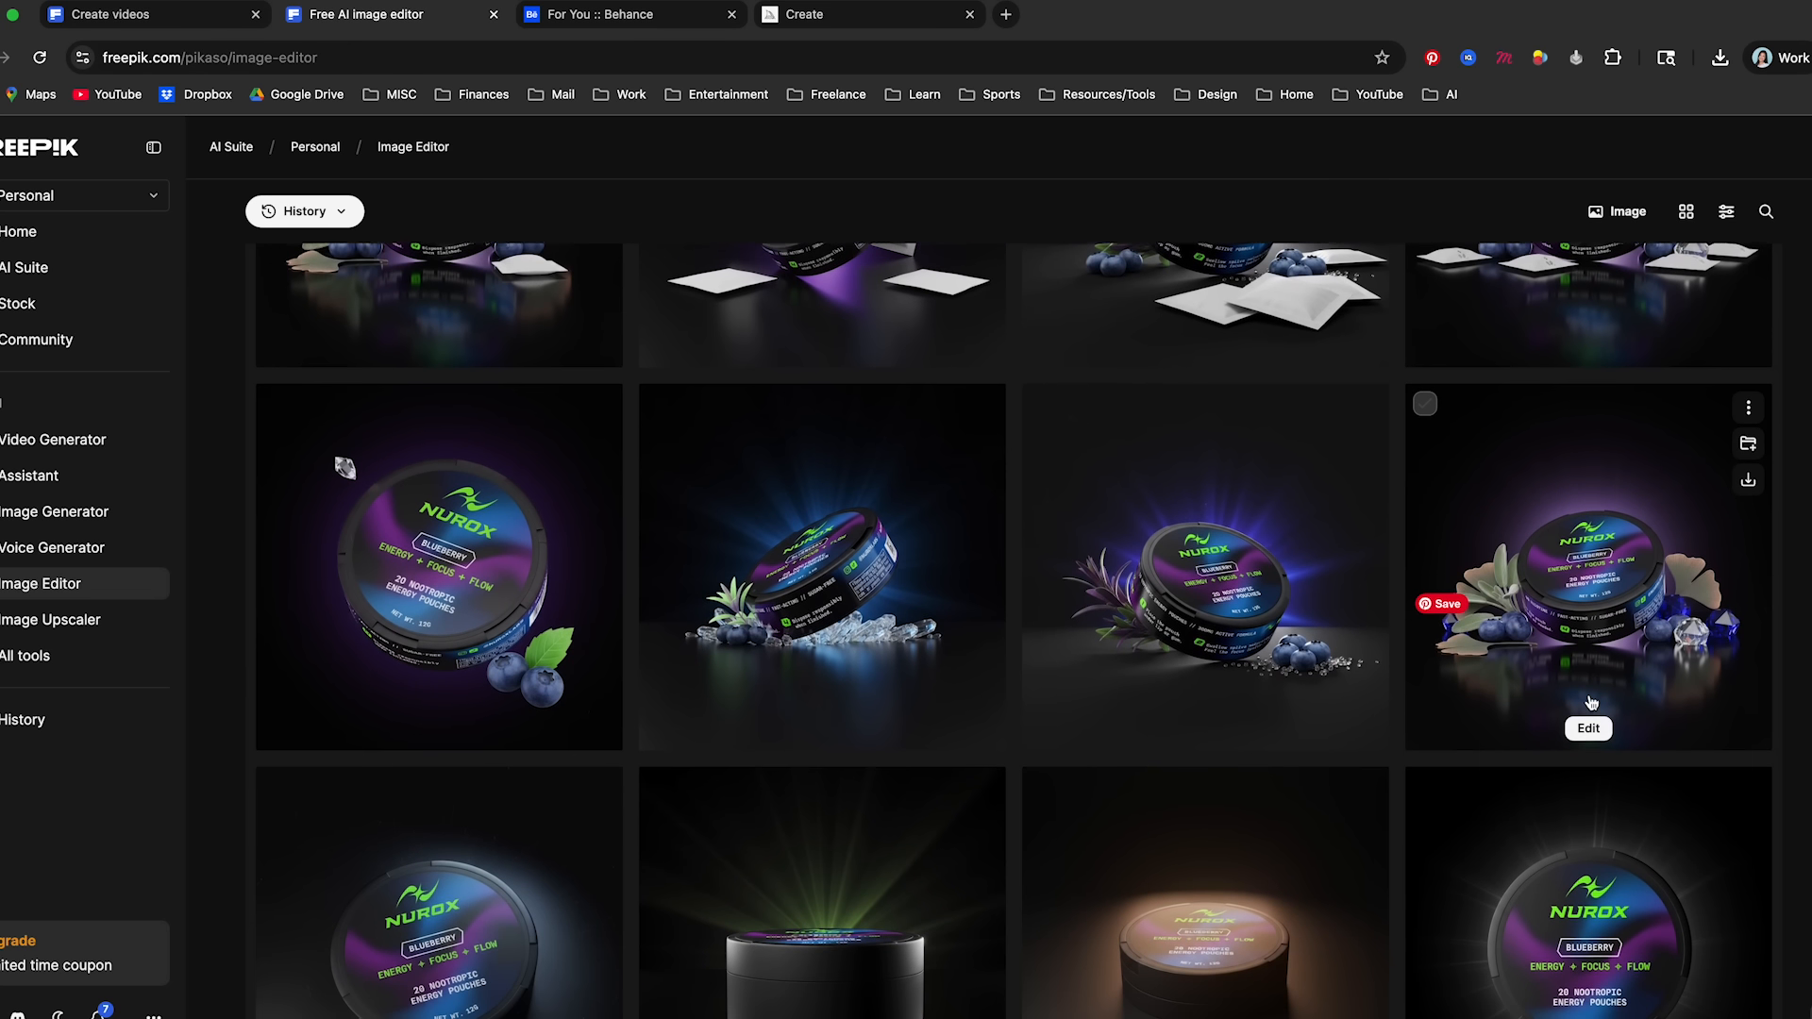
pyautogui.scroll(-2, 1591, 703)
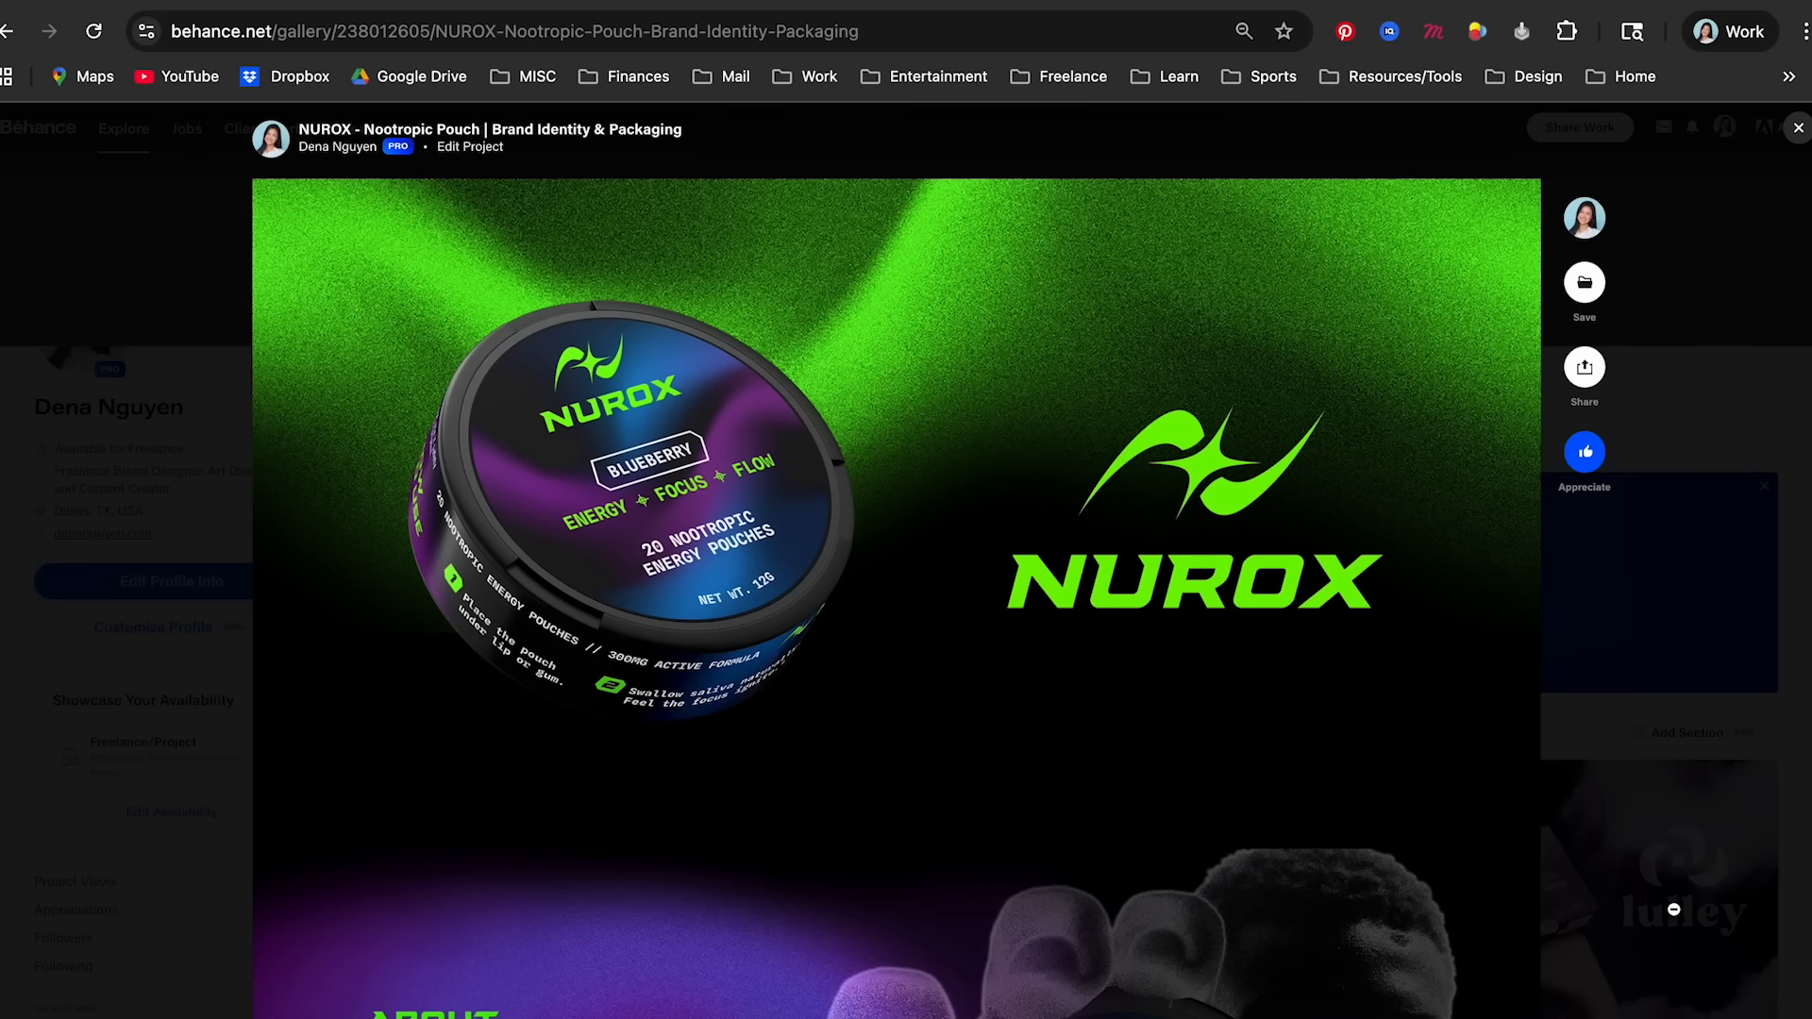
# - View the published NUROX project on Behance down to the green logo video and play it
pyautogui.scroll(-15, 1676, 908)
pyautogui.scroll(-20, 1676, 908)
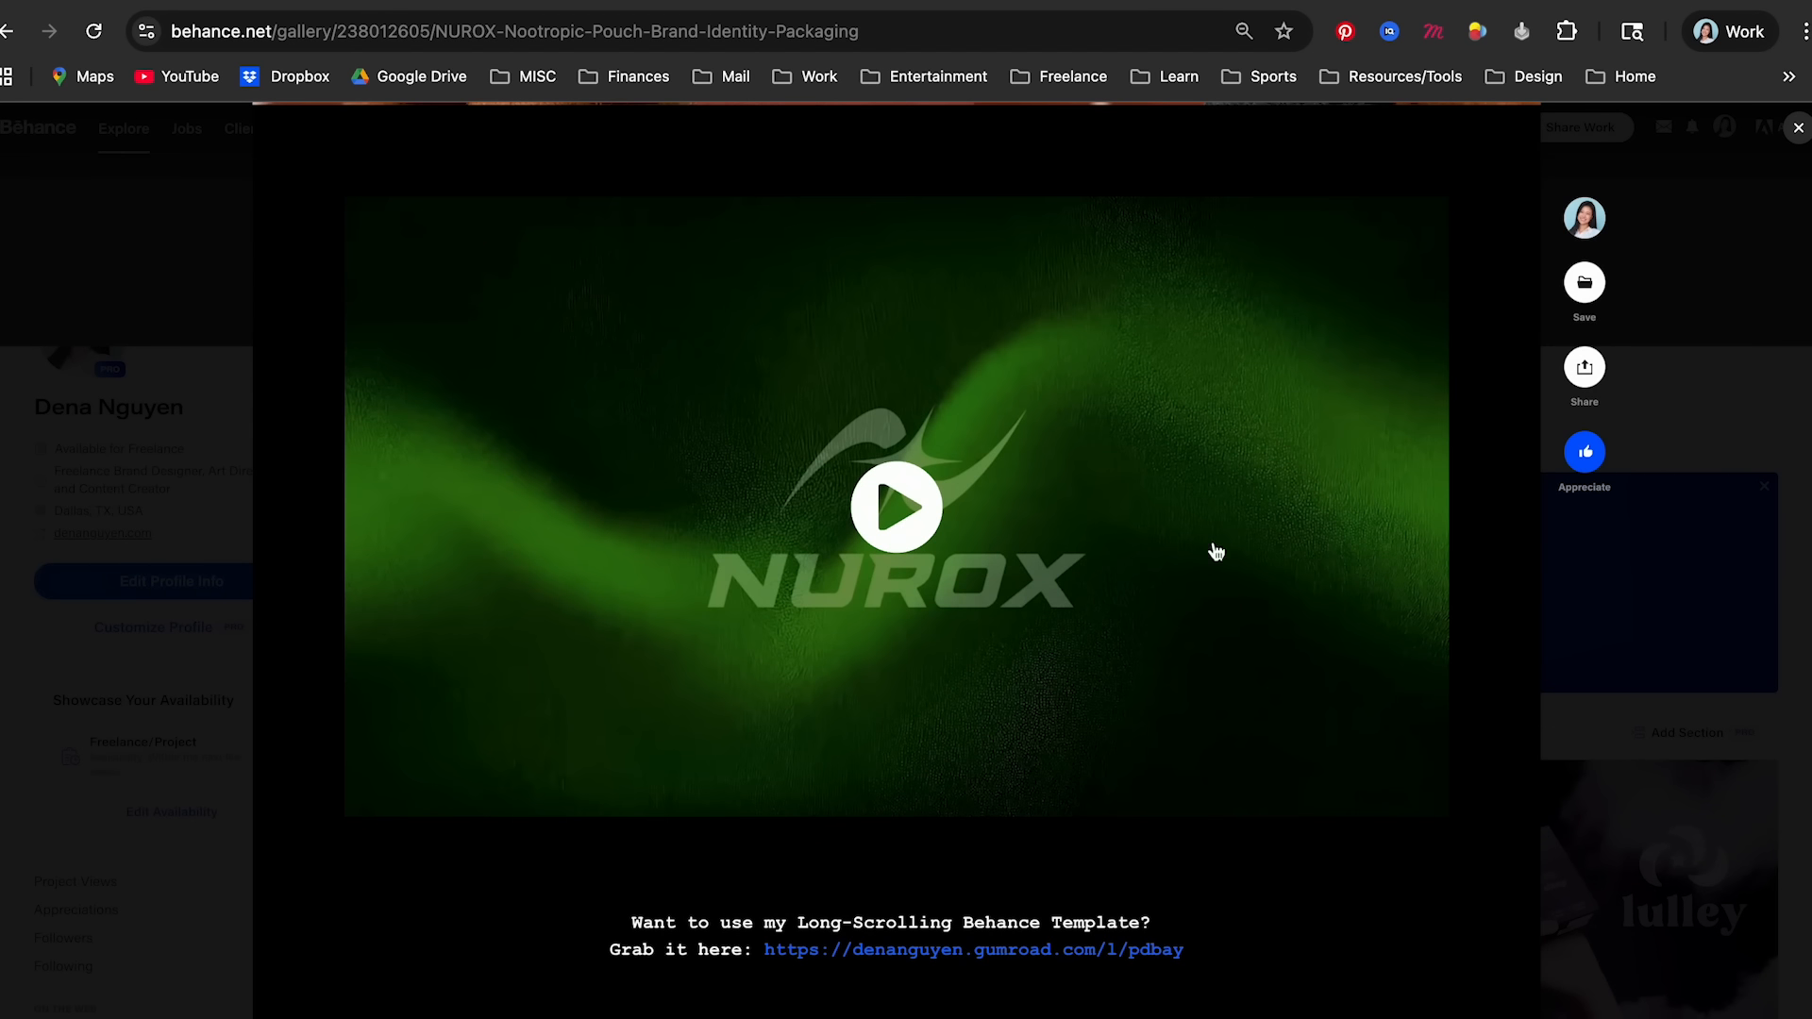
pyautogui.click(1214, 546)
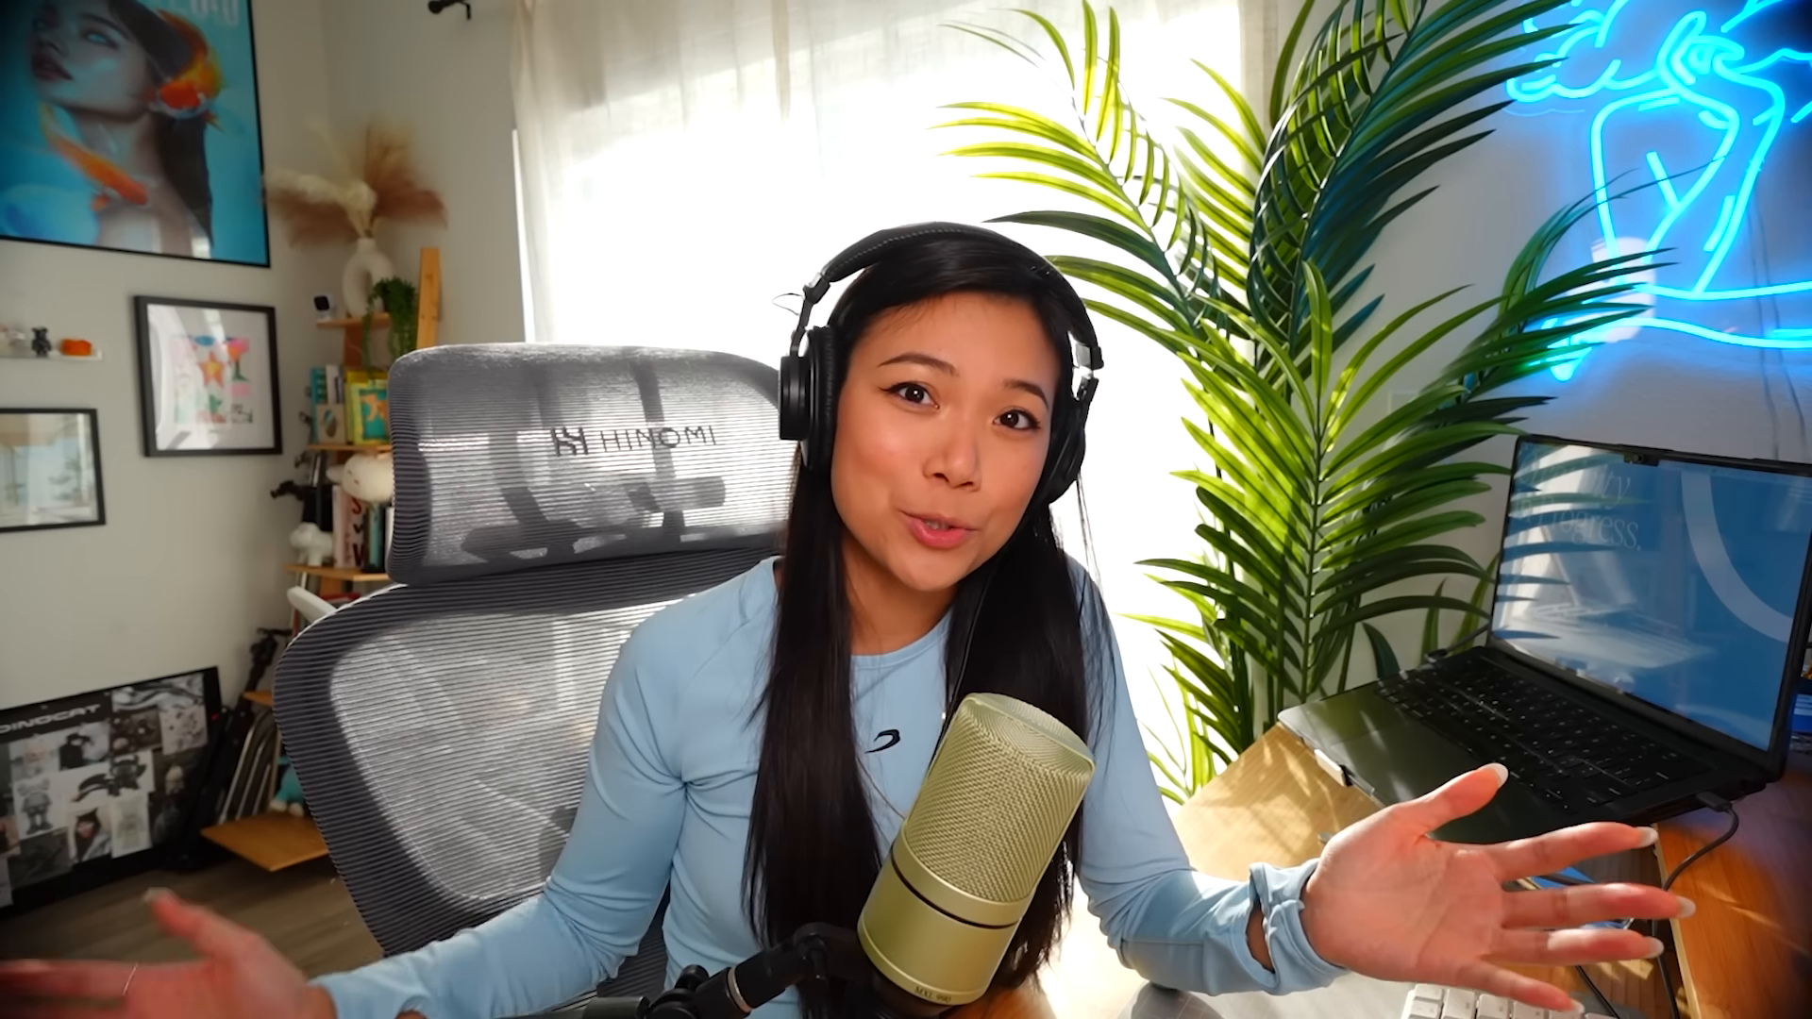